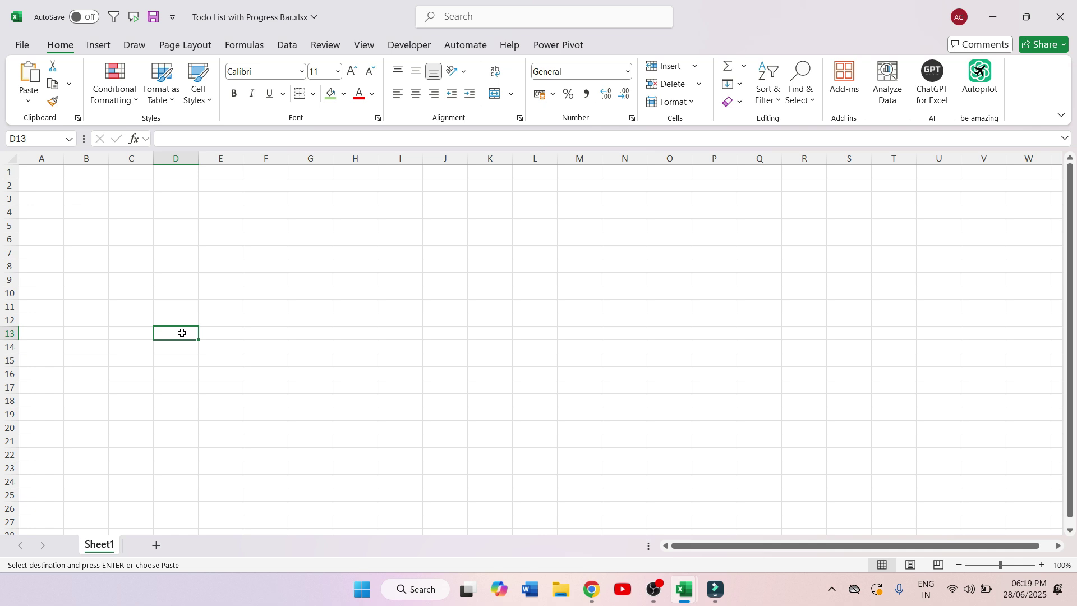
- Enter the headers Task Name, Assigned To, Due Date, Status and Remarks in cells D13 to H13
key("Escape")
type("Task Name")
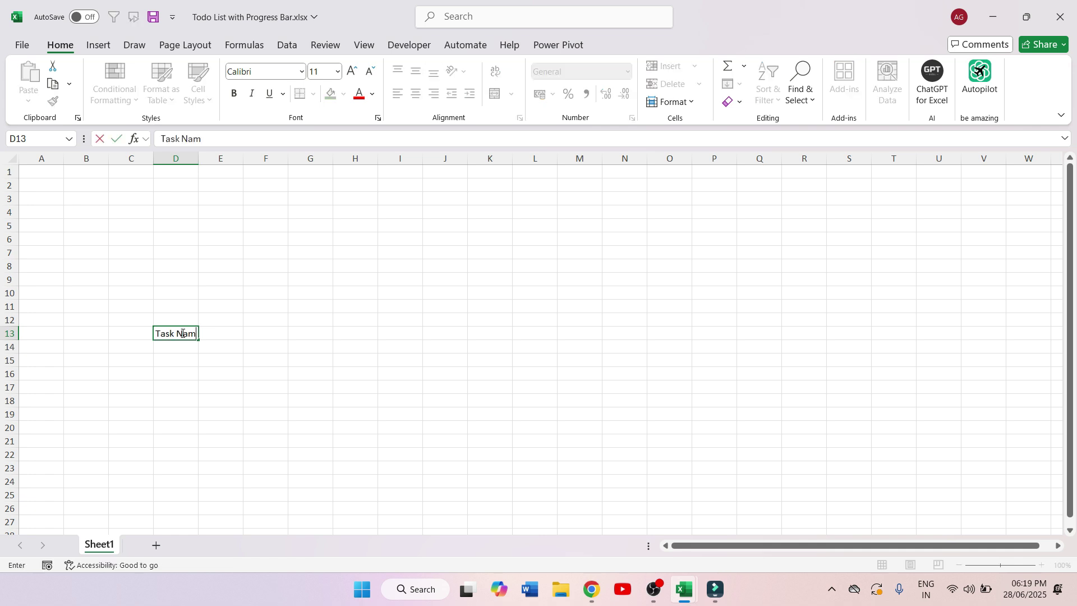
key("Tab")
type("Assigned To")
key("Tab")
type("Due Date")
key("Tab")
type("Status")
key("Tab")
type("Remarks")
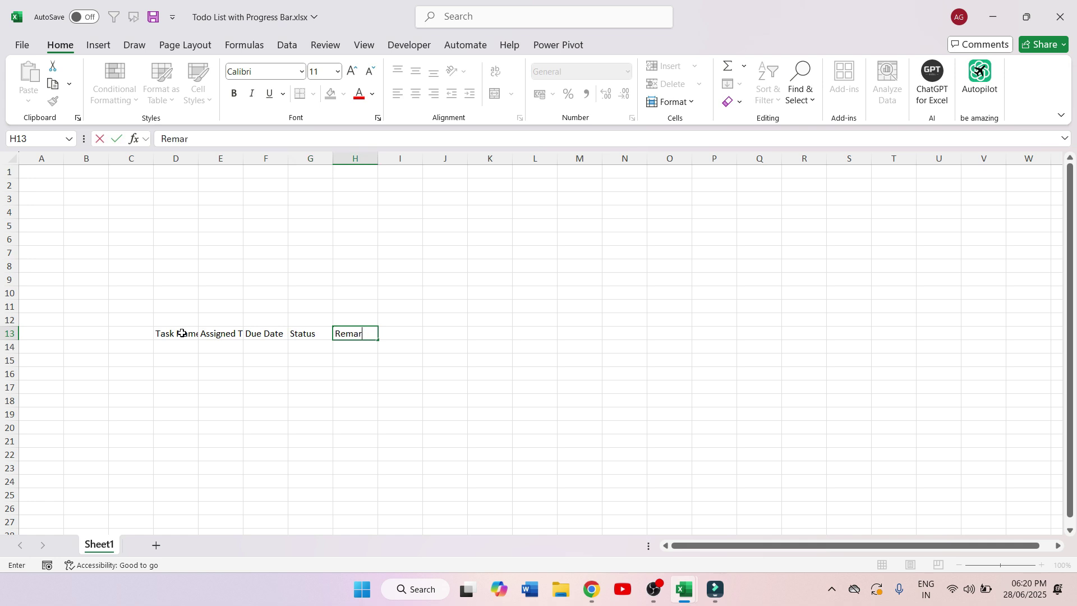
key("ctrl+Return")
- Make the header cells D13:H13 bold and centre their text
left_click_drag(182, 333, 352, 334)
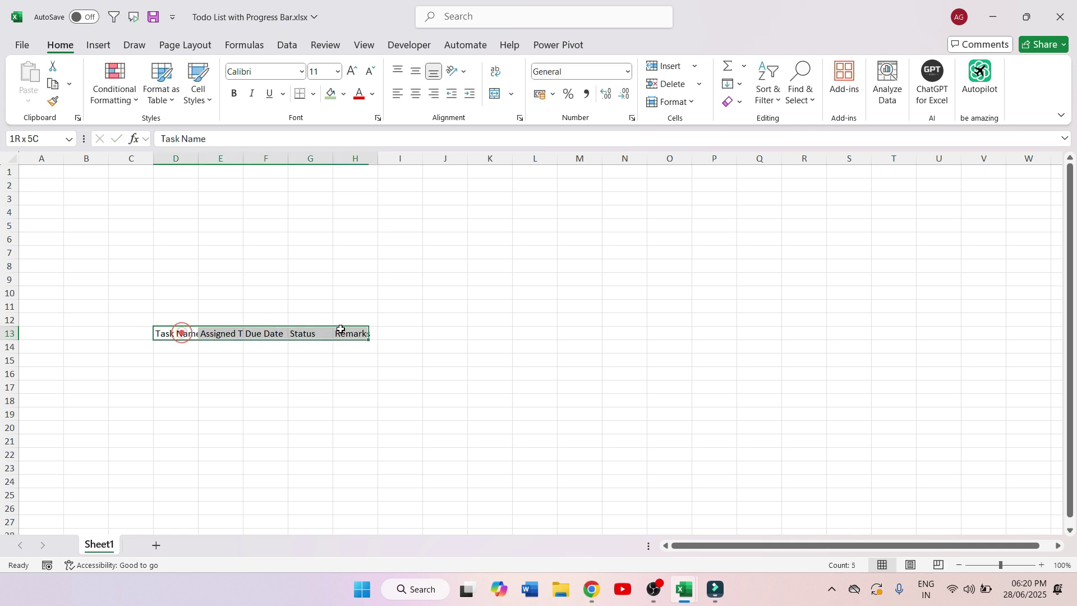
left_click(234, 94)
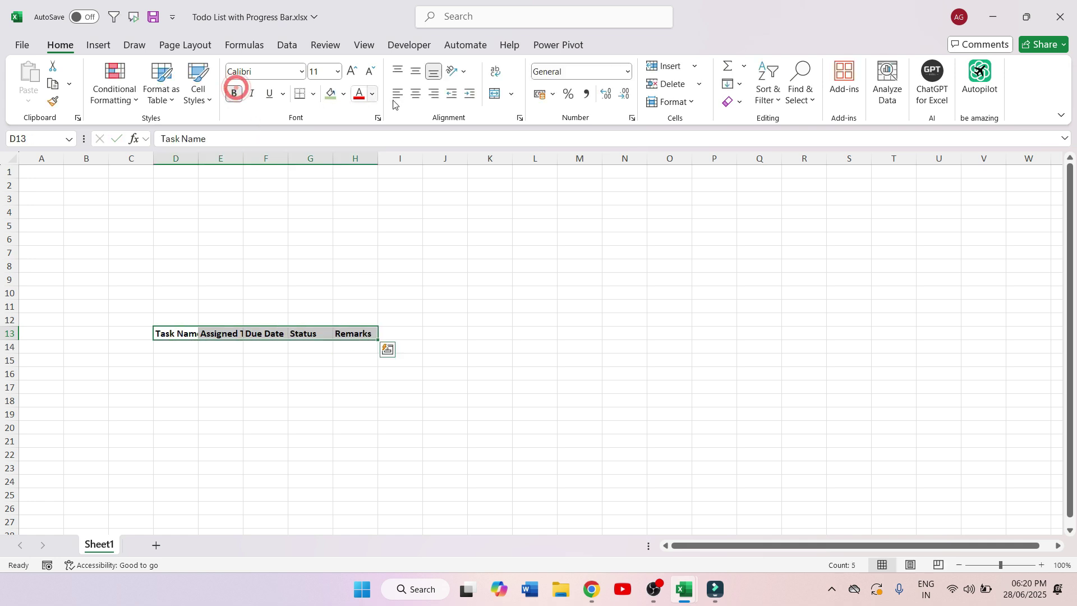
left_click(415, 95)
left_click(253, 440)
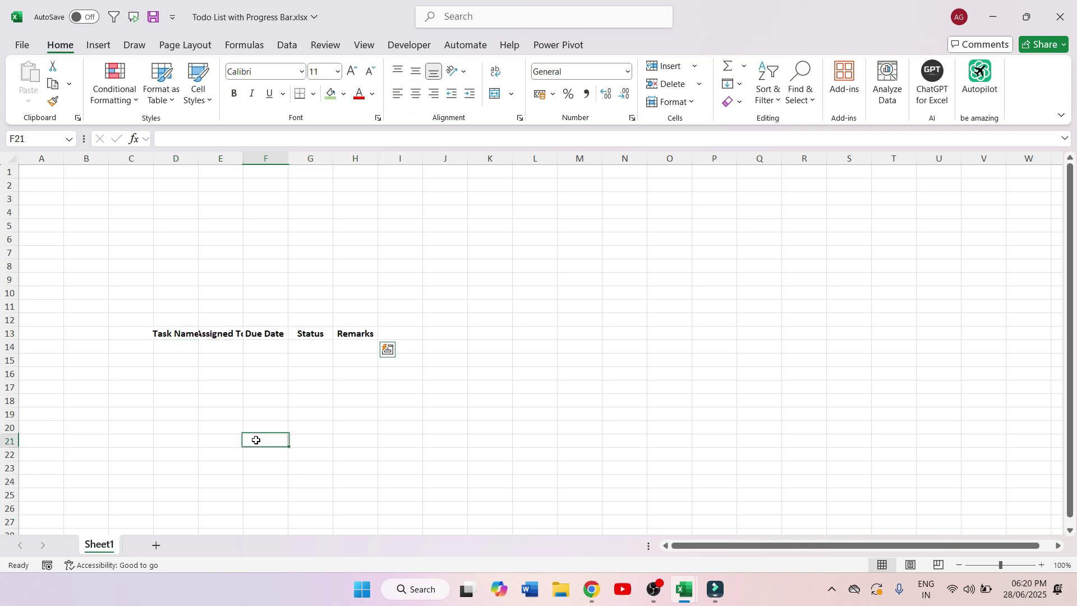
- Widen the table's columns from D to H so the headers fit, with Task Name and Remarks the widest
left_click_drag(196, 161, 396, 158)
left_click_drag(441, 159, 457, 159)
left_click_drag(502, 157, 557, 160)
left_click_drag(603, 160, 693, 160)
- Fill the header row D13:H13 with light green
left_click_drag(192, 332, 615, 332)
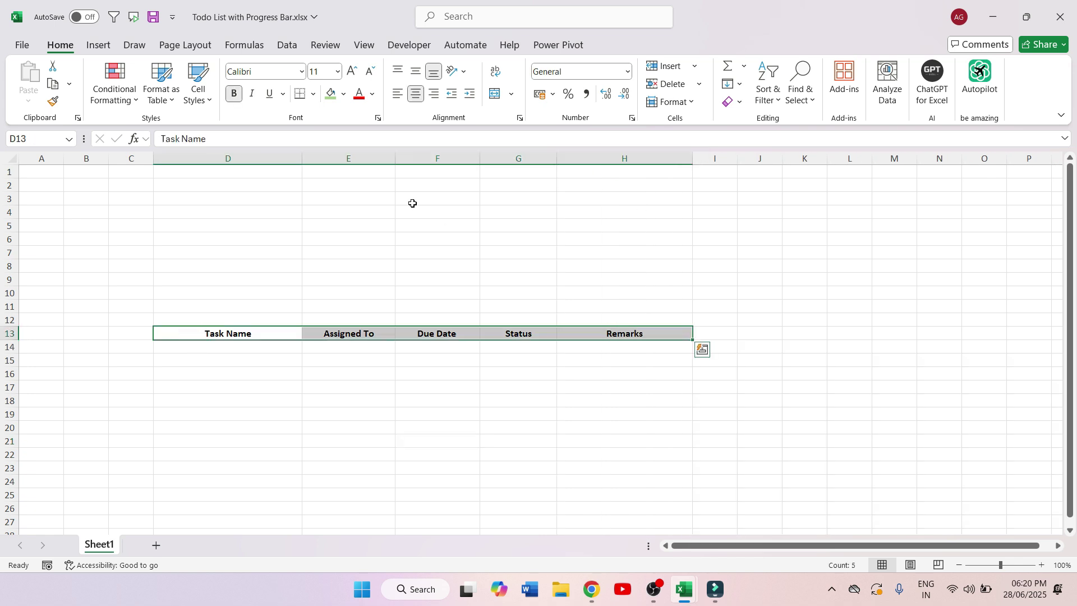
left_click(331, 96)
left_click(363, 303)
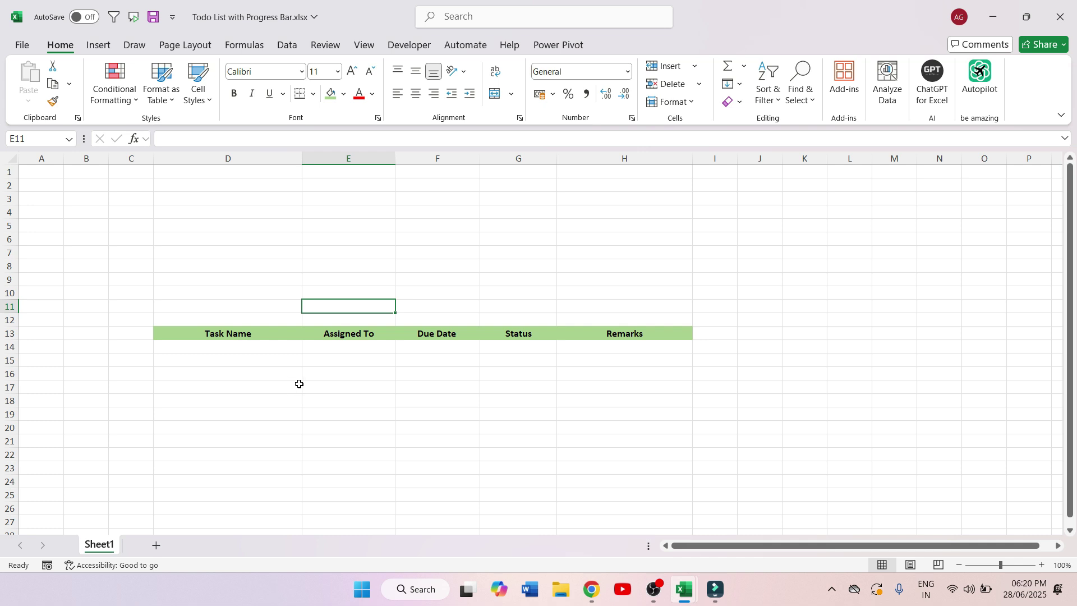
- Paste the copied task list as values below the headers, starting in cell D14
left_click(234, 359)
key("ctrl+c")
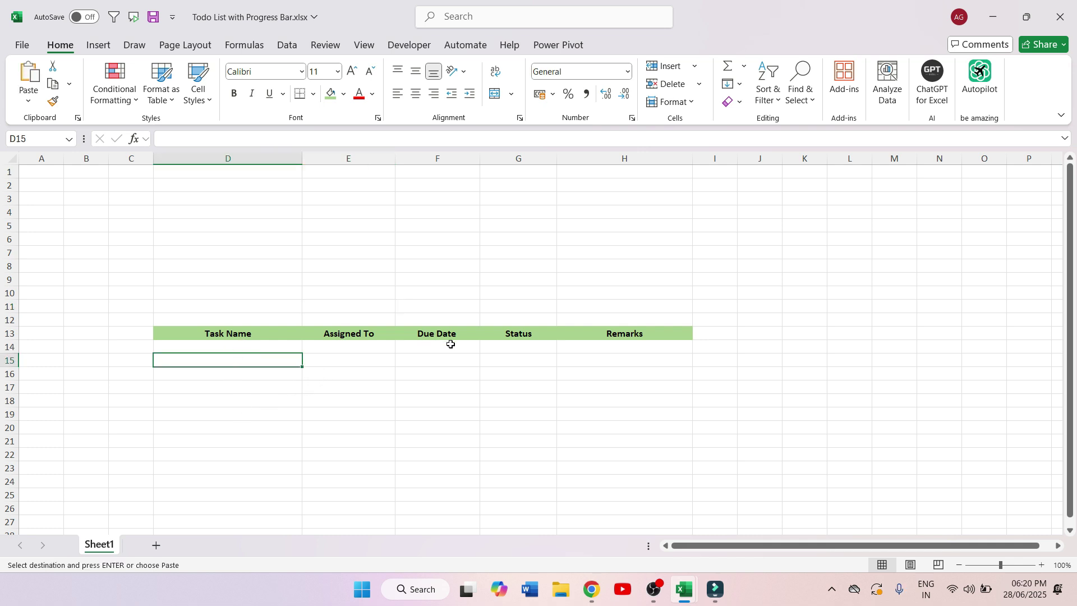
right_click(247, 347)
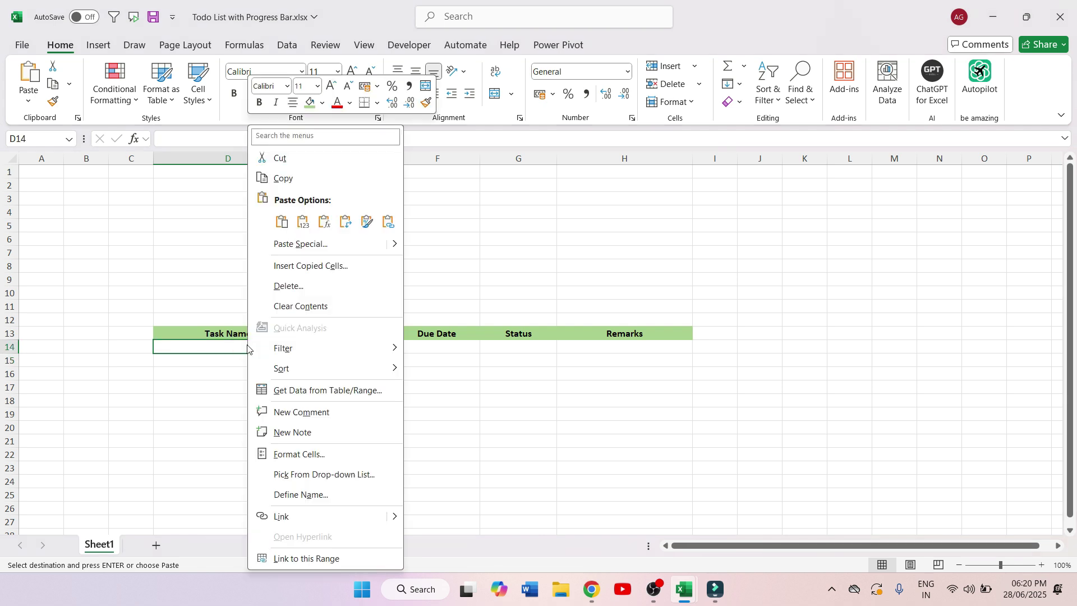
left_click(303, 221)
- Format the due dates in F14:F23 as short dates
left_click_drag(437, 346, 457, 468)
left_click(627, 71)
left_click(595, 232)
left_click(517, 412)
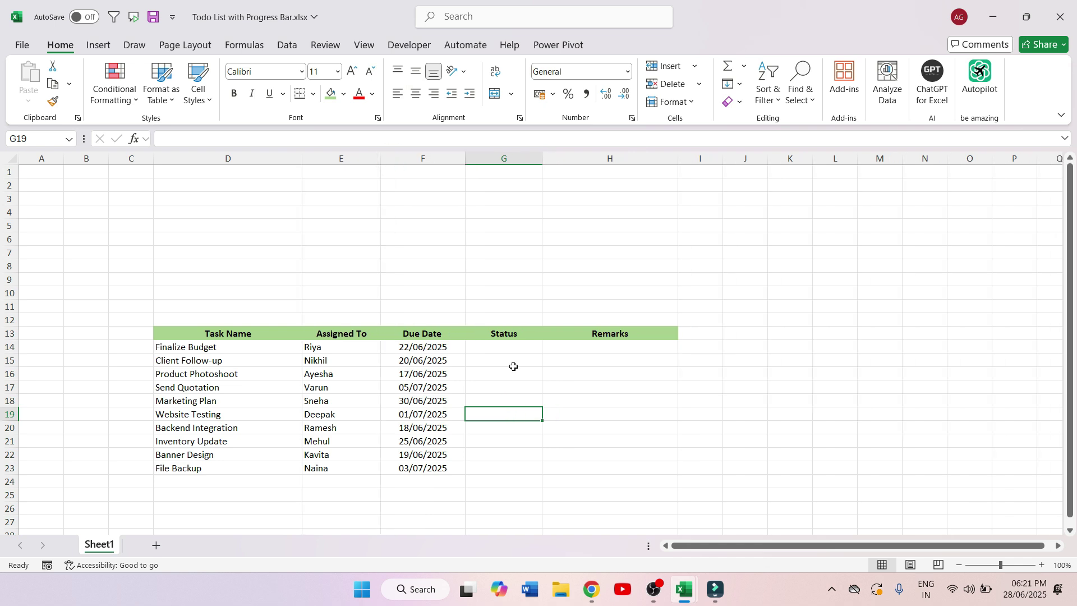
left_click(748, 346)
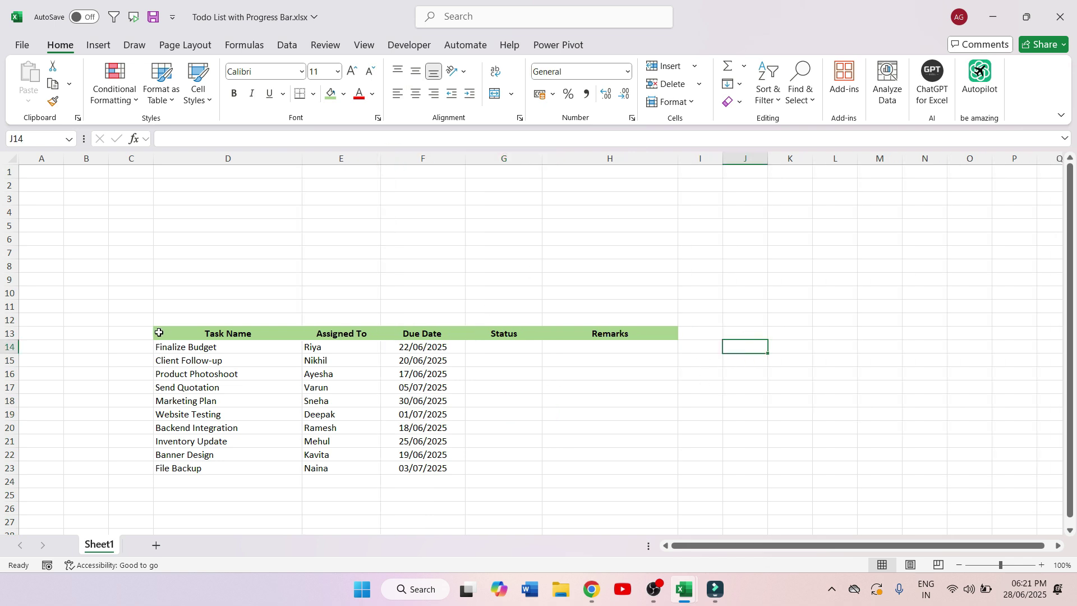
- Enter 1 in cell A8 and 0 in cell A9 as the source values for the status list
left_click(40, 270)
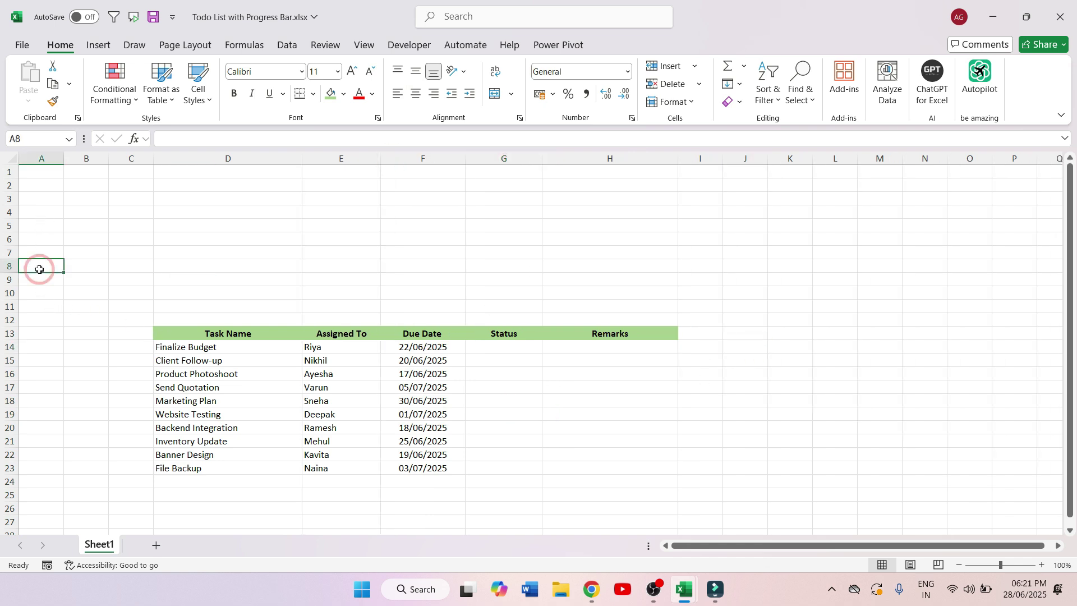
type("1")
key("Return")
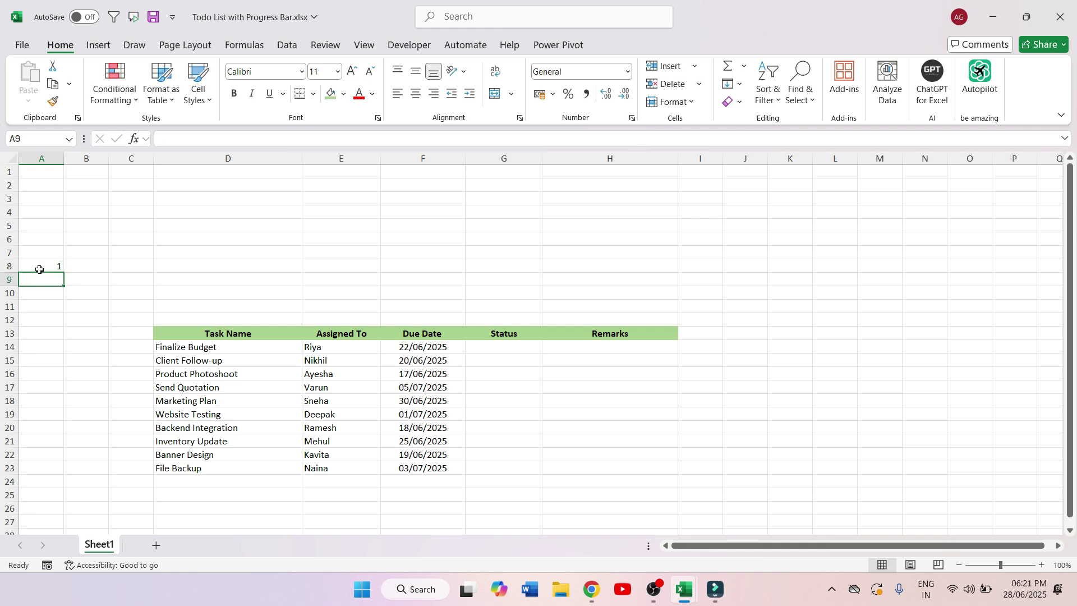
type("0")
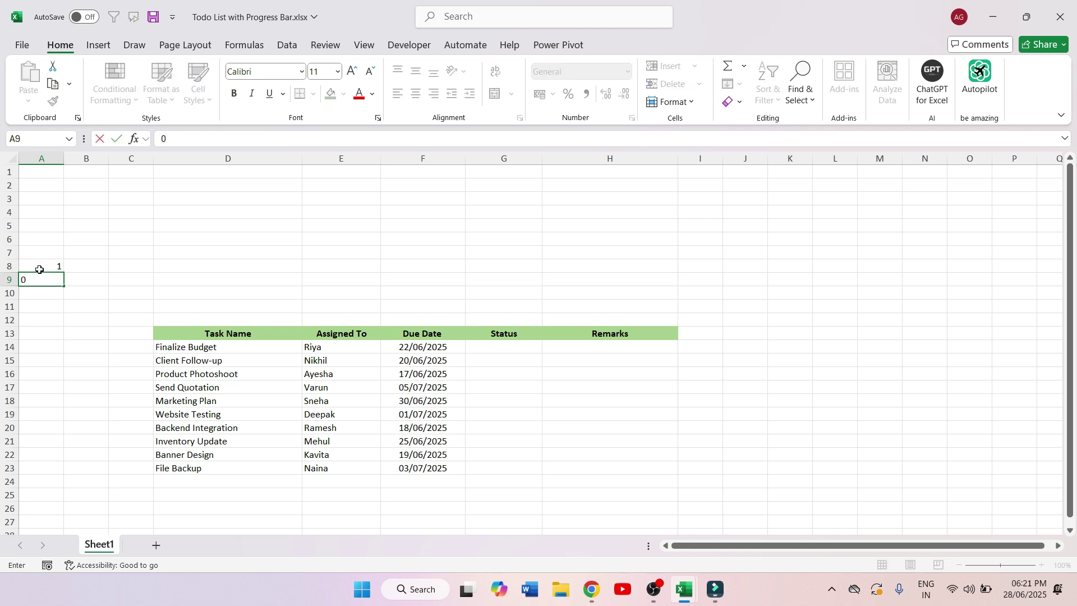
- Apply the custom number format "Yes";;"No" to cells A8:A9 and check their underlying values
left_click(40, 269)
key("shift+Down")
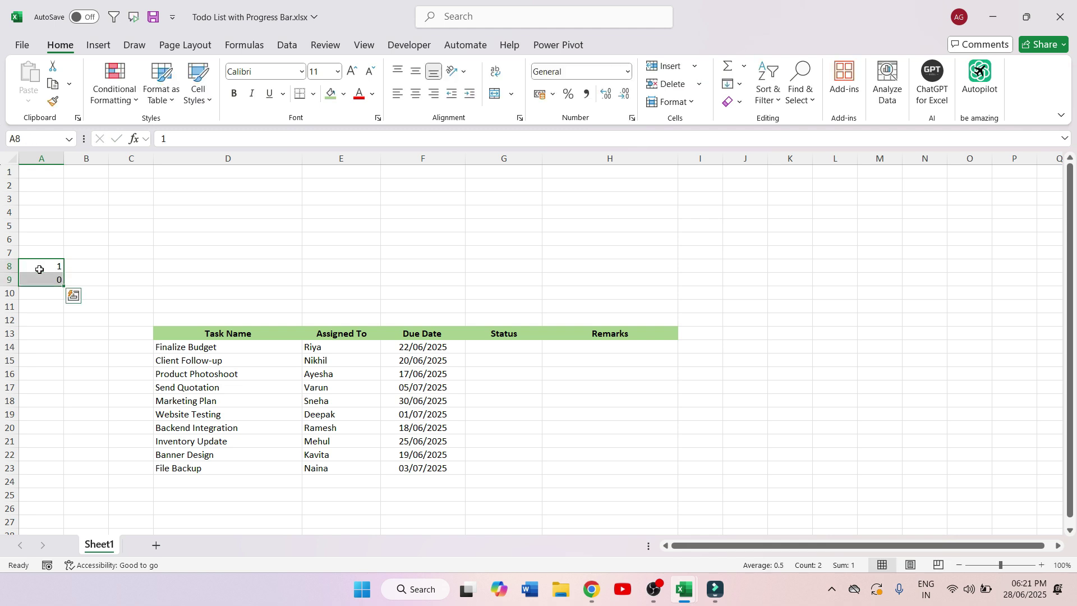
key("ctrl+1")
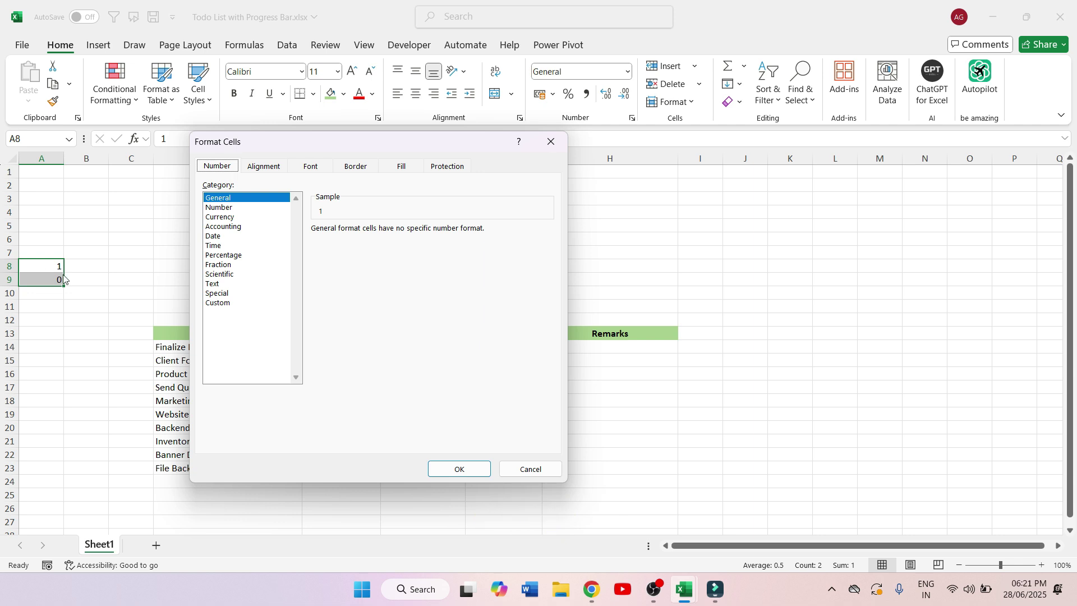
left_click(219, 303)
left_click_drag(351, 244, 296, 249)
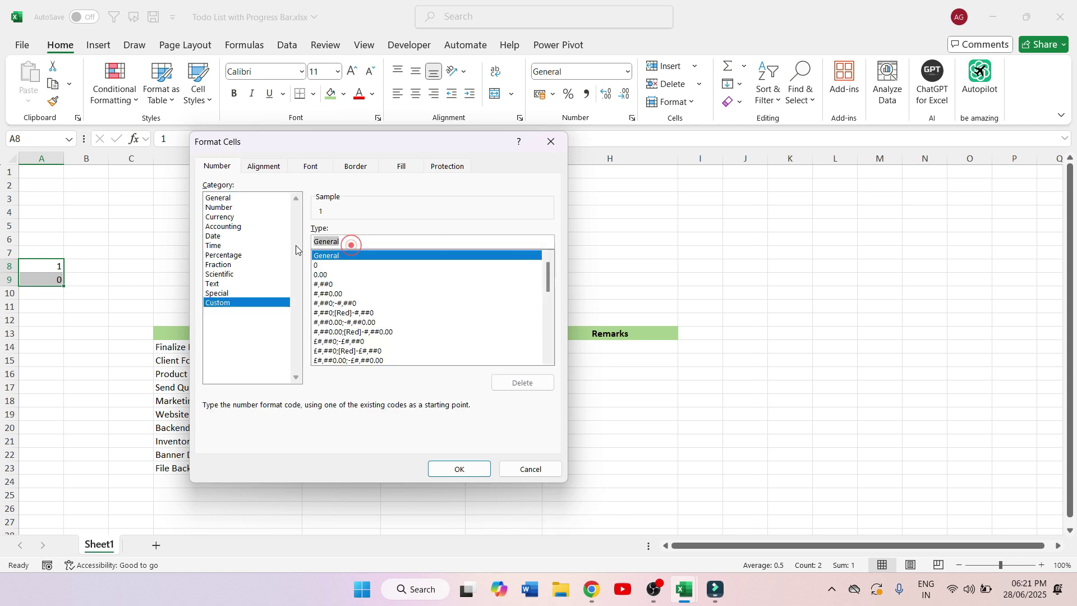
type("\"")
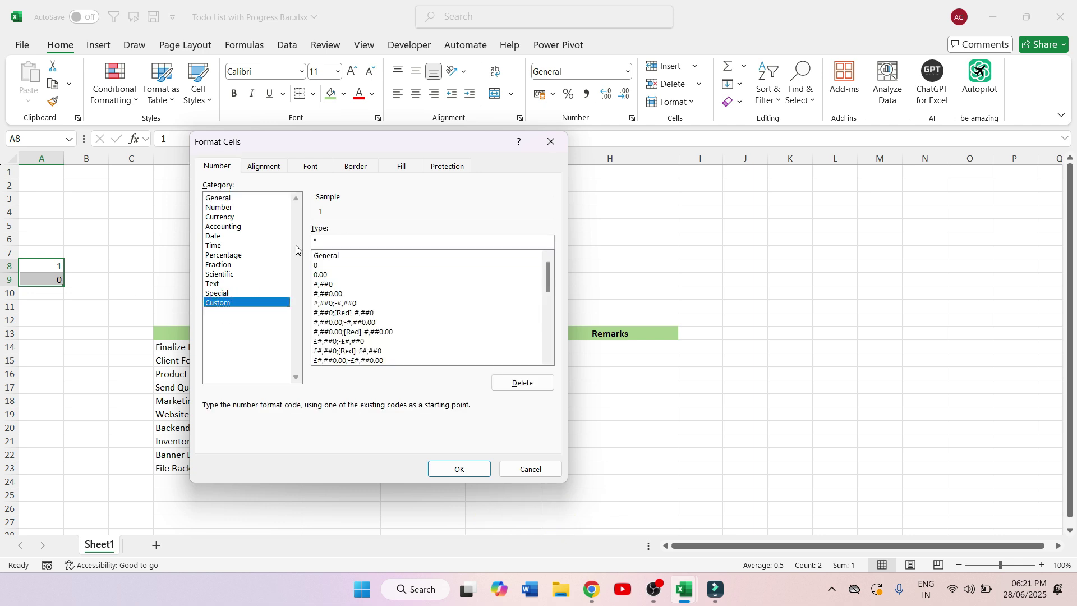
type("Yes\"")
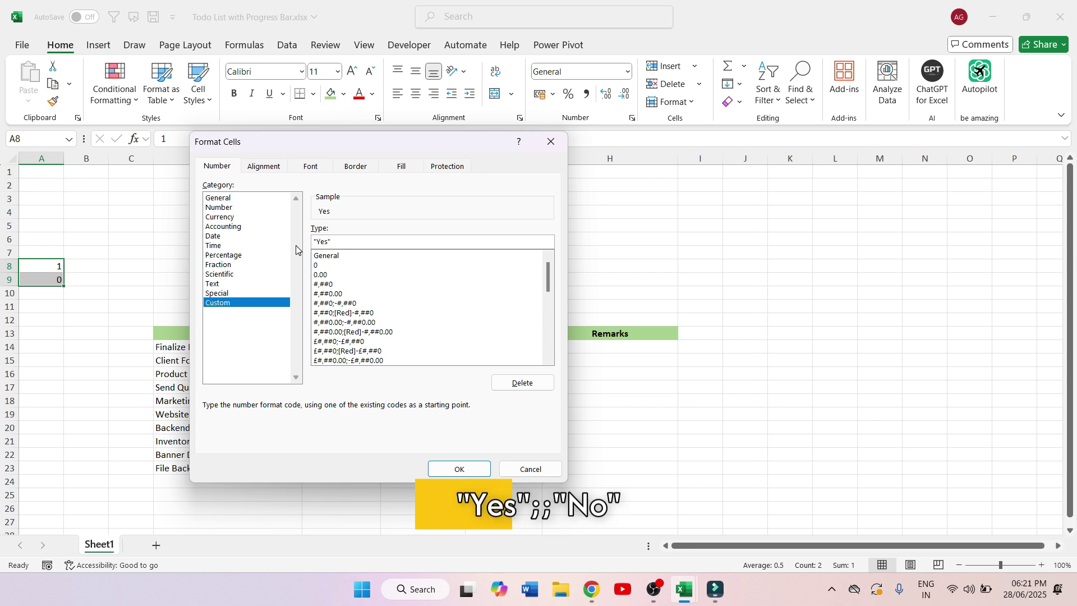
type(";;")
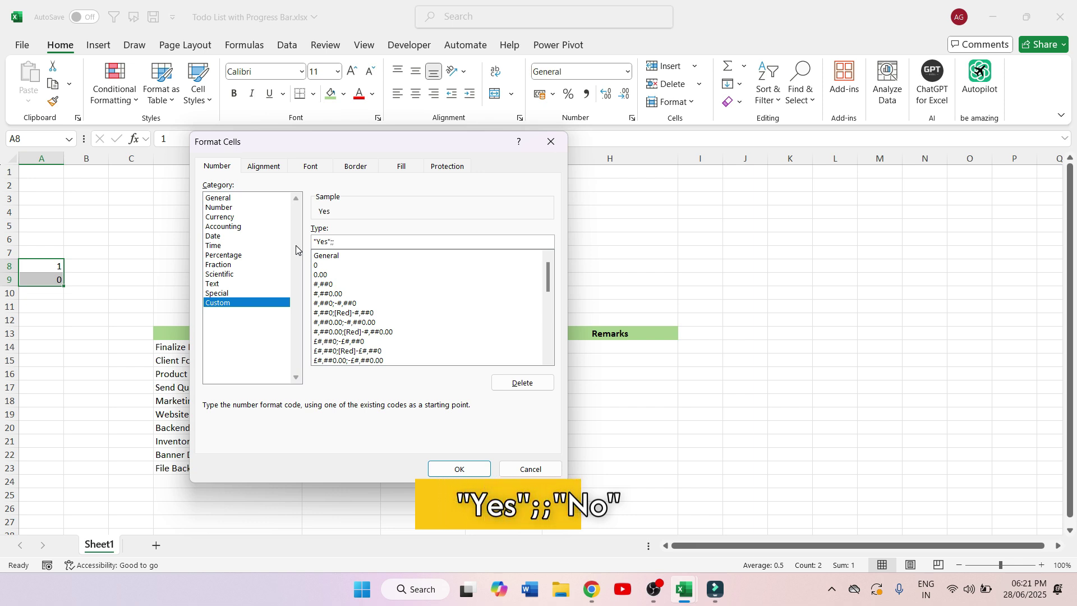
type("\"No")
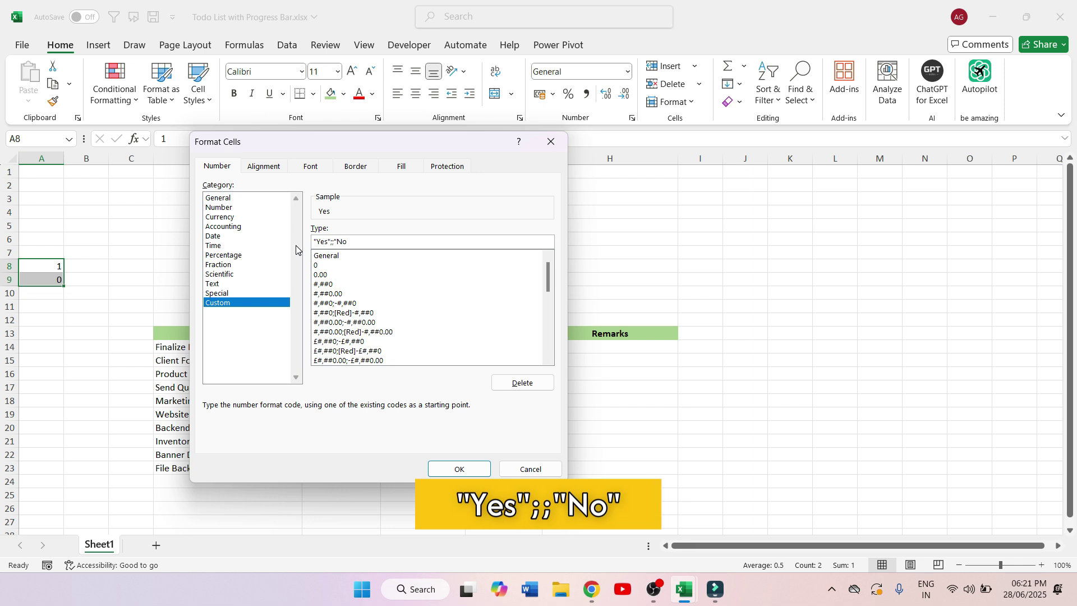
left_click(433, 471)
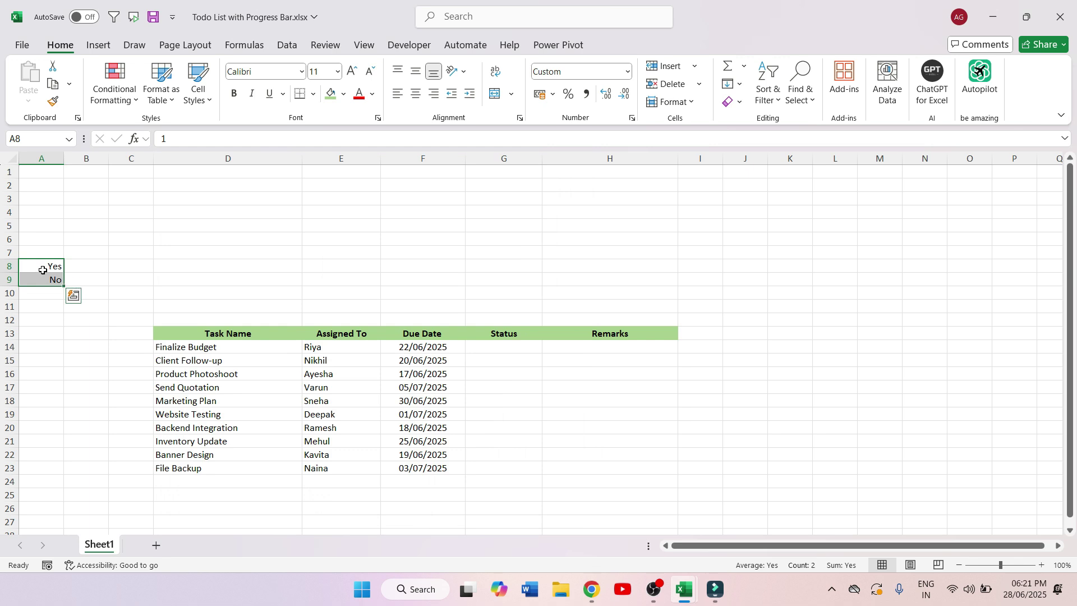
left_click(144, 266)
left_click(49, 267)
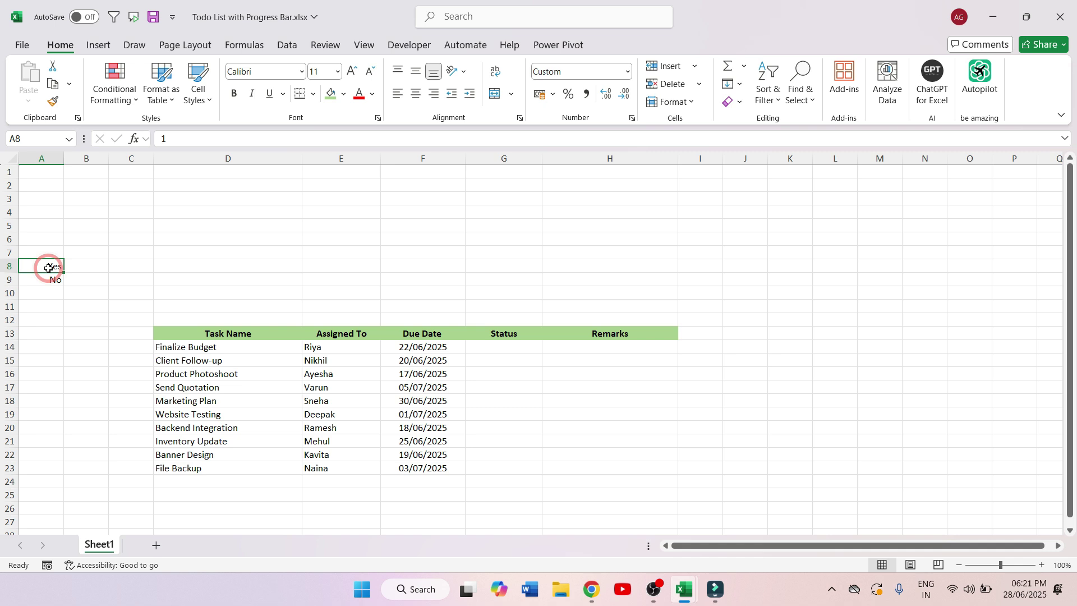
key("Down")
key("Up")
- Add list data validation to the Status cells G14:G23 with the source =$A$8:$A$9
left_click_drag(494, 349, 493, 465)
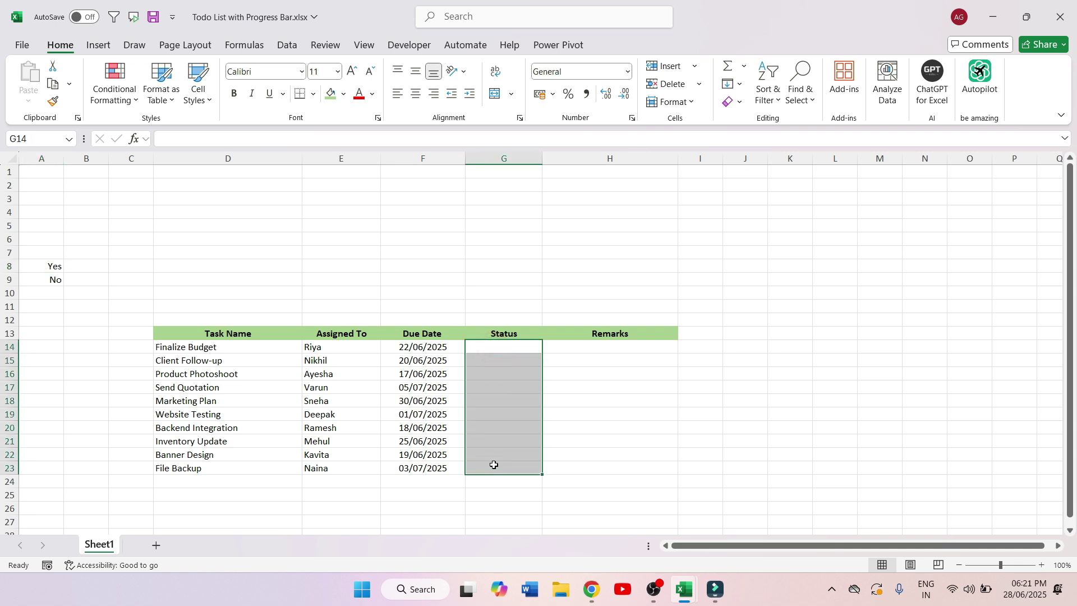
key("alt")
key("d")
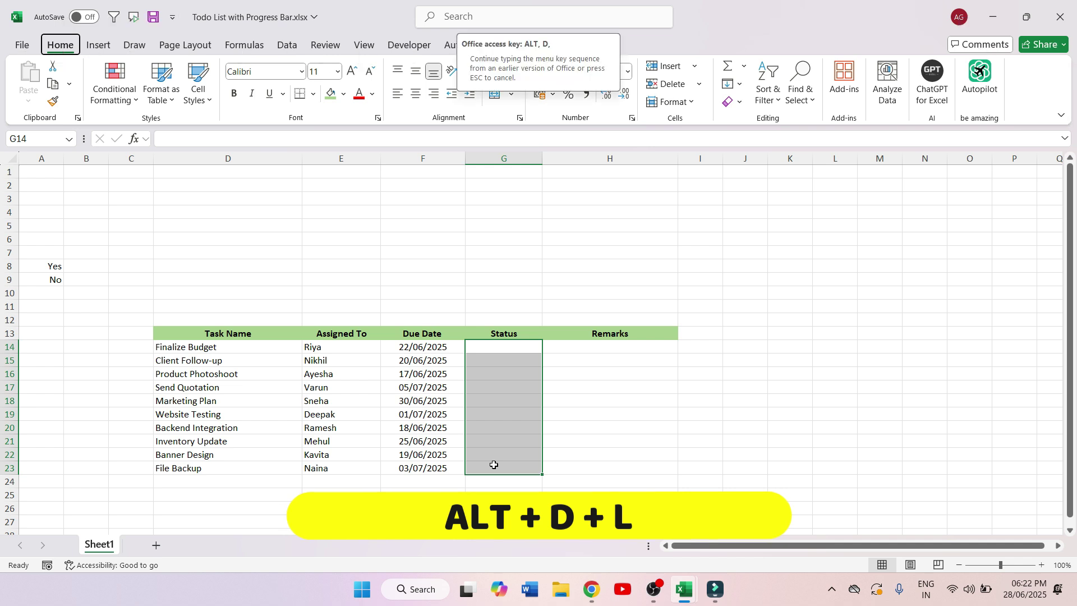
key("l")
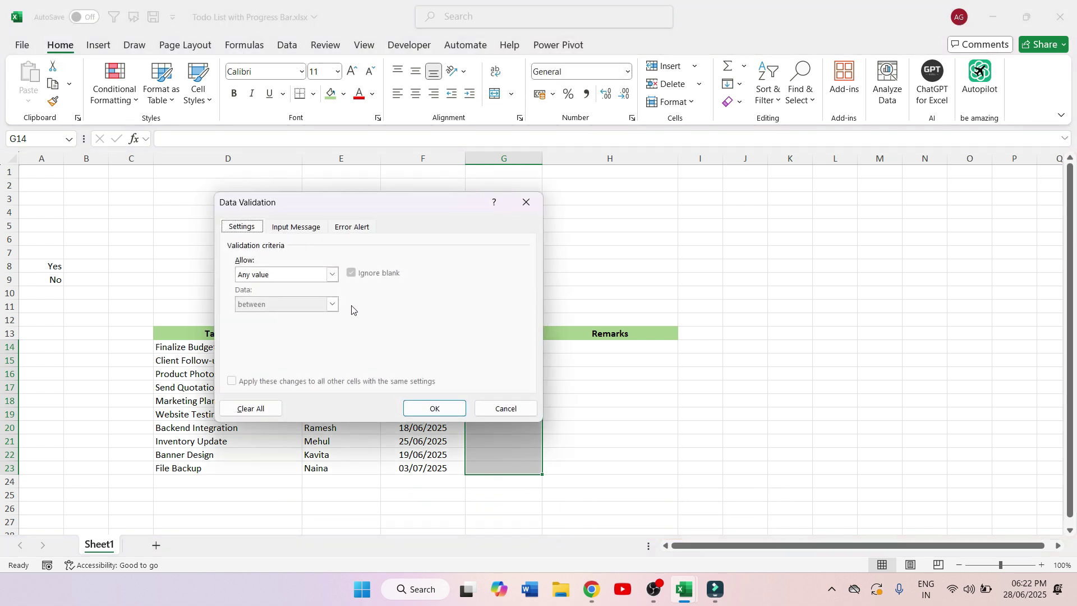
left_click(306, 275)
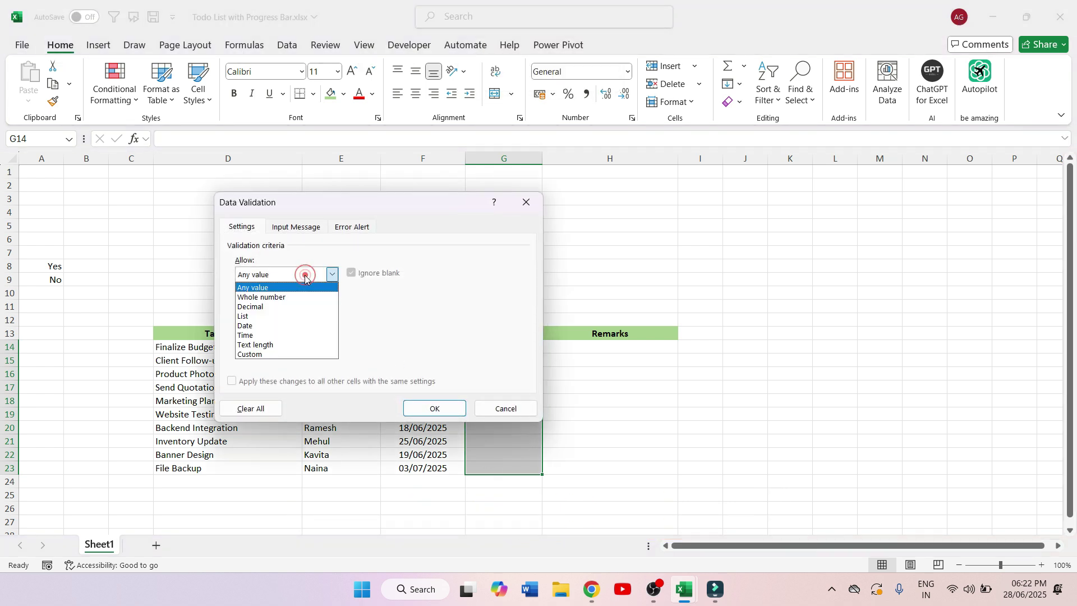
left_click(277, 316)
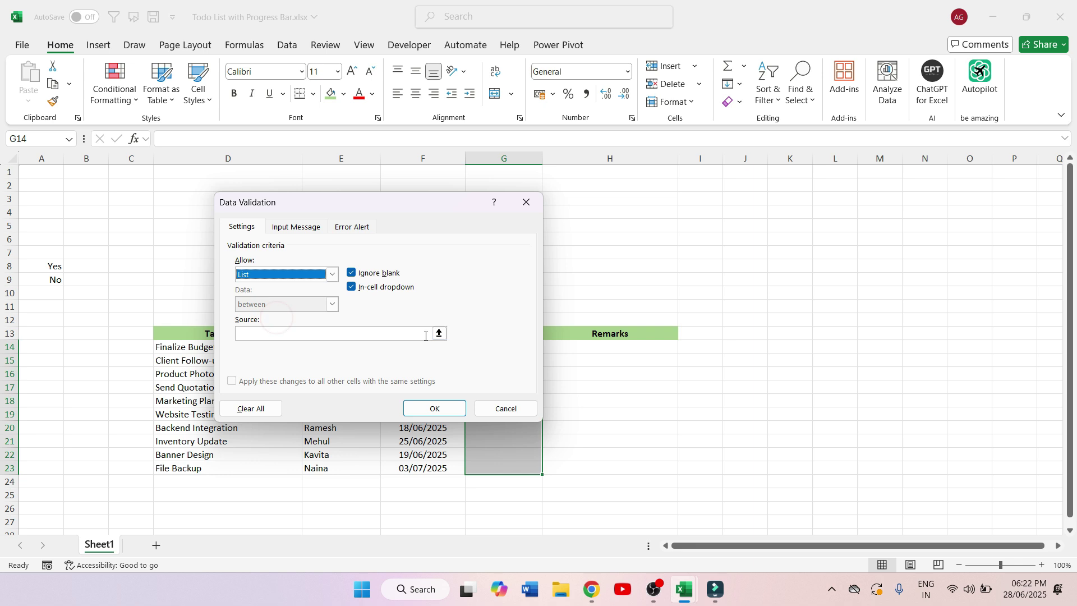
left_click(297, 336)
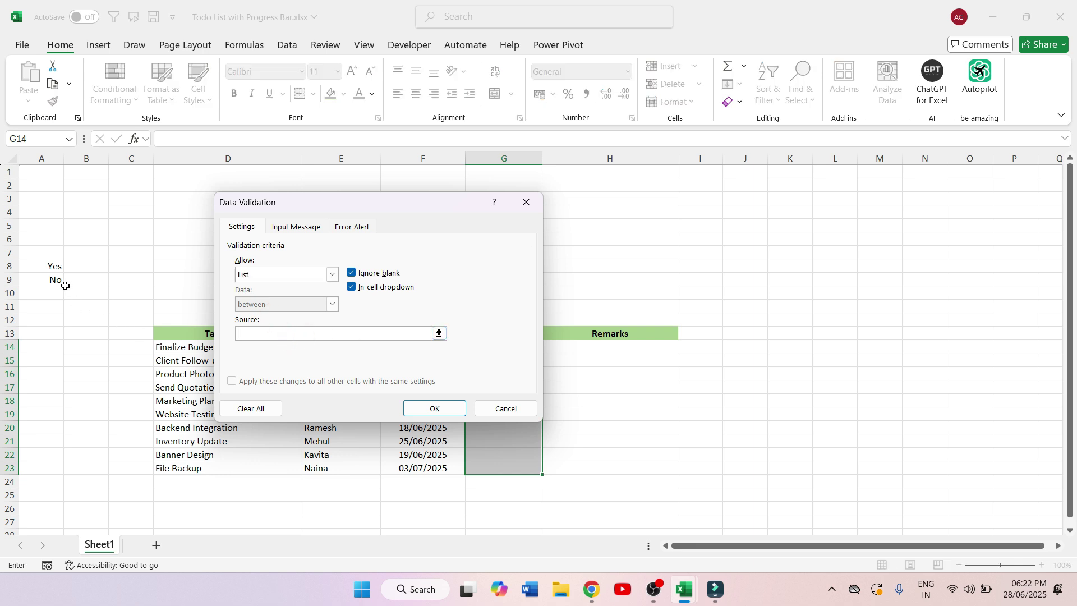
left_click_drag(44, 266, 45, 279)
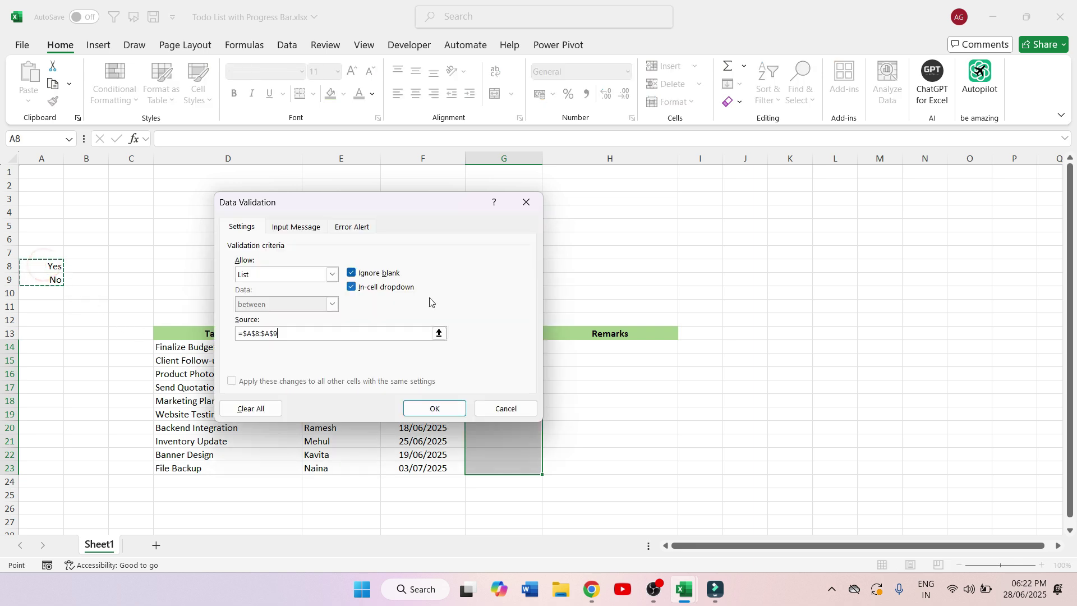
left_click(441, 404)
- Choose Yes from the status drop-down in G14 for the Finalize Budget task
left_click(552, 347)
left_click(511, 366)
left_click(552, 348)
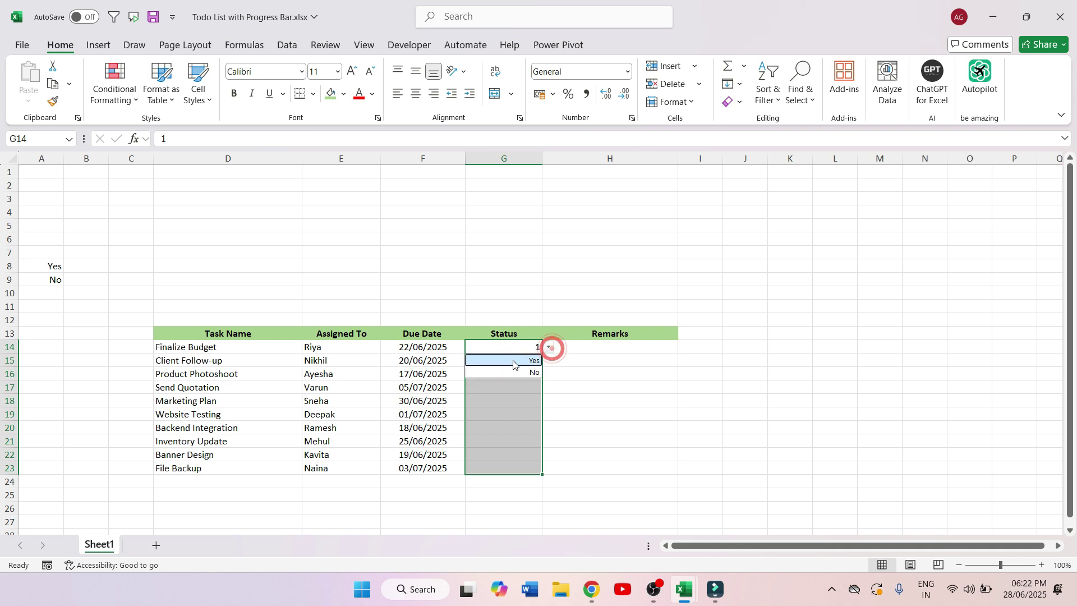
left_click(548, 348)
left_click(598, 373)
- Start a custom number format for the Status cells G14:G23 with [Green][=1] followed by the check mark emoji
left_click_drag(533, 352, 519, 468)
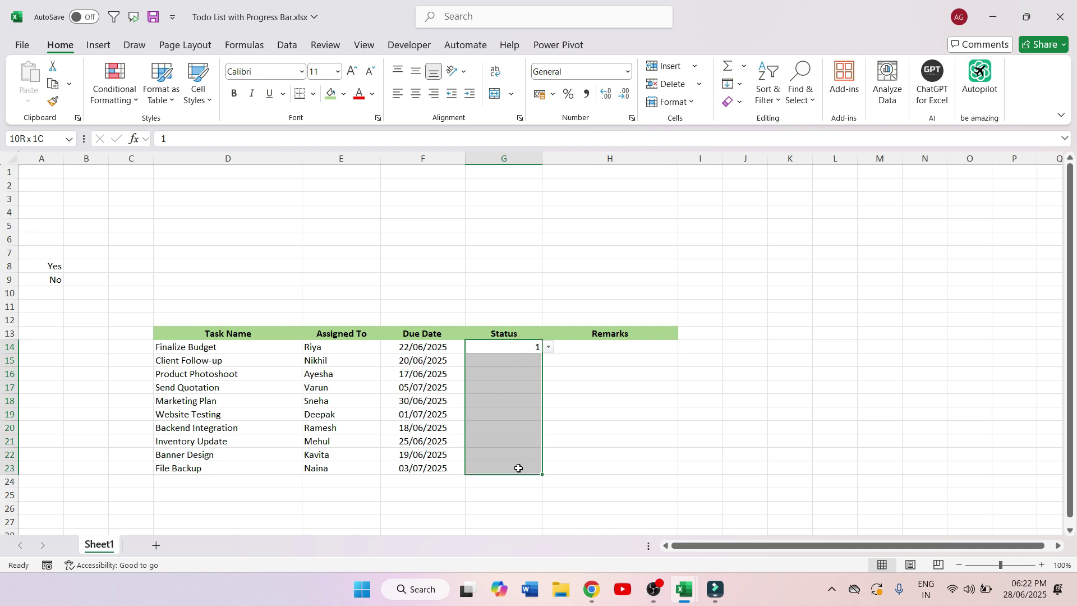
key("ctrl+1")
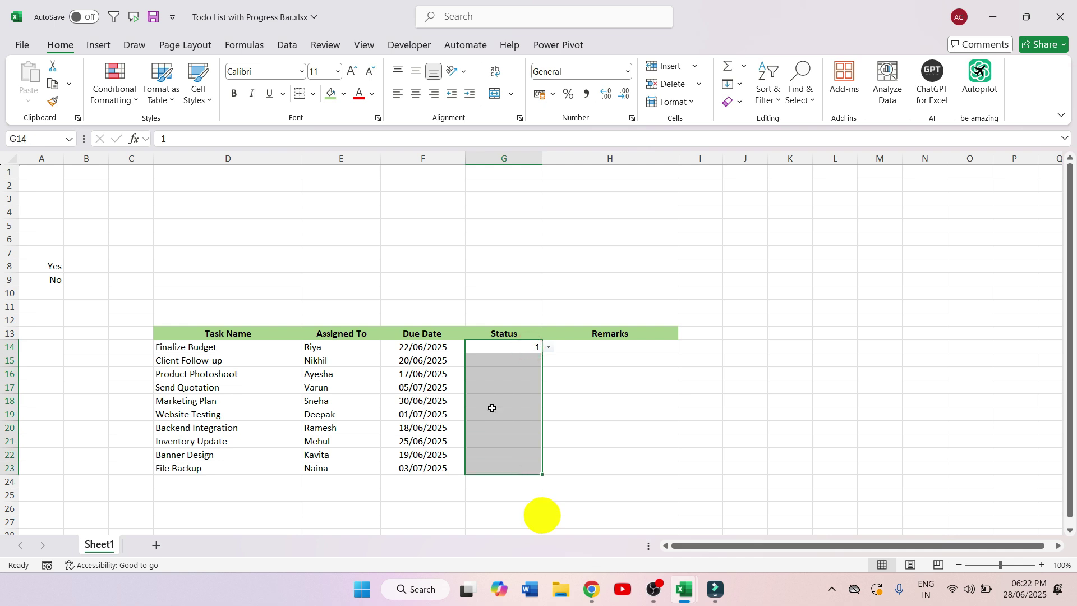
left_click(218, 303)
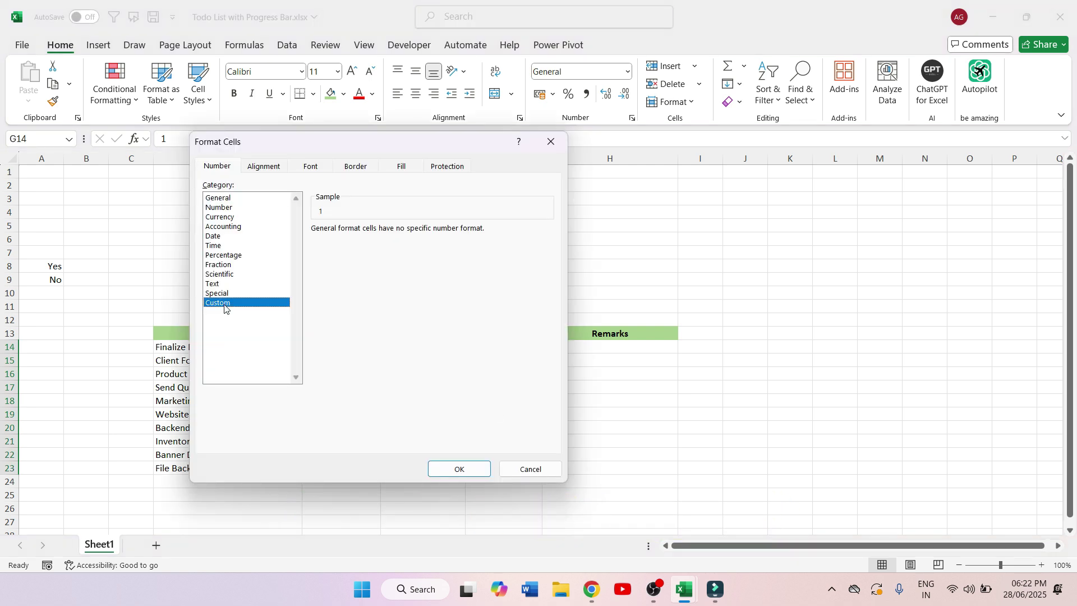
left_click_drag(368, 241, 308, 242)
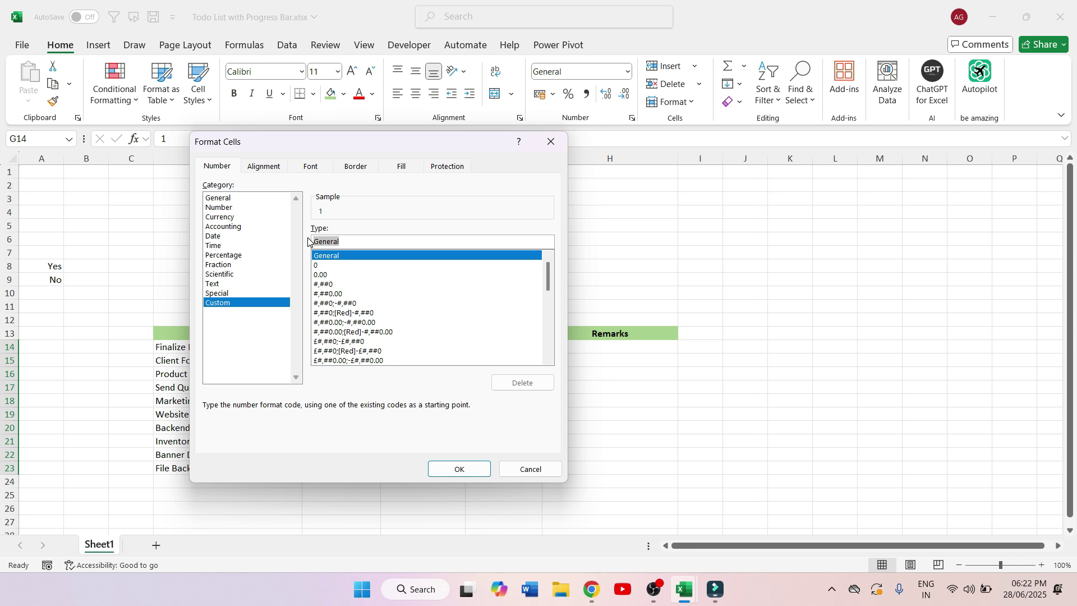
type("[")
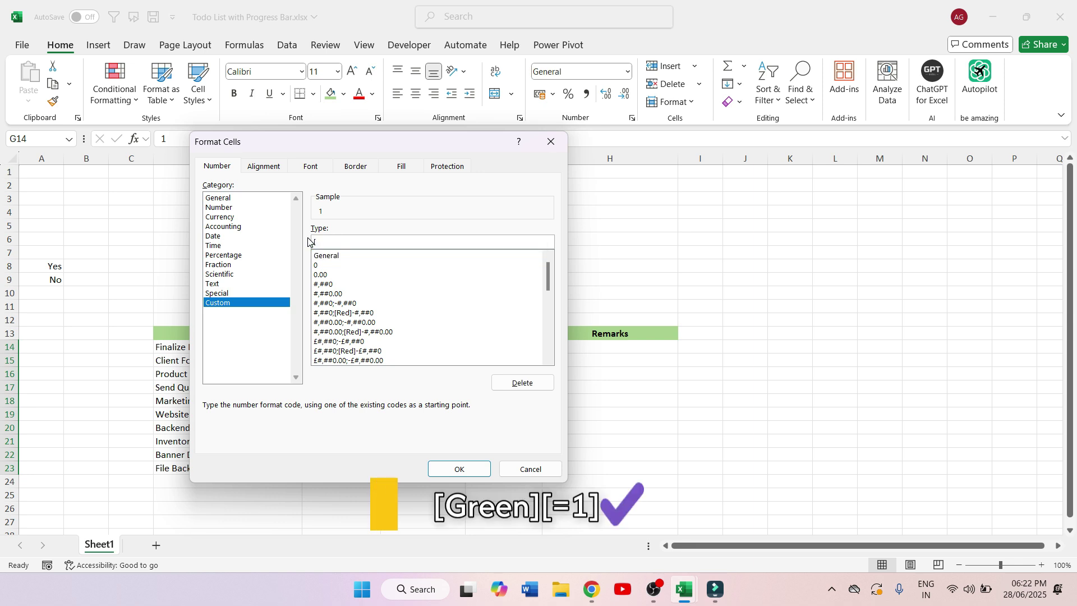
type("Green]")
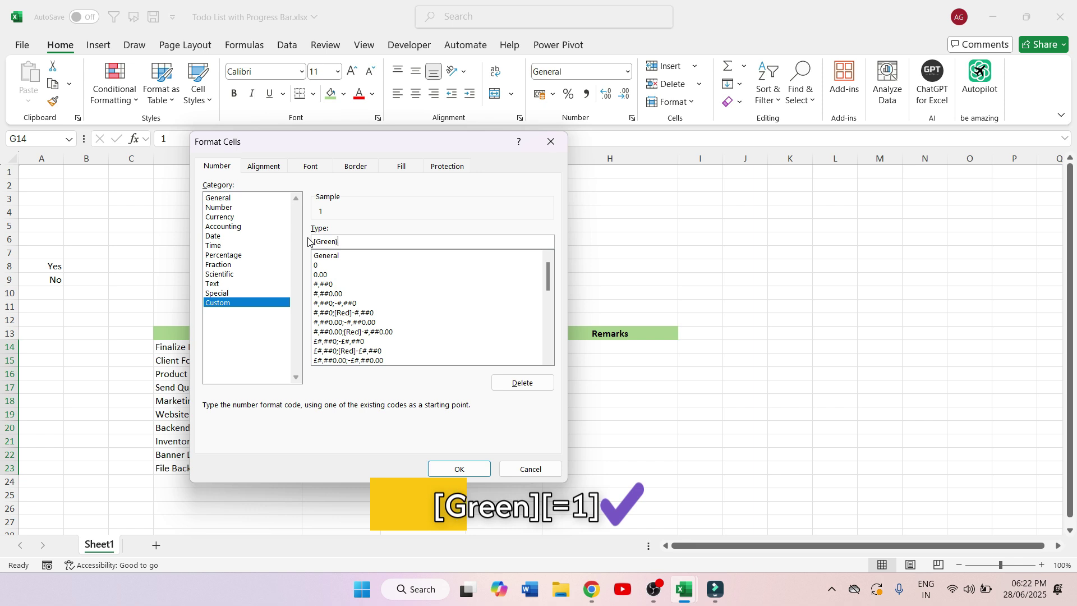
type("[")
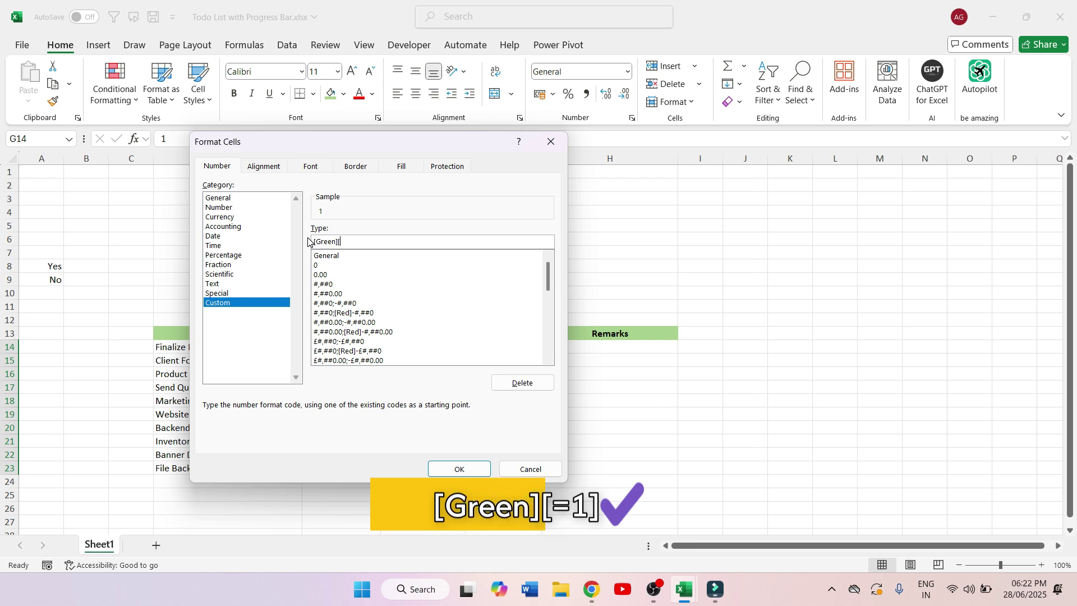
type("=1]")
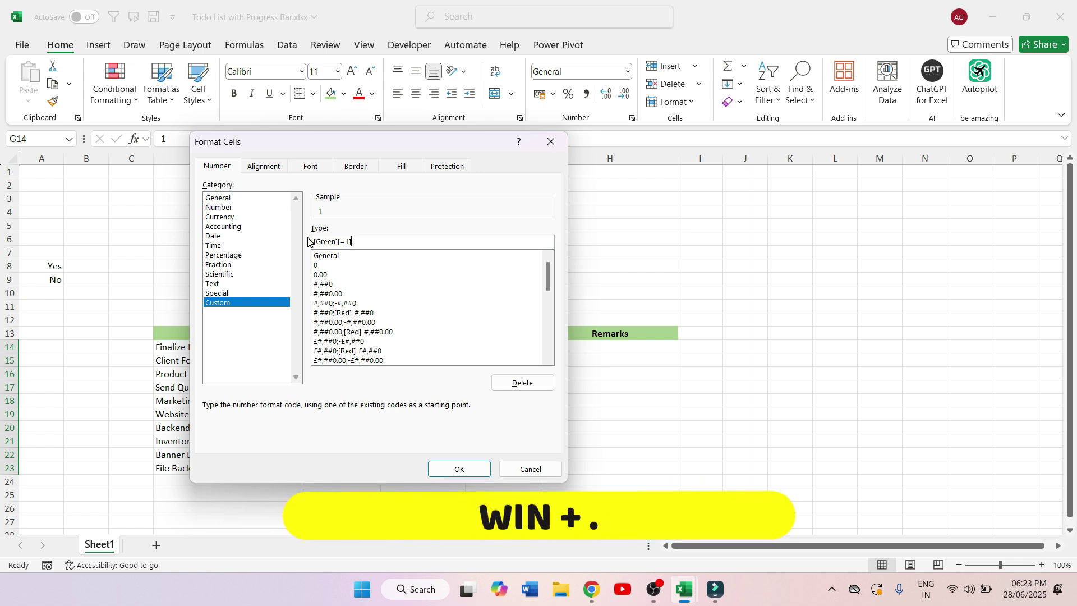
key("super+period")
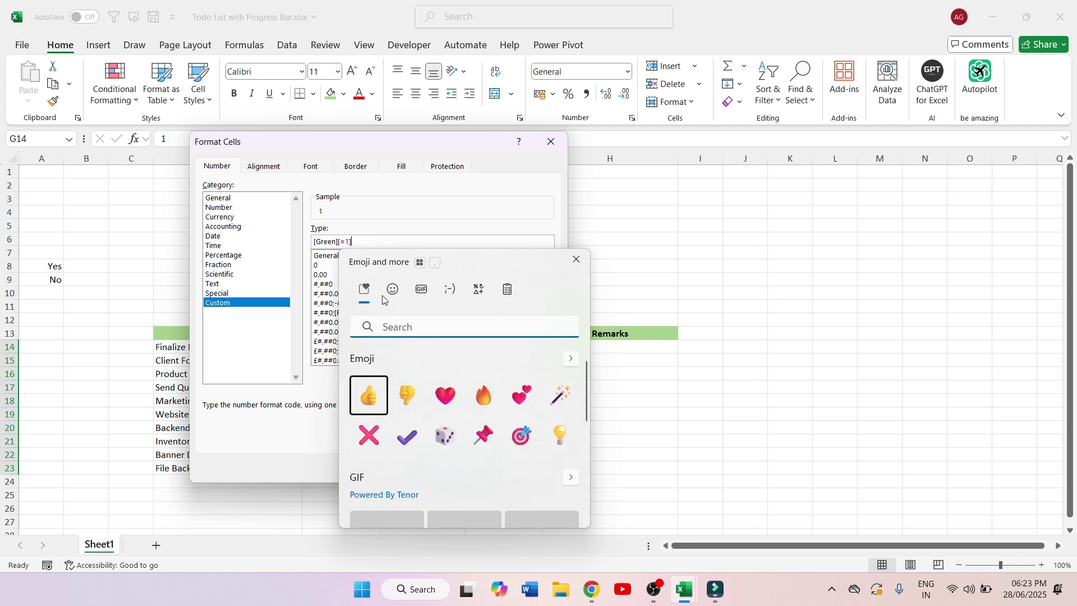
left_click(407, 436)
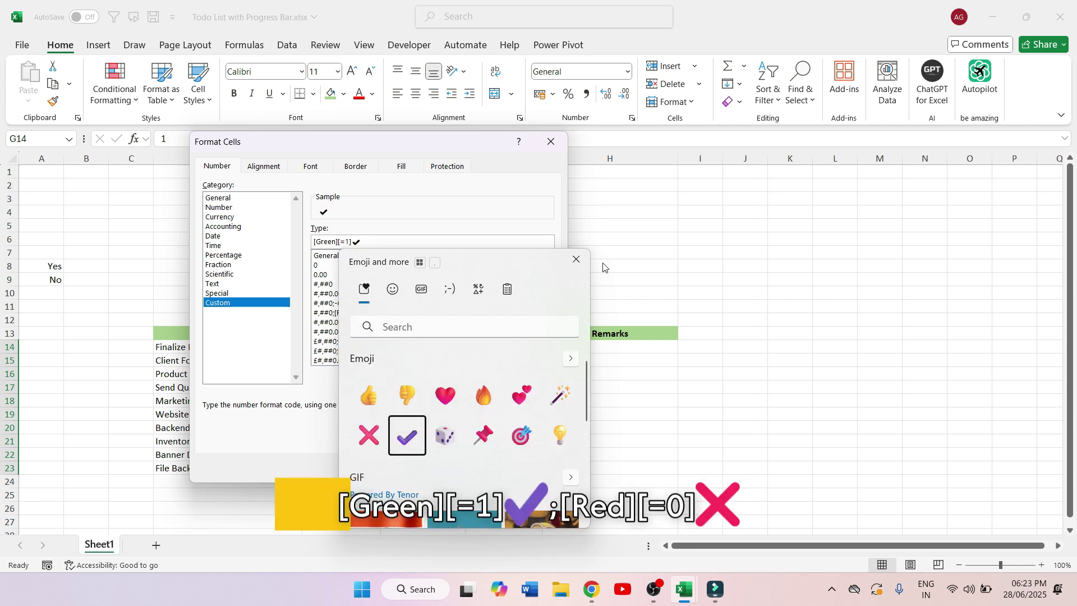
left_click(577, 261)
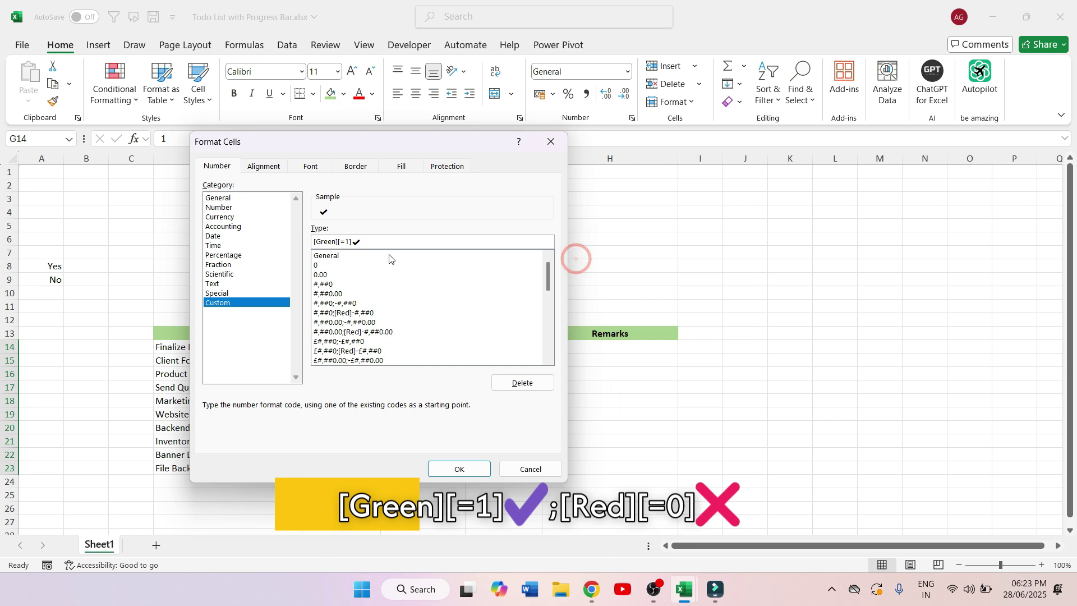
- Extend the custom number format with ;[Red][=0] followed by the cross mark emoji and apply it to G14:G23
type(";[Red")
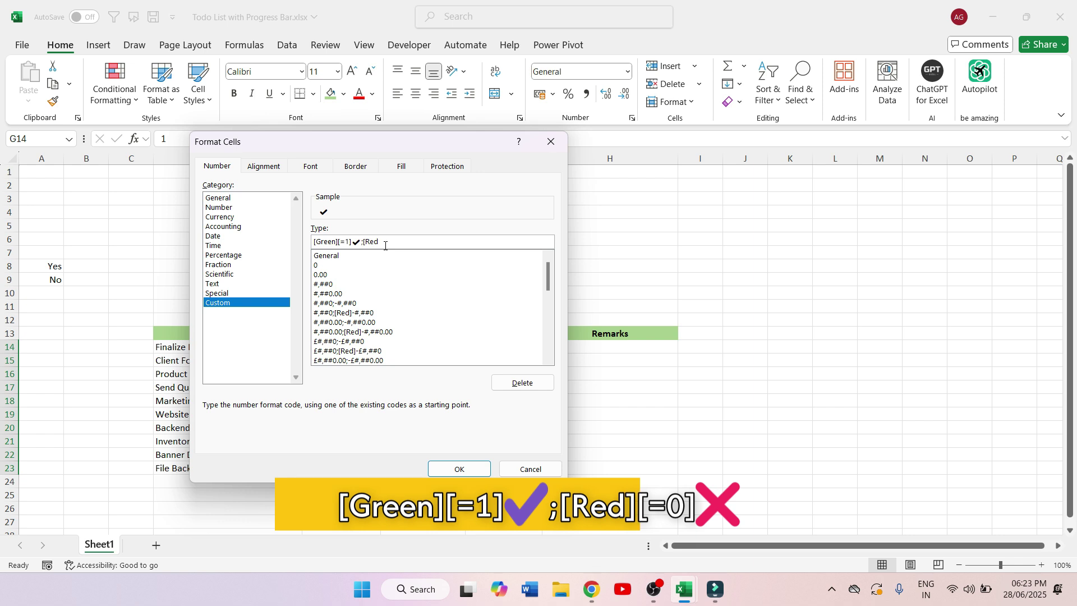
type("][=")
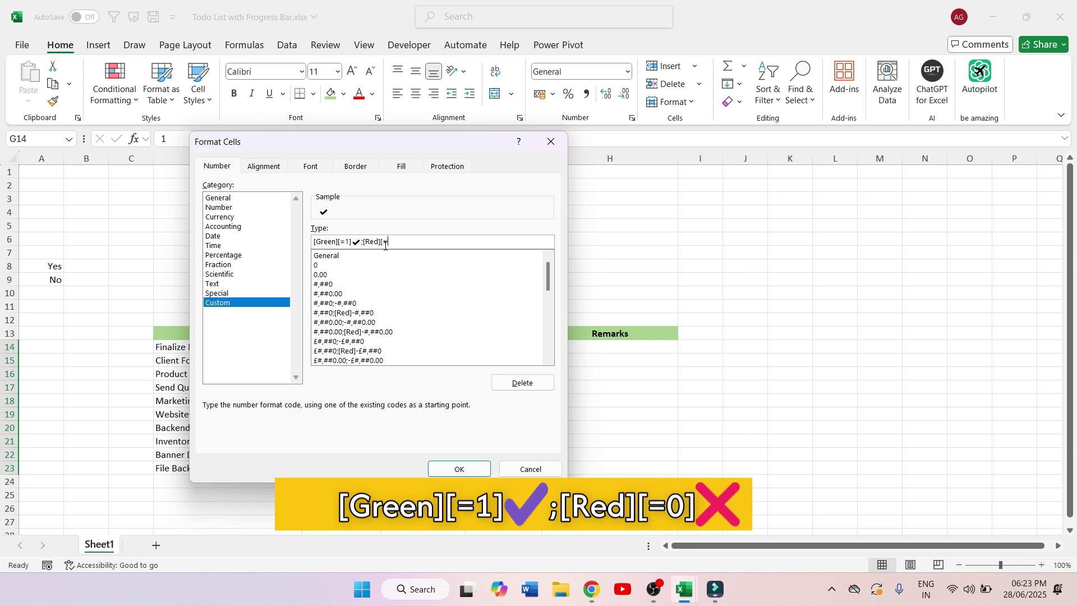
type("0")
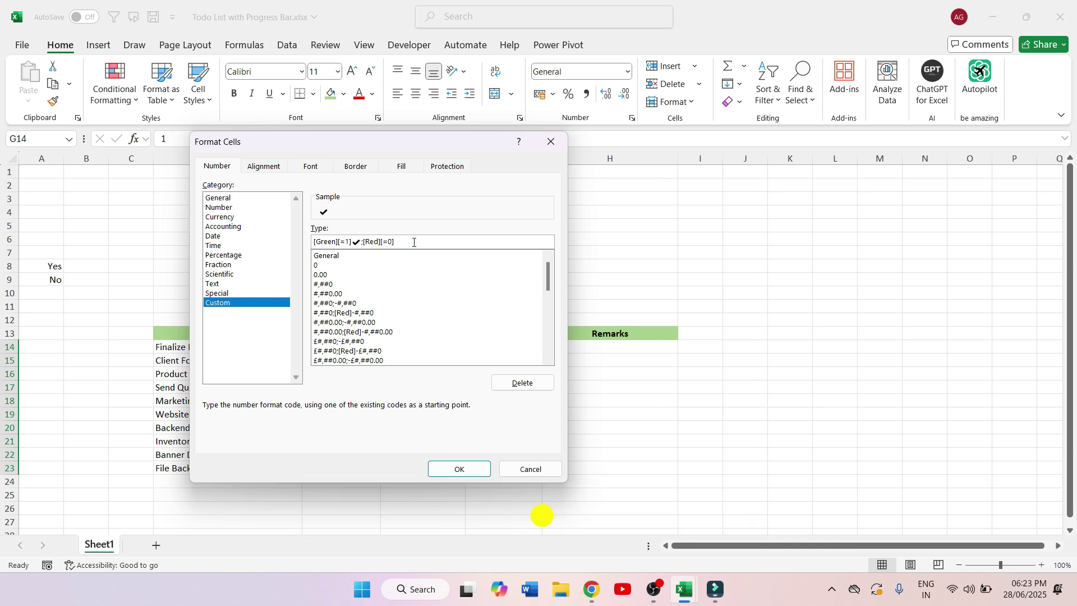
key("super+period")
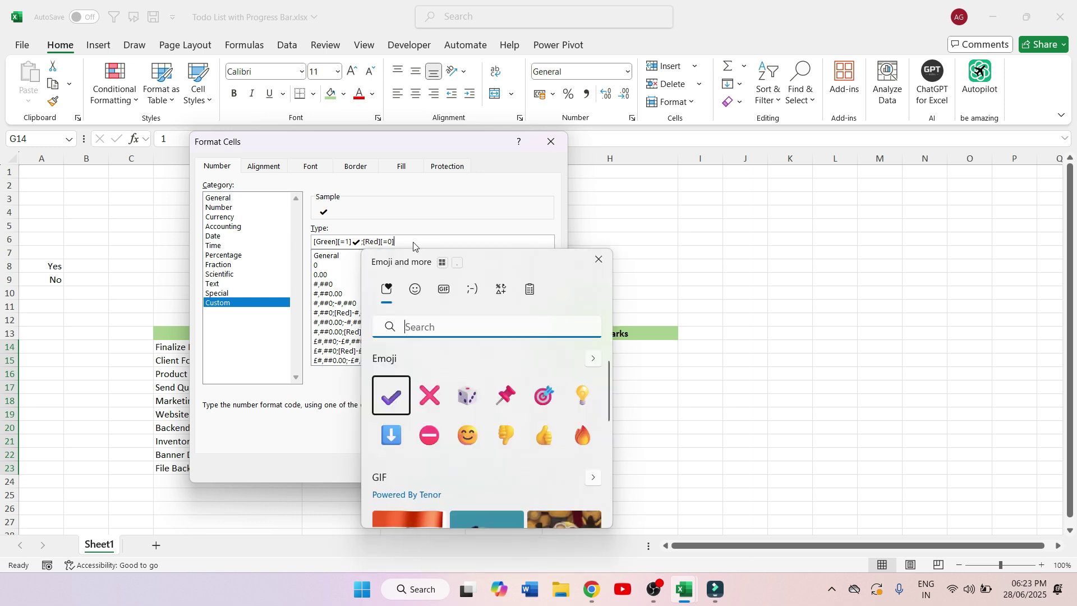
left_click(430, 394)
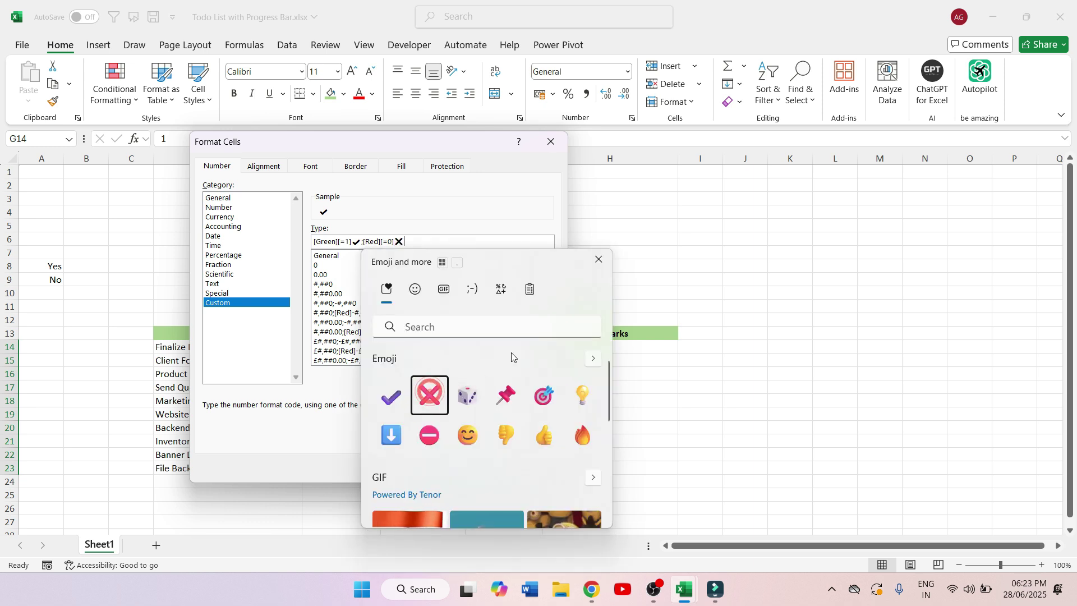
left_click(599, 260)
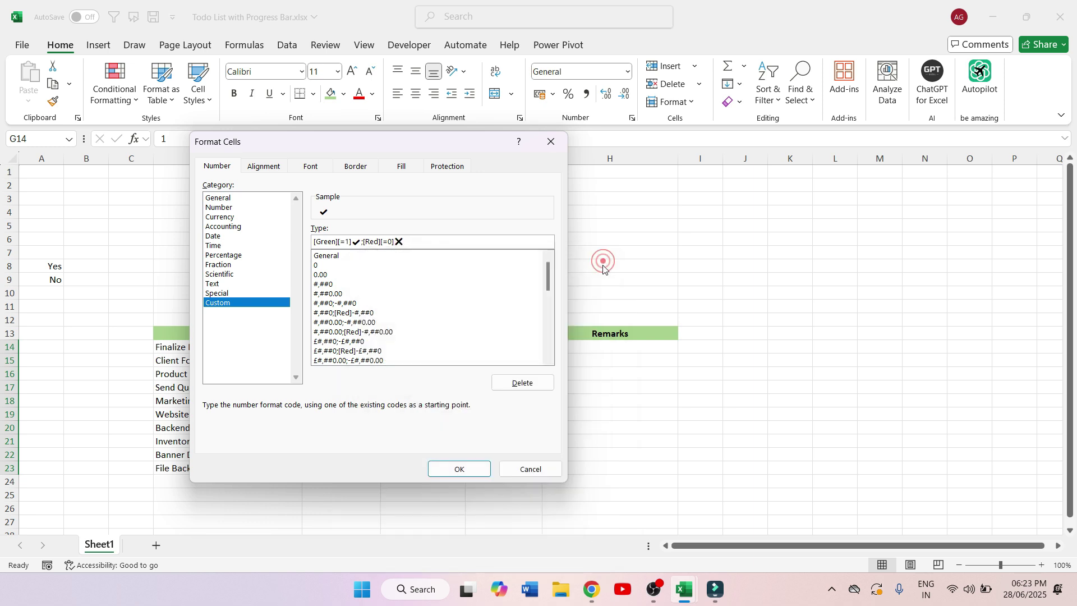
left_click(474, 468)
- Test the status drop-down in G14 by choosing Yes and then No
left_click(548, 347)
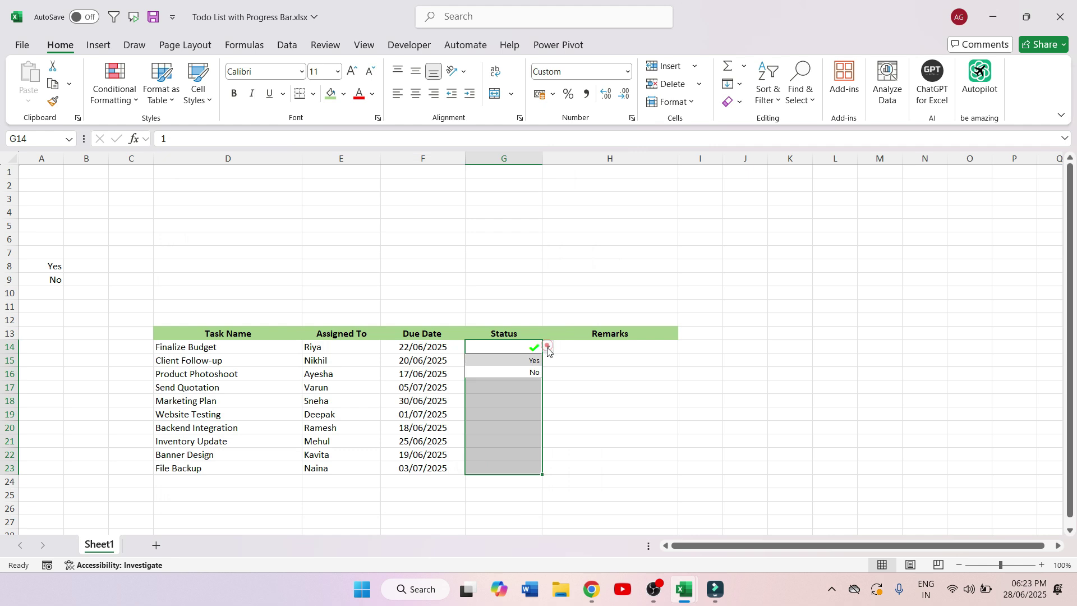
left_click(517, 362)
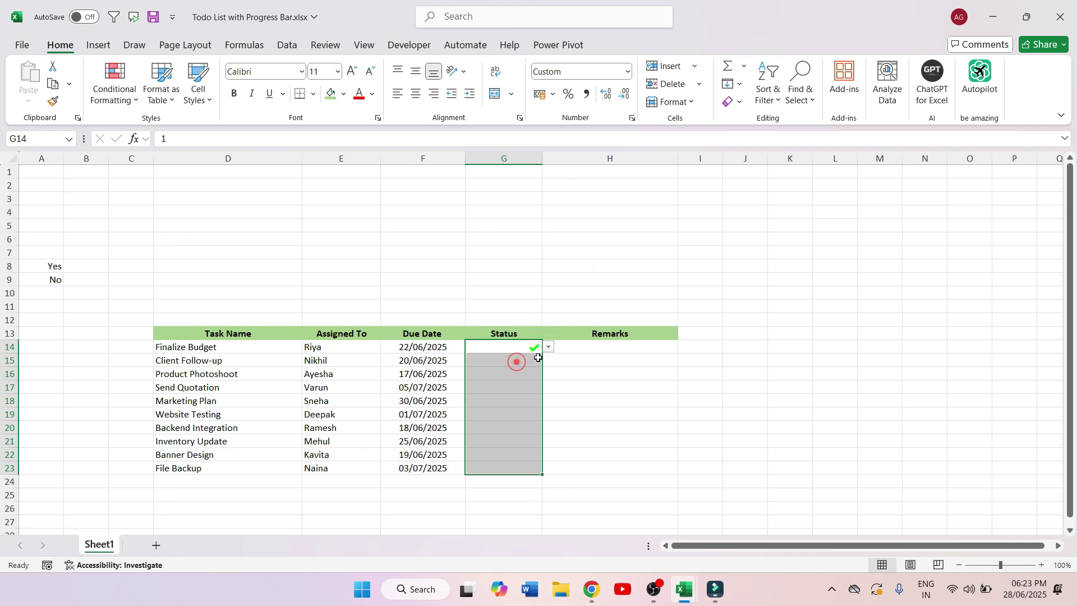
left_click(549, 347)
left_click(533, 372)
- Center-align the Status cells G14:G23 and make them bold at font size 12
left_click(417, 94)
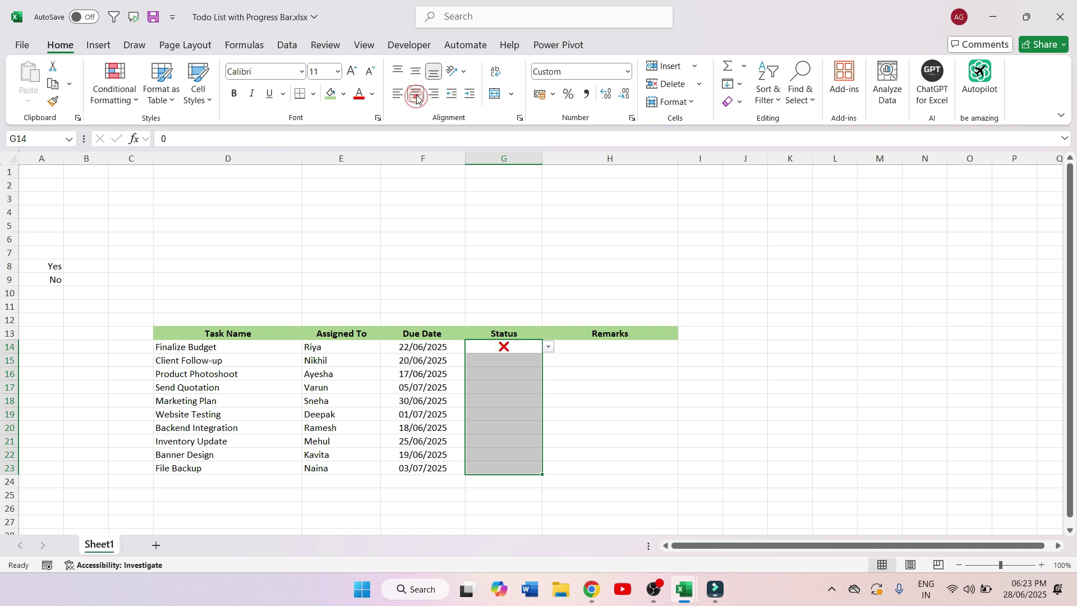
left_click(353, 73)
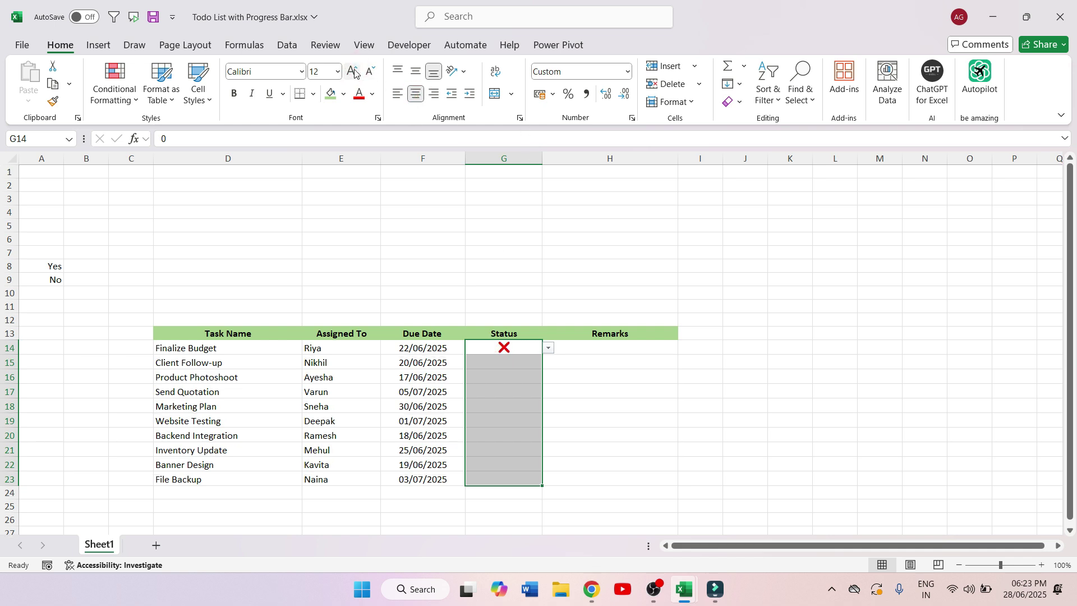
left_click(231, 95)
left_click(656, 425)
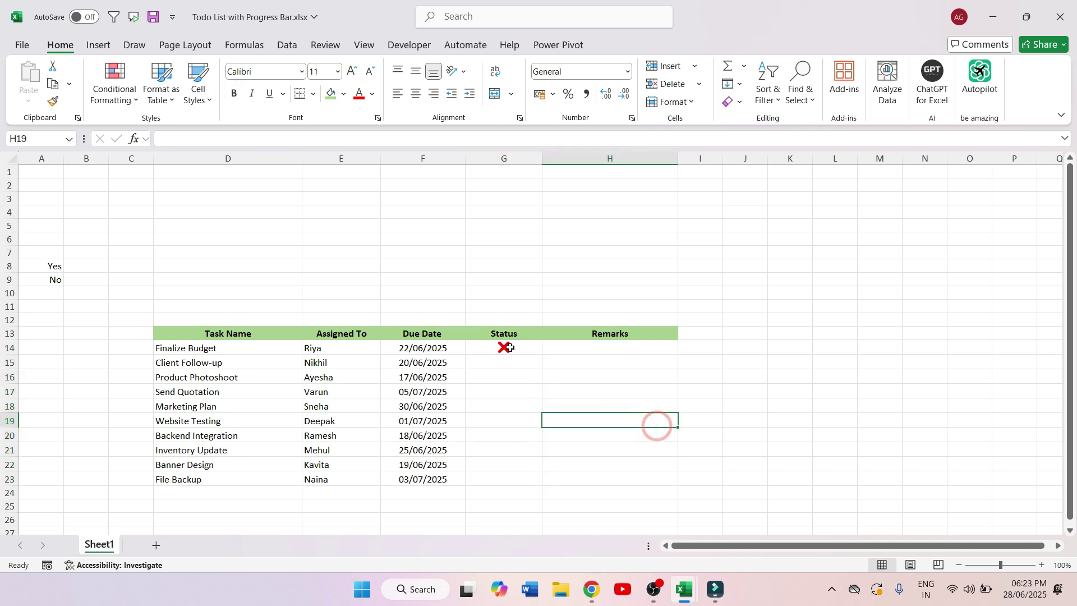
- Choose Yes and then No from the status drop-down in G15 for the Client Follow-up task
left_click(530, 365)
left_click(548, 363)
left_click(519, 378)
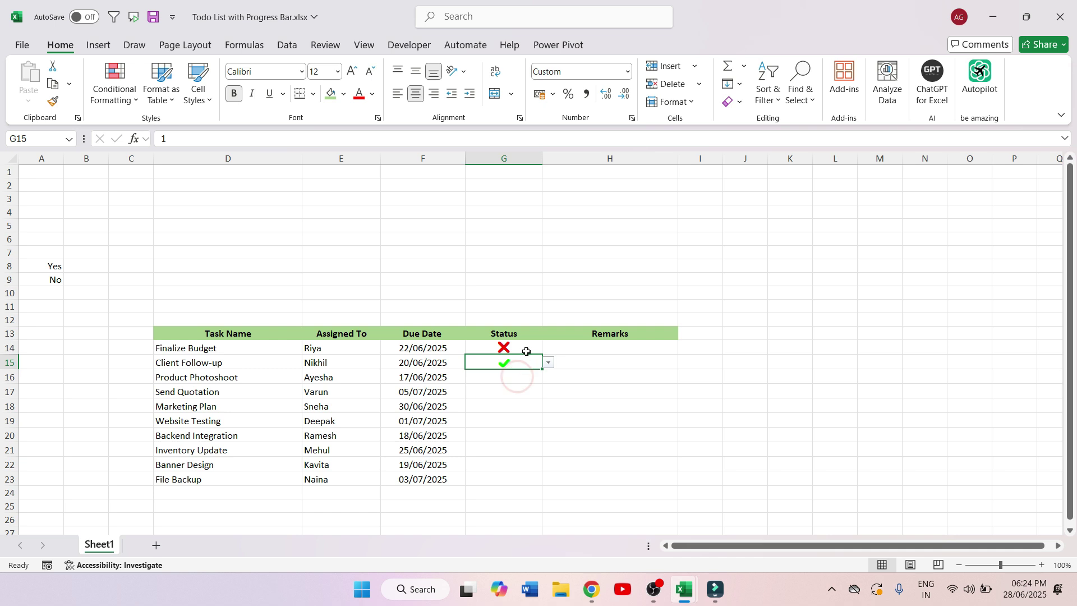
left_click(549, 364)
left_click(511, 388)
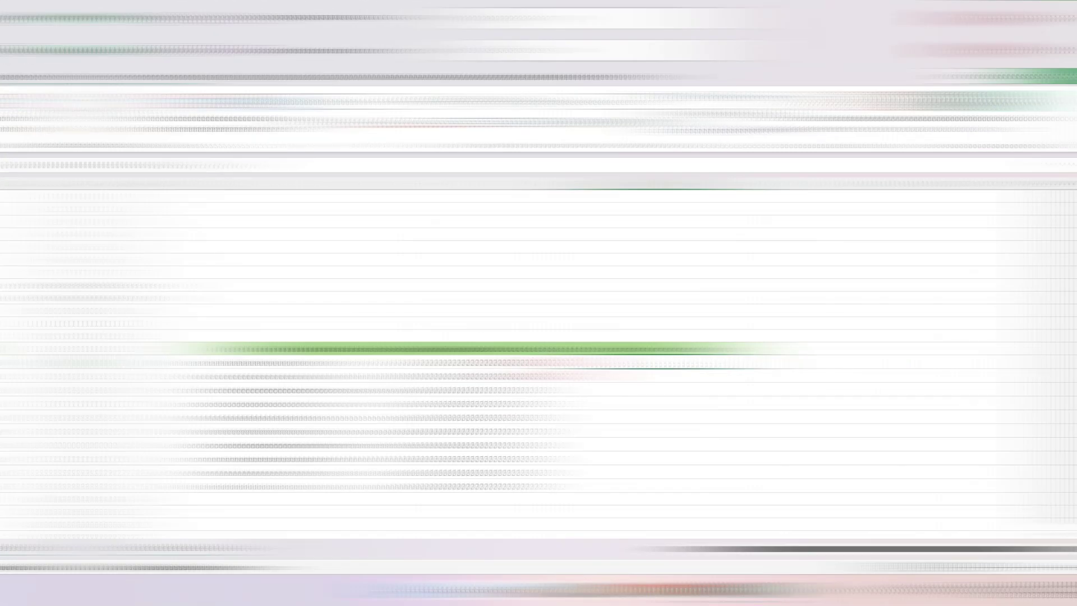
- Set the Finalize Budget status in G14 to Yes and check the underlying value of G15
left_click(622, 351)
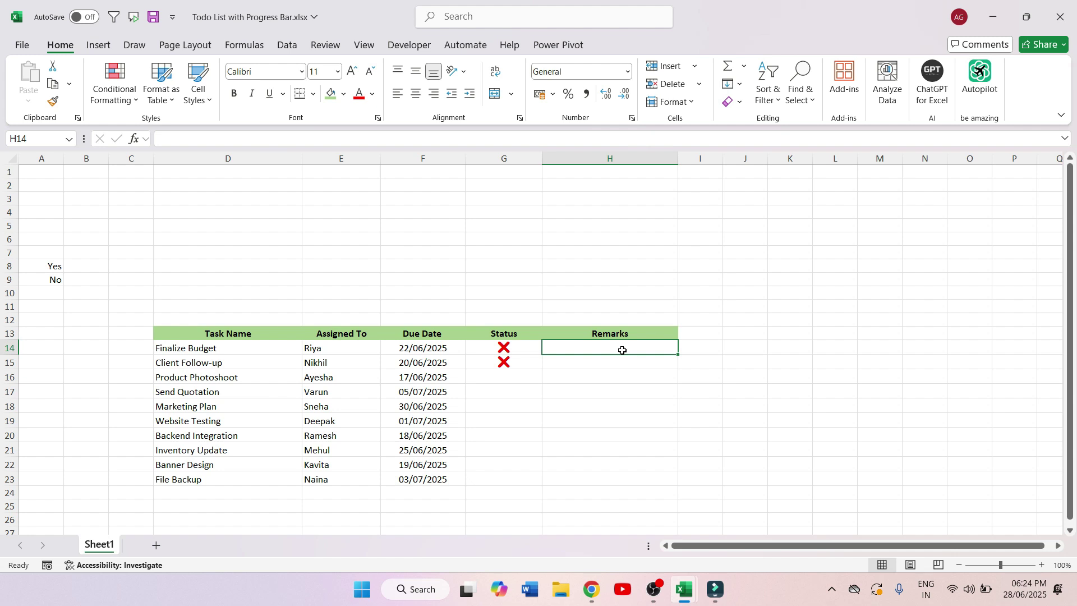
left_click(523, 354)
left_click(548, 349)
left_click(523, 363)
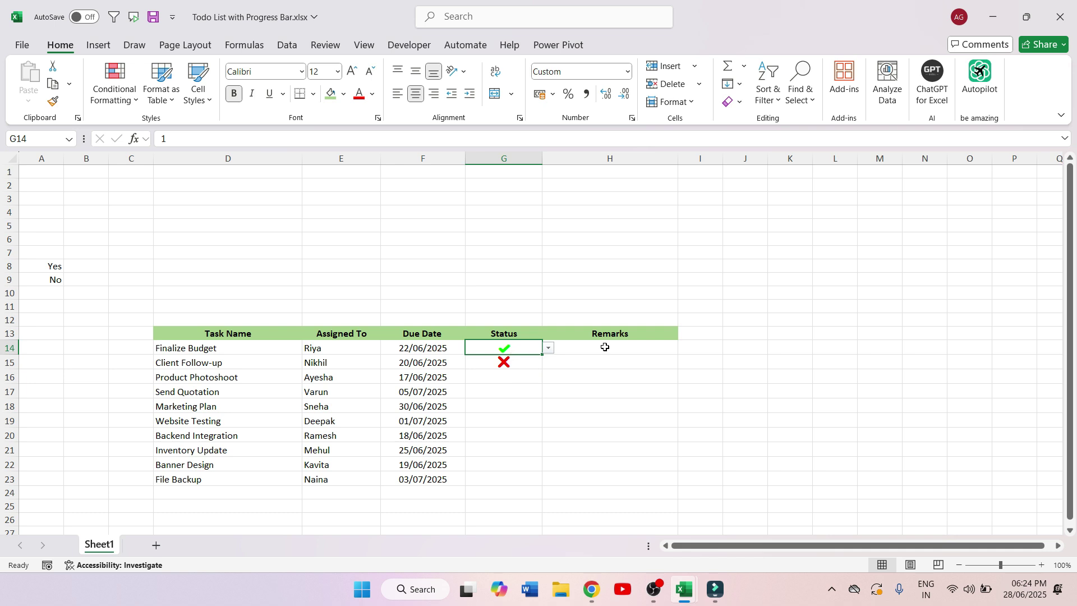
left_click(518, 365)
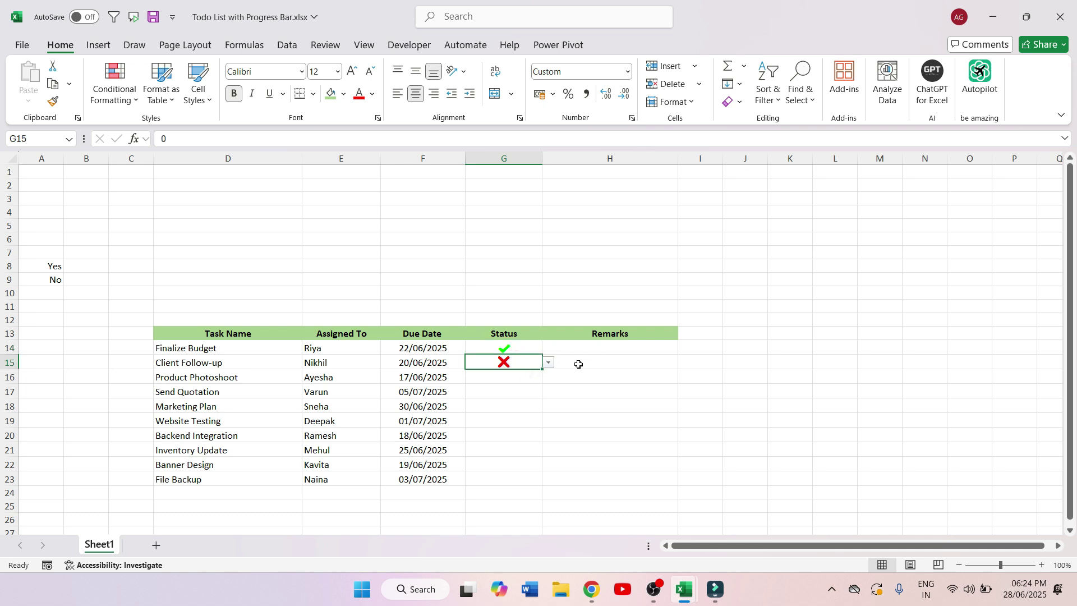
- Enter =IF(G14=1,"Done","Pending") in Remarks cell H14 and center-align column H
left_click(598, 350)
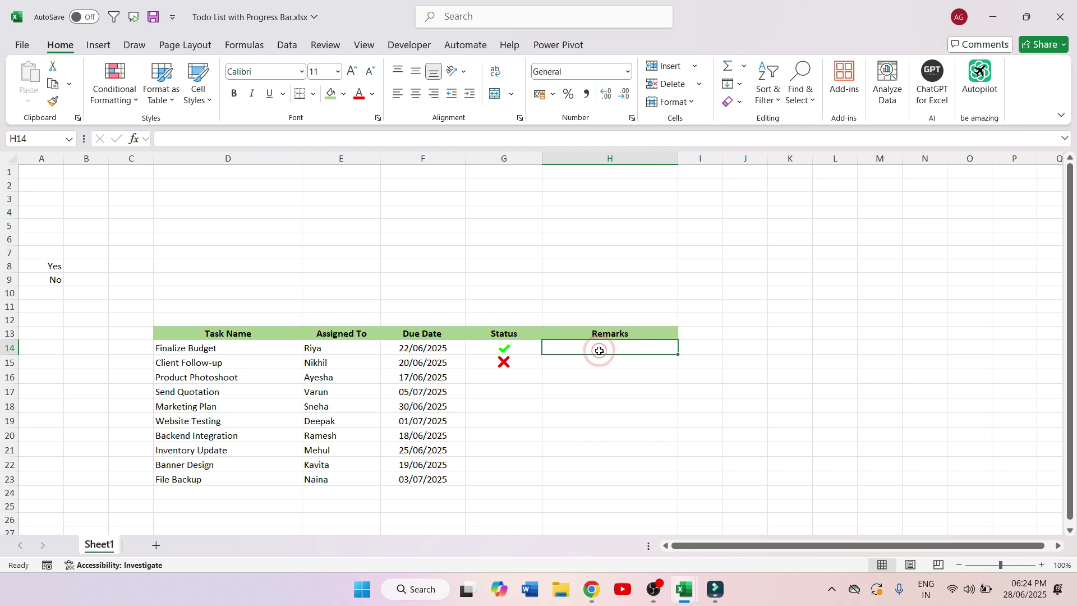
type("=")
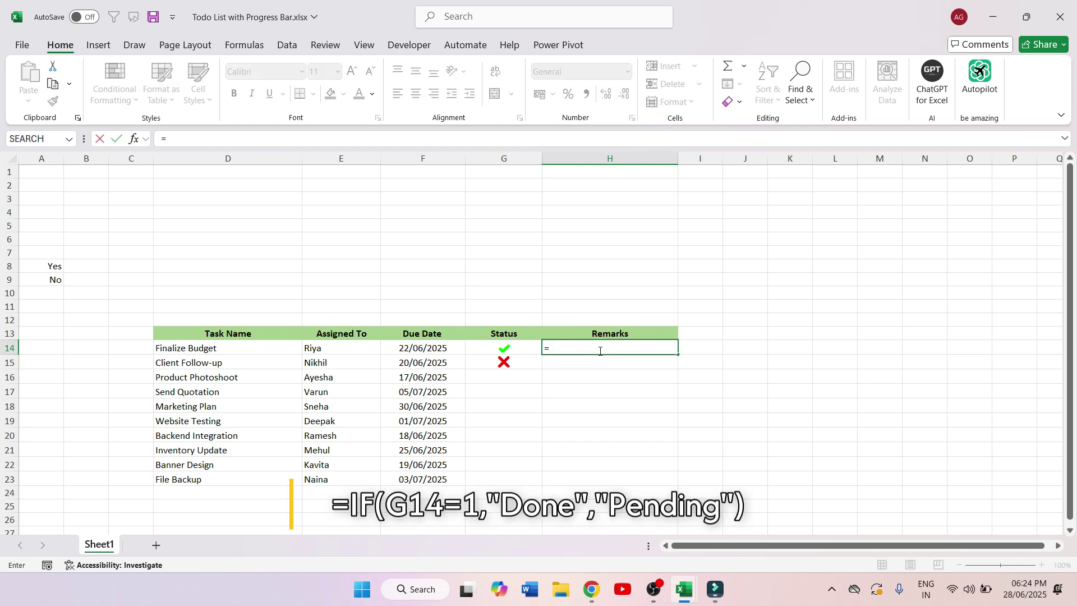
type("if")
key("Tab")
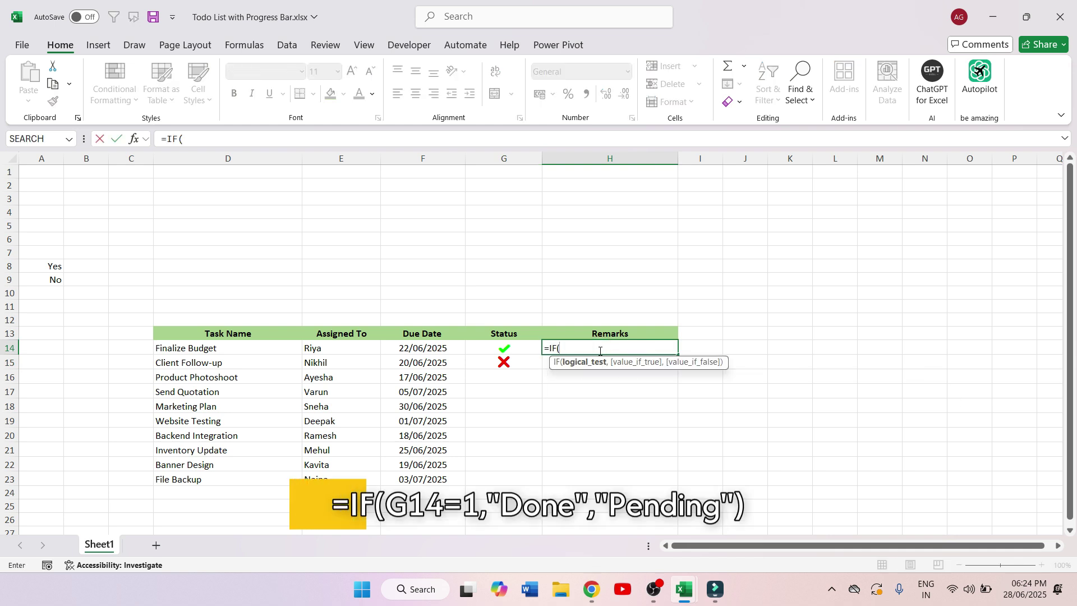
type("G14=1")
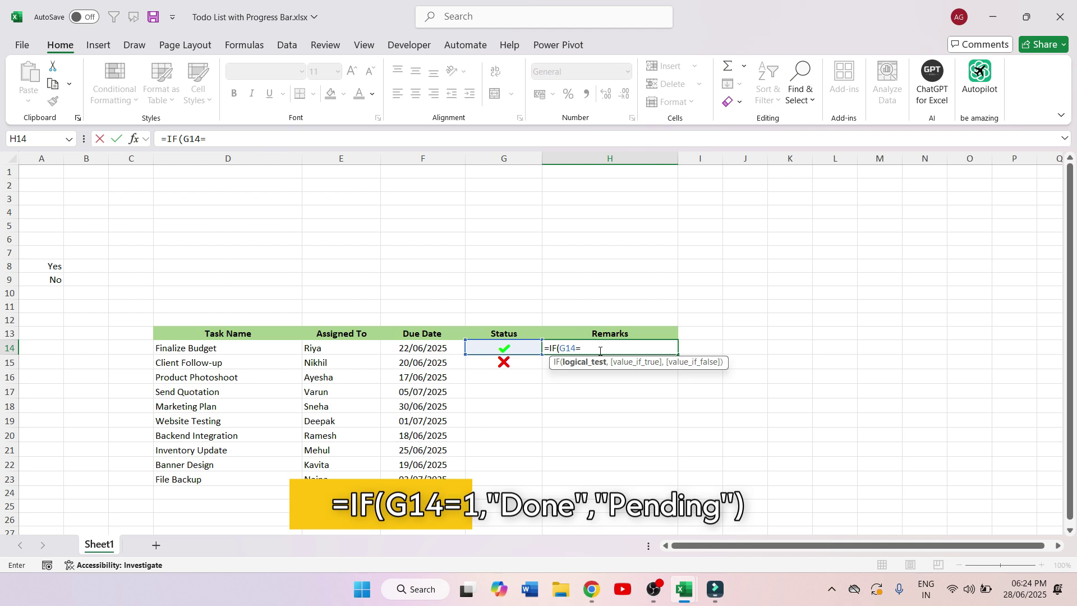
type(",")
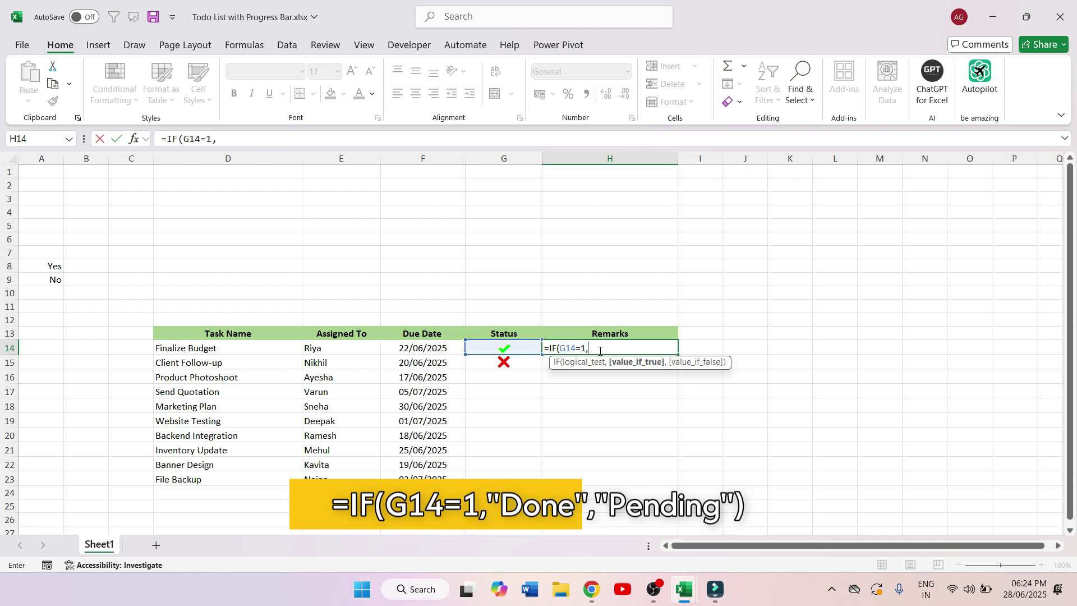
type("\"Done\",\"")
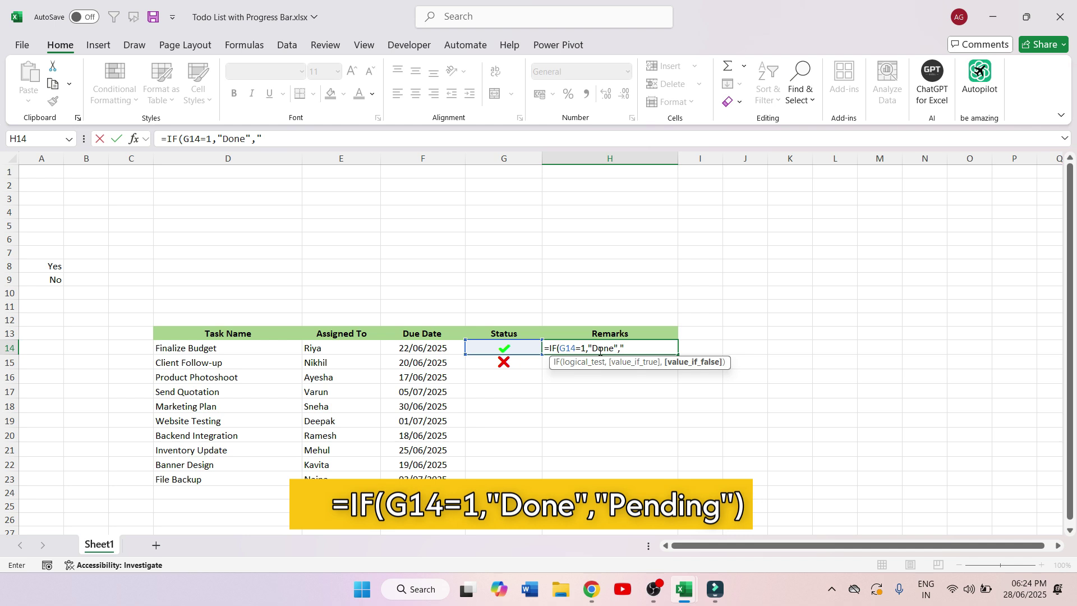
type("Pending\")")
key("Return")
left_click(620, 157)
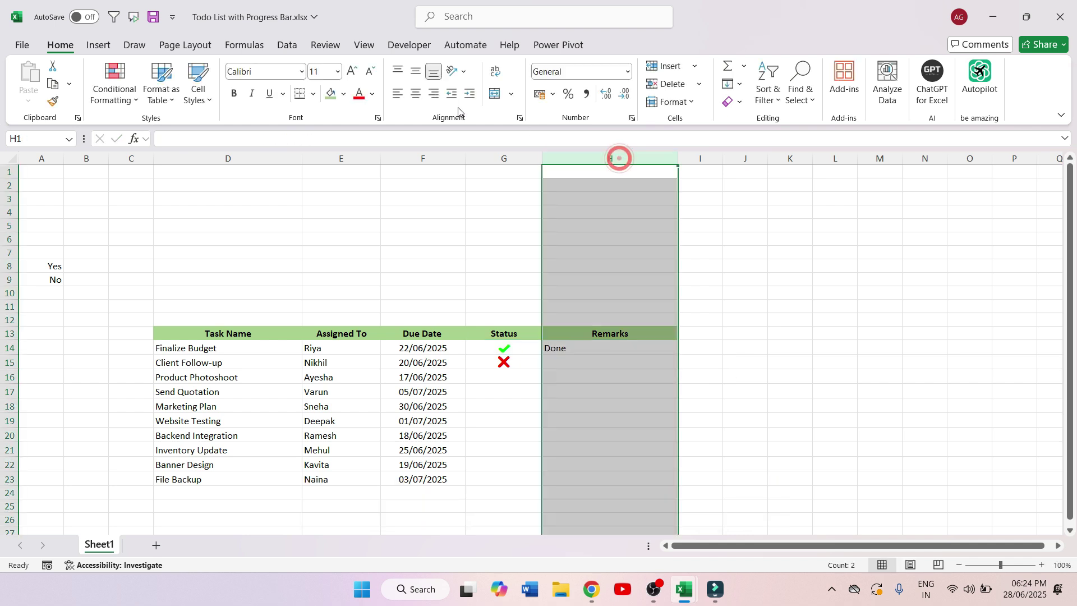
left_click(415, 94)
- Enter 0 in all Status cells G14:G23 and fill the Remarks formula from H14 down to H23
left_click_drag(505, 347, 497, 473)
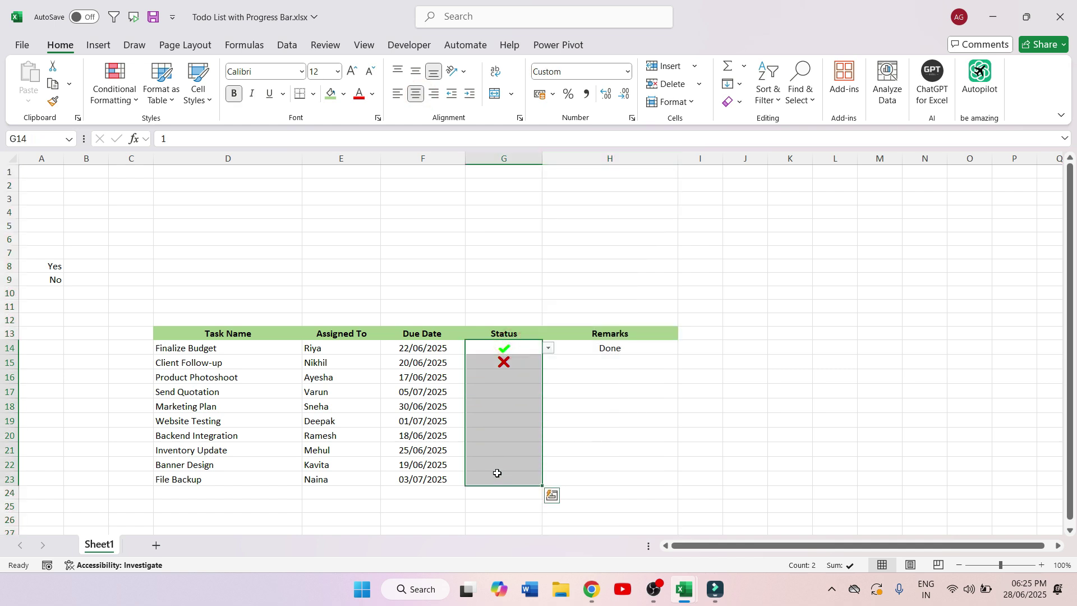
type("0")
key("ctrl+Return")
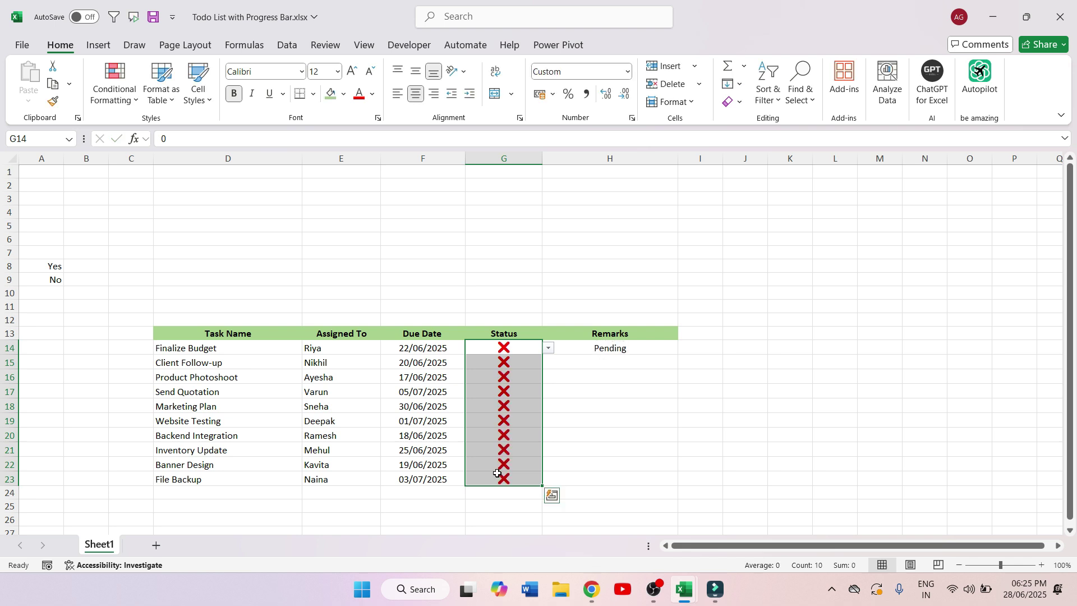
left_click(561, 402)
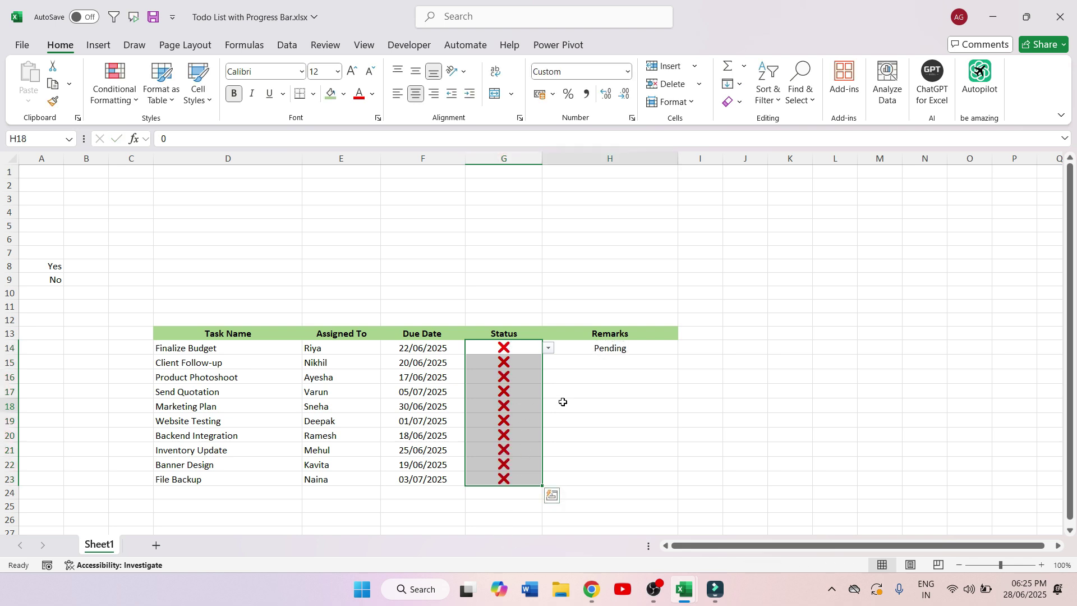
left_click(628, 347)
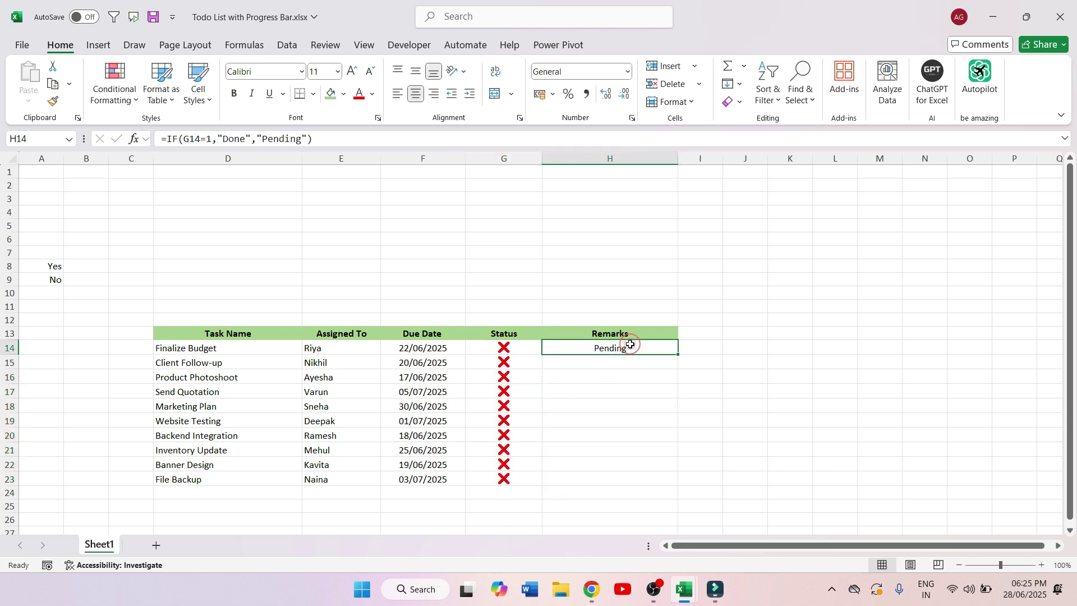
double_click(678, 355)
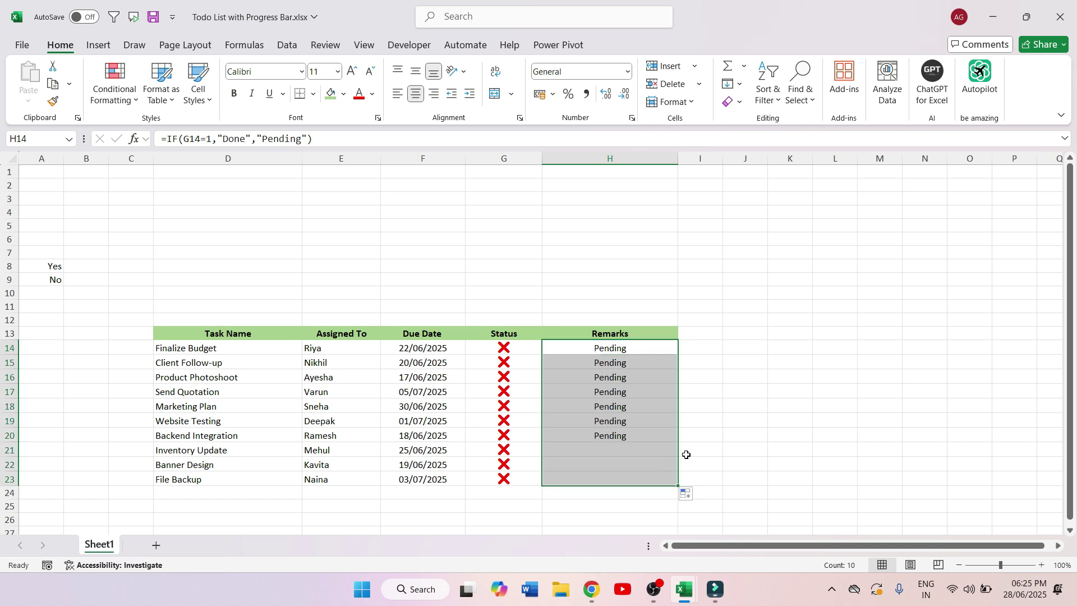
- Switch the Send Quotation status in G17 to Yes and then back to No
left_click(511, 393)
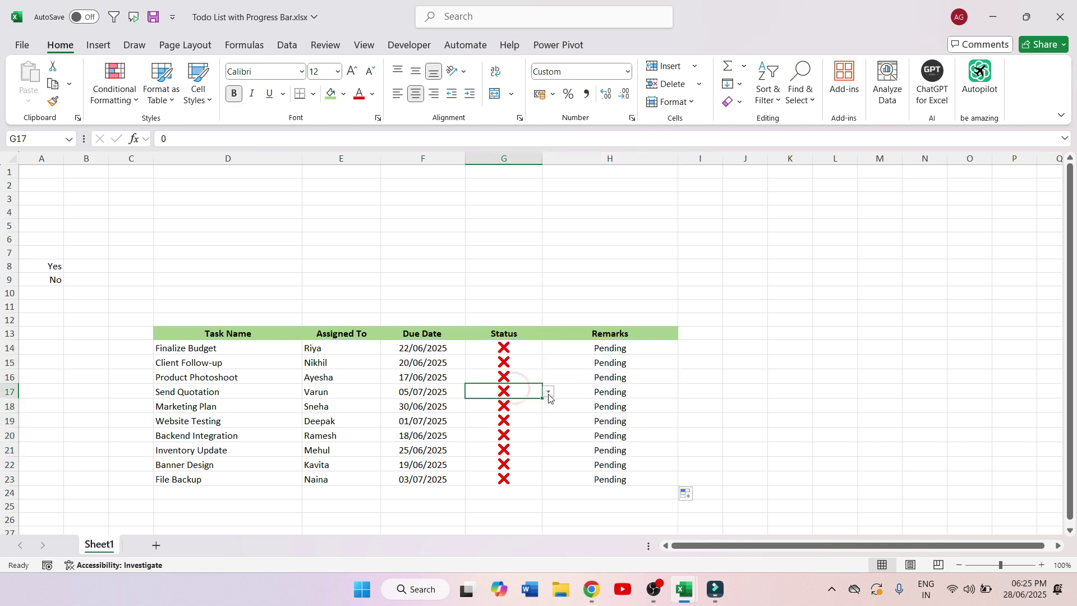
left_click(549, 394)
left_click(516, 405)
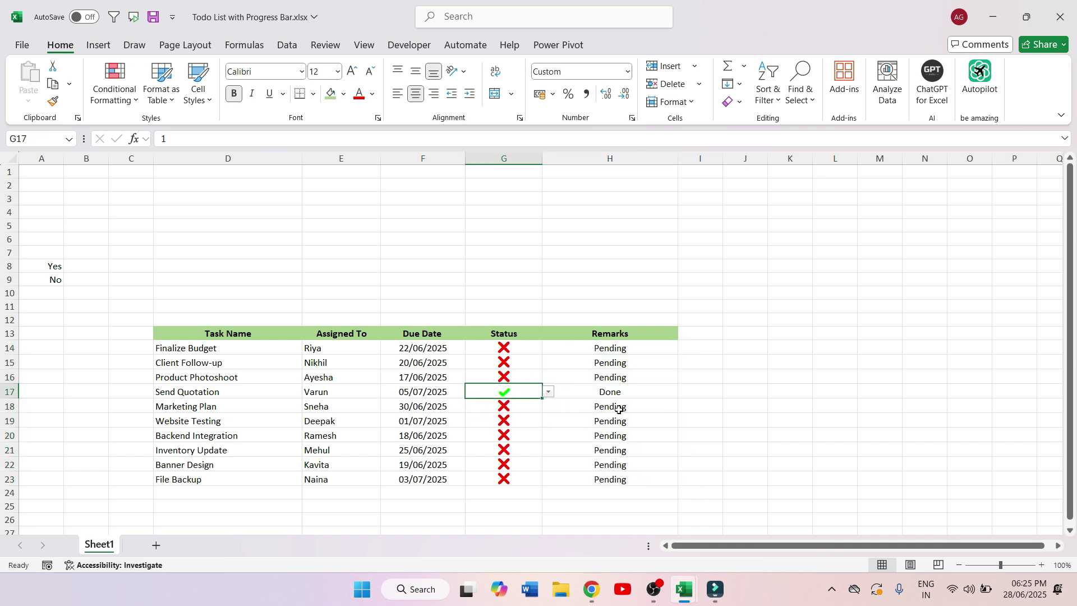
left_click(550, 392)
left_click(508, 418)
- Add a column header reading helper in cell J13
left_click(769, 331)
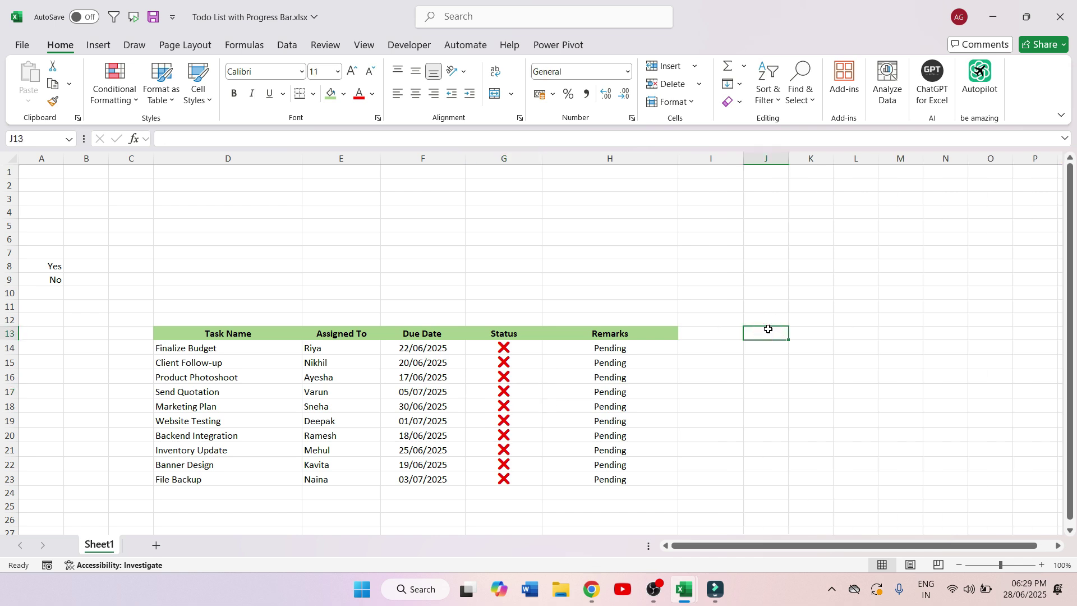
type("helper")
key("Return")
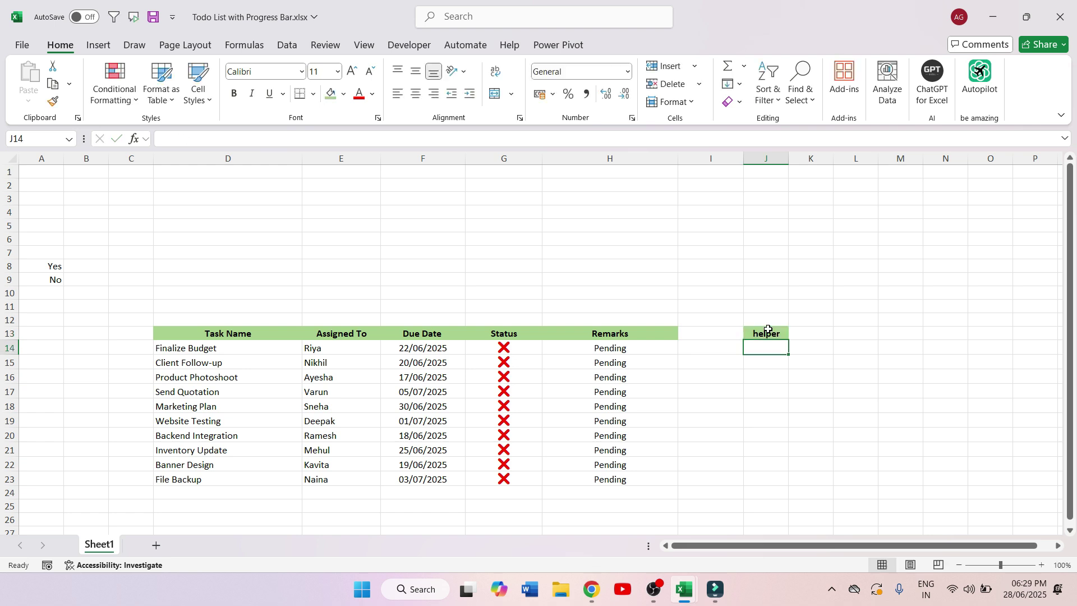
- Enter =AND(F14<TODAY(),G14=0) in helper cell J14 and fill it down to J23
type("=and")
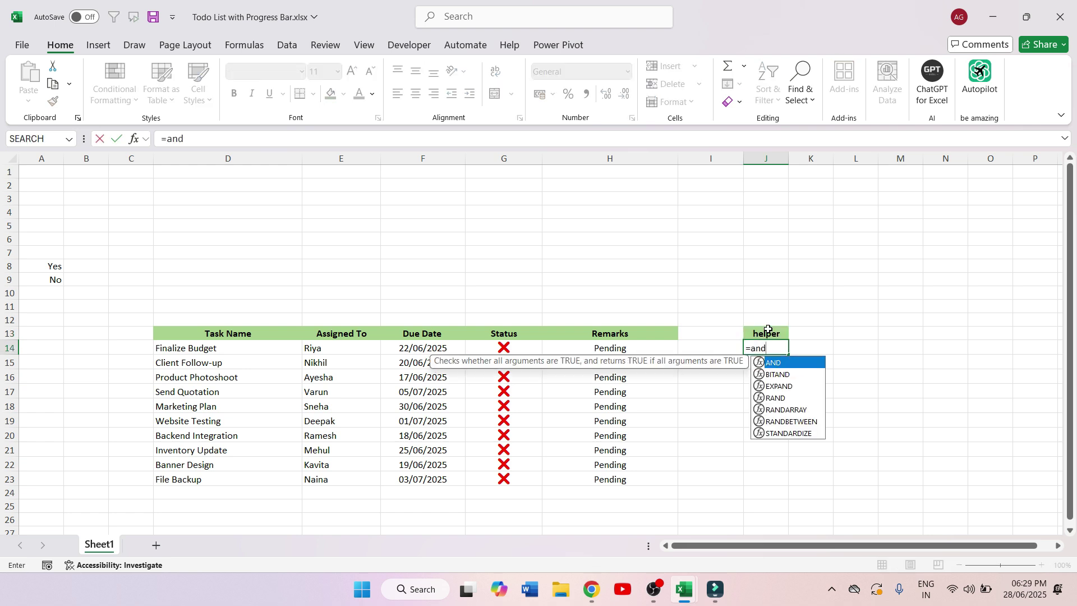
key("Tab")
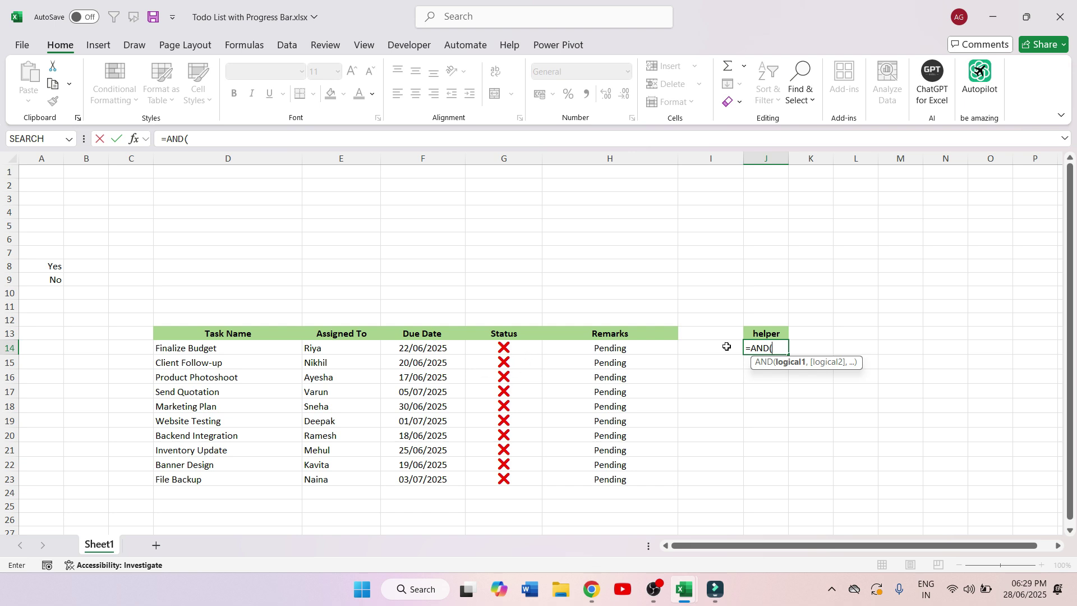
left_click(446, 348)
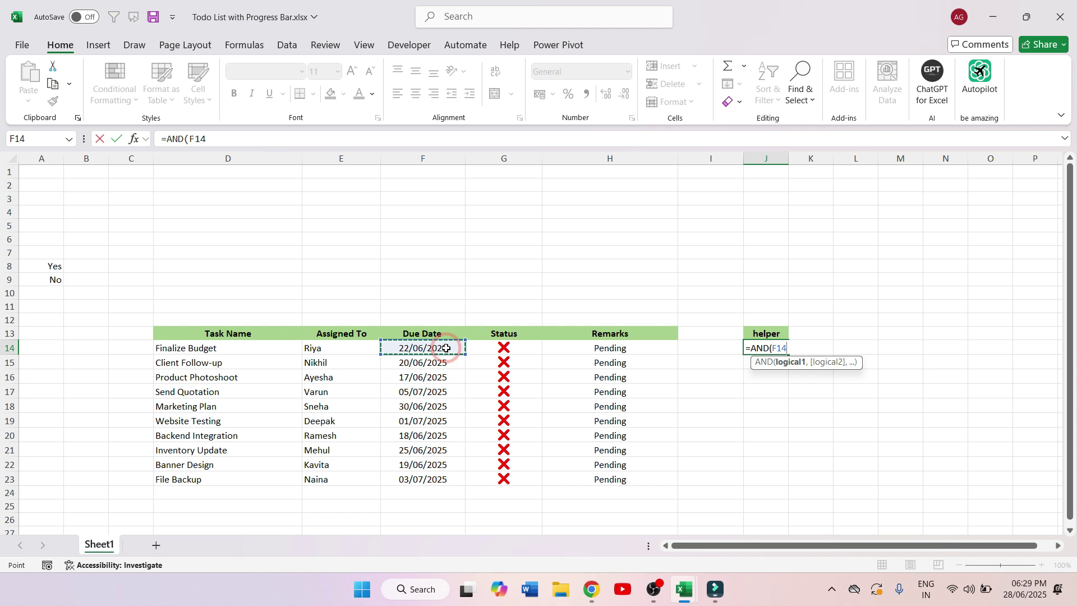
type("<toda")
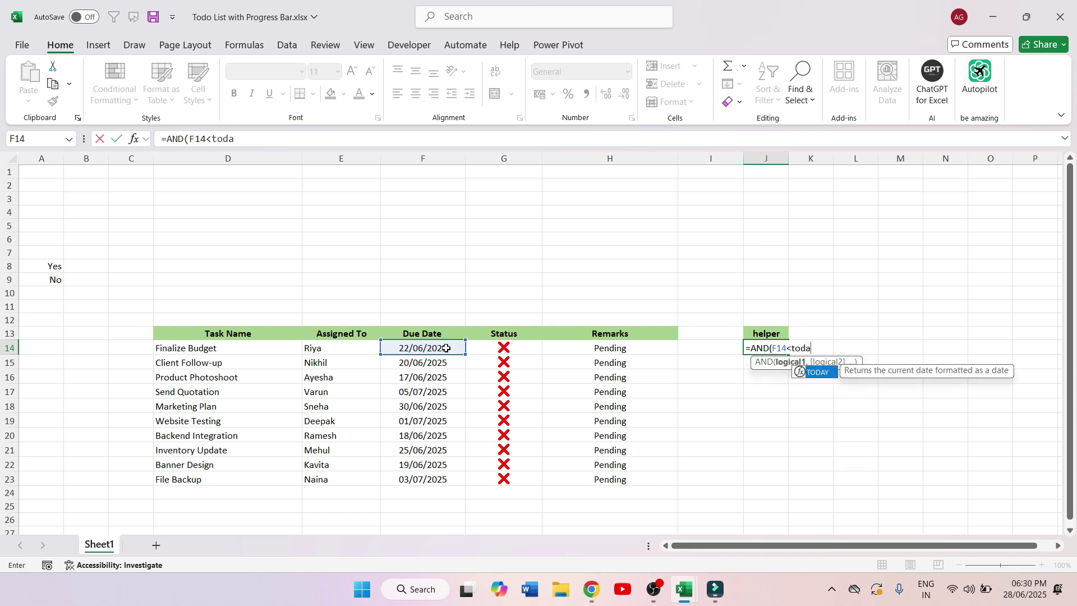
key("Tab")
type("),")
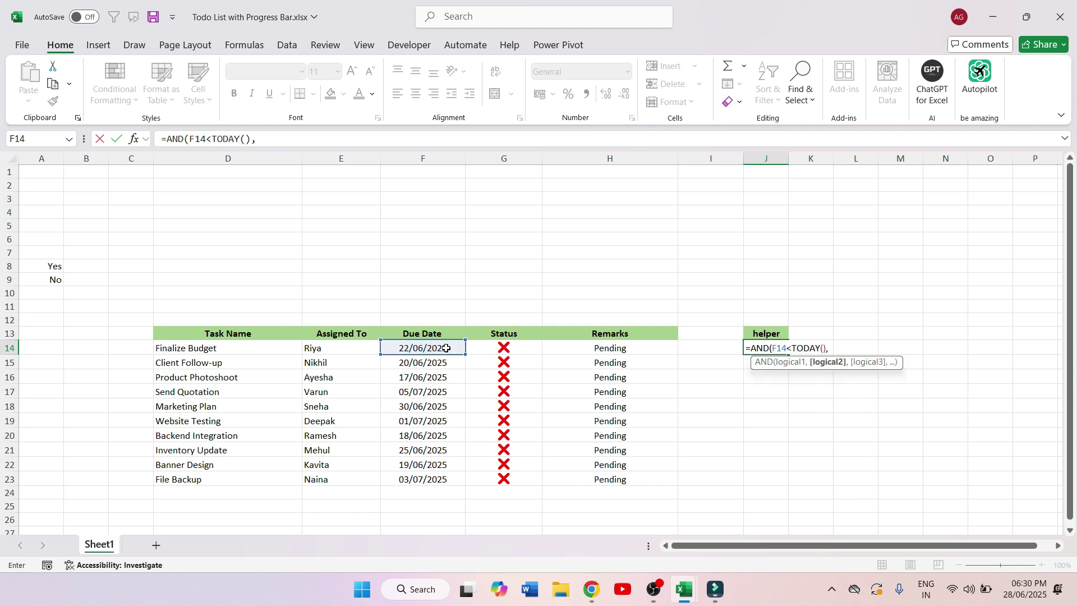
left_click(529, 346)
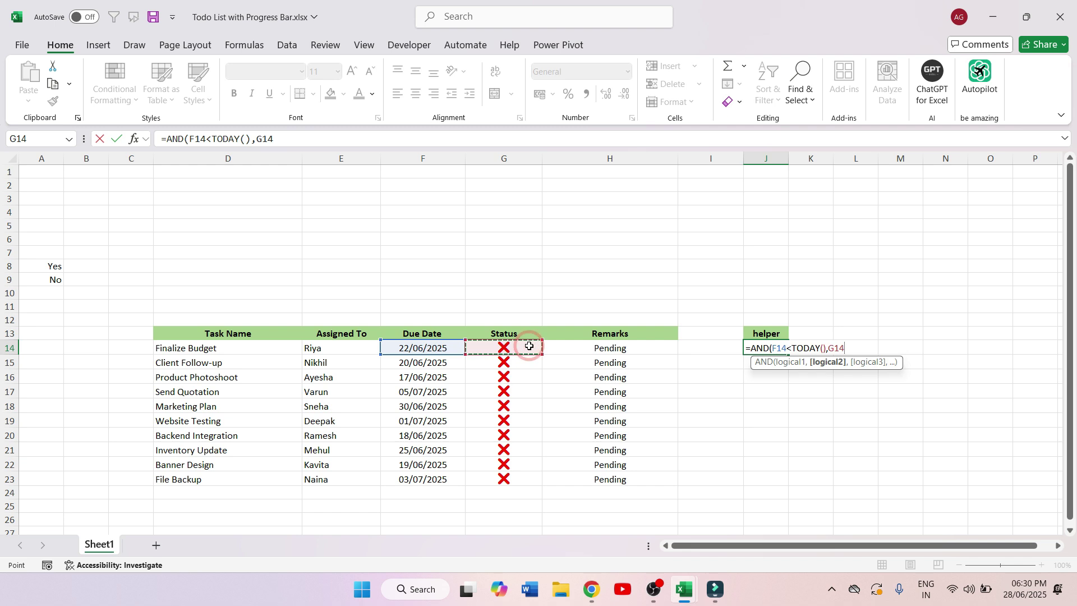
type("=")
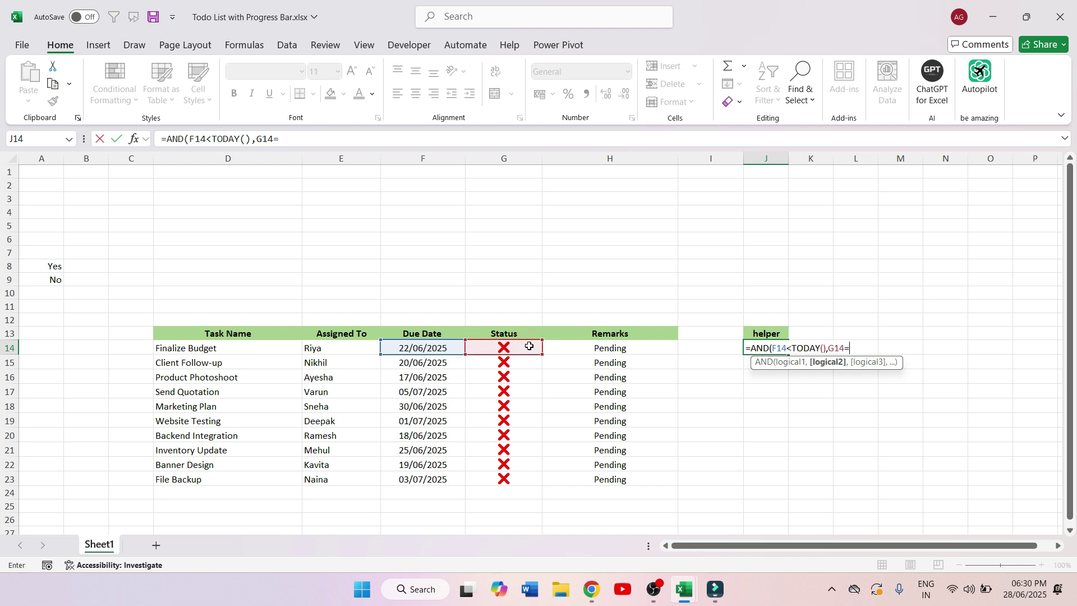
type("0)")
key("Return")
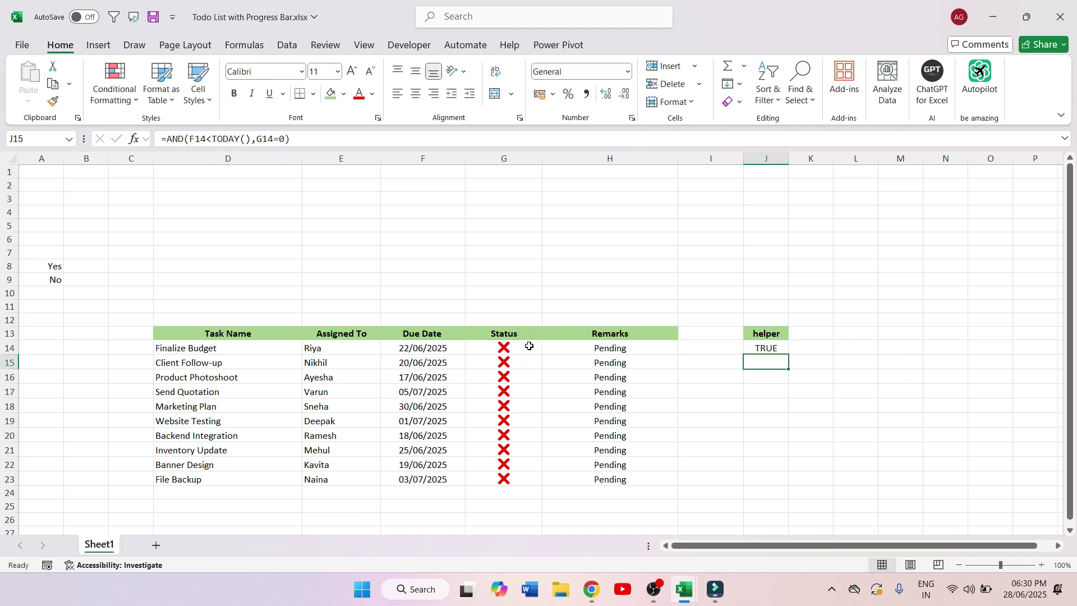
left_click(751, 348)
left_click_drag(790, 355, 770, 481)
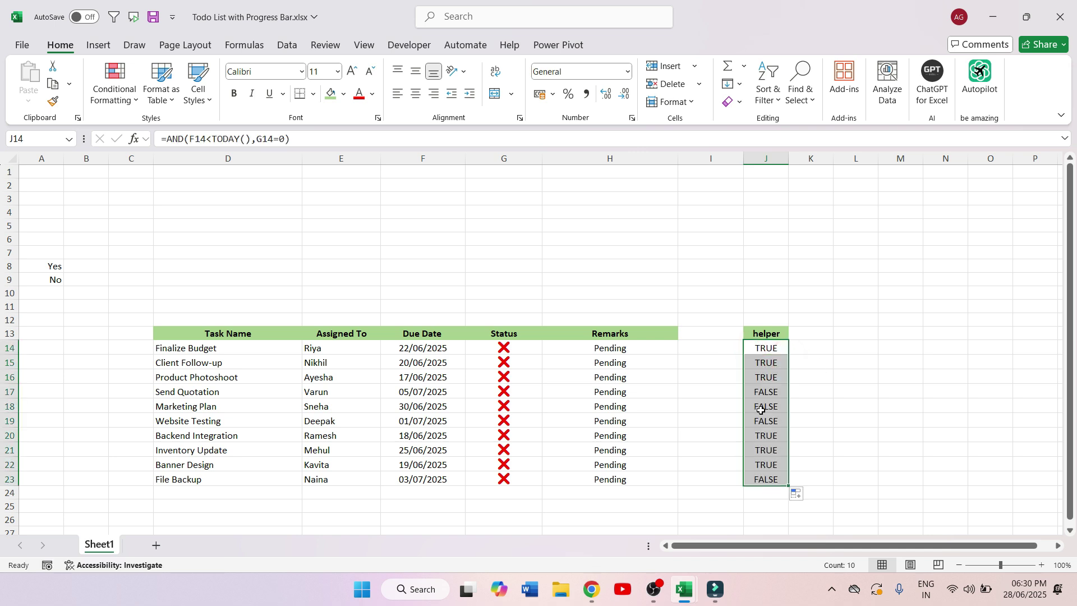
- Set the Finalize Budget status in G14 to Yes
left_click(413, 346)
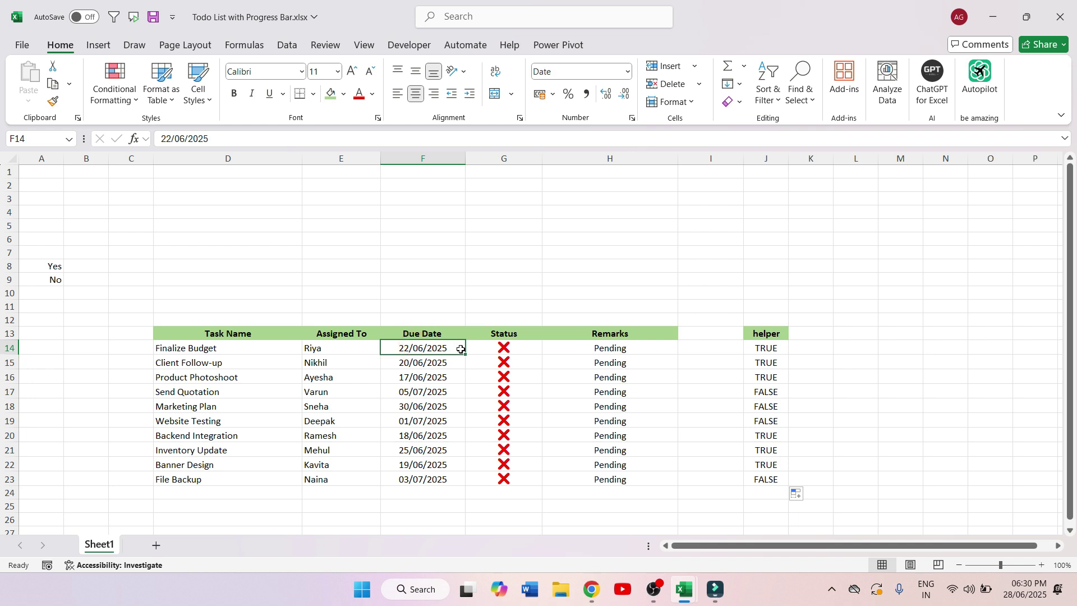
left_click(529, 348)
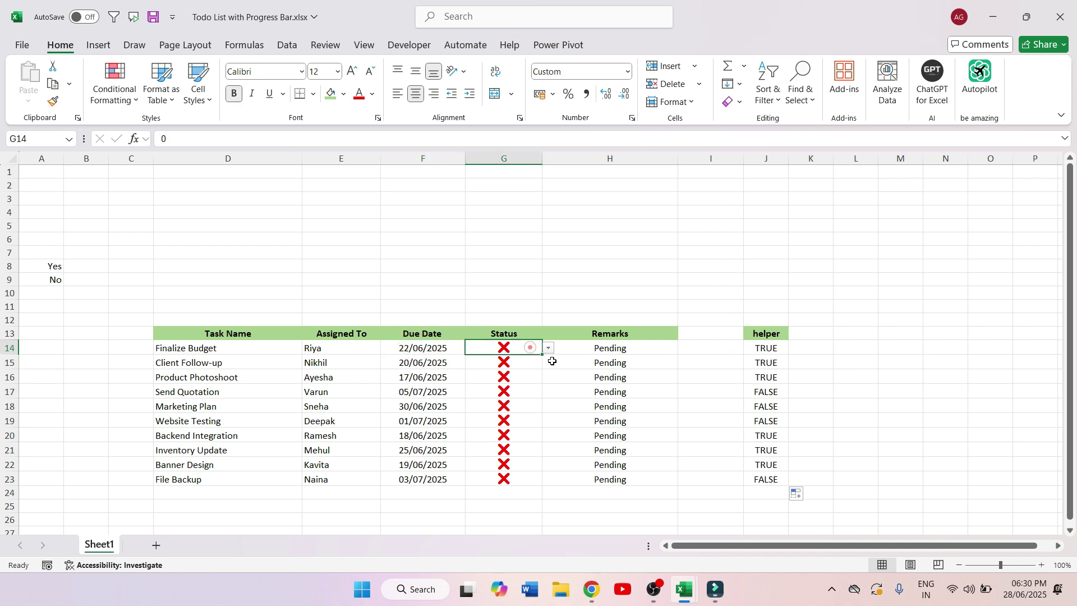
left_click(548, 348)
left_click(515, 363)
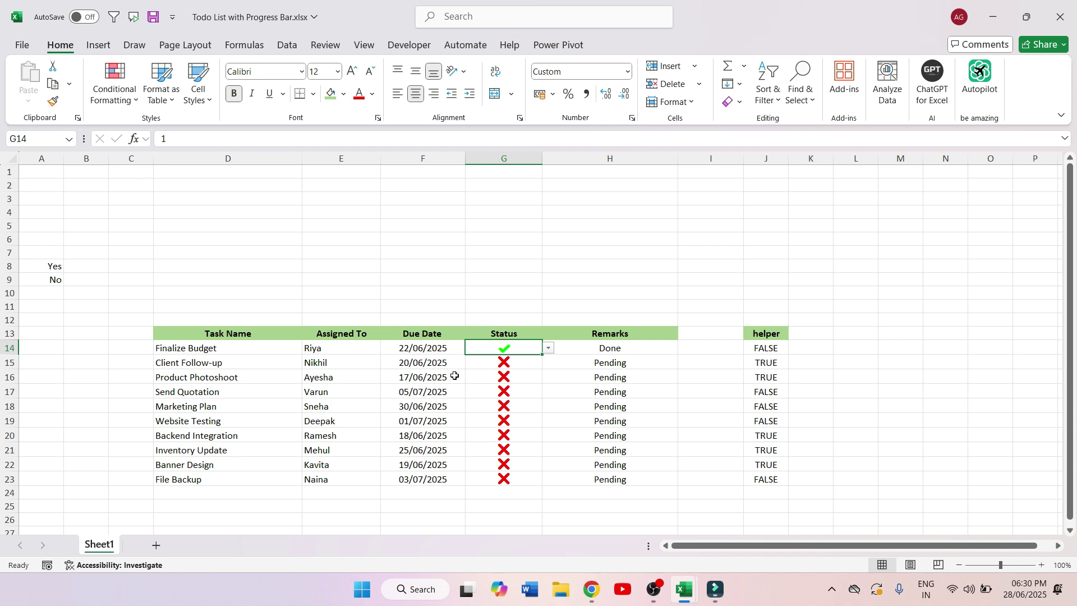
- Copy the formula text =AND(F14<TODAY(),G14=0) from helper cell J14
left_click_drag(428, 349, 404, 478)
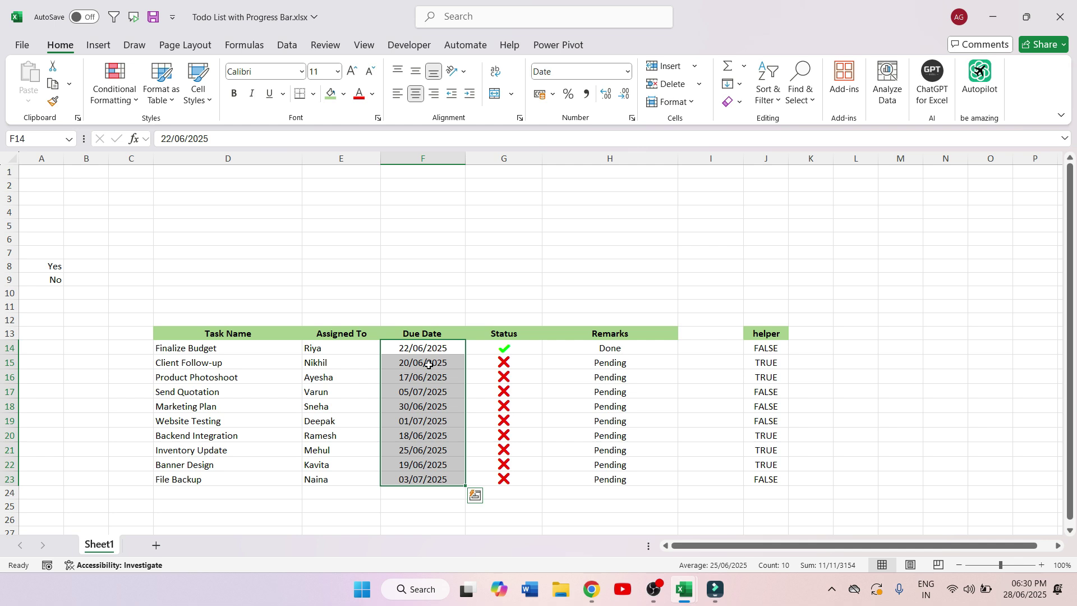
left_click(862, 373)
left_click(776, 348)
left_click_drag(337, 139, 148, 141)
key("ctrl+c")
key("Escape")
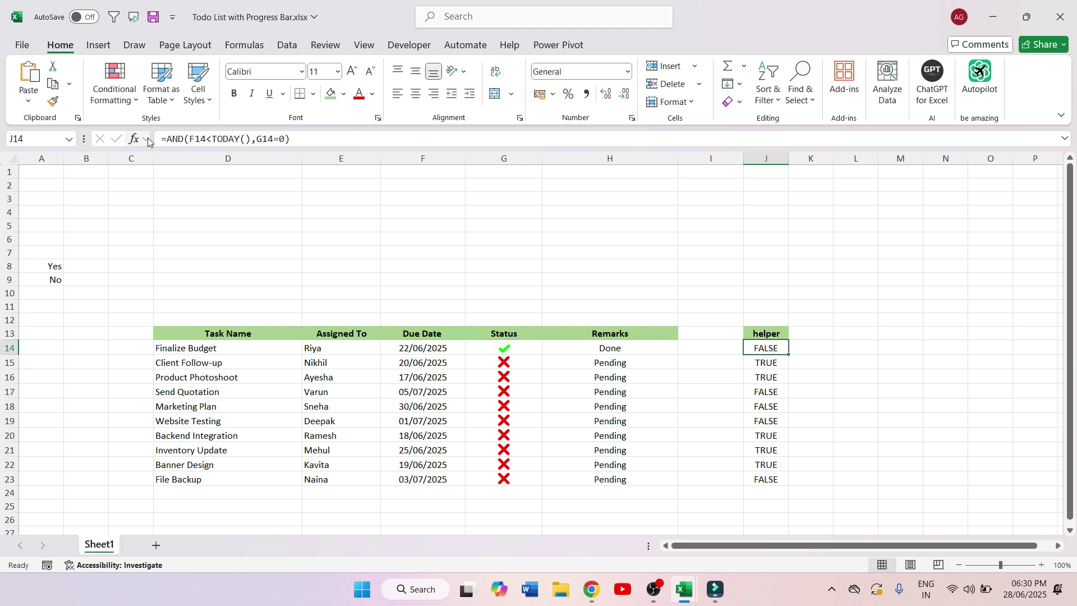
- Create a formula-based conditional formatting rule for due dates F14:F23, pasting =AND(F14<TODAY(),G14=0) as its condition
left_click_drag(455, 348, 421, 474)
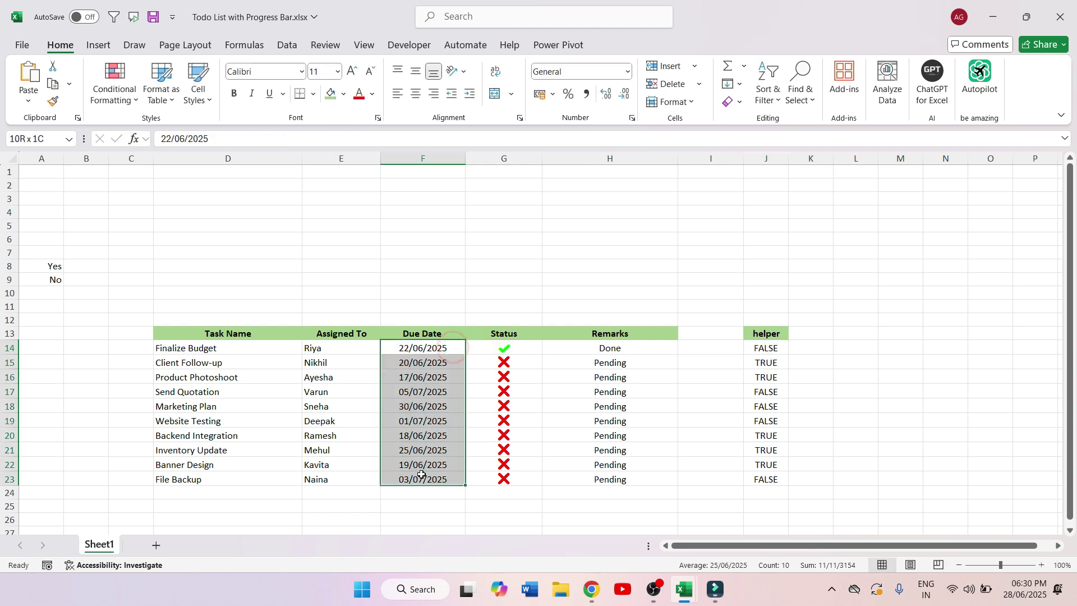
left_click(115, 92)
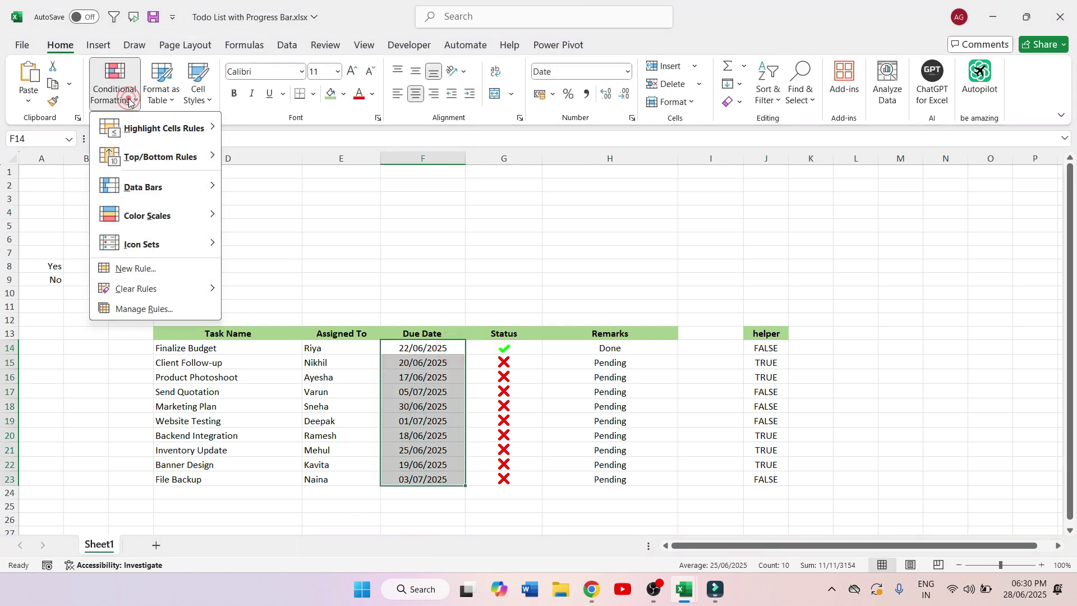
left_click(129, 269)
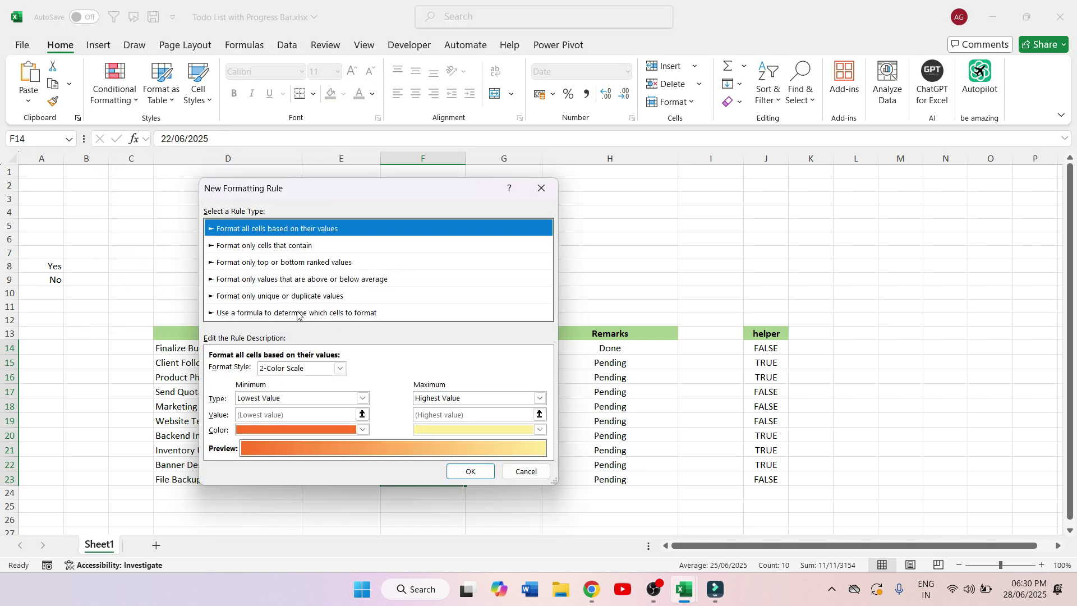
left_click(298, 315)
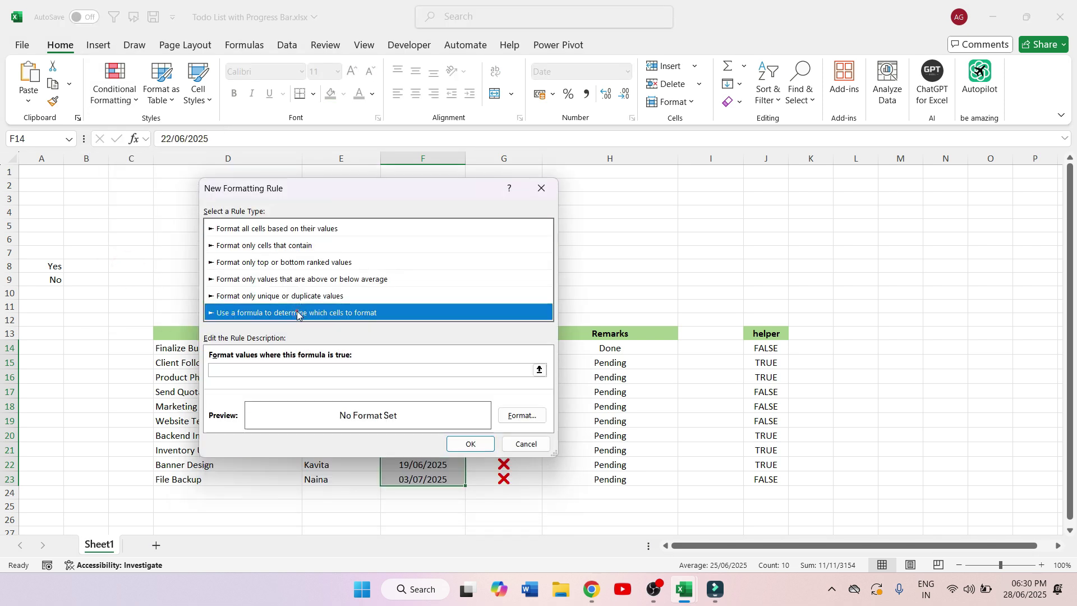
left_click(292, 373)
key("ctrl+v")
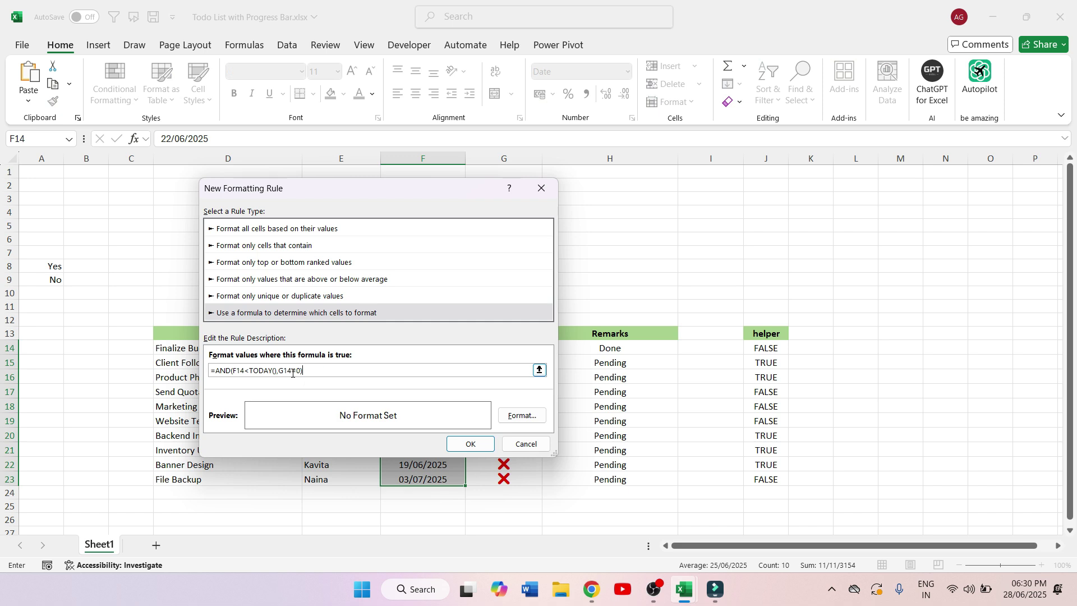
- Set the new rule's format to a red fill with a bold white font
left_click(523, 415)
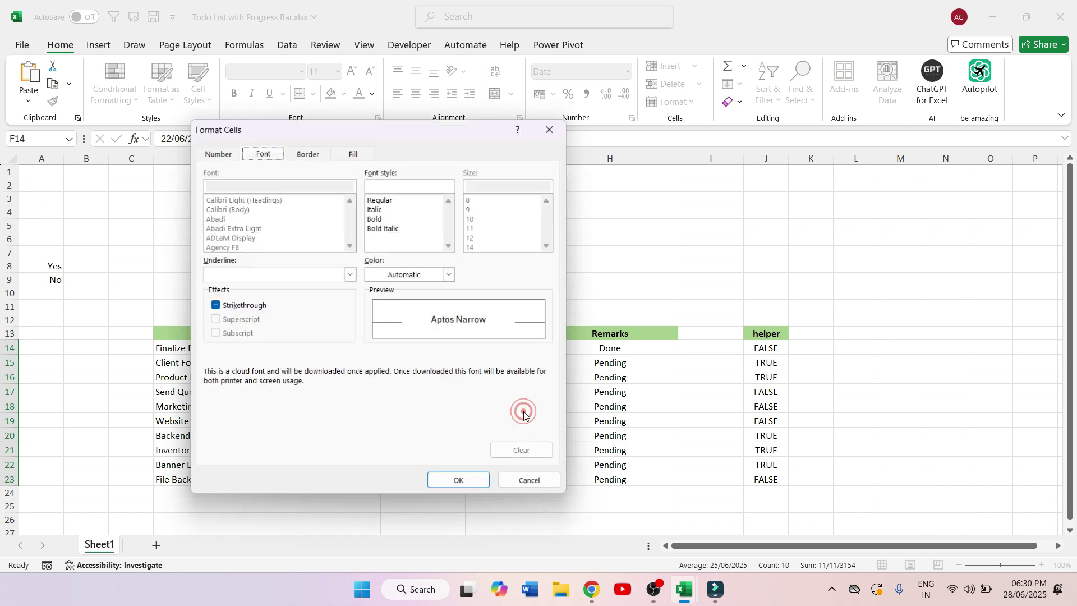
left_click(352, 153)
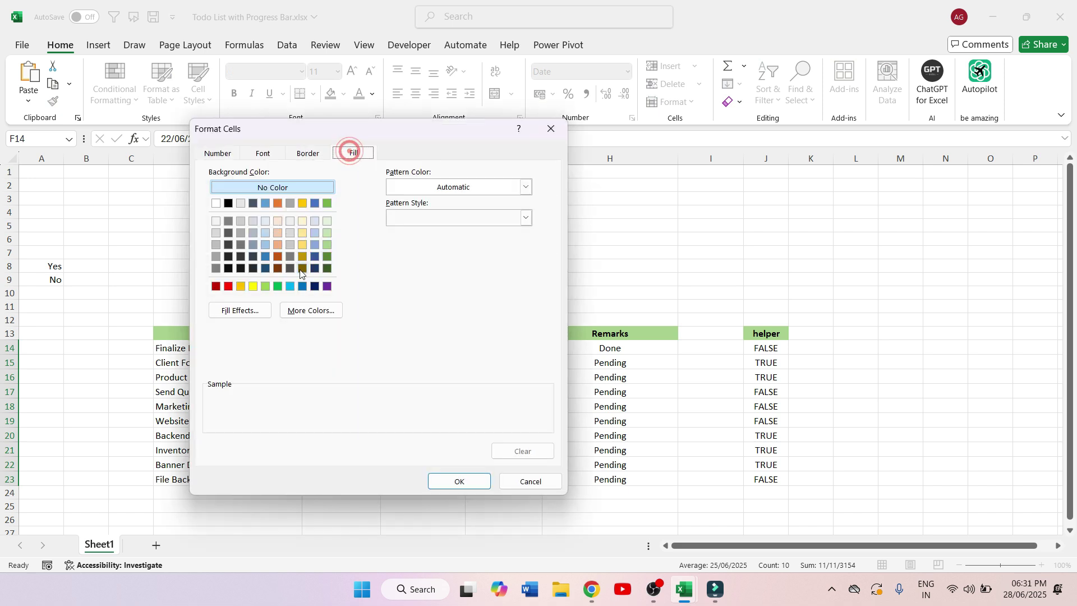
left_click(228, 286)
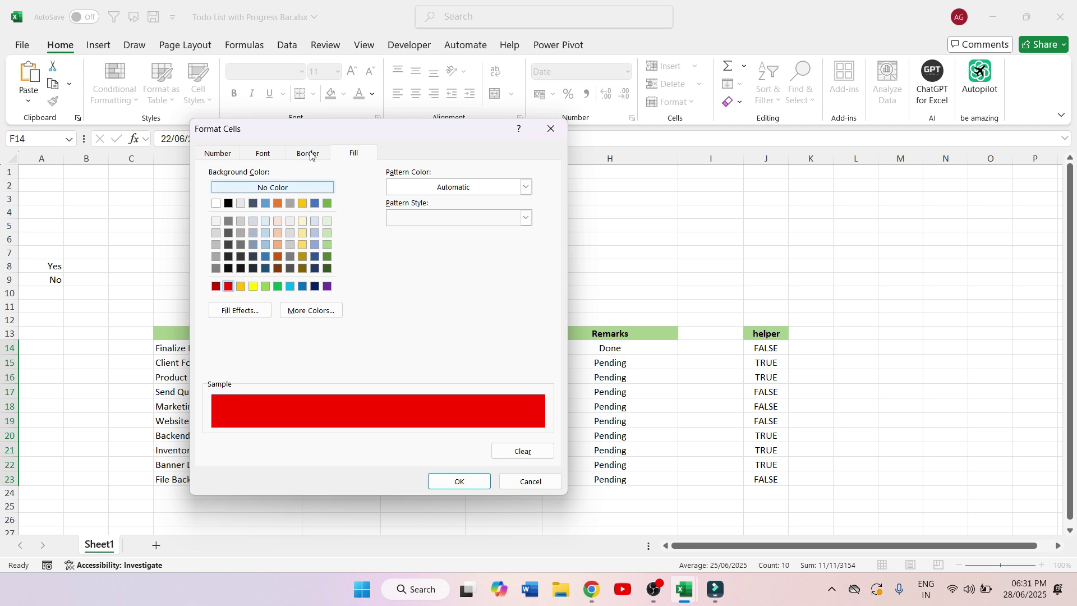
left_click(270, 156)
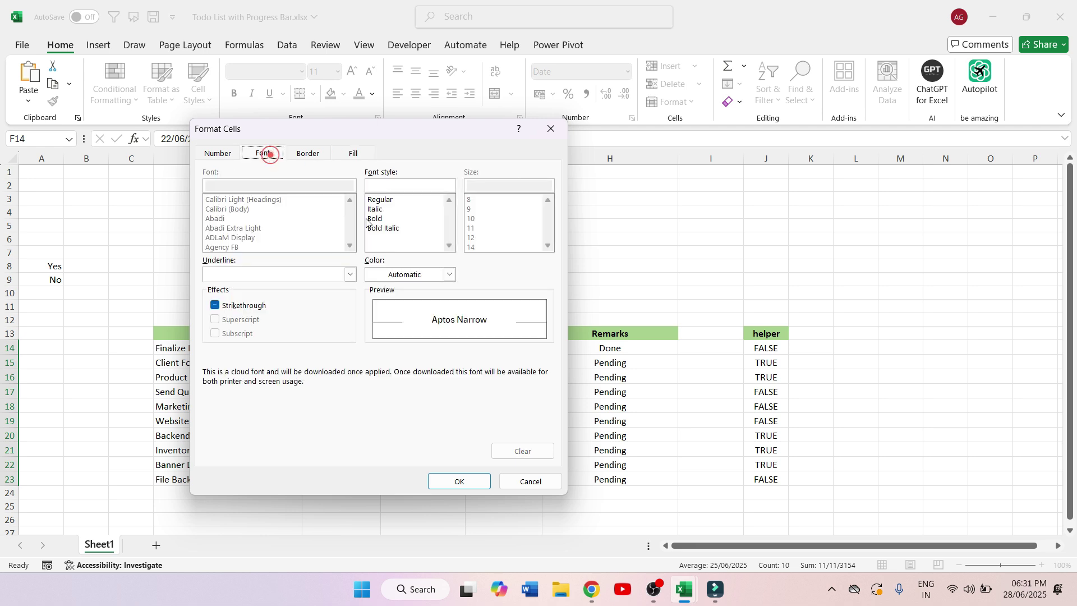
left_click(449, 274)
left_click(376, 336)
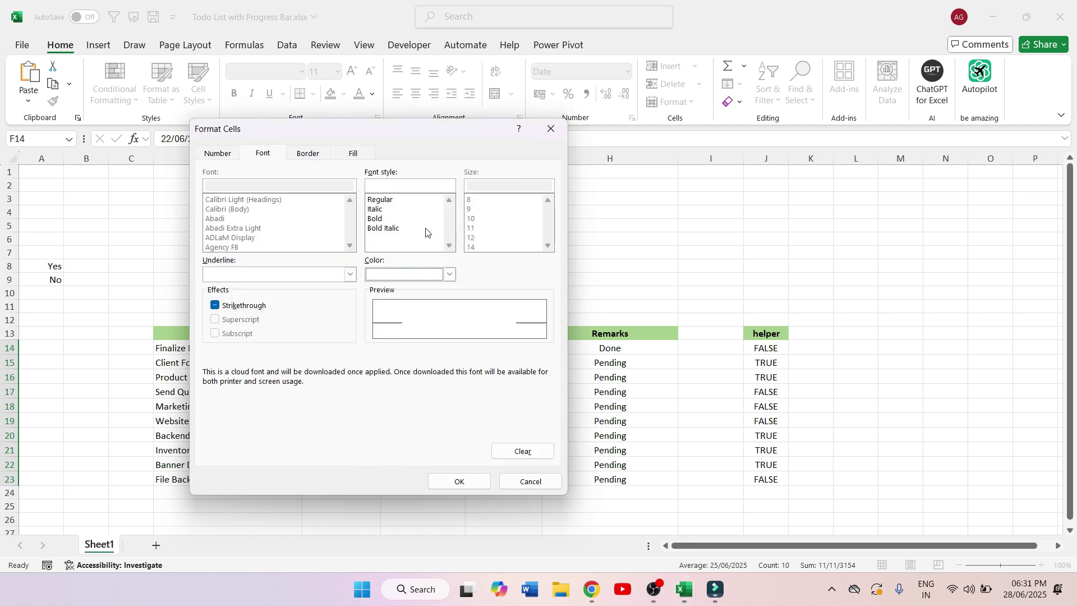
left_click(375, 220)
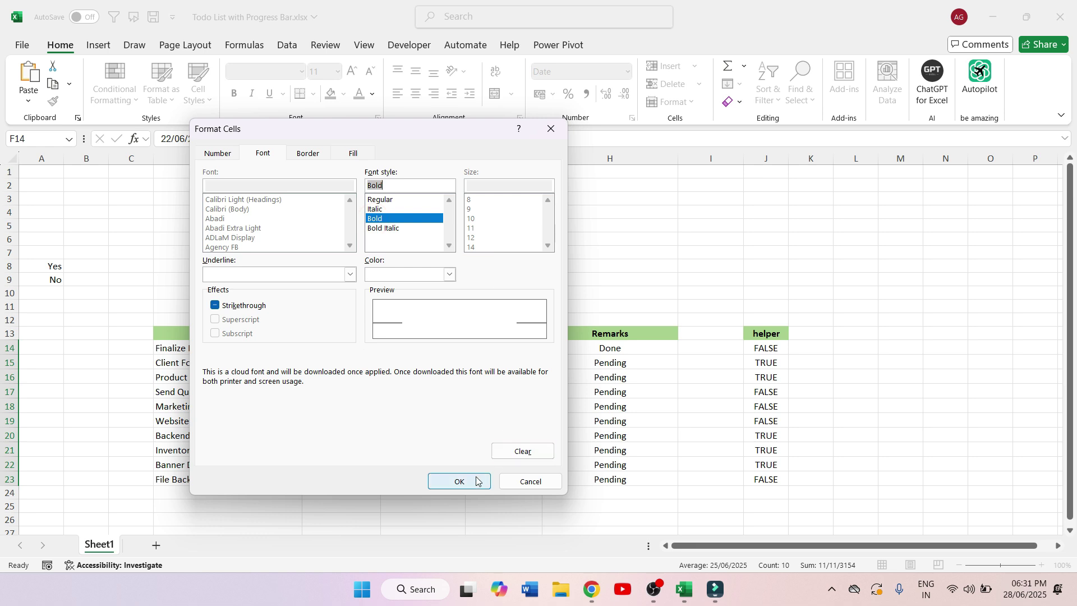
left_click(459, 482)
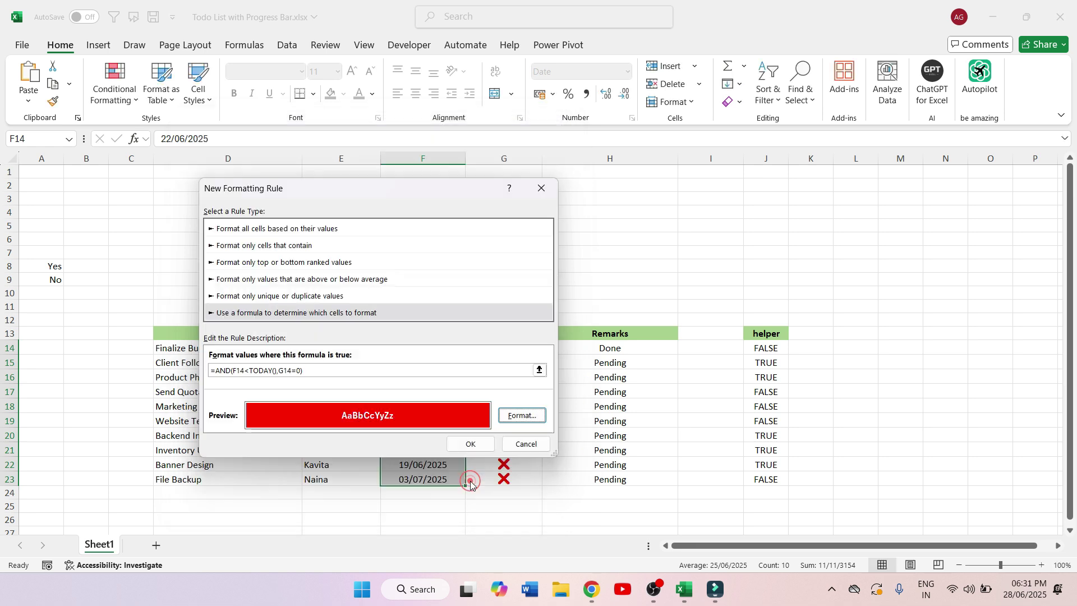
- Apply the red overdue formatting rule to due dates F14:F23
left_click(470, 444)
left_click(548, 280)
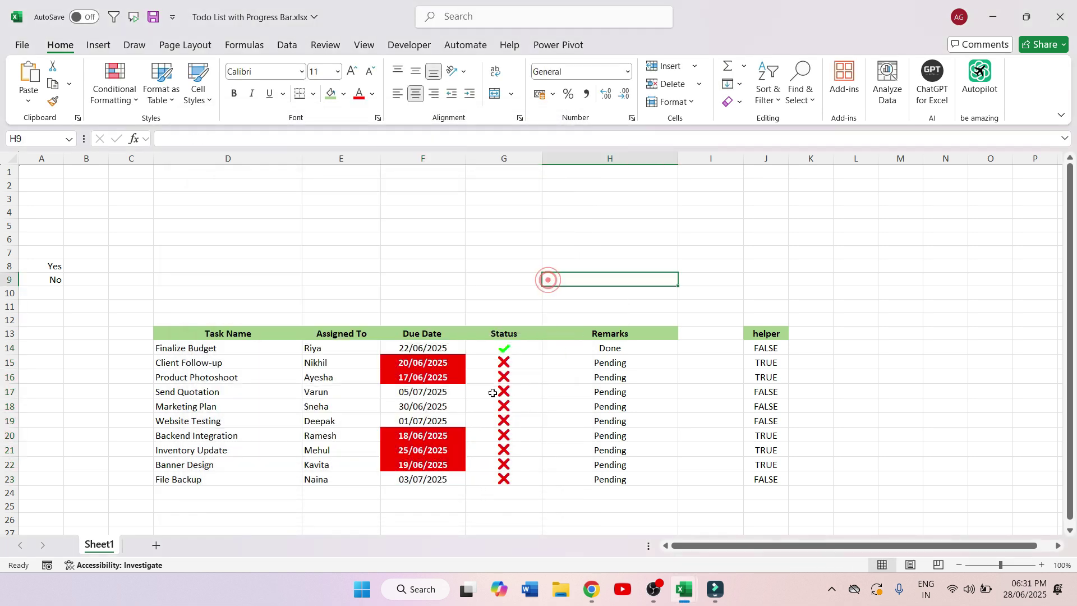
- Test the overdue highlighting by switching the Client Follow-up status in G15 to Yes and back to No
left_click(517, 362)
left_click(548, 362)
left_click(521, 378)
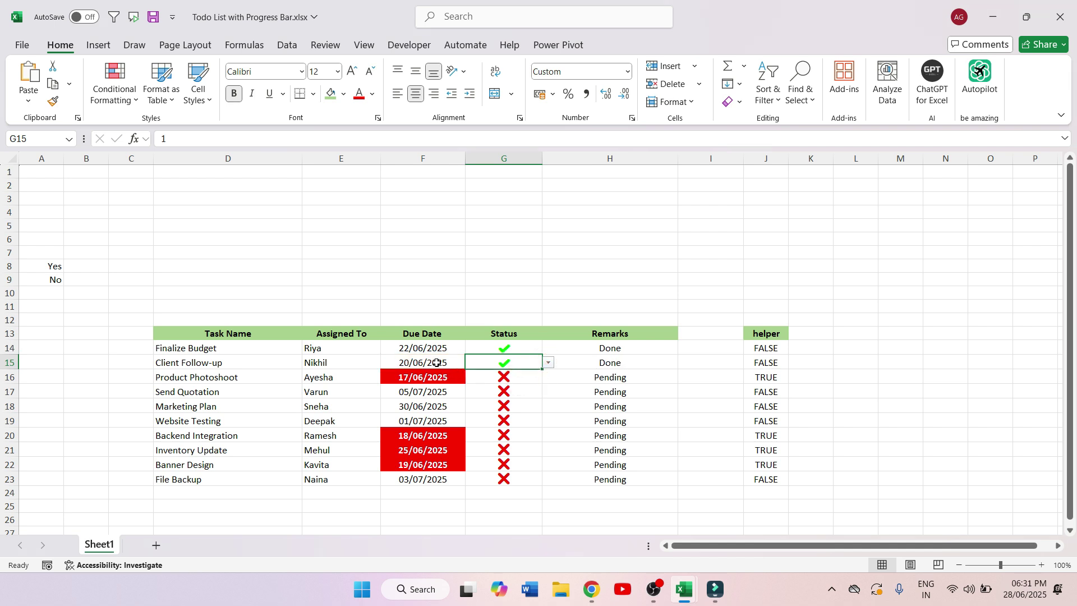
left_click(548, 363)
left_click(499, 387)
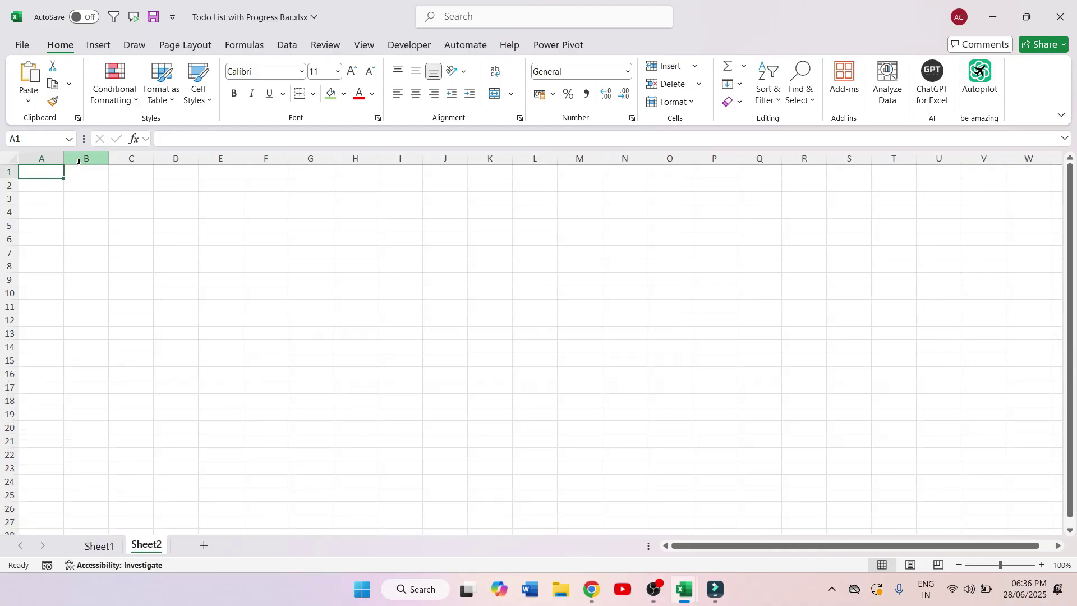
- On Sheet2, widen column A and enter the labels Total Task, Overdues, Pending Task and Completed in A1:A4
left_click_drag(73, 159, 102, 159)
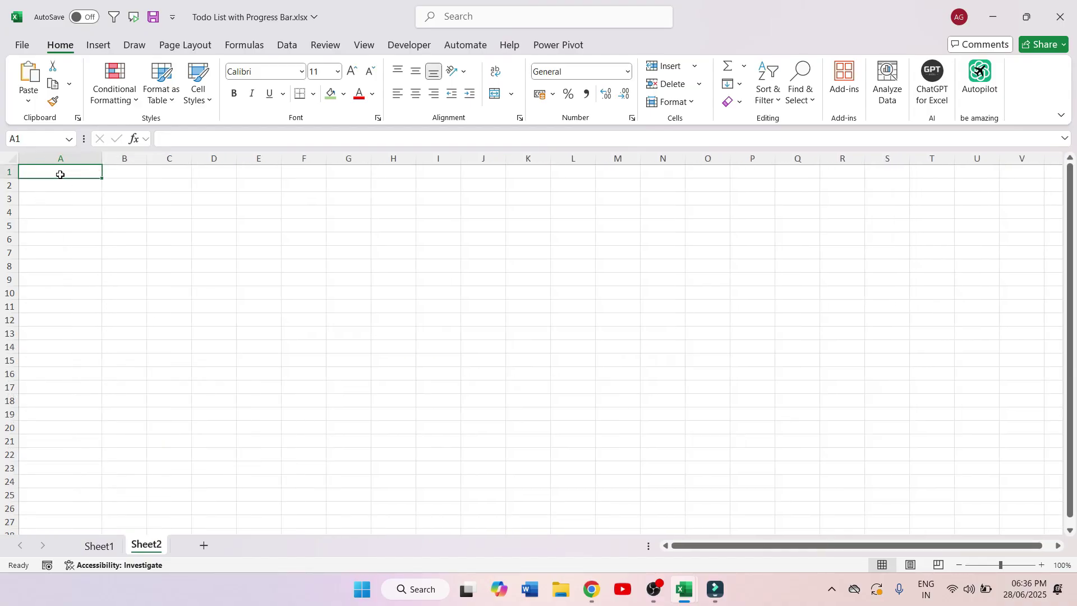
type("Total Ta")
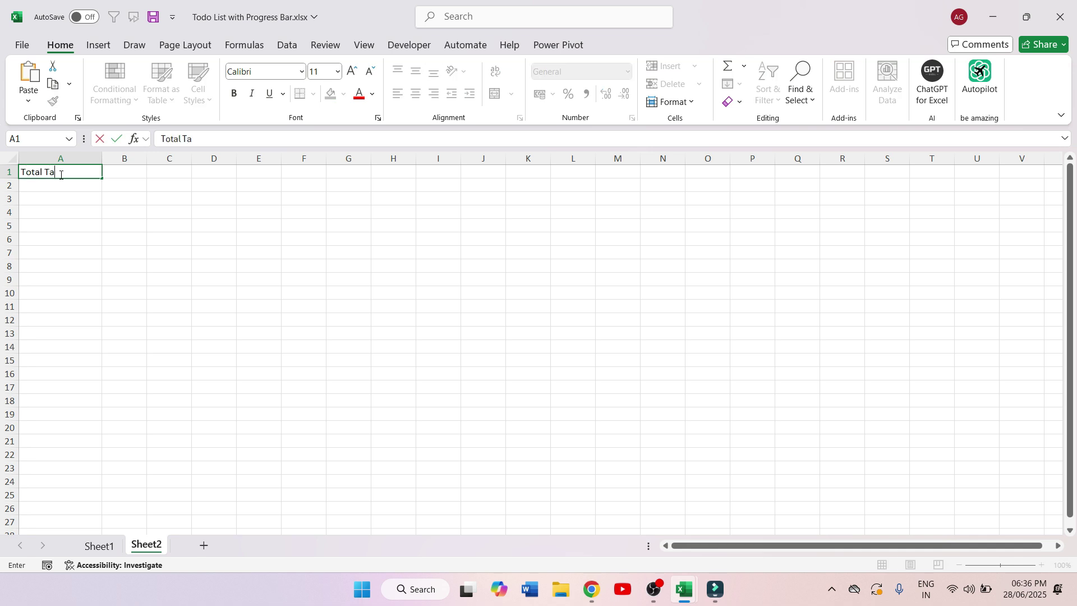
key("Return")
type("Overdues")
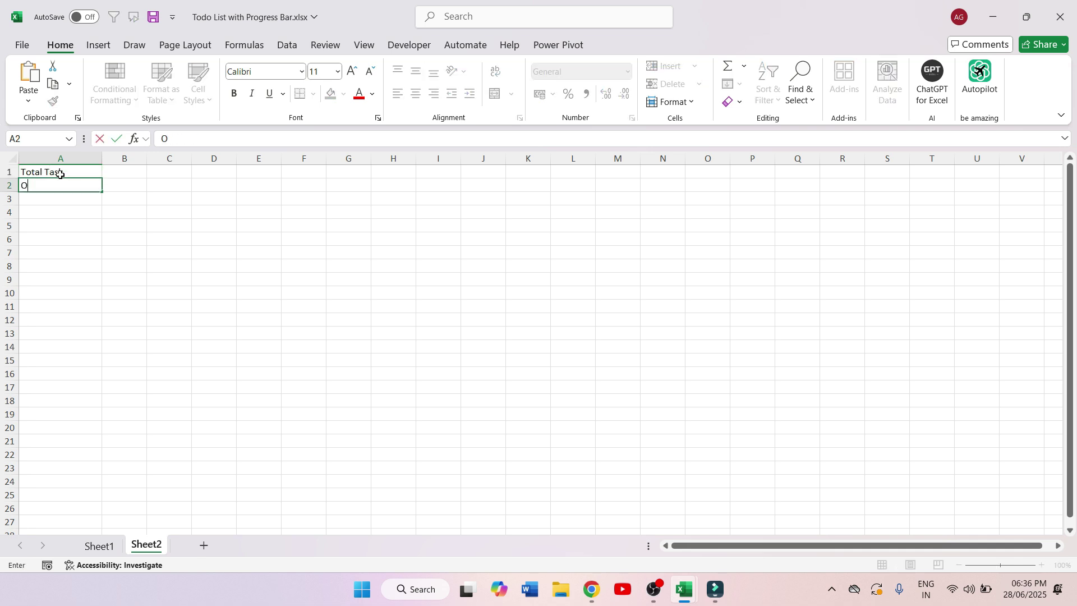
key("Return")
type("Pending Task")
key("Return")
type("C")
key("Right")
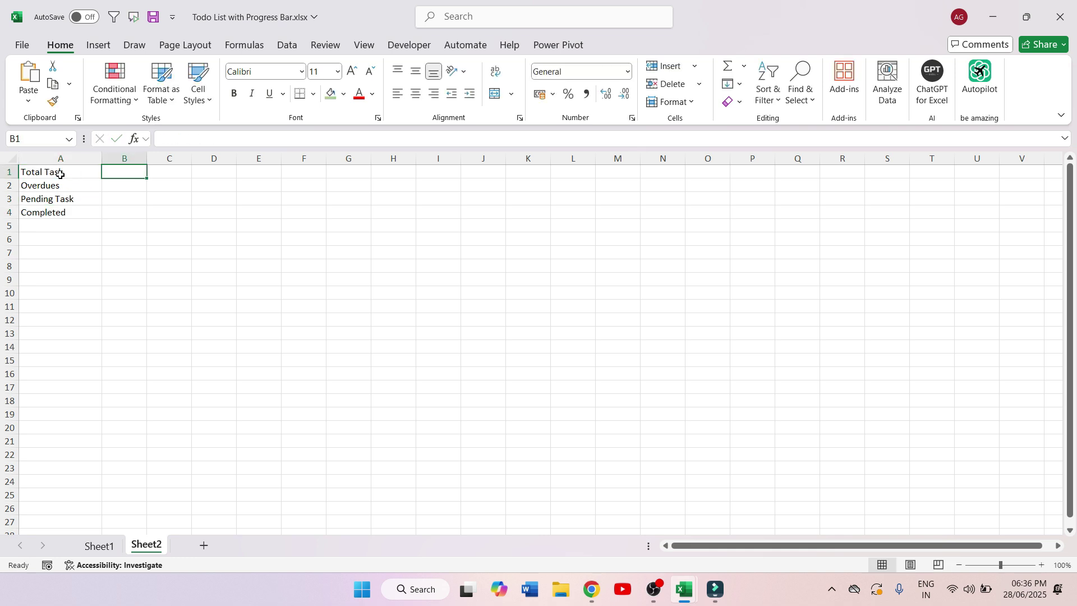
- Widen column B and count all tasks in B1 with =COUNTA(Sheet1!D14:D23)
left_click_drag(147, 158, 168, 158)
type("=")
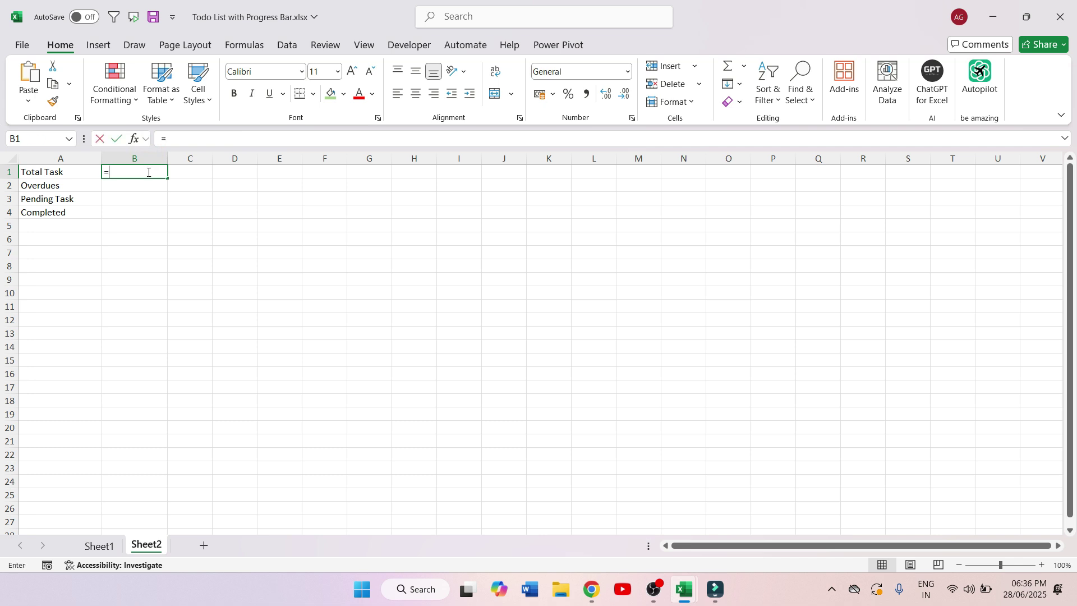
type("counta(")
left_click(100, 546)
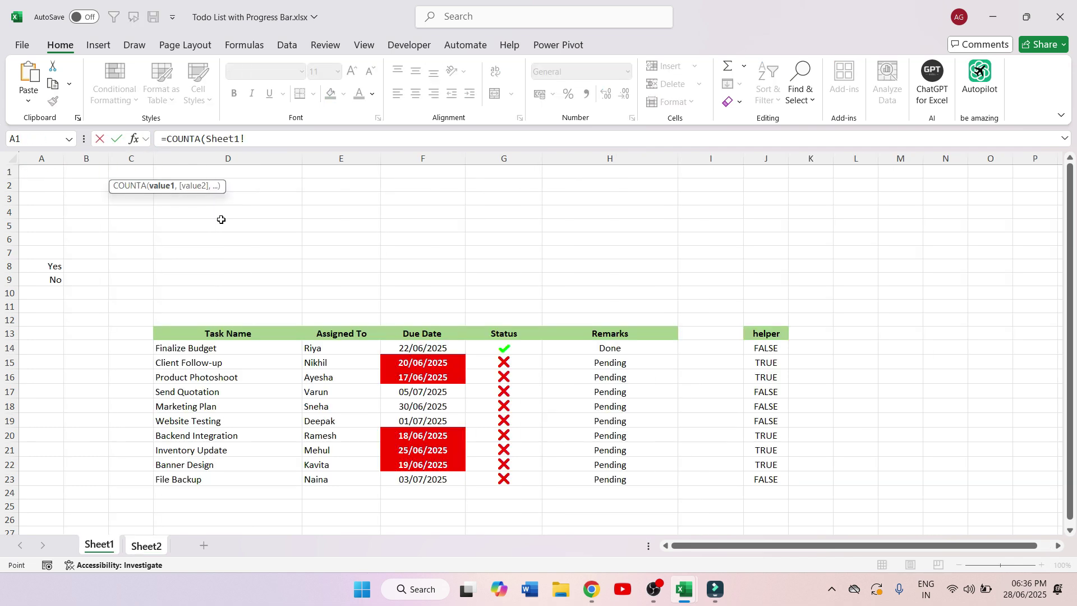
left_click_drag(238, 348, 243, 481)
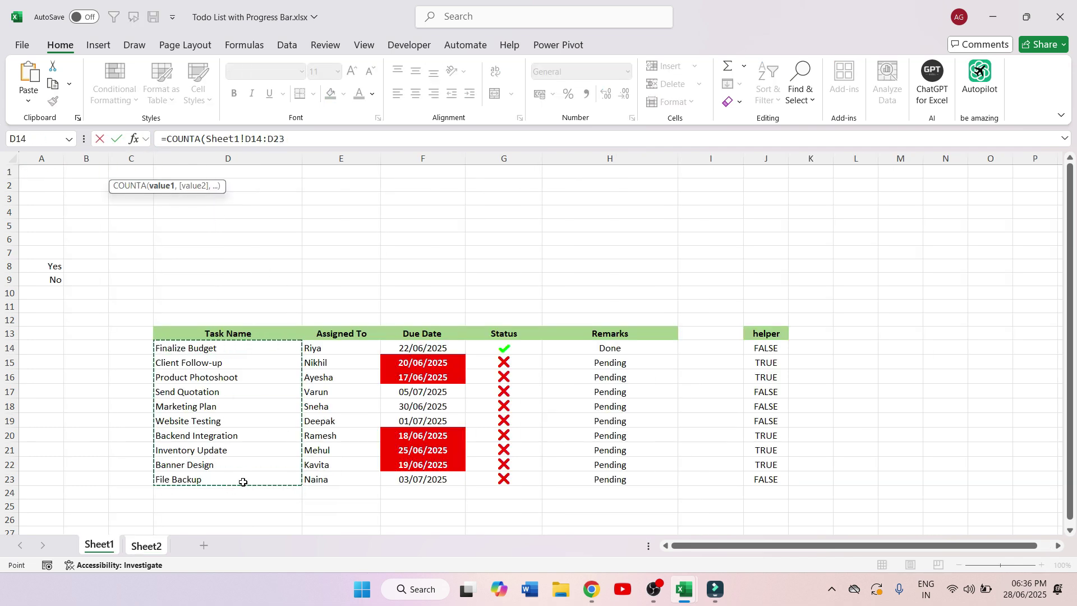
type(")")
key("Return")
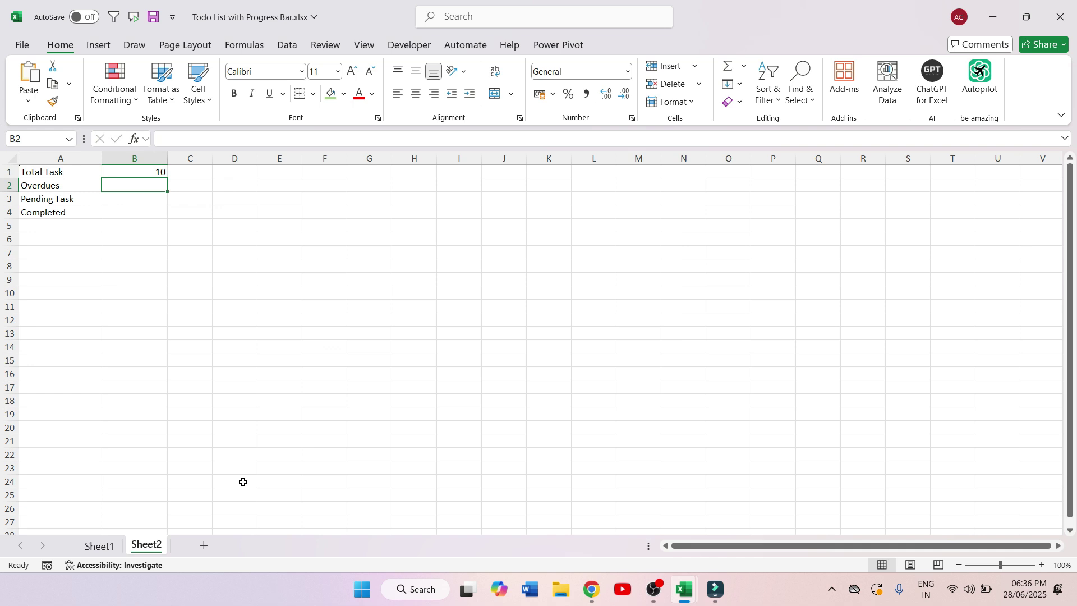
- Count the overdue tasks in B2 with =COUNTIF(Sheet1!J14:J23,TRUE)
type("=c")
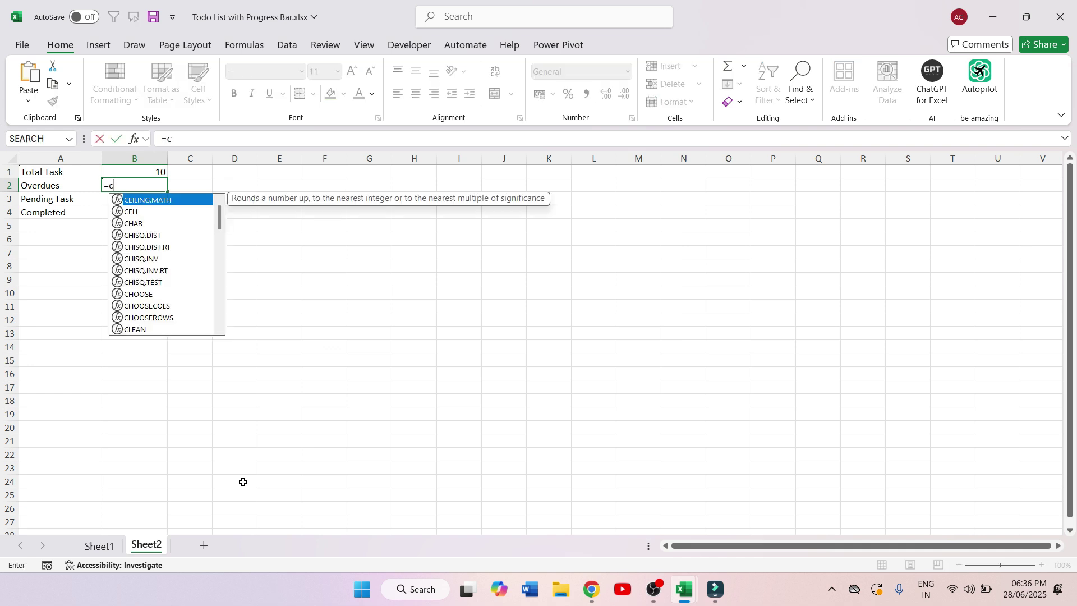
type("ountif")
key("Tab")
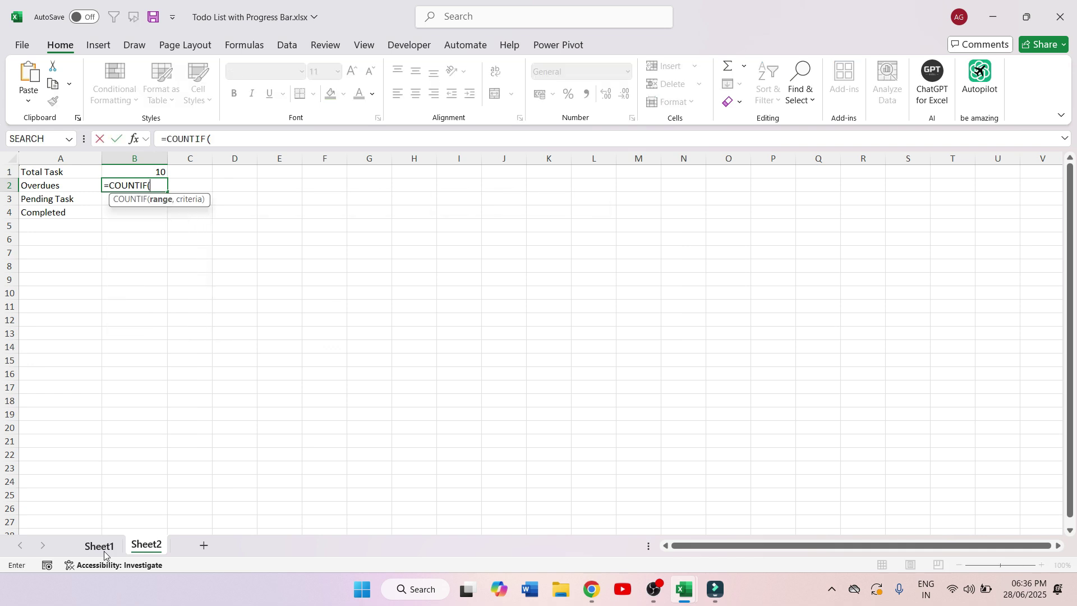
left_click(98, 545)
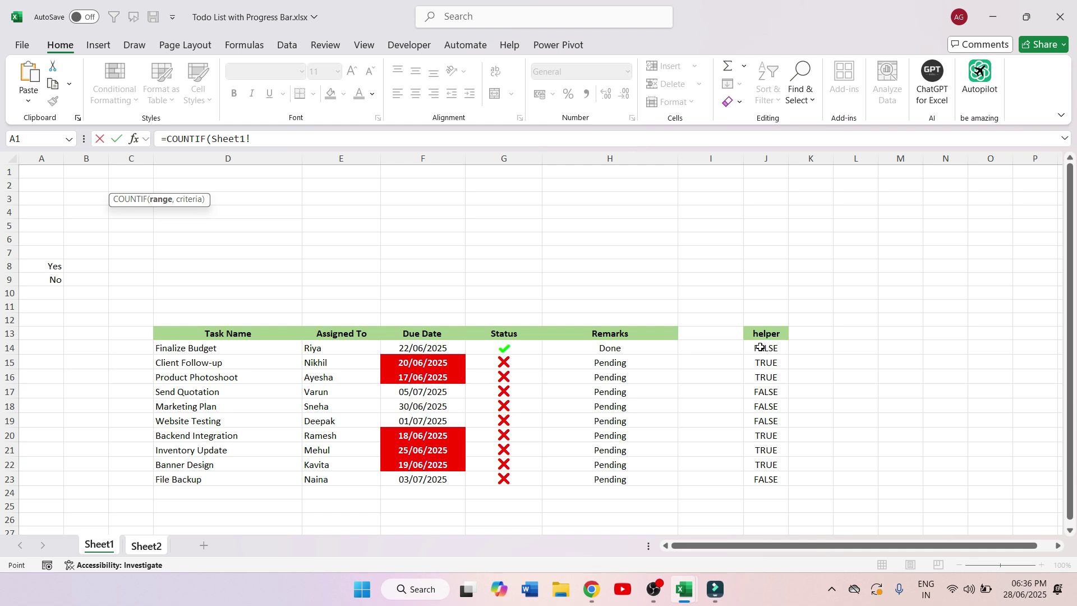
left_click_drag(762, 346, 770, 477)
type(",TRUE)")
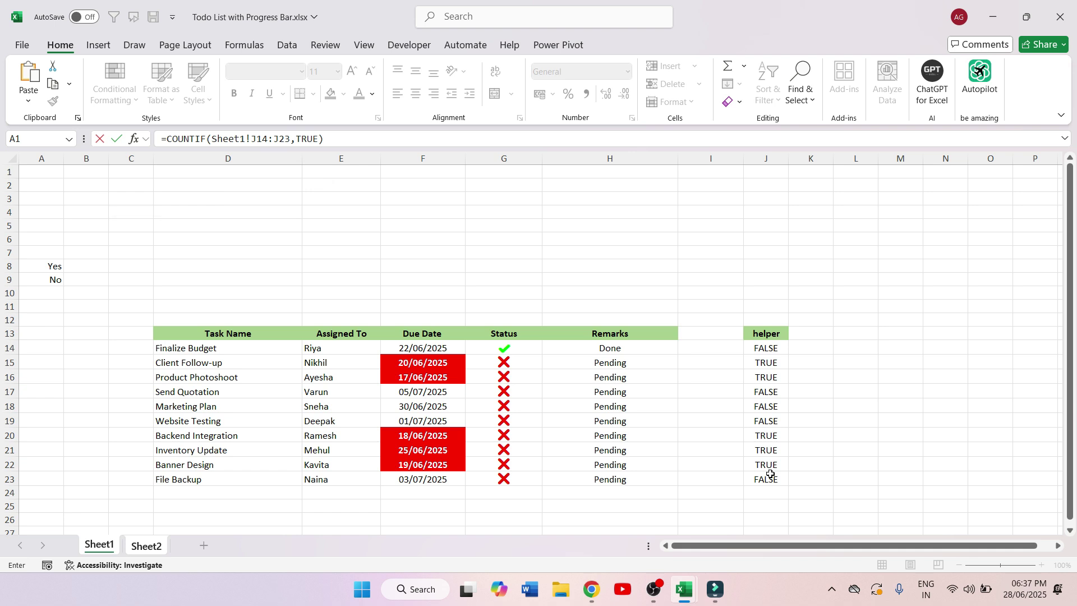
key("Return")
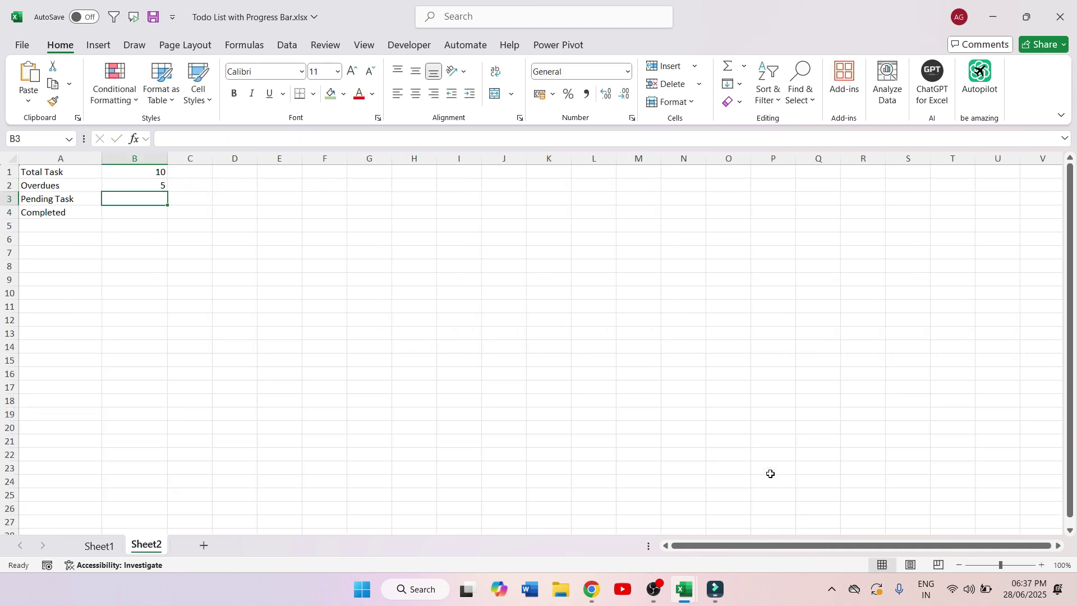
- Count the pending tasks in B3 with =COUNTIF(Sheet1!G14:G23,0)
type("=coun")
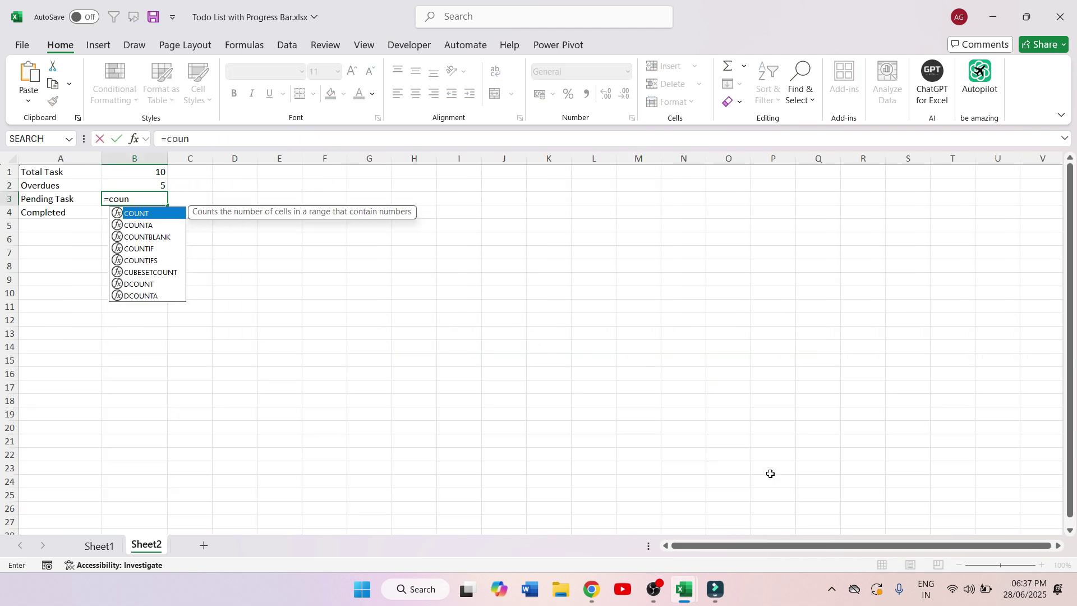
key("Down")
key("Down")
key("Down")
key("Tab")
key("ctrl+Page_Up")
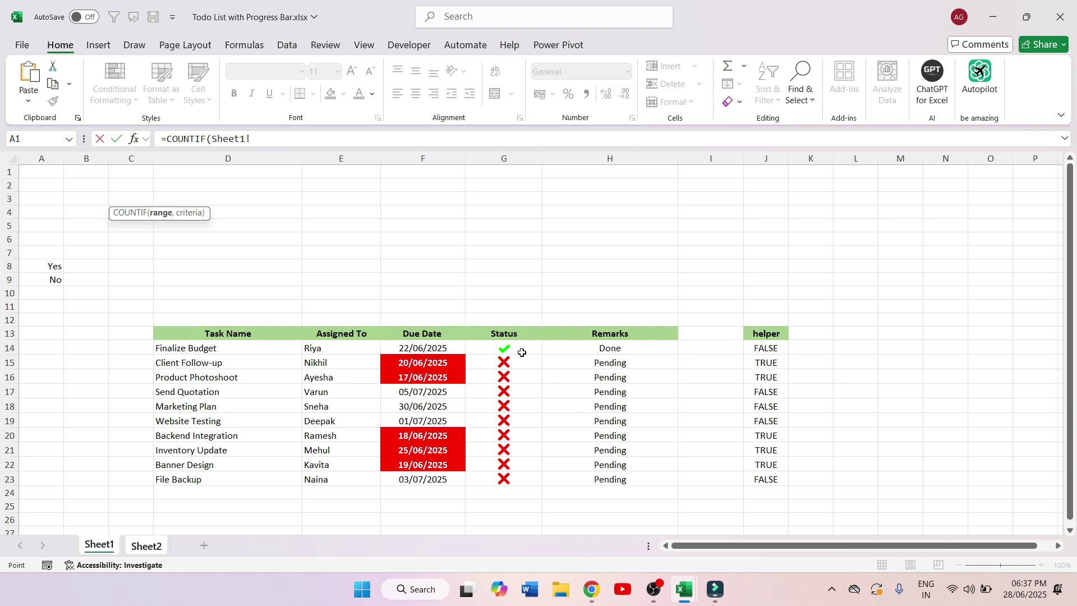
left_click_drag(522, 347, 507, 479)
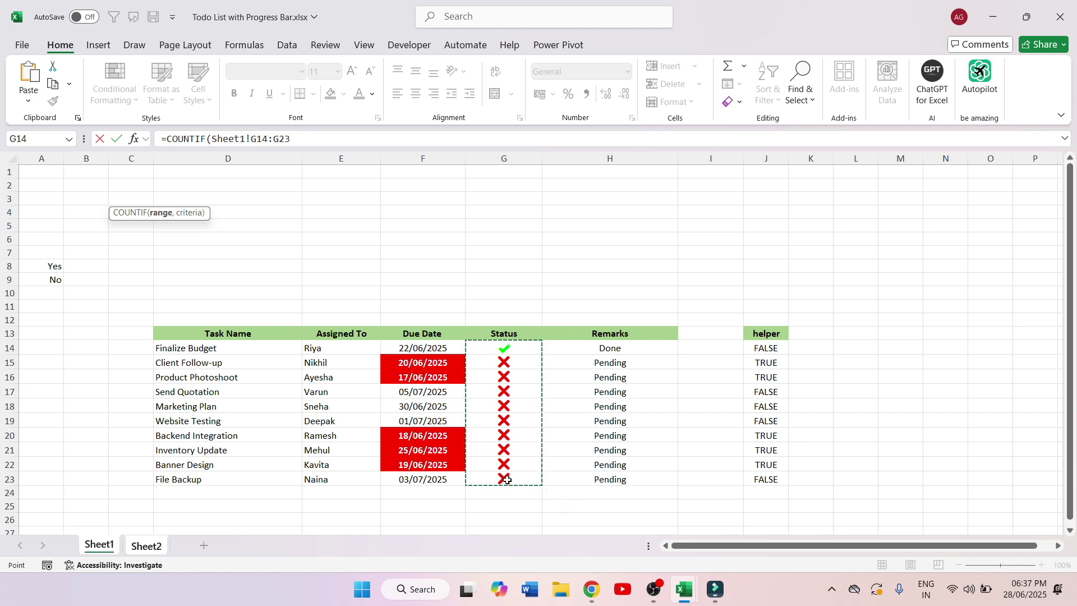
type(",")
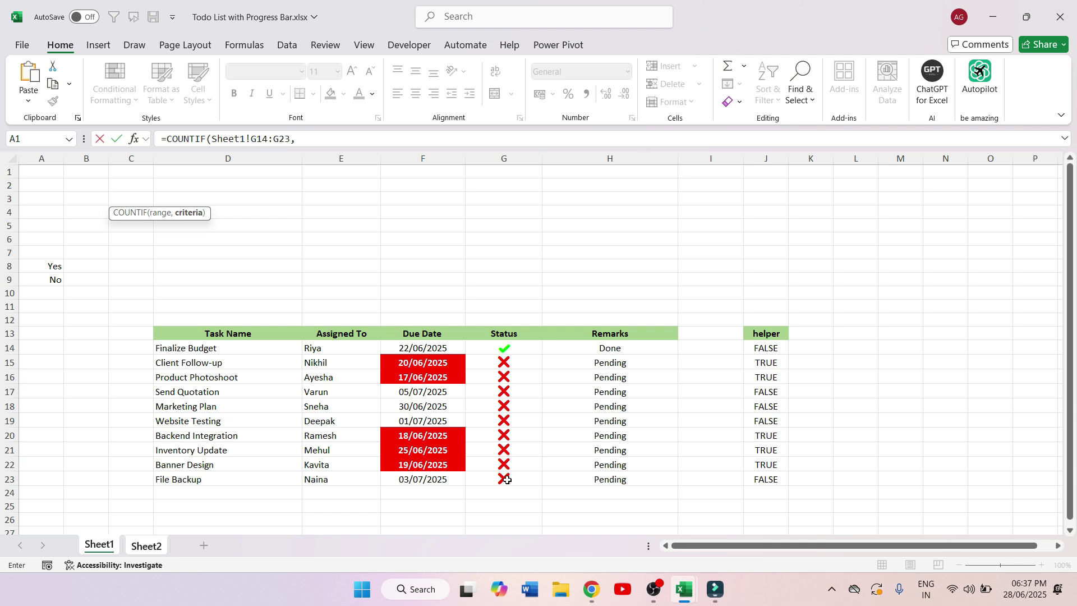
type("0)")
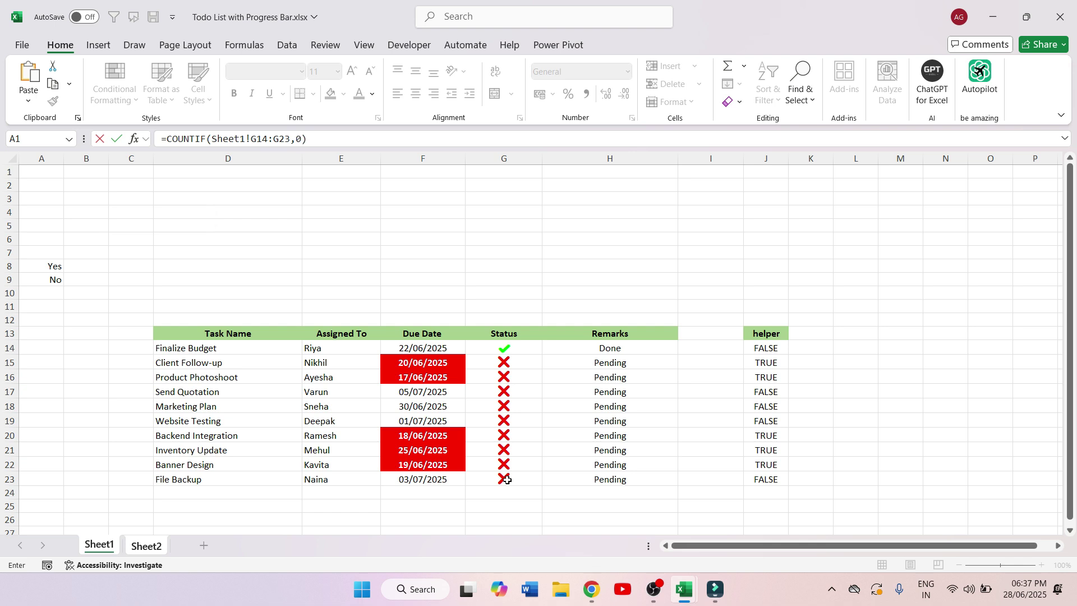
key("Escape")
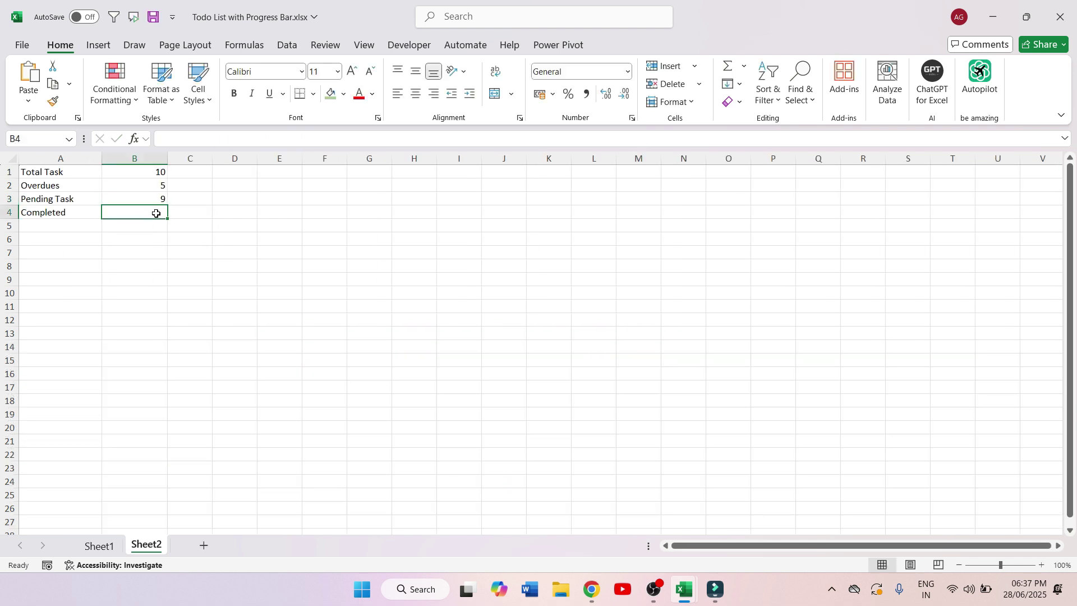
- Calculate the completed tasks in B4 with the formula =B1-B3
type("=")
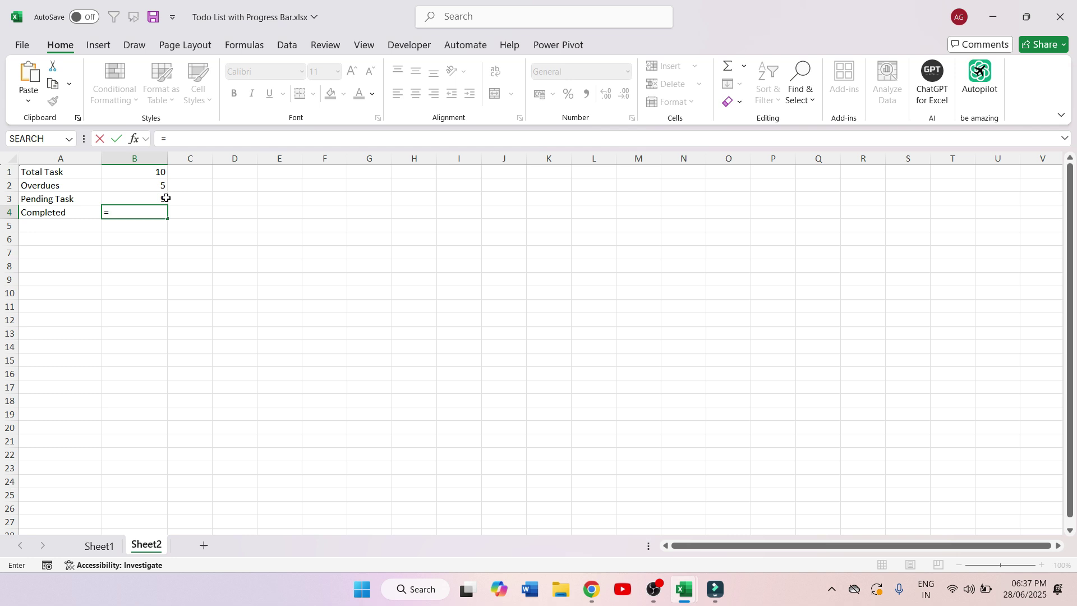
left_click(153, 172)
type("-")
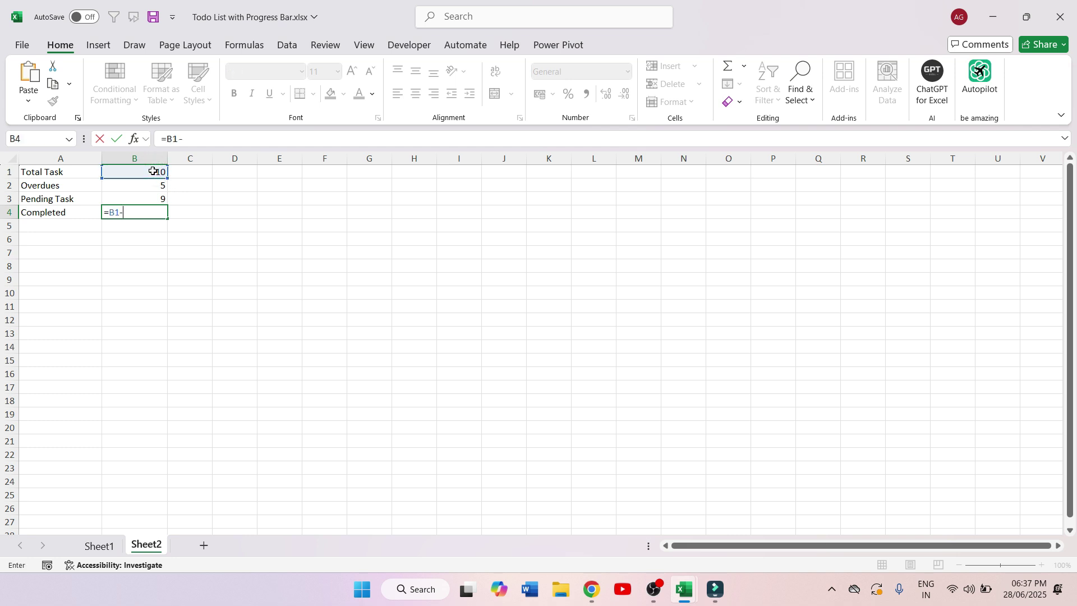
left_click(147, 193)
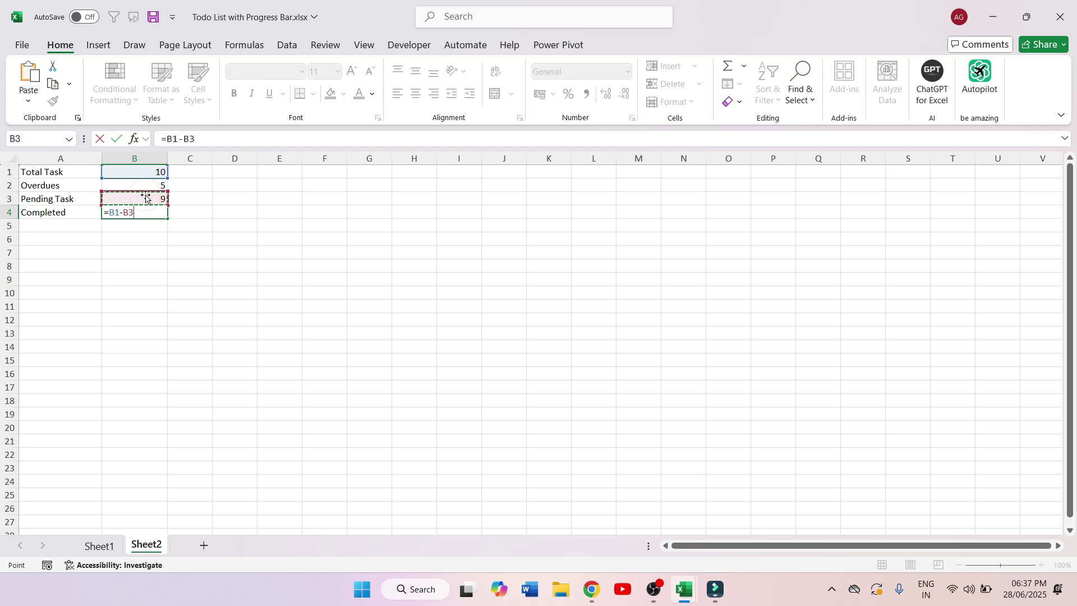
key("Return")
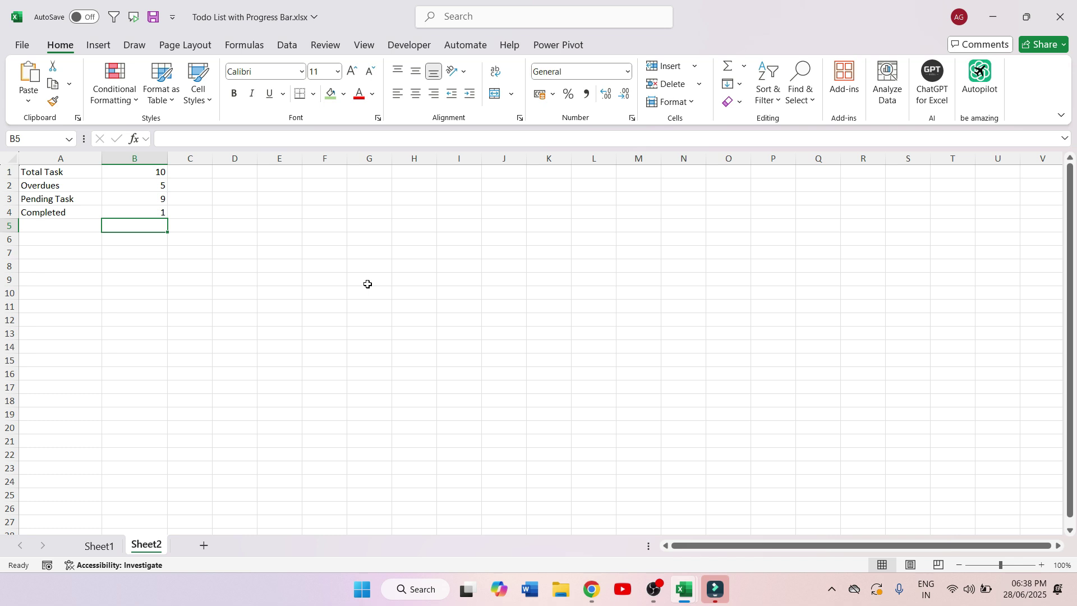
- Calculate the completed share in B5 with =B4/B1 and format it as a percentage
type("=")
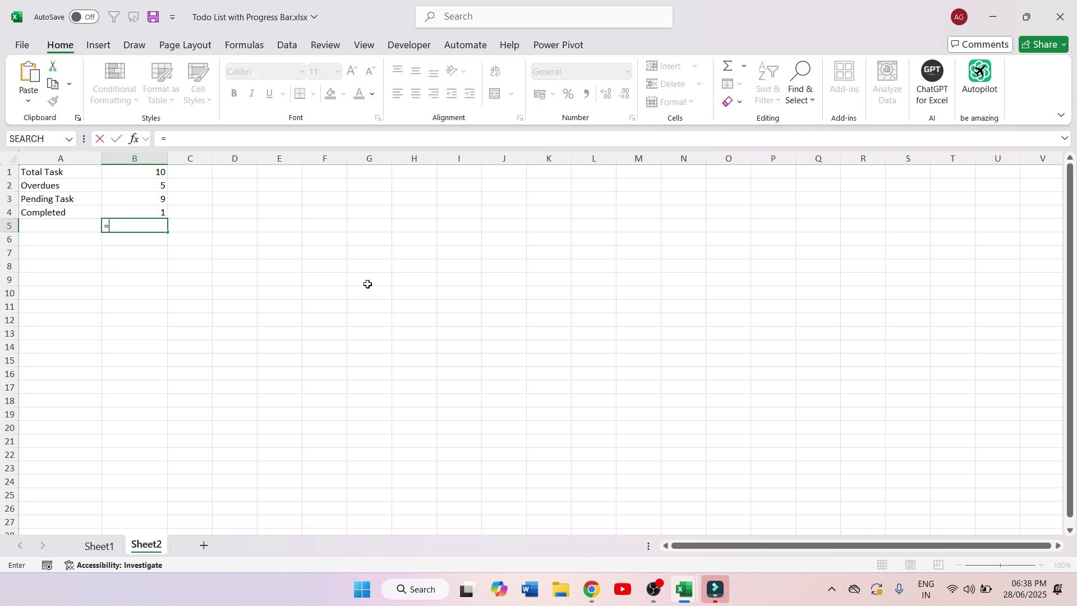
key("Up")
type("/")
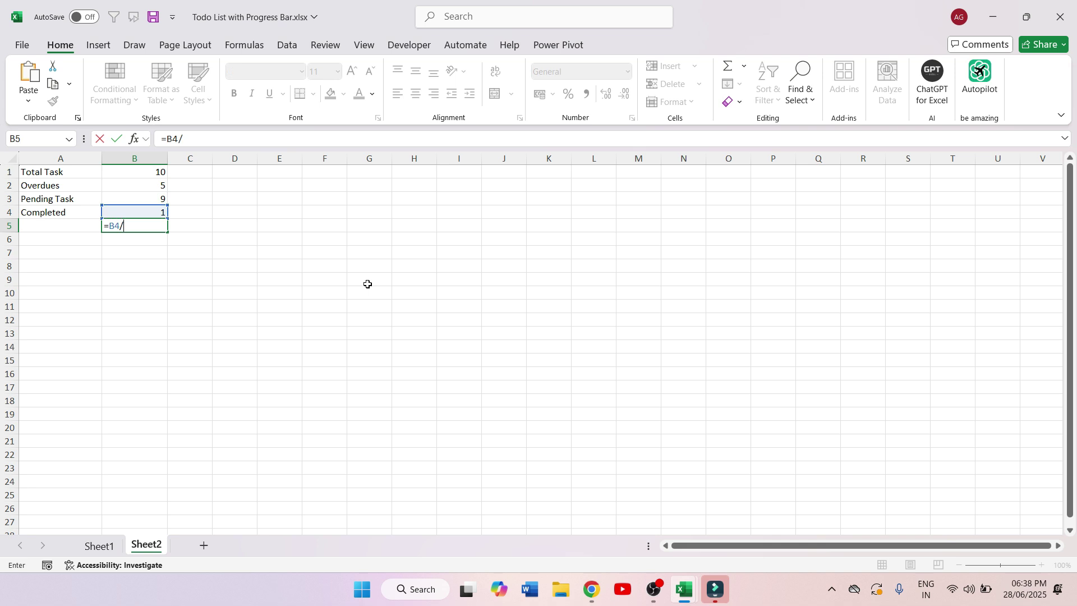
left_click(159, 172)
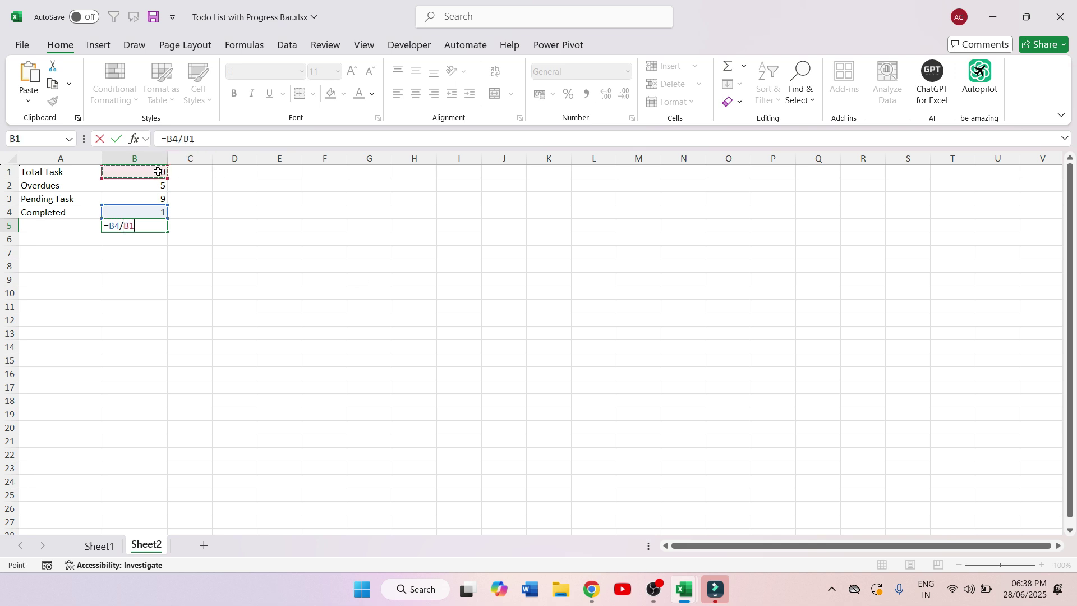
key("Return")
left_click(138, 225)
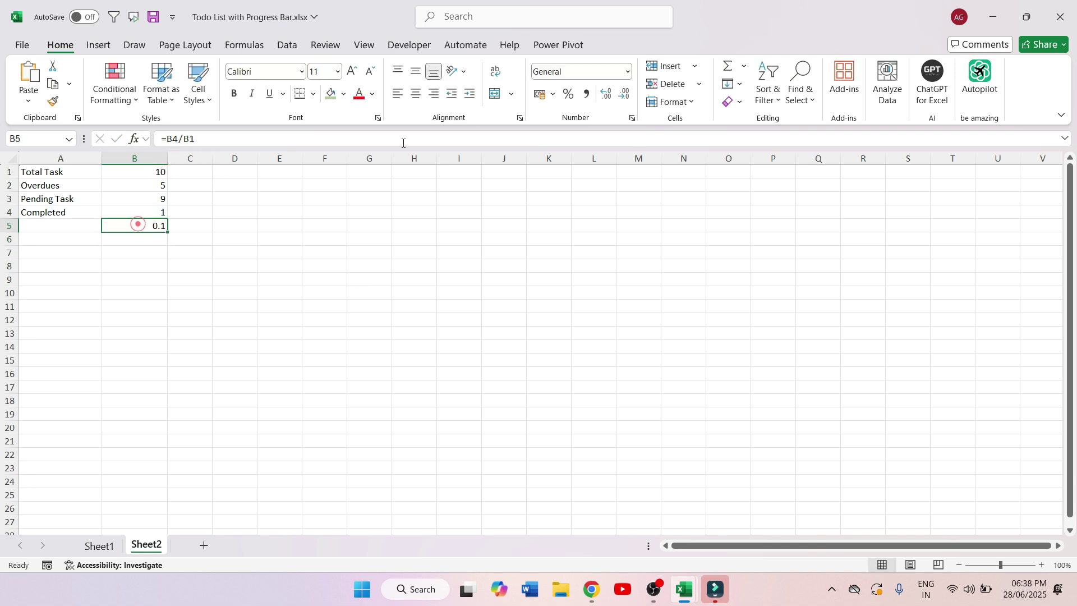
left_click(573, 96)
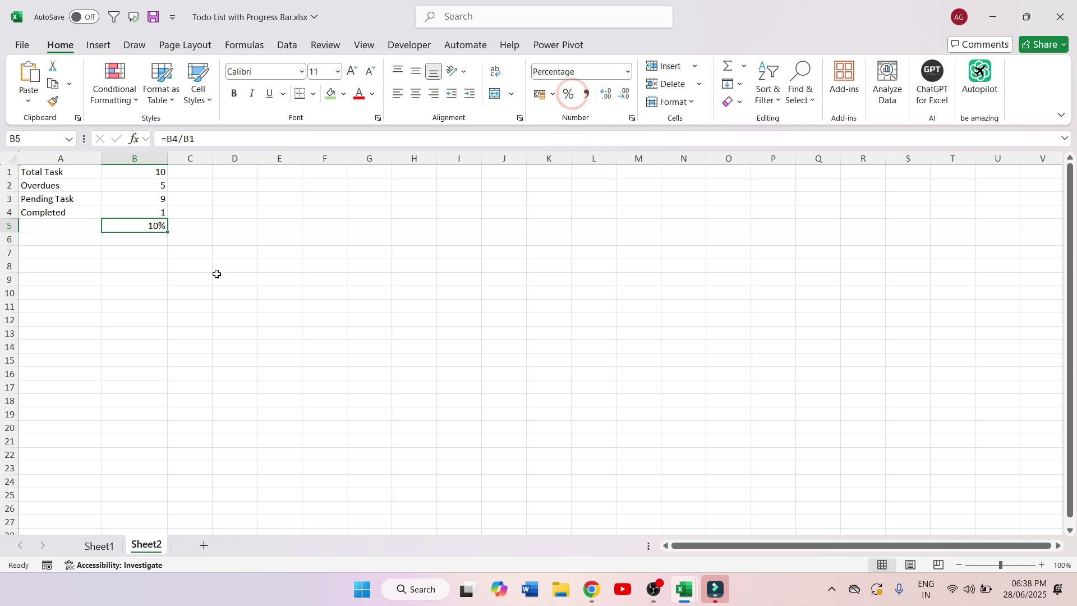
- Calculate the remaining share in B6 with the formula =1-B5
left_click(157, 242)
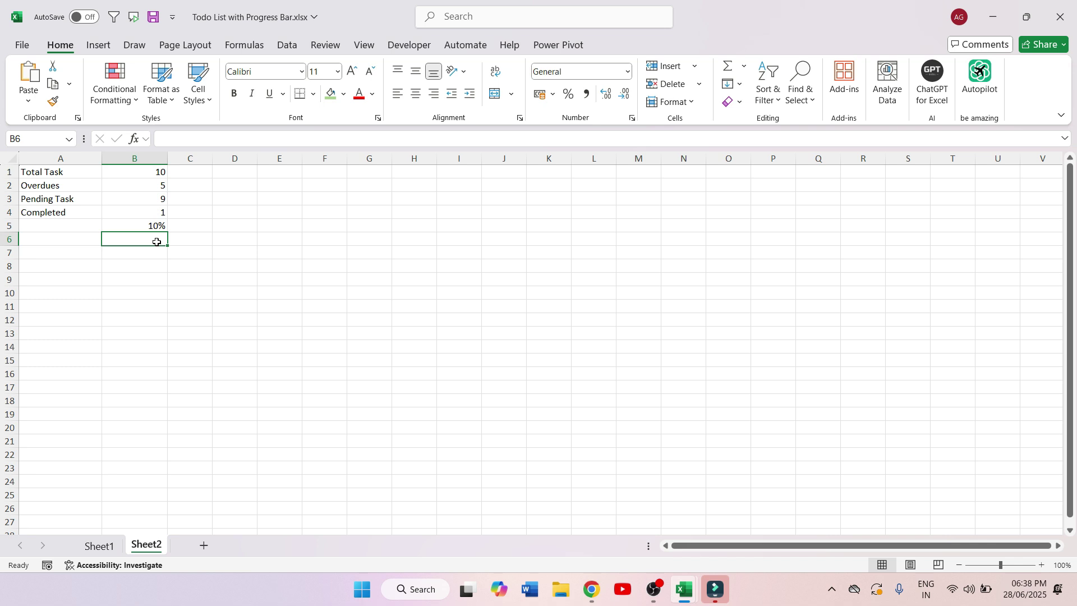
type("=1-")
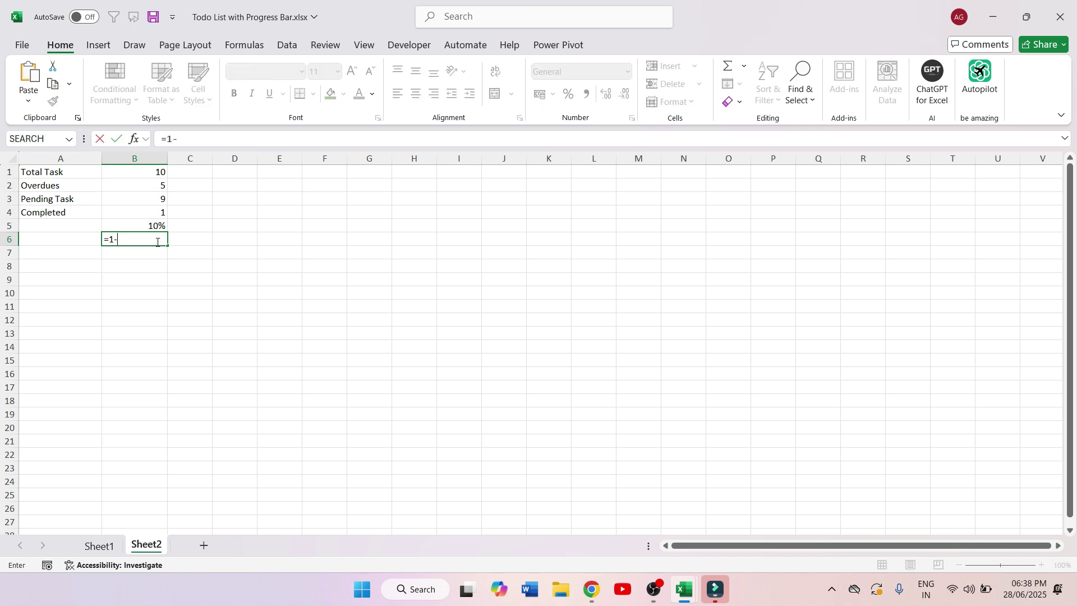
key("Up")
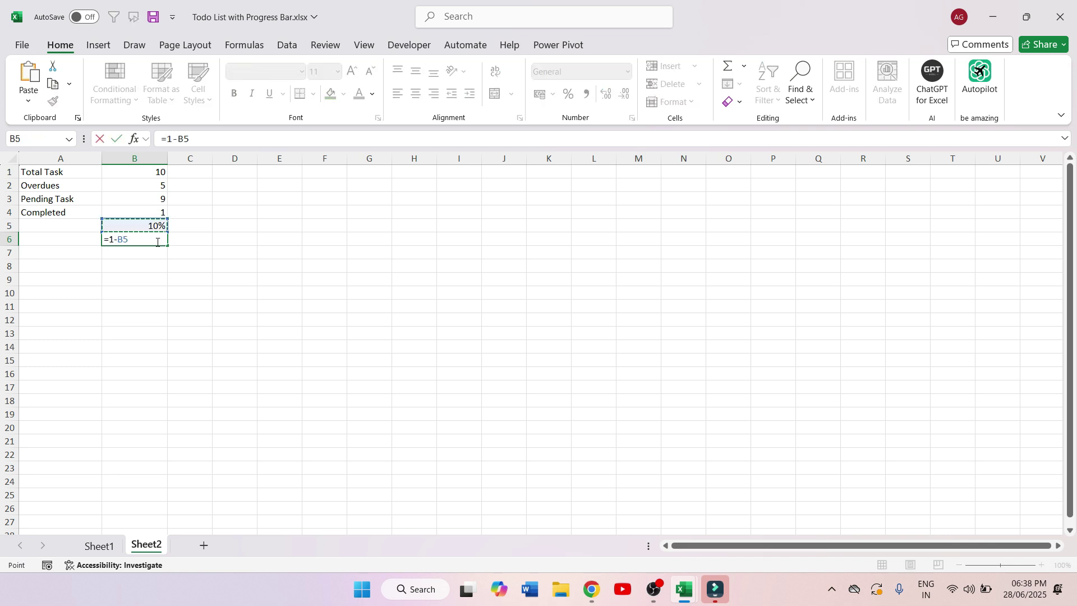
key("Return")
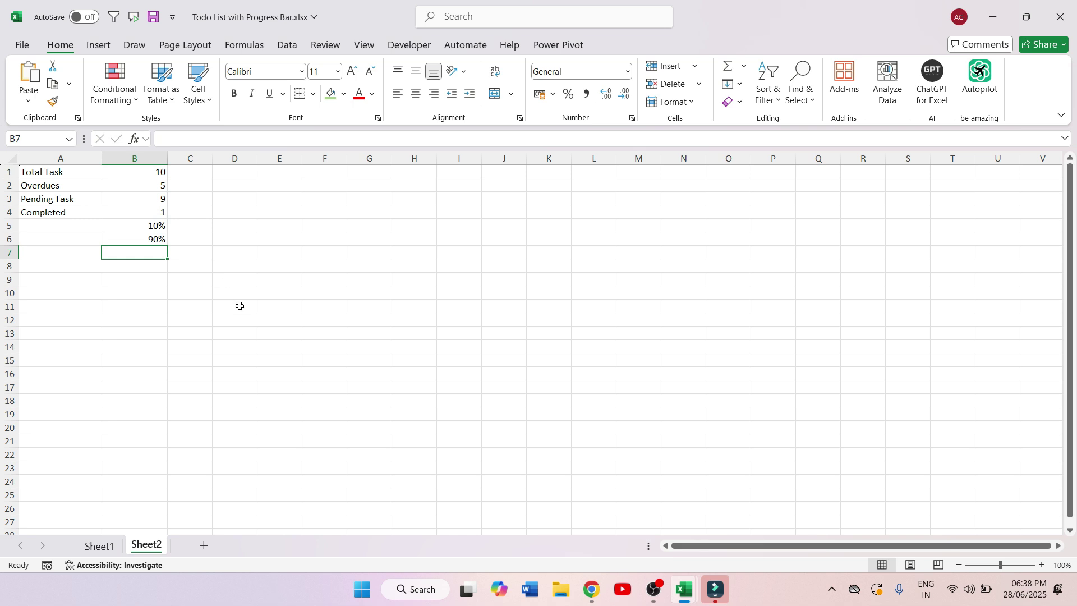
- Hide the Yes/No list column A and the helper column J on Sheet1
left_click(99, 546)
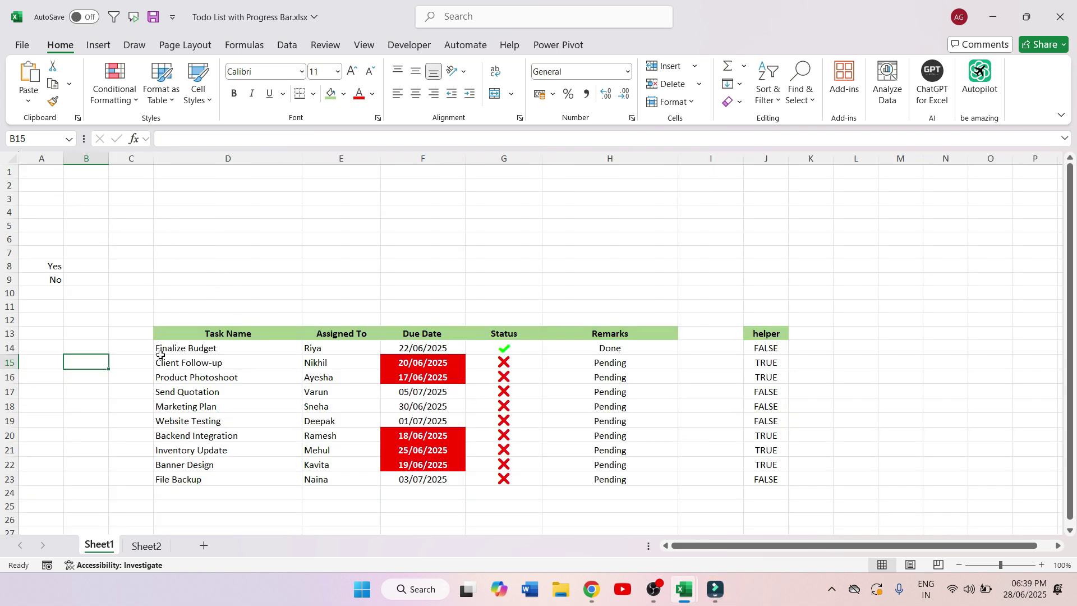
left_click(49, 159)
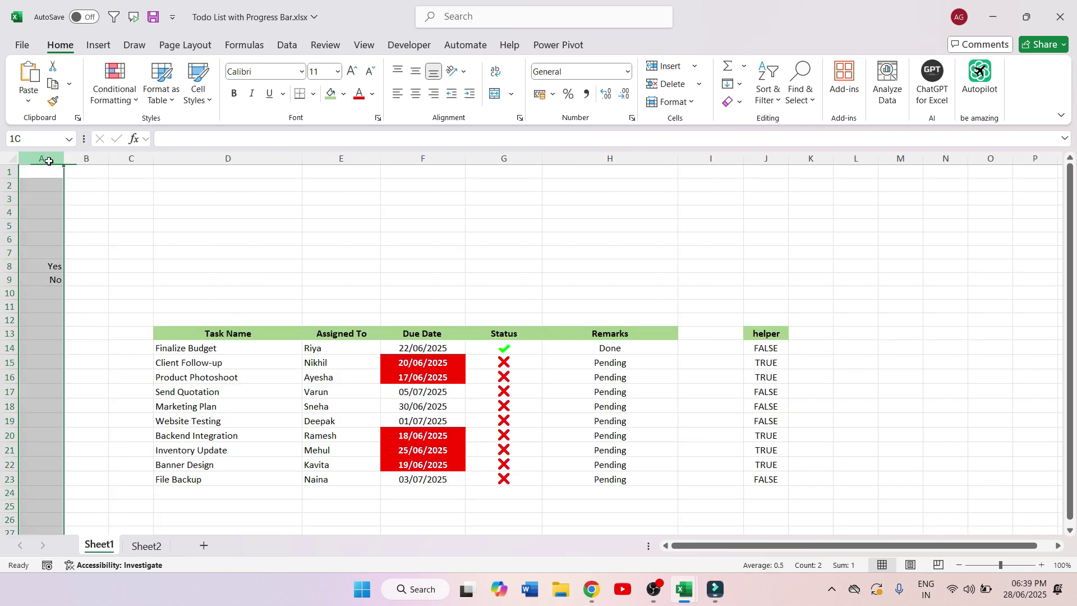
left_click(776, 155)
right_click(775, 155)
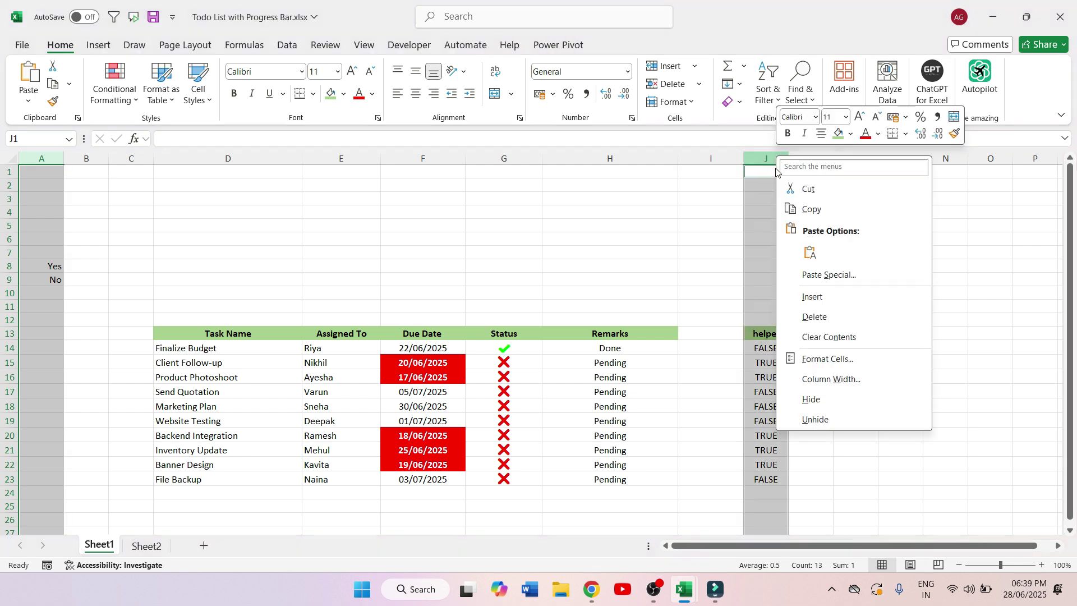
left_click(826, 398)
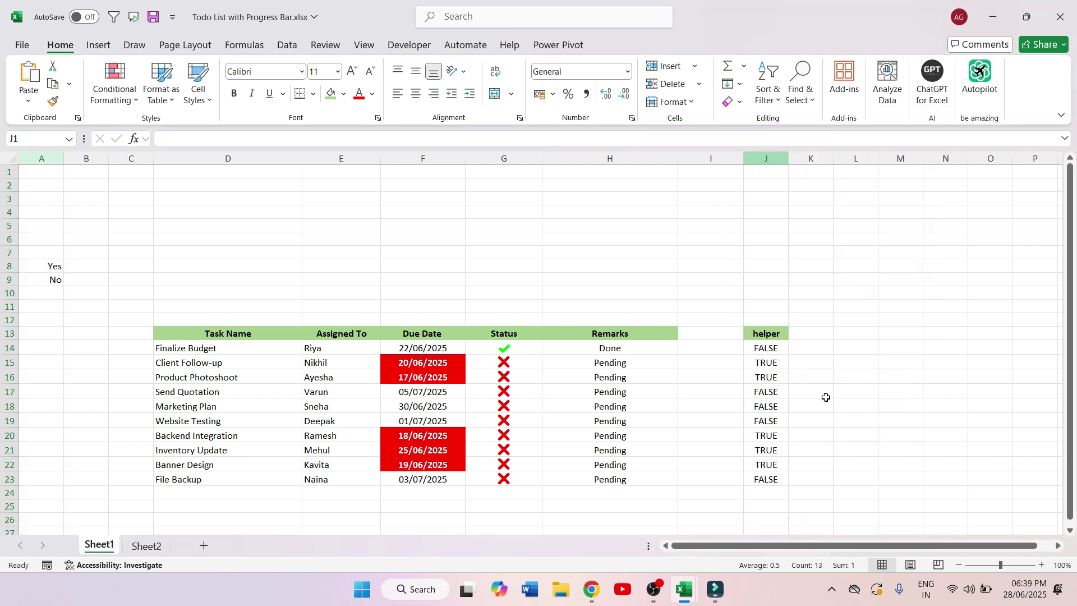
- Insert a single-row stacked bar chart from Sheet2 B5:B6 with each percentage as its own series, and place it beside the data
left_click(147, 547)
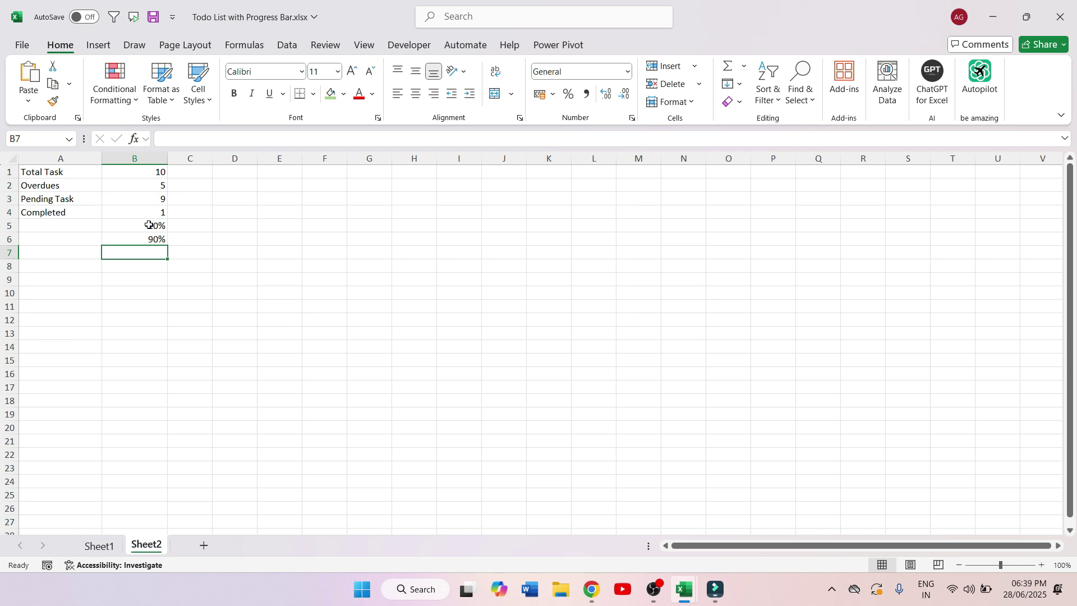
left_click_drag(149, 225, 149, 239)
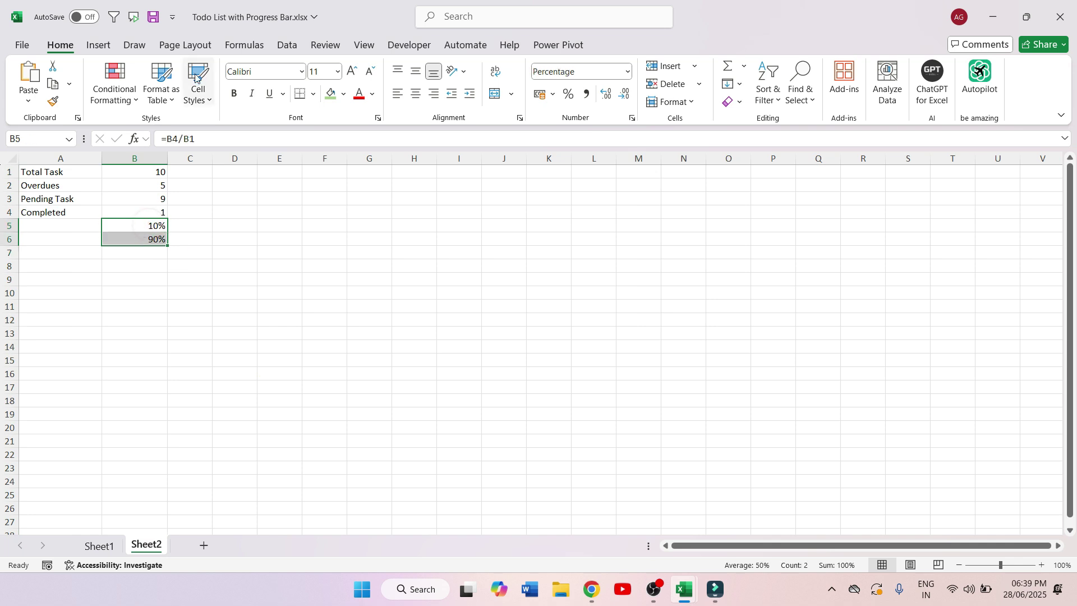
left_click(106, 47)
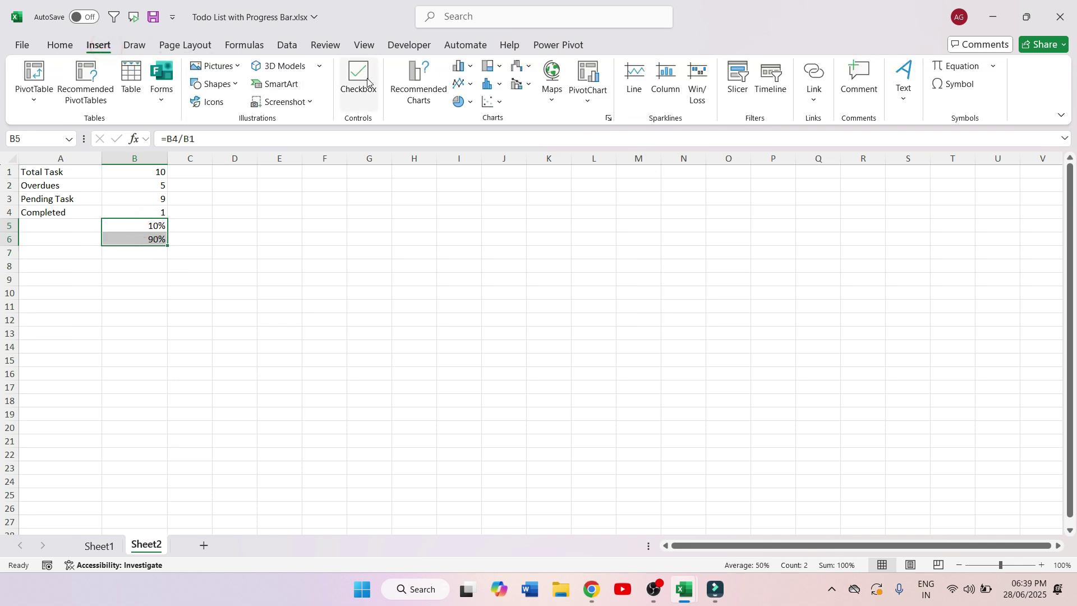
left_click(471, 68)
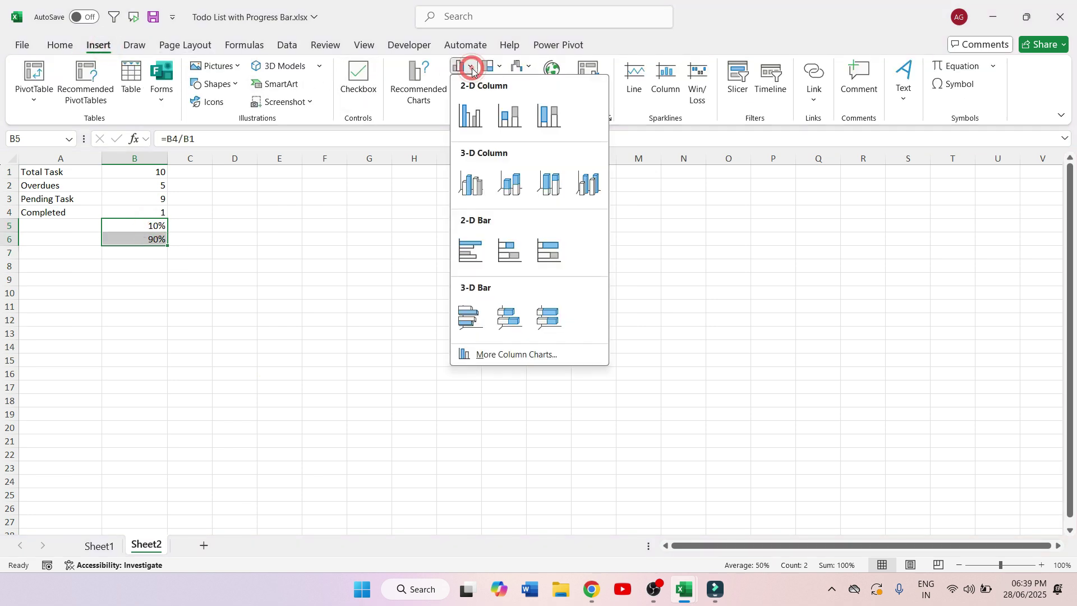
left_click(531, 355)
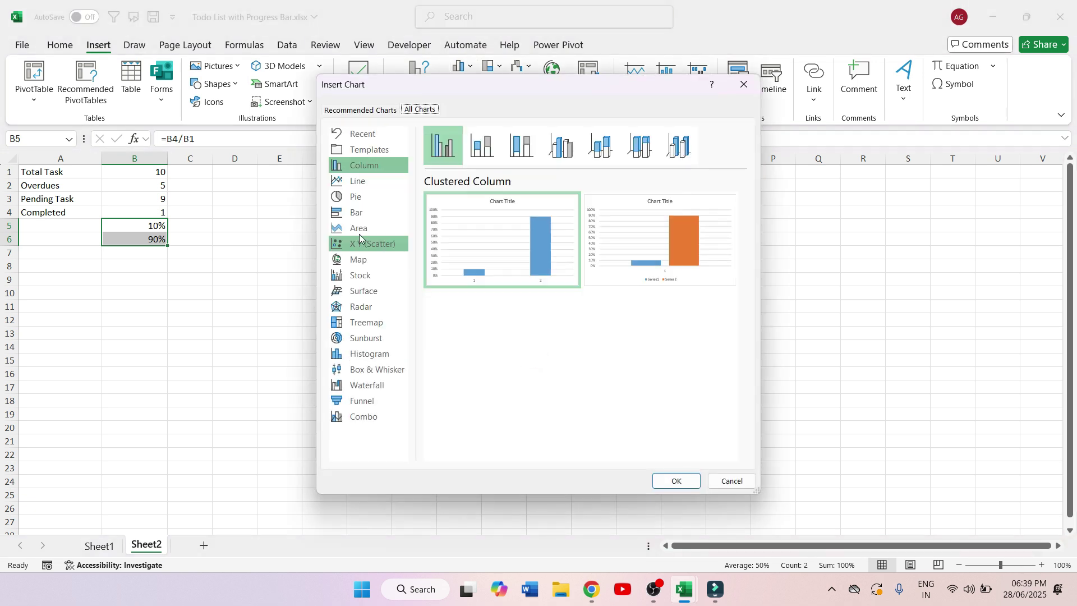
left_click(360, 215)
mouse_move(439, 210)
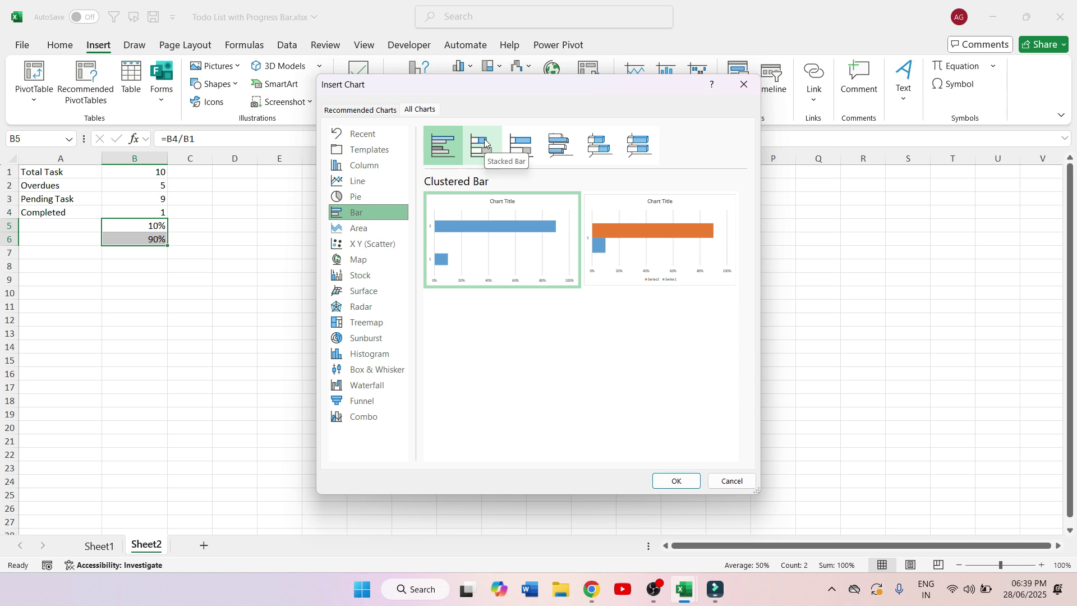
left_click(486, 143)
mouse_move(659, 226)
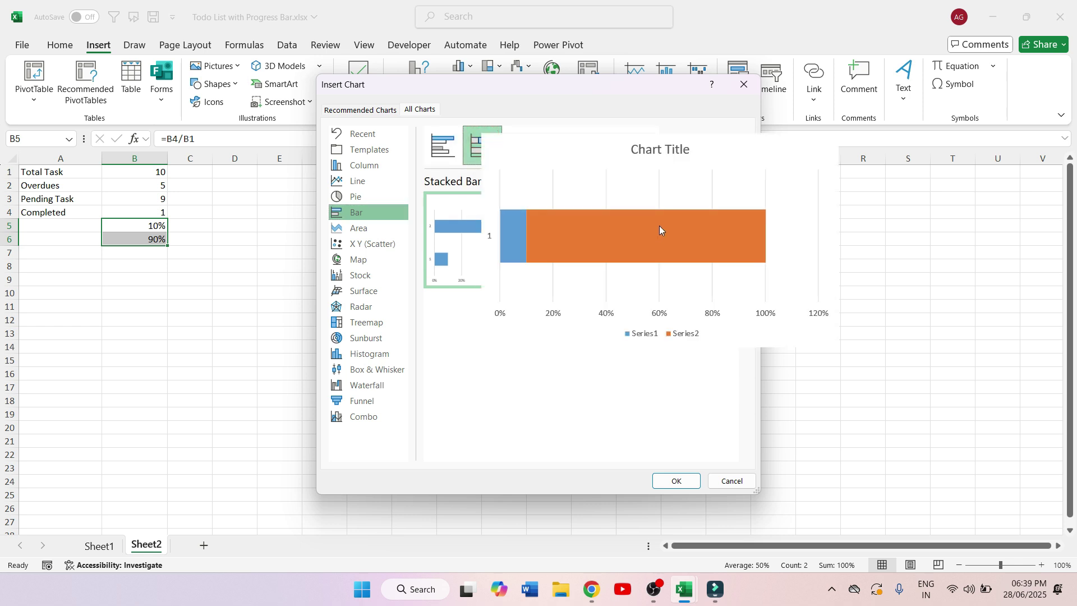
left_click(679, 482)
left_click_drag(604, 252, 501, 206)
left_click(727, 320)
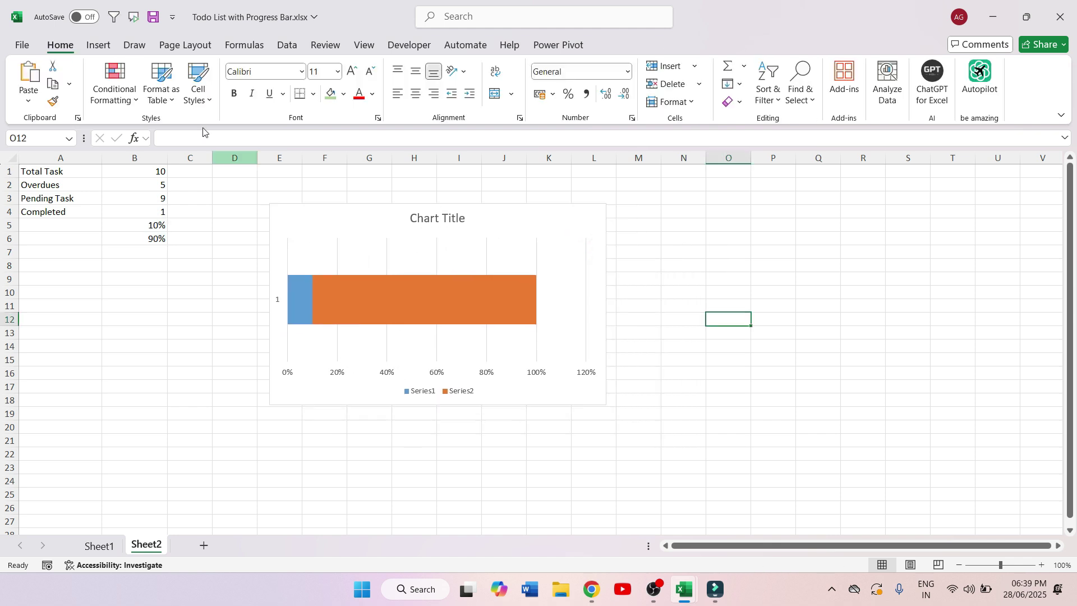
- Draw a rectangle about 2.01 cm wide and 1.93 cm high in the empty cells below the Sheet2 data
left_click(99, 47)
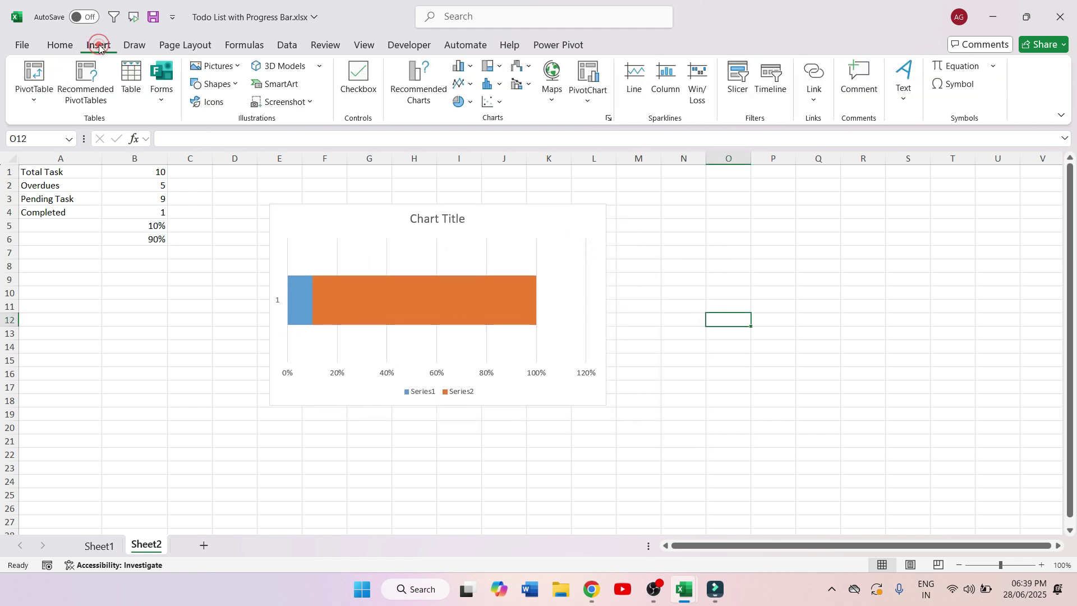
left_click(231, 86)
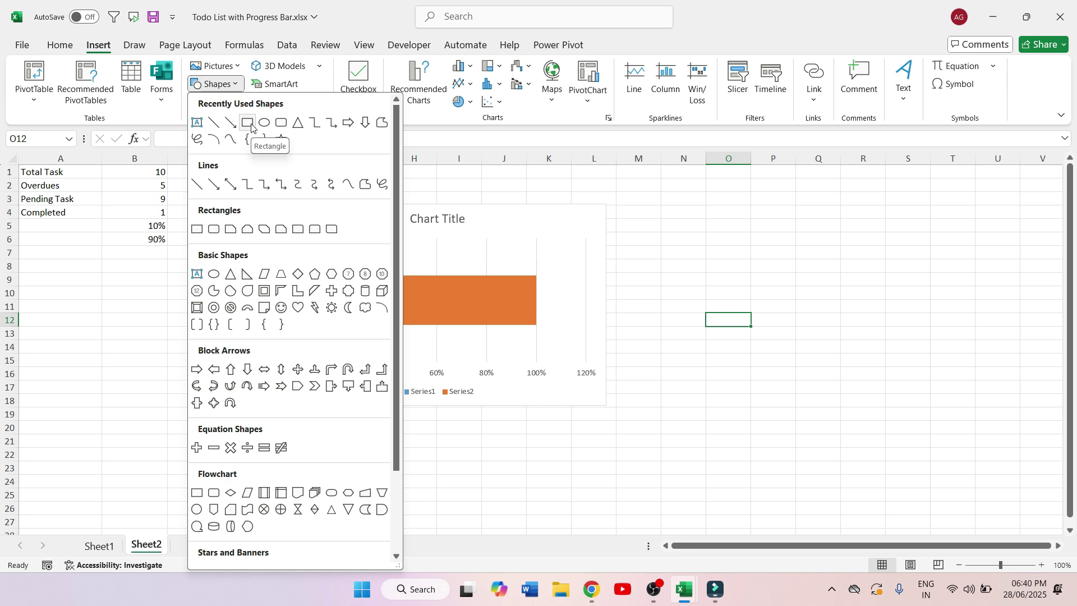
left_click(251, 127)
left_click_drag(97, 382, 151, 434)
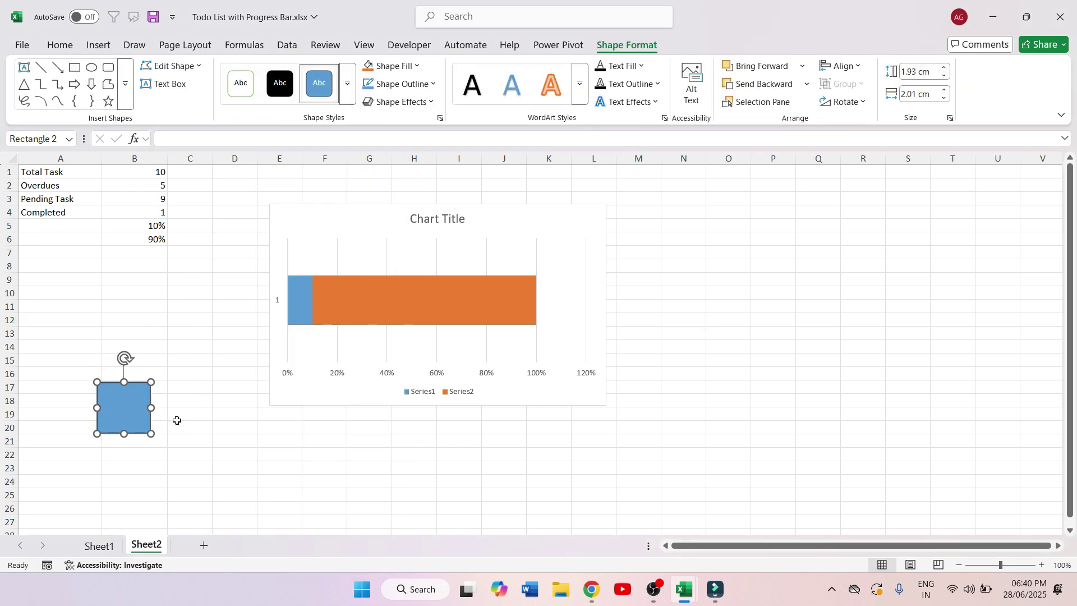
- Give the rectangle a white outline and a standard green fill
left_click(424, 83)
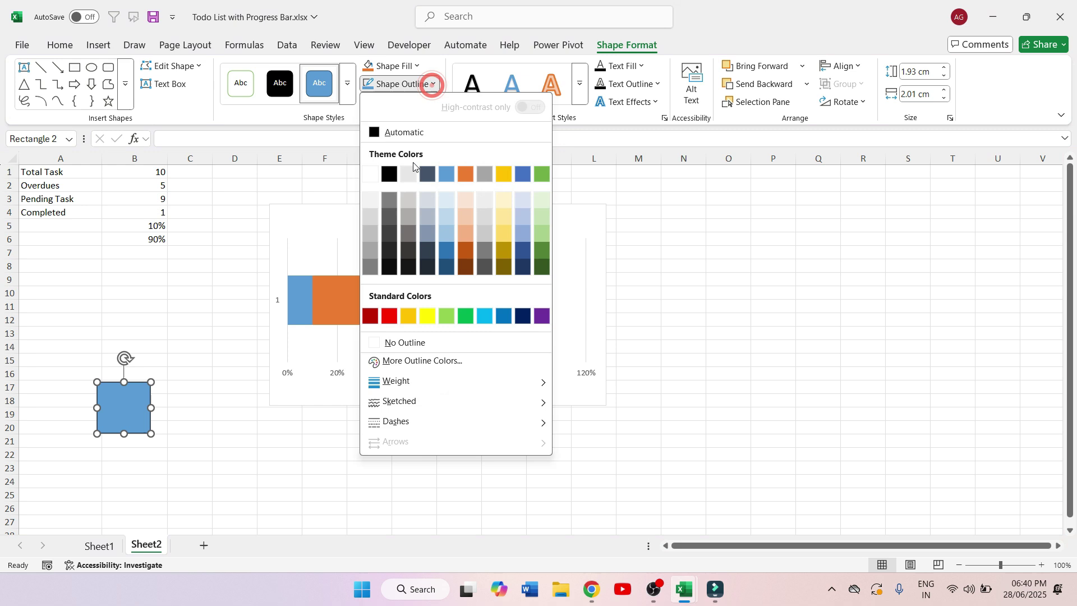
left_click(369, 176)
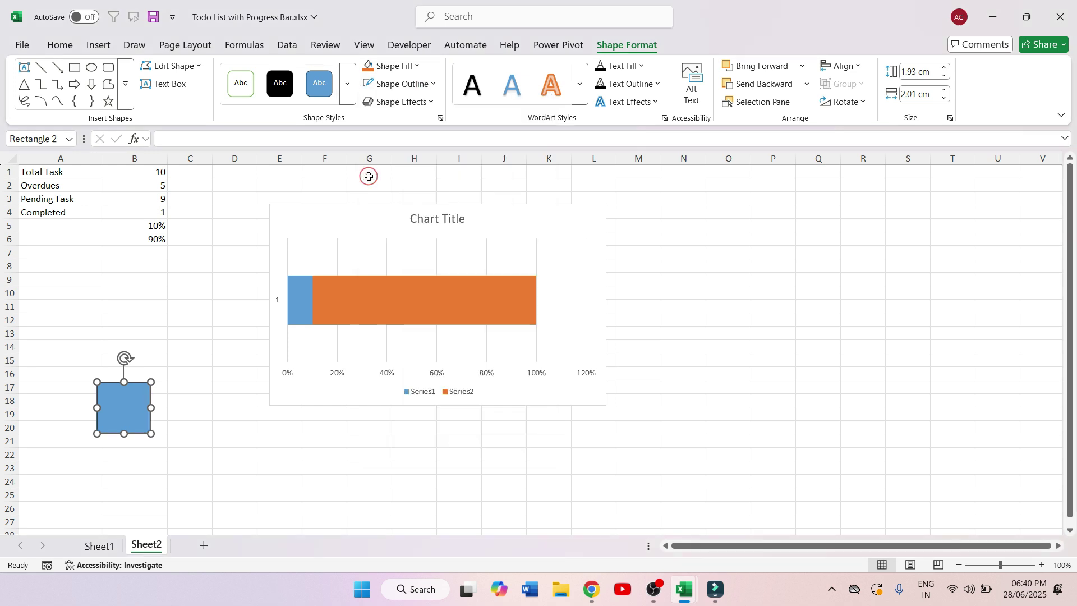
left_click(409, 69)
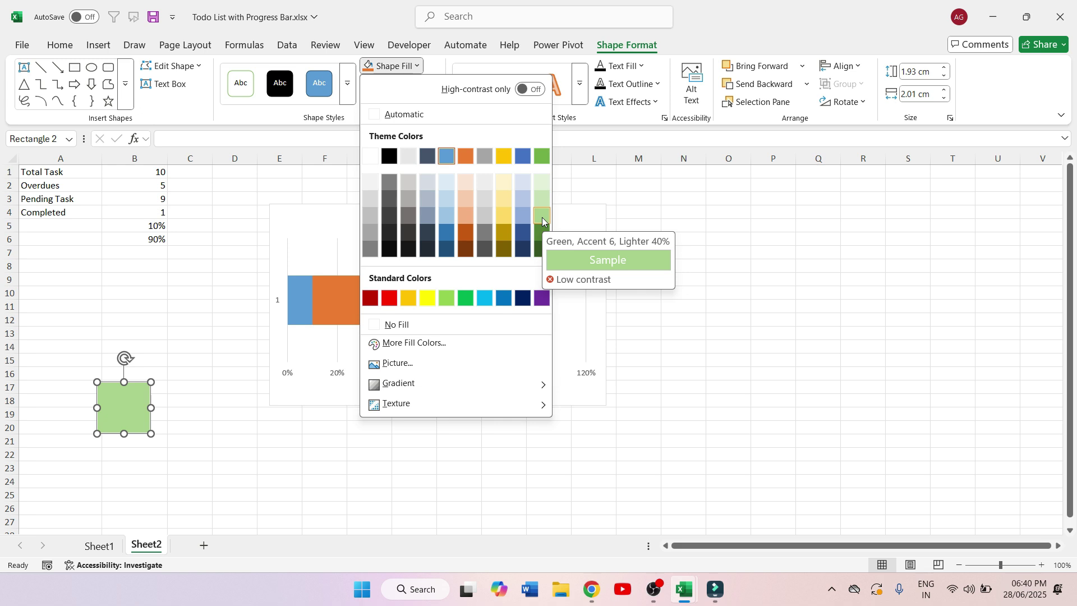
left_click(467, 298)
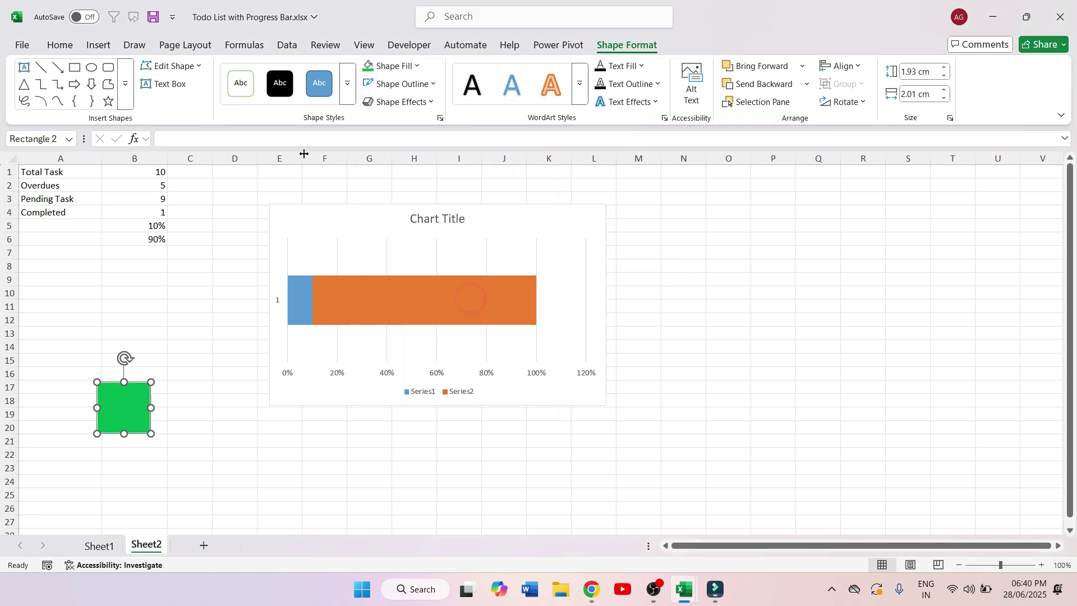
left_click(179, 385)
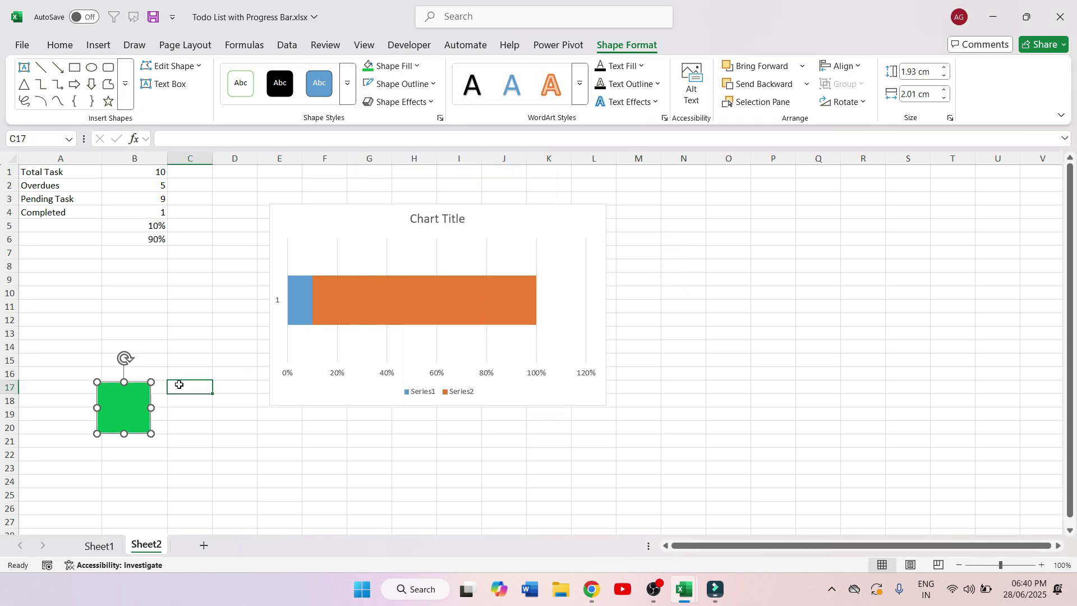
- Duplicate the green rectangle diagonally below the original and fill the copy with light grey
left_click(118, 414)
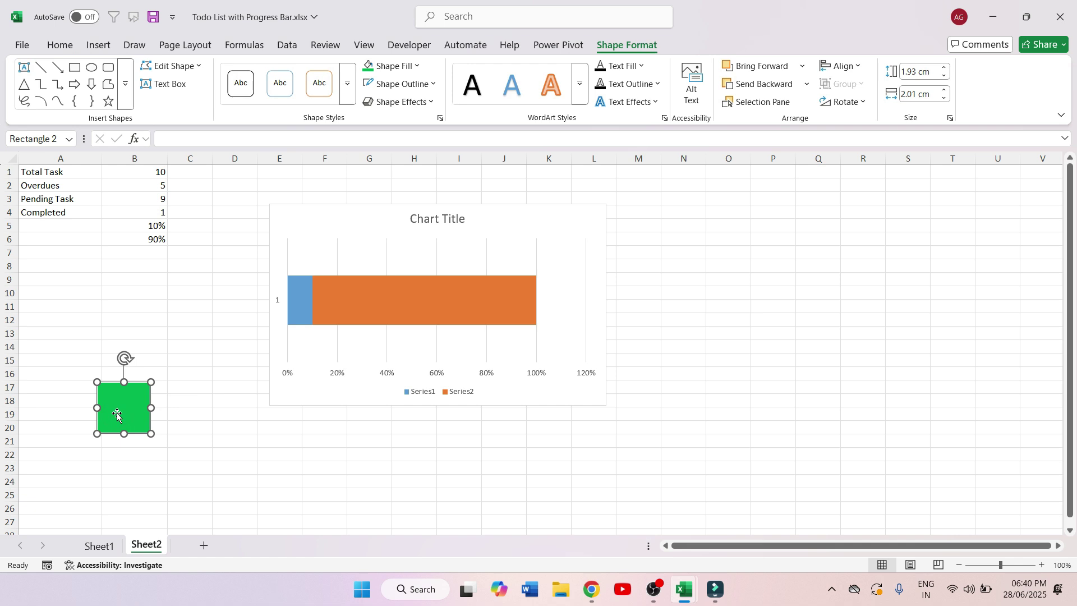
left_click_drag(118, 415, 178, 468)
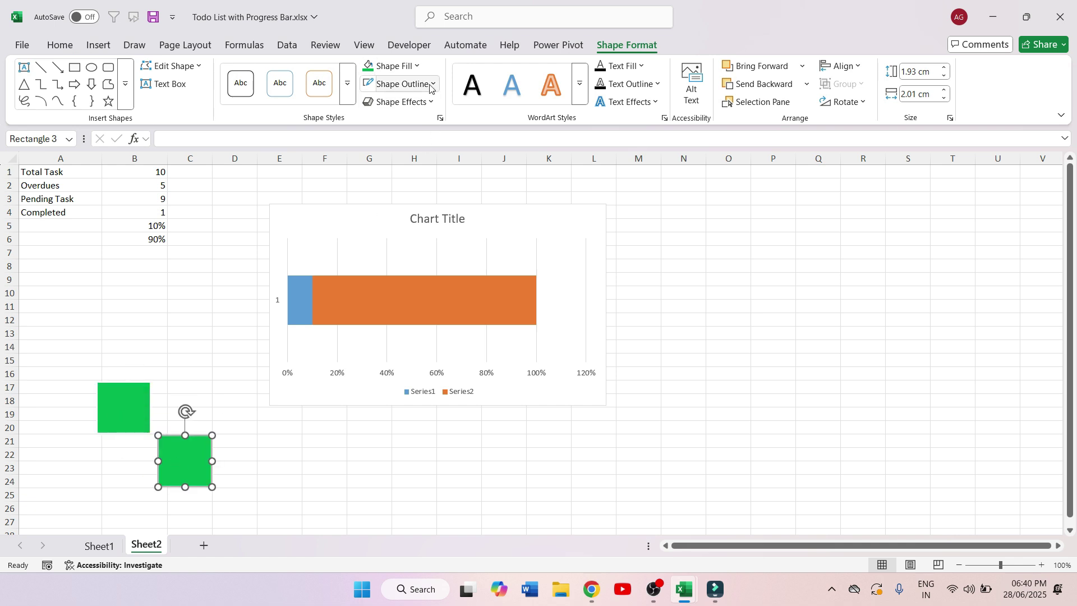
left_click(396, 65)
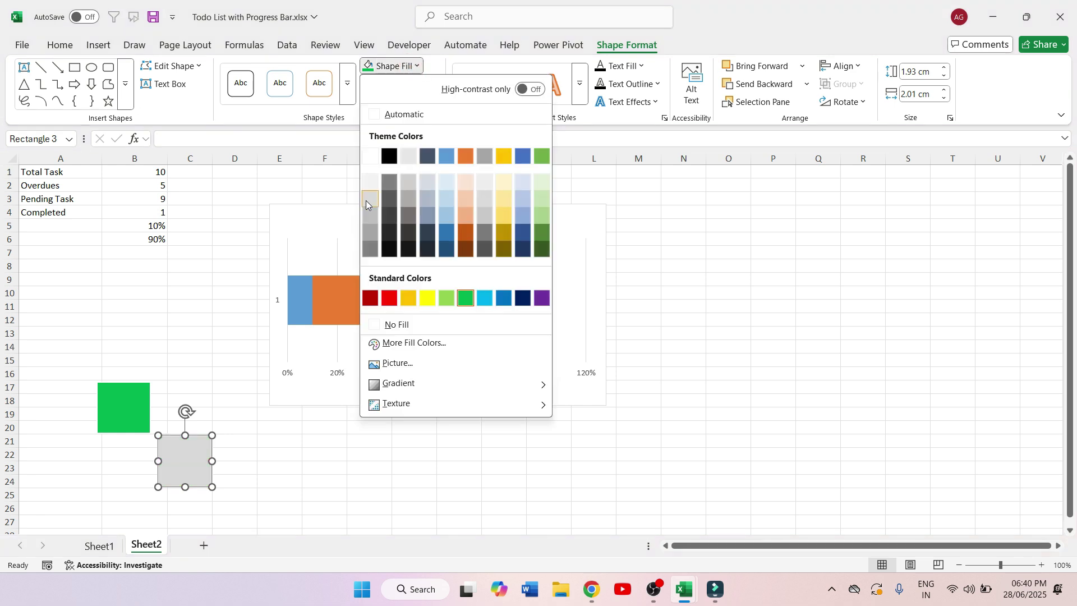
left_click(366, 200)
left_click(181, 334)
left_click(198, 471)
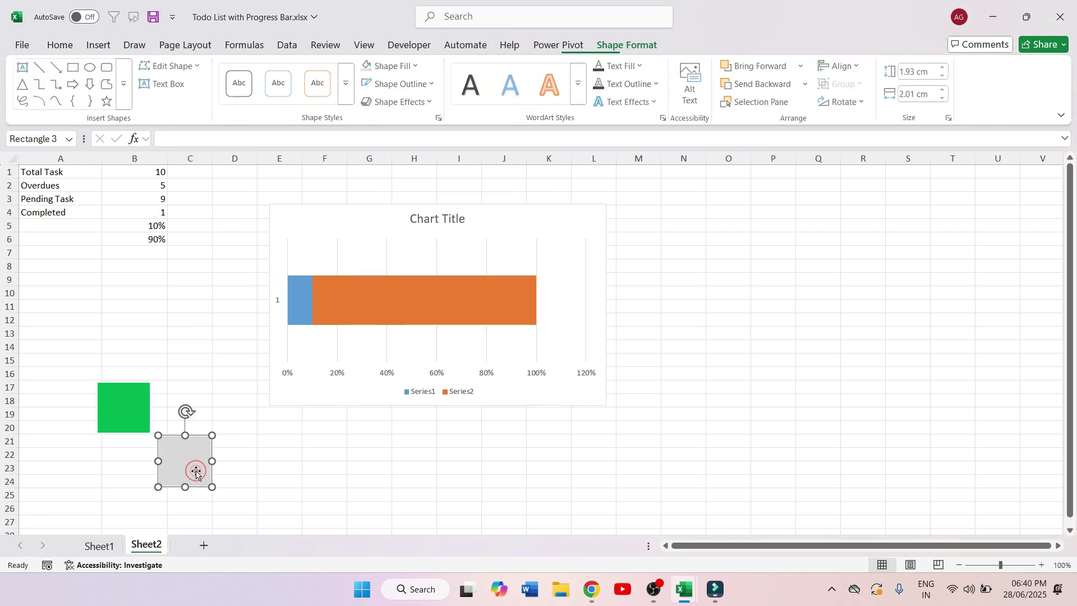
- Copy the green rectangle onto the chart's completed series and the grey rectangle onto its remaining series as their fills
left_click(130, 409)
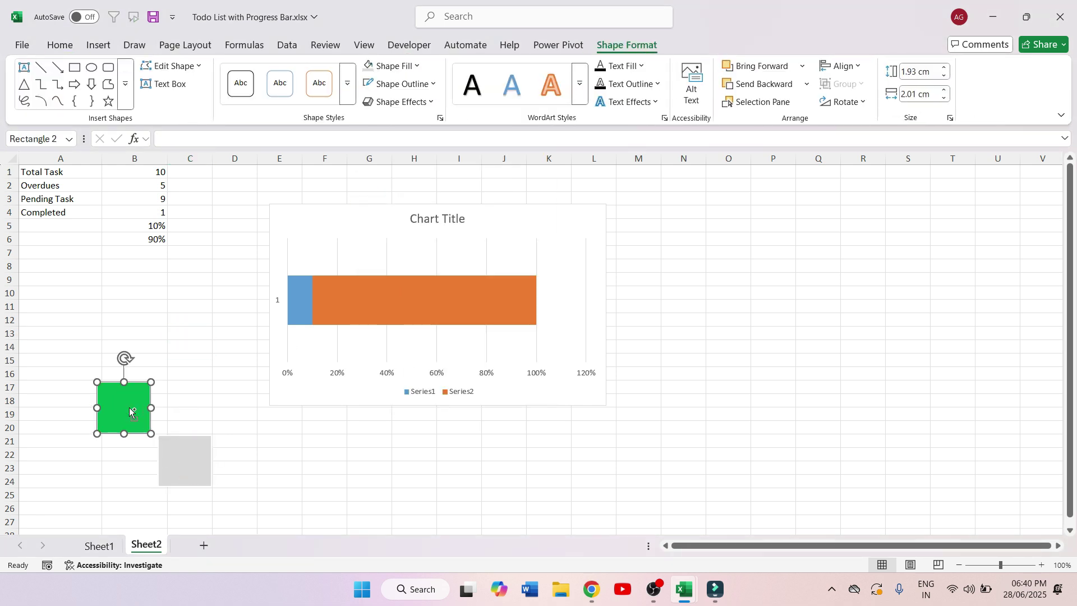
left_click(297, 295)
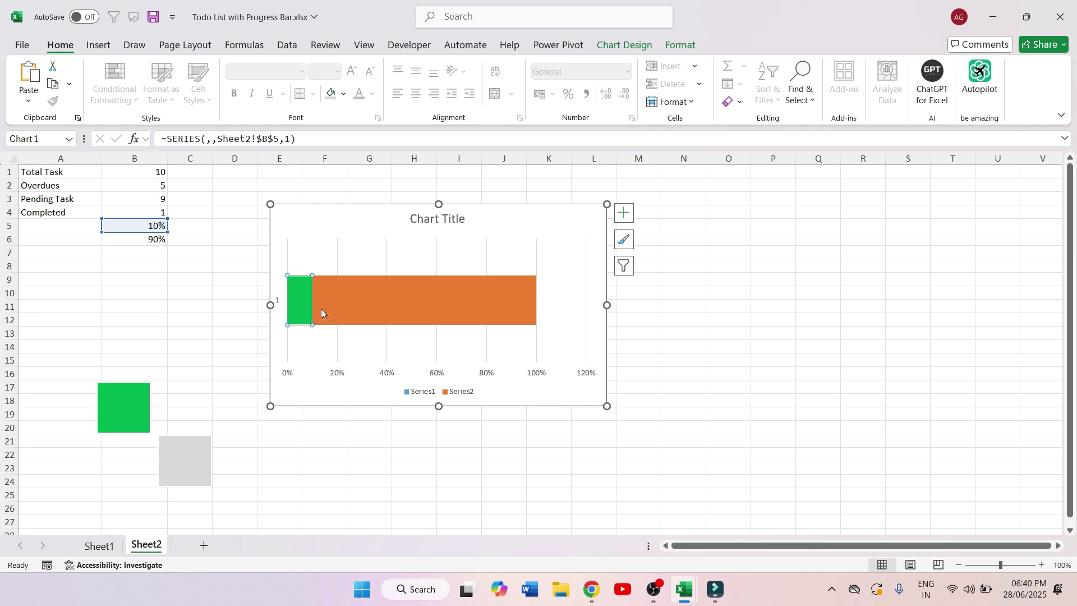
left_click(192, 467)
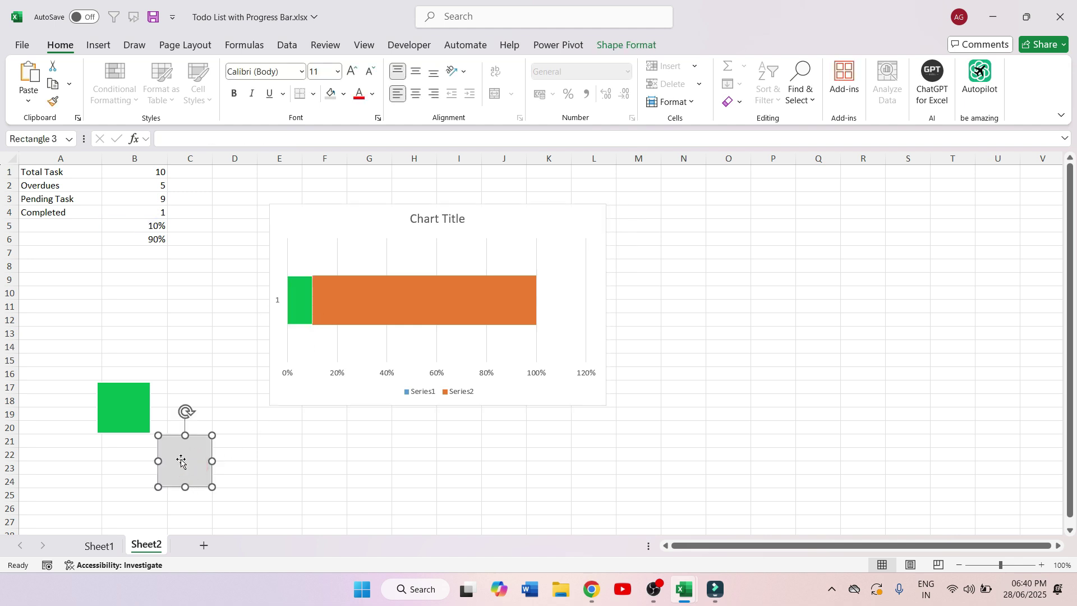
left_click(180, 460)
key("ctrl+c")
left_click(371, 303)
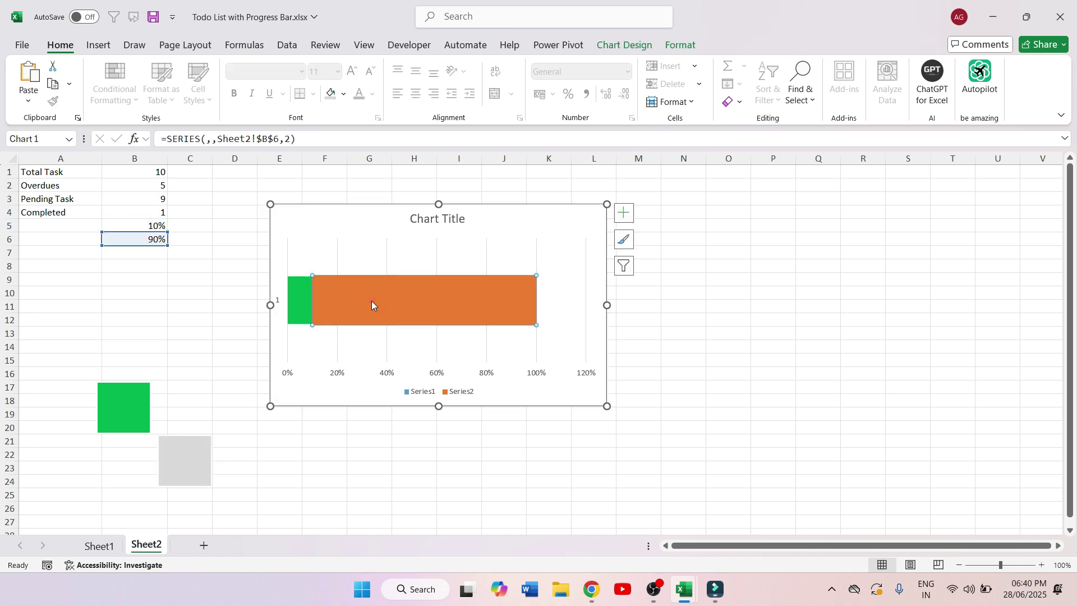
key("ctrl+v")
- Set the green data point's picture fill to Stack and Scale with 0.1 units per picture
double_click(302, 308)
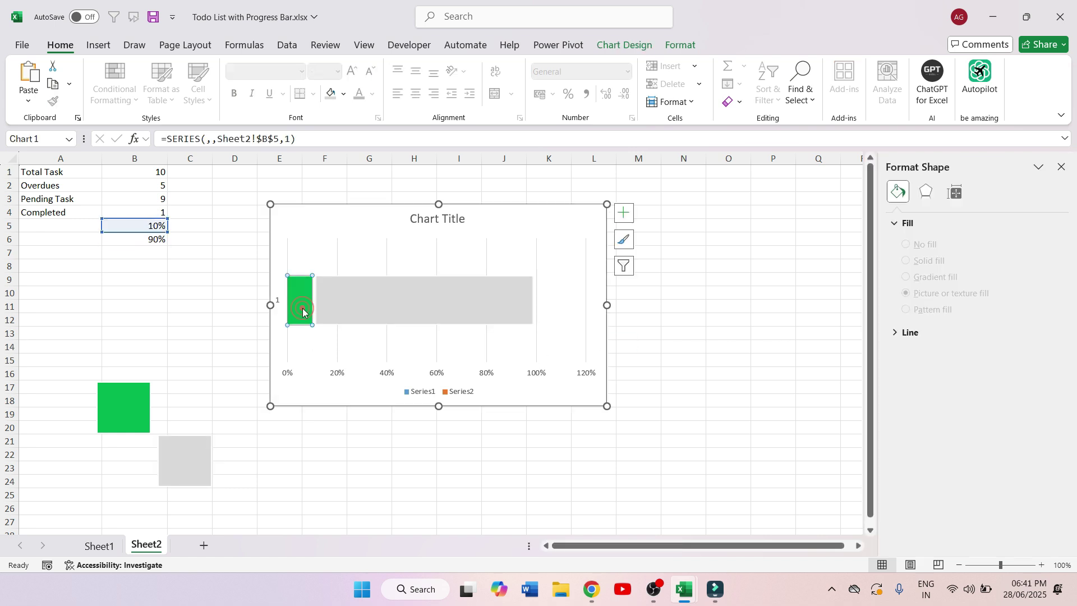
left_click(302, 309)
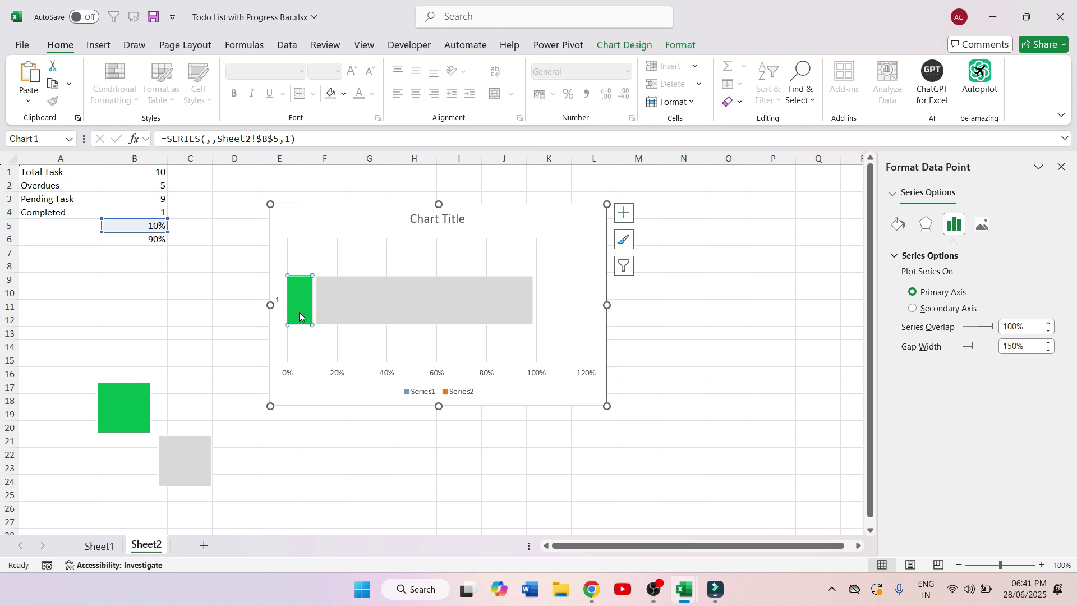
left_click(899, 225)
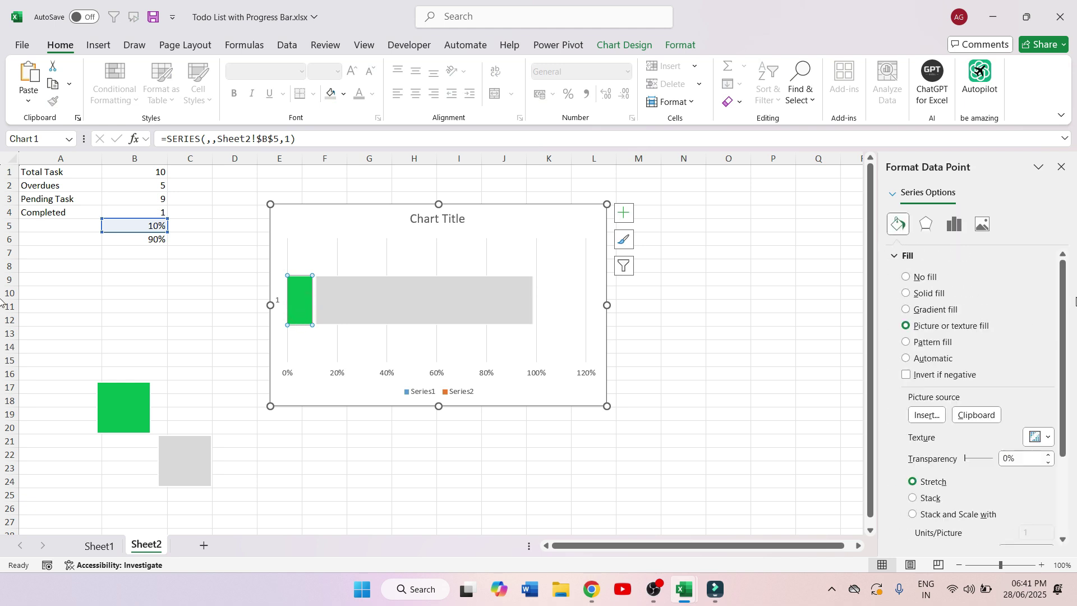
scroll(1067, 349, "down", 3)
scroll(1067, 349, "down", 1)
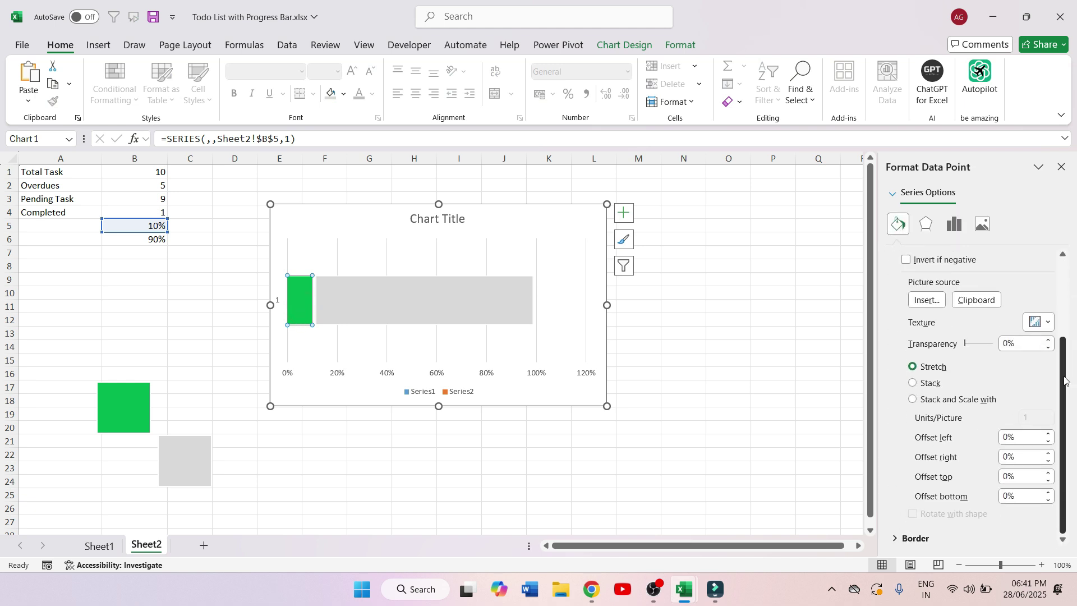
left_click(956, 400)
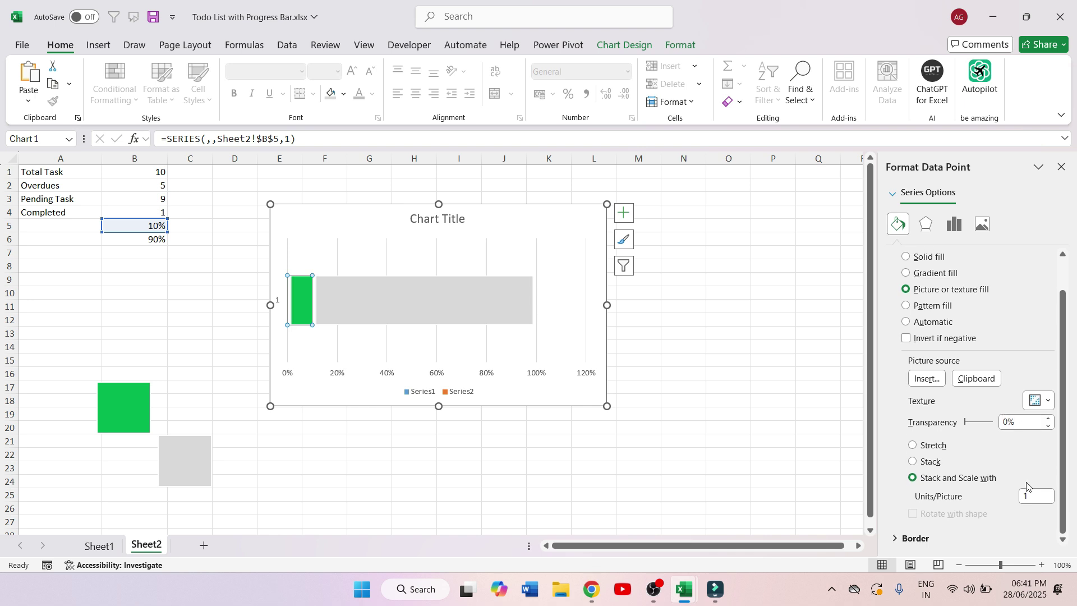
left_click_drag(1032, 496, 1018, 500)
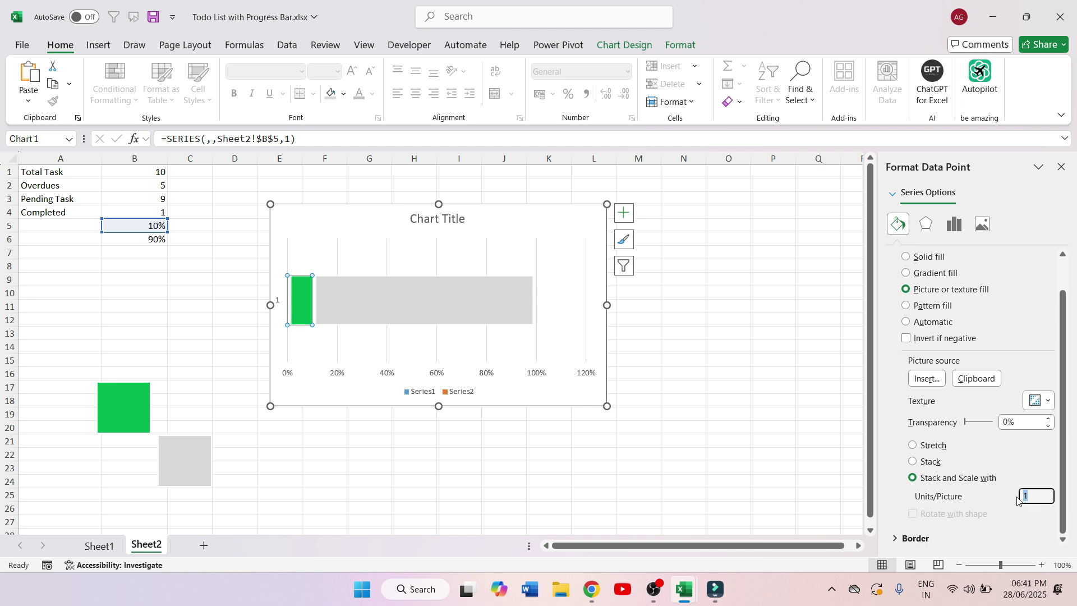
type("0.1")
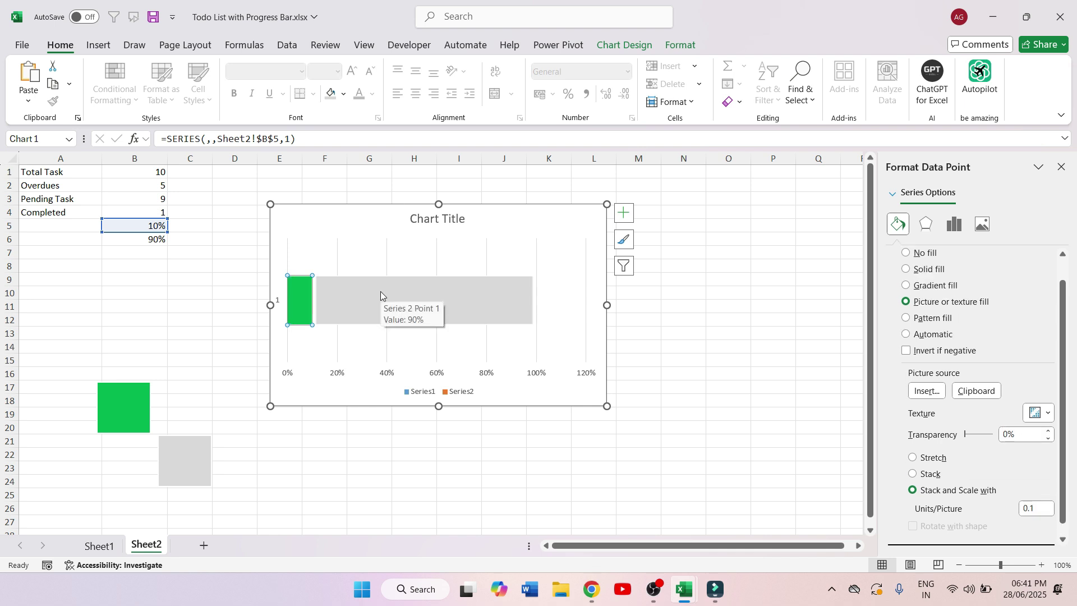
- Set the grey data point's picture fill to Stack and Scale with 0.1 units per picture
left_click(381, 291)
left_click(386, 291)
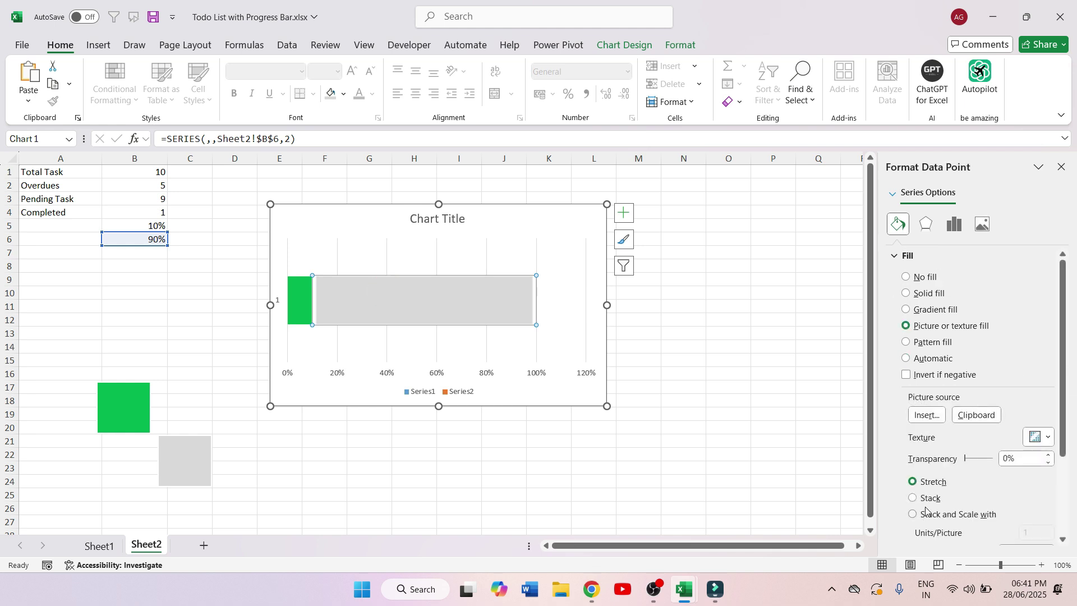
left_click(913, 514)
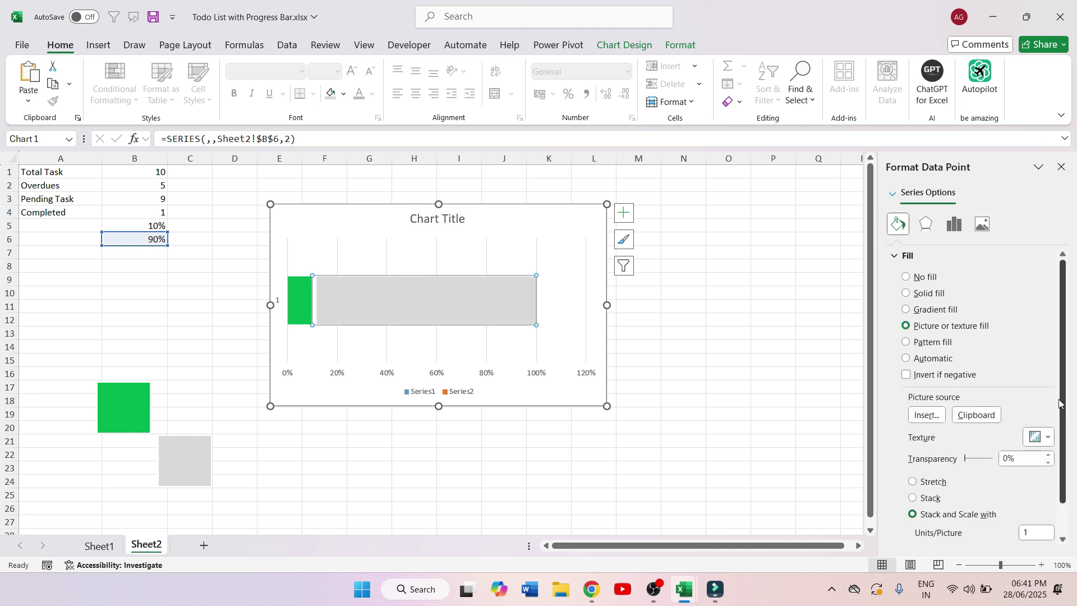
left_click_drag(1060, 403, 1060, 435)
left_click(1037, 496)
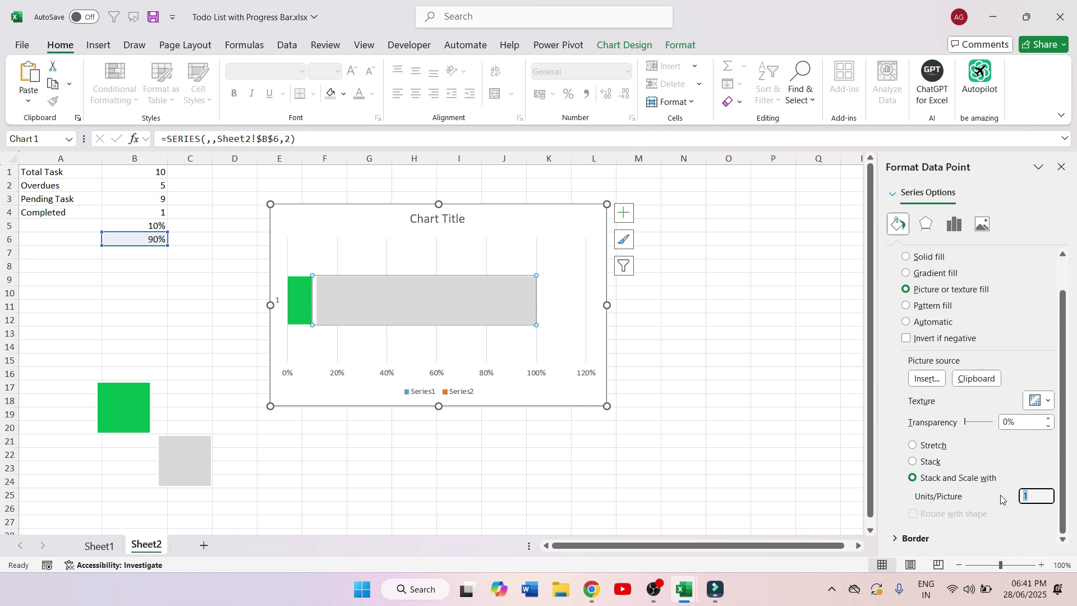
key("Return")
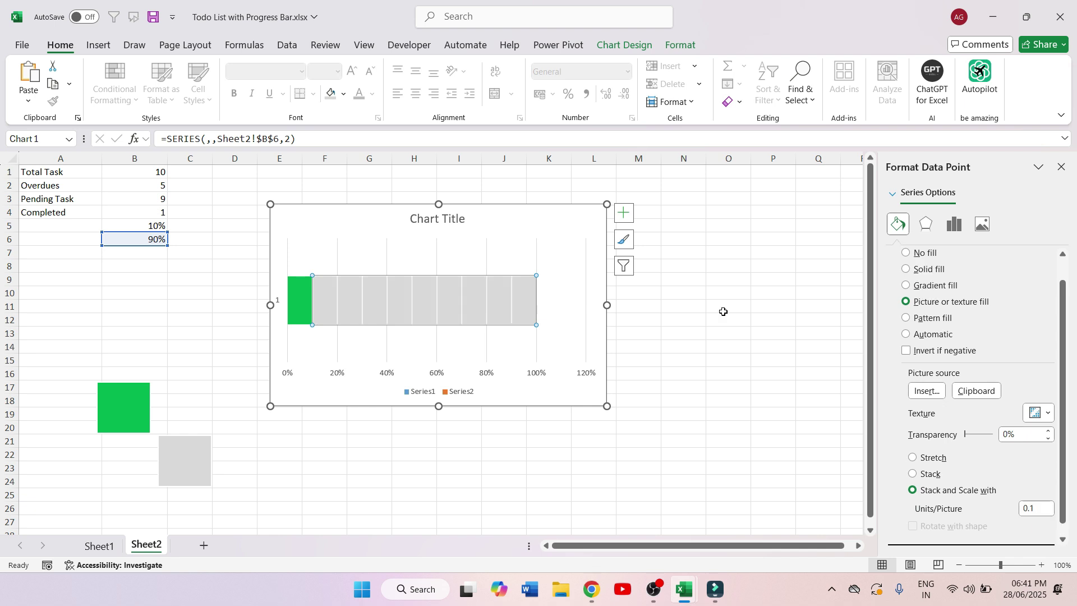
left_click(723, 309)
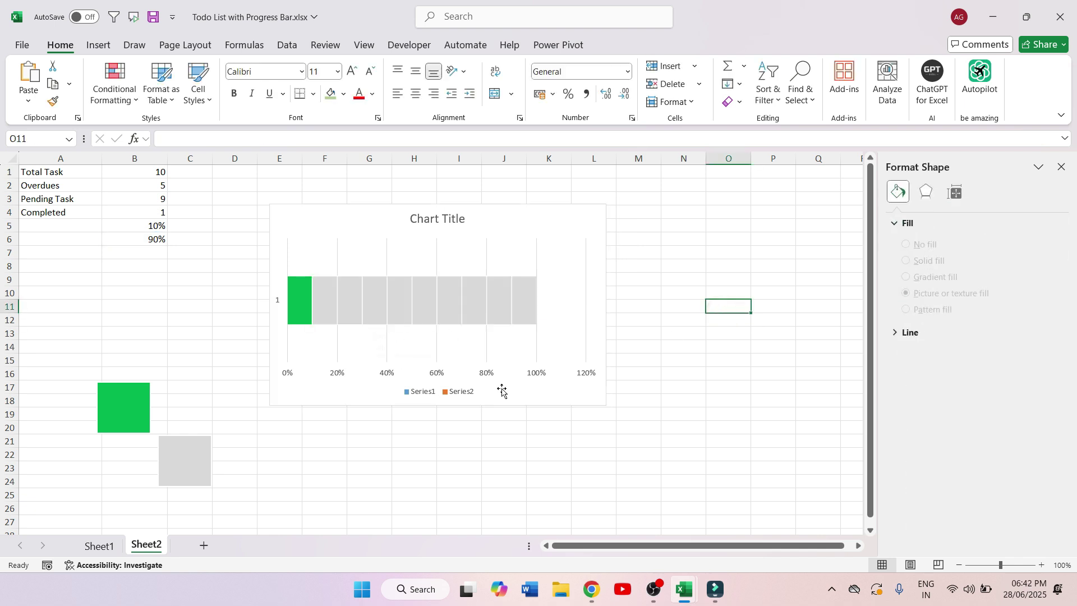
- Delete the gridlines, vertical axis and legend from the progress chart
left_click(535, 256)
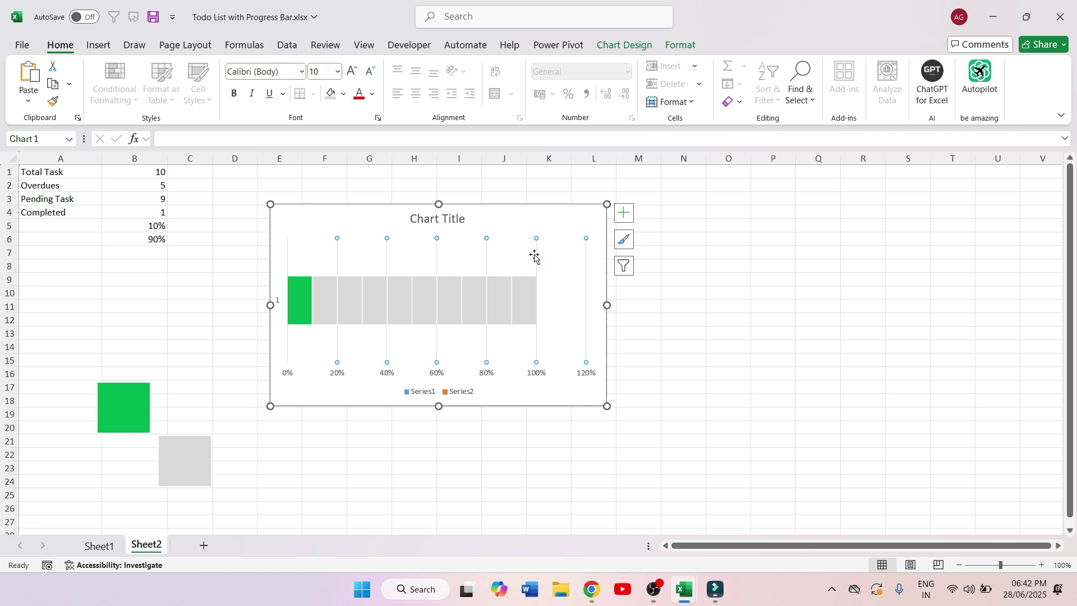
key("Delete")
left_click(277, 304)
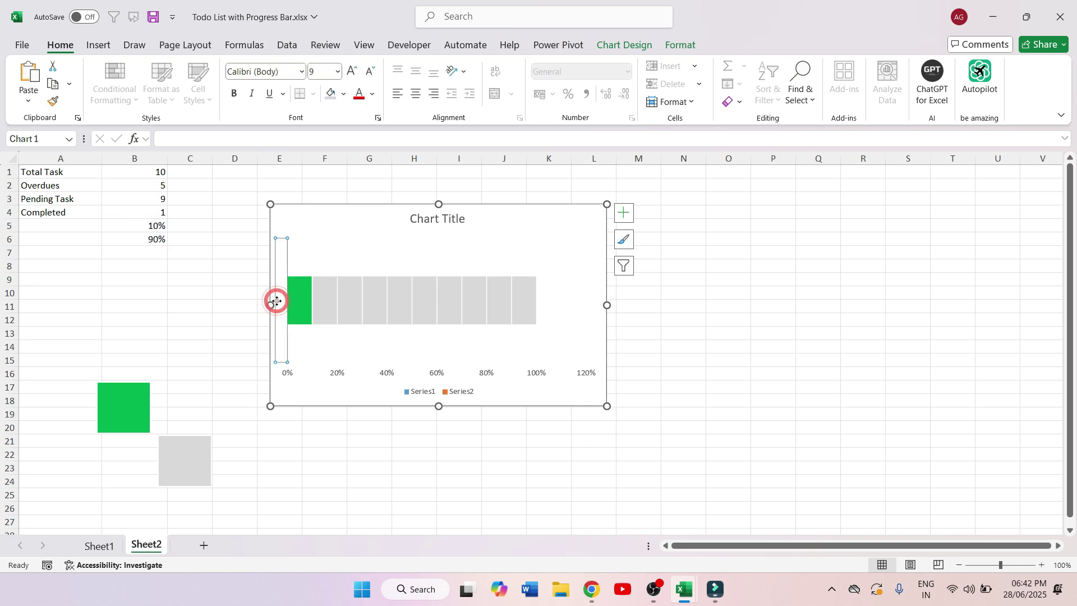
key("Delete")
left_click(459, 393)
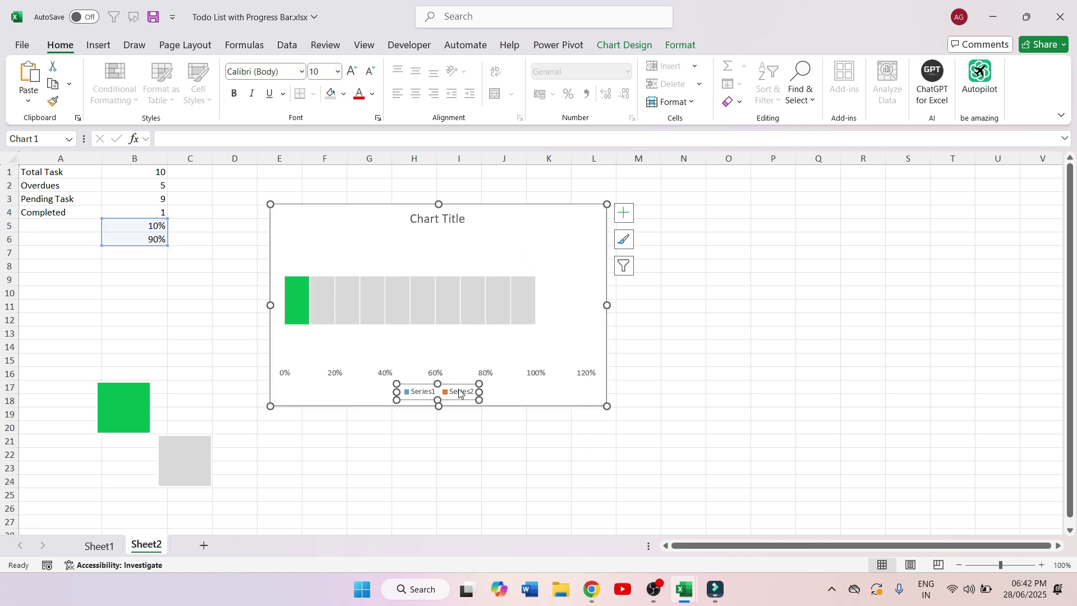
key("Delete")
left_click(459, 392)
- Add a data label to the green completed data point only
left_click(299, 304)
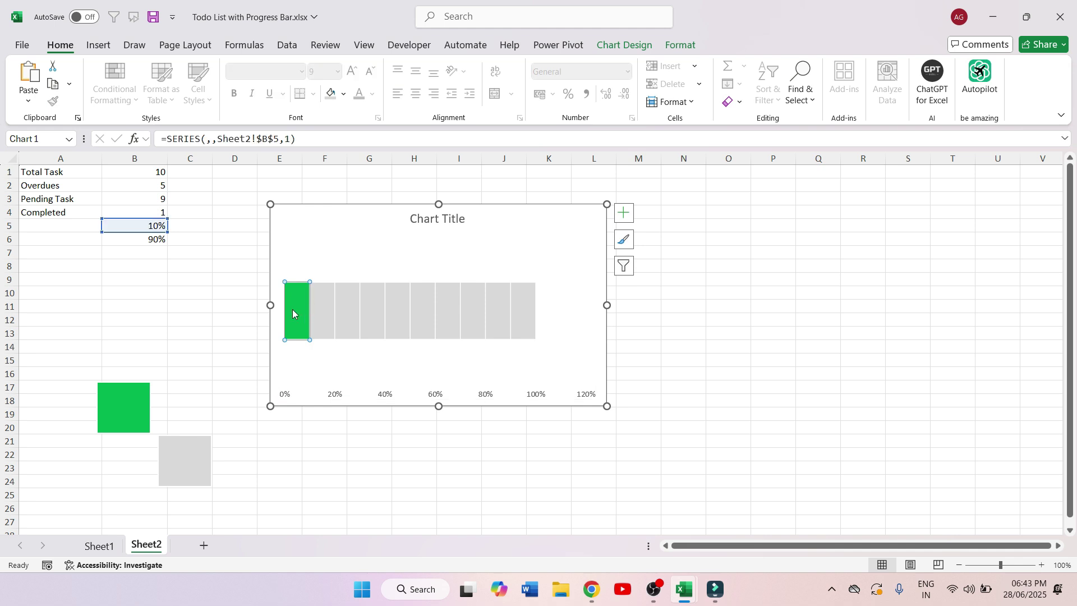
left_click(292, 312)
left_click(628, 217)
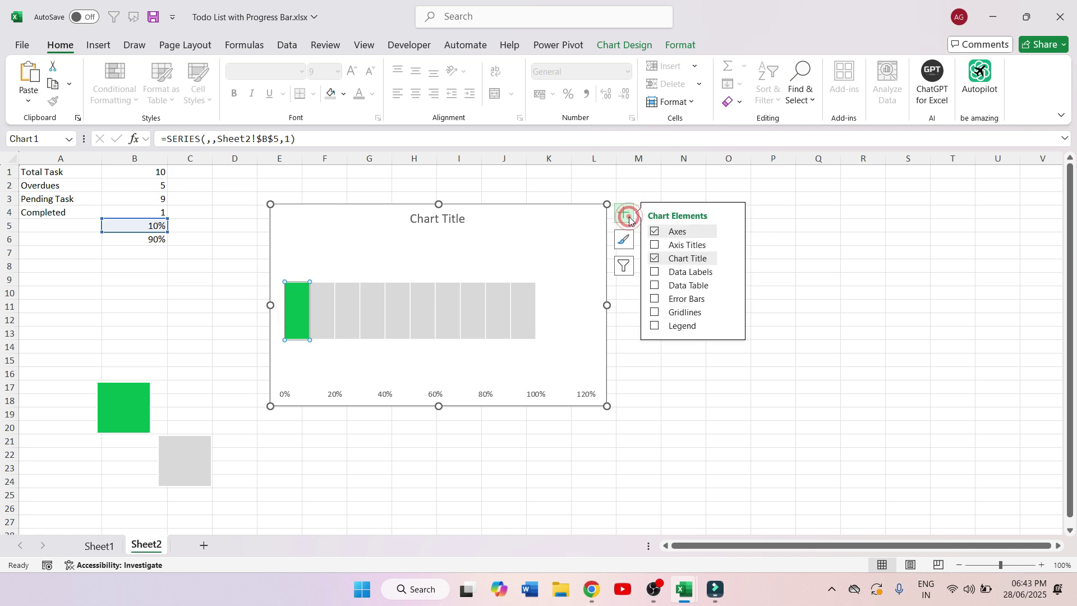
left_click(689, 273)
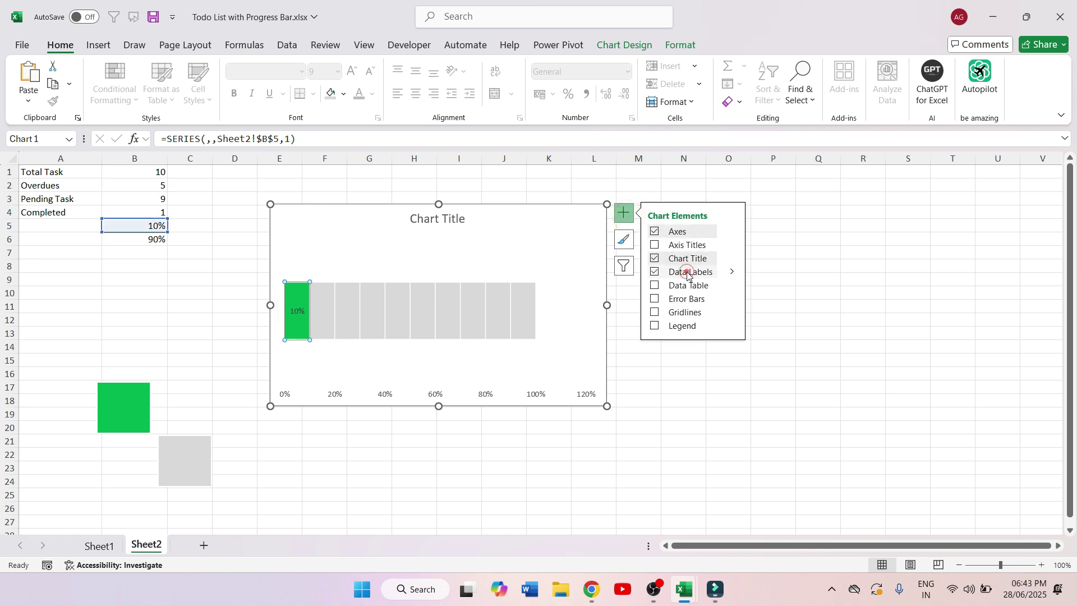
- Change the green bar's data label font to Impact and enlarge it by one size
left_click(297, 310)
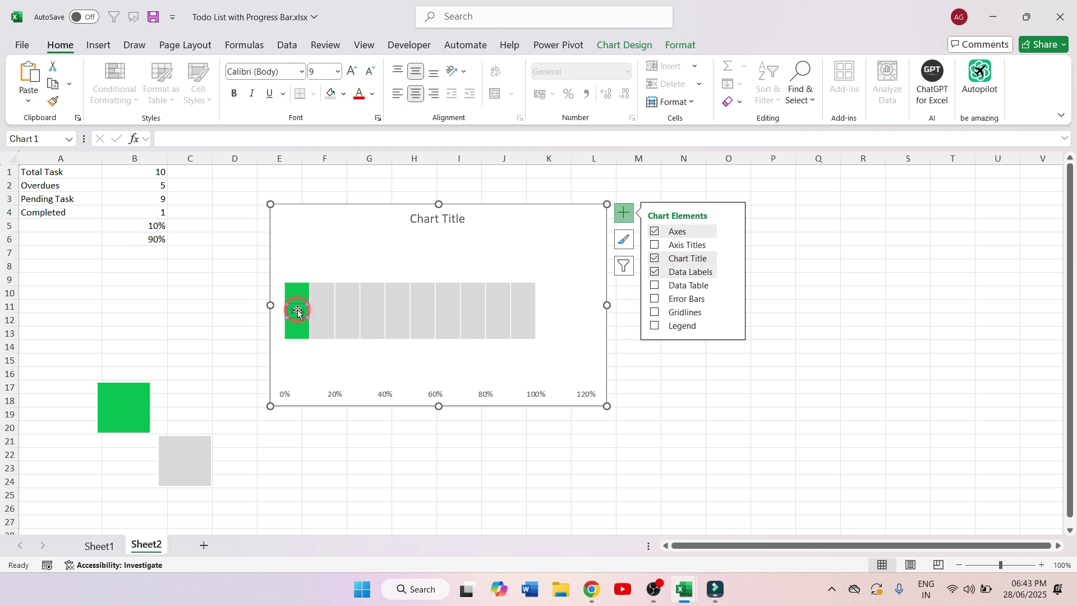
left_click(264, 71)
type("I")
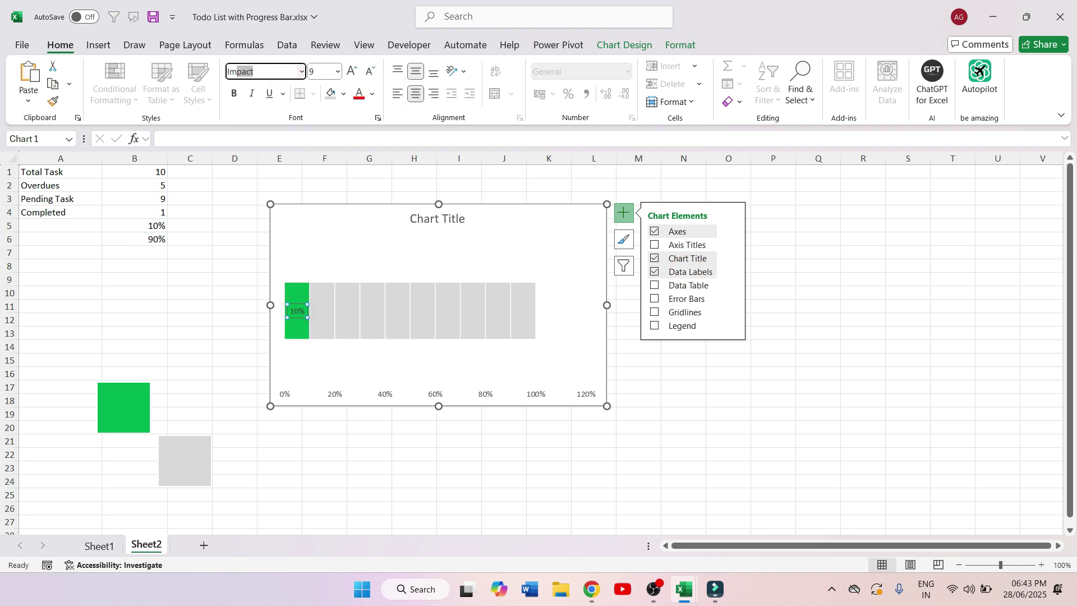
type("m")
key("Return")
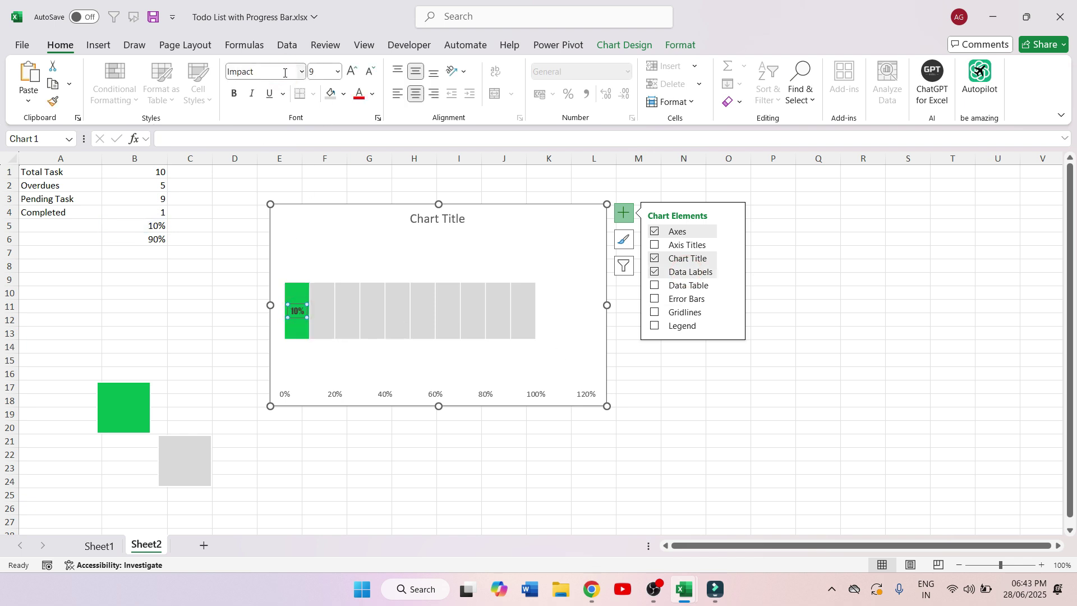
left_click(353, 71)
key("Escape")
key("Escape")
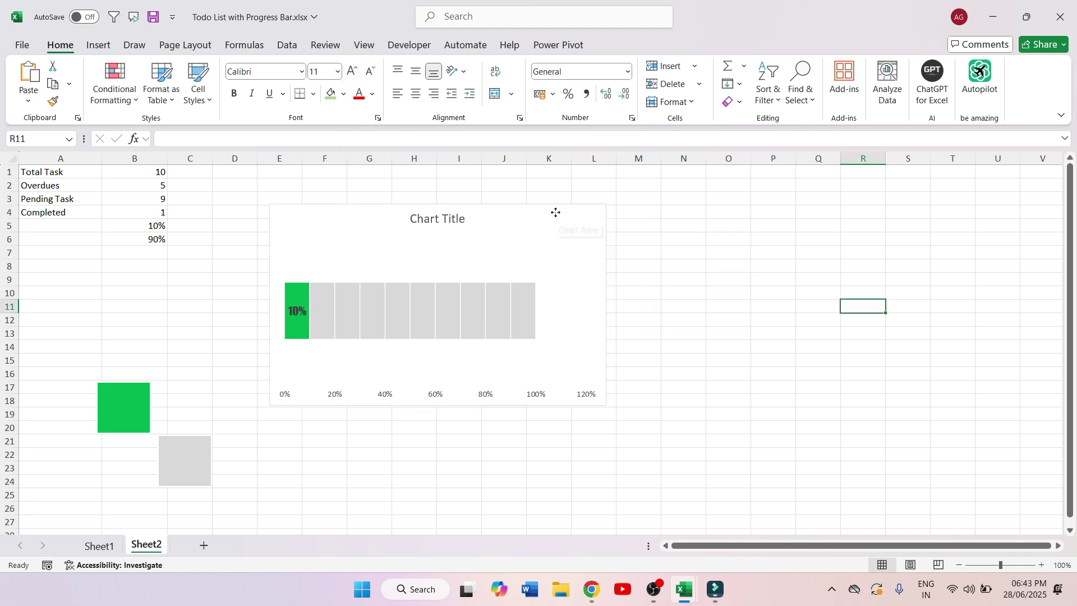
- Remove the chart area's outline and fill
left_click(555, 212)
left_click(682, 42)
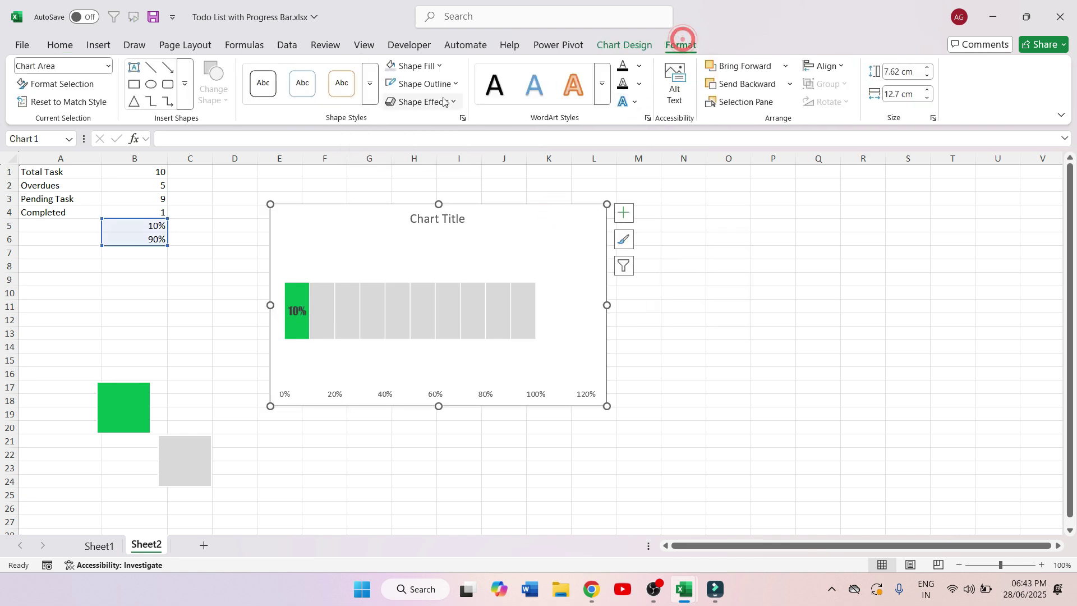
left_click(440, 84)
left_click(414, 343)
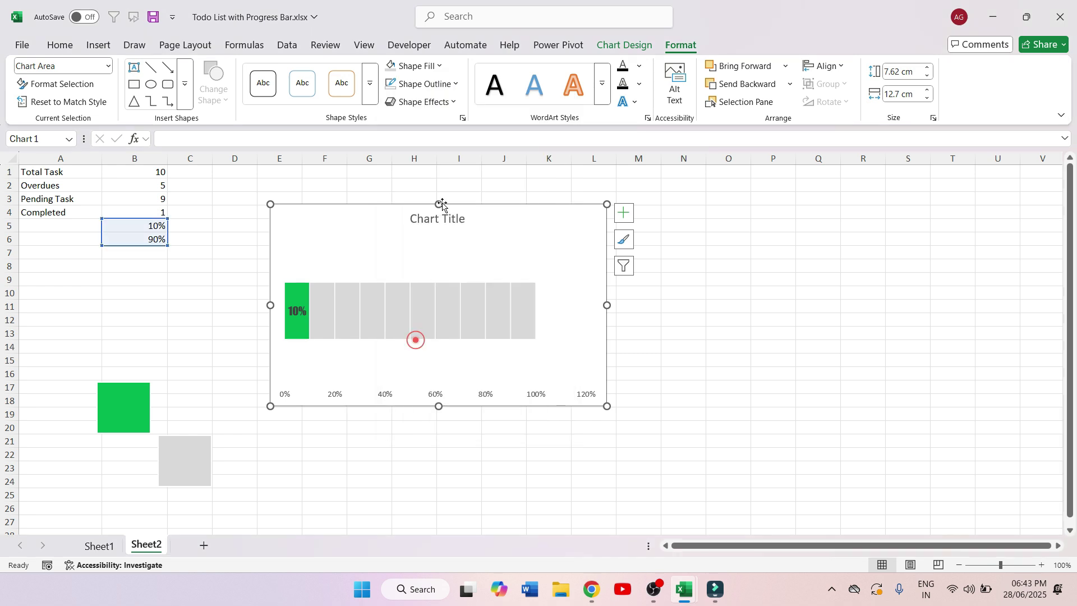
left_click(416, 66)
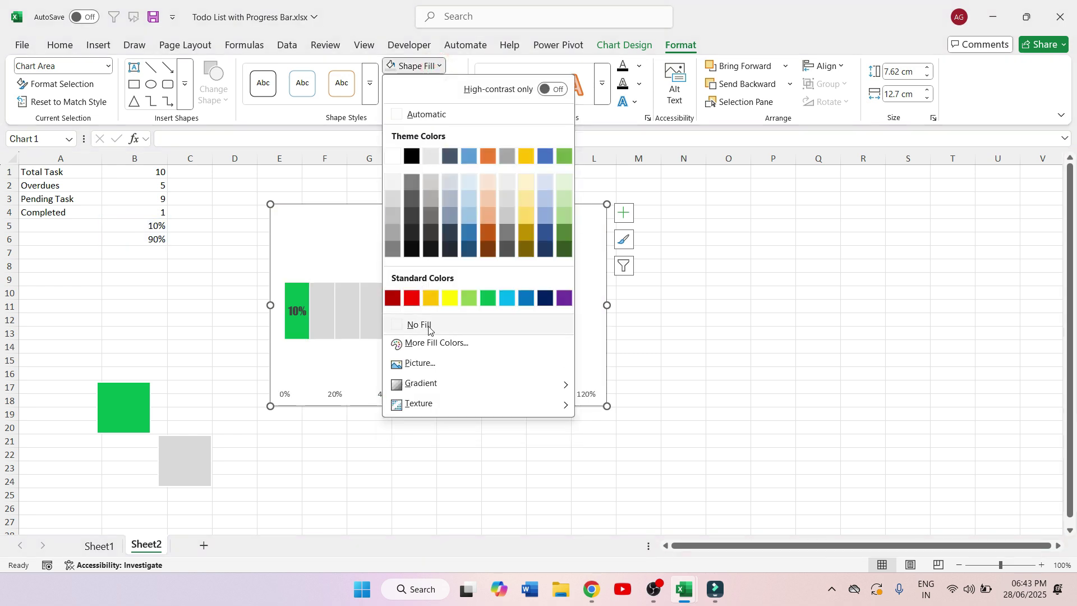
left_click(419, 324)
- Change the chart title to Progress
left_click(450, 219)
left_click(461, 220)
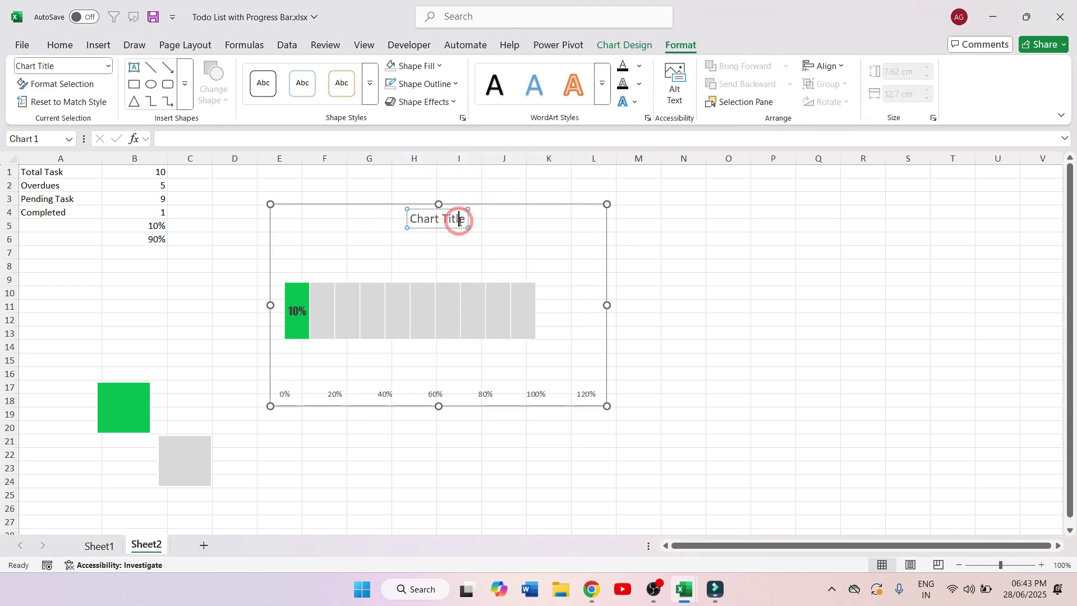
key("ctrl+a")
type("Progress")
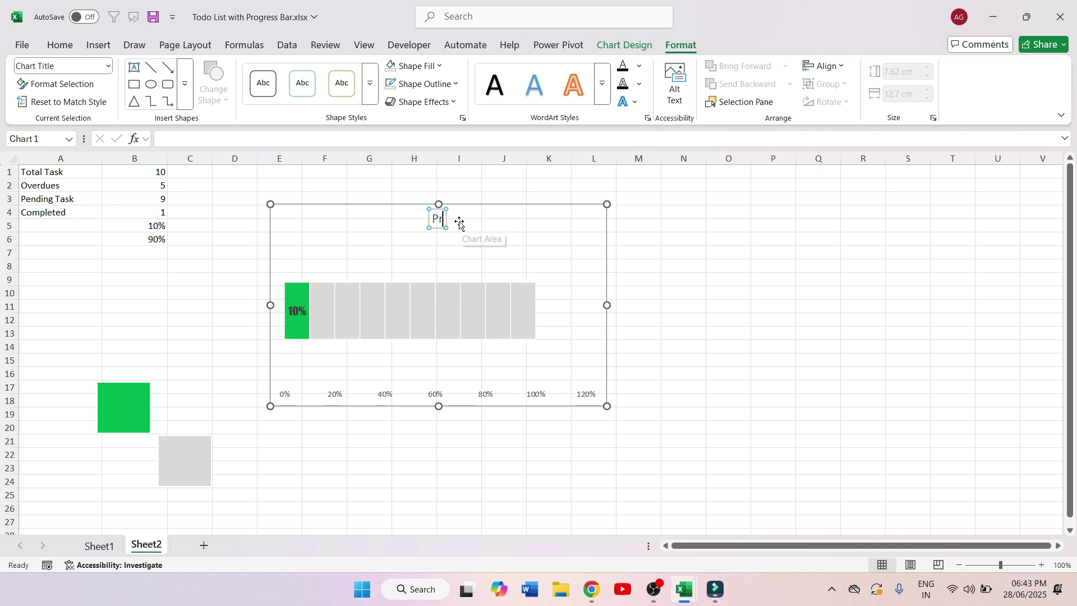
left_click(727, 303)
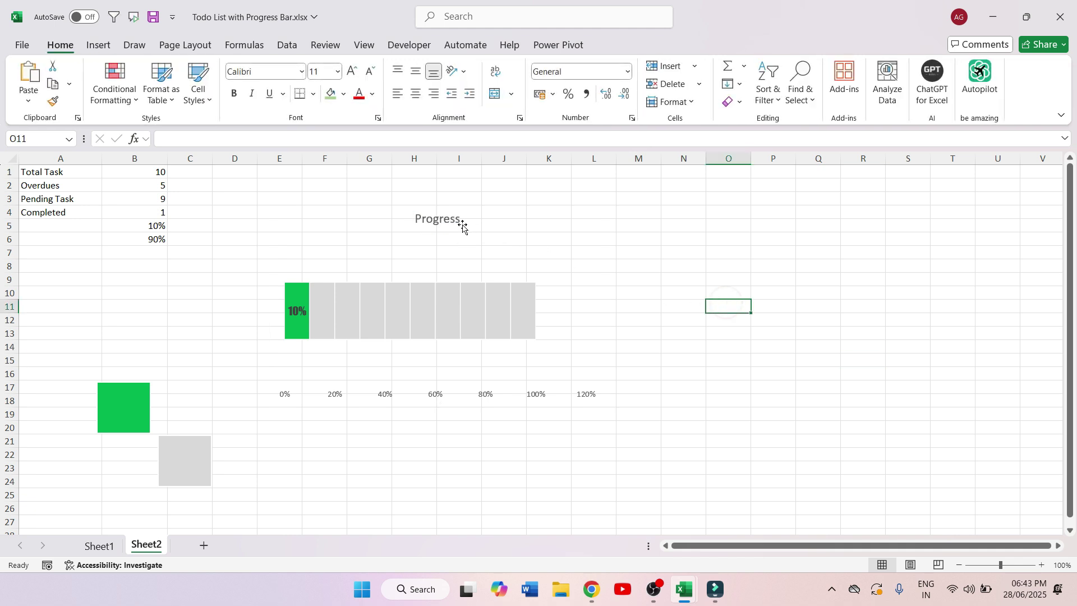
- Make the chart shorter by lowering its upper edge to about row 10, bringing the title closer to the bar
left_click(491, 243)
left_click(438, 241)
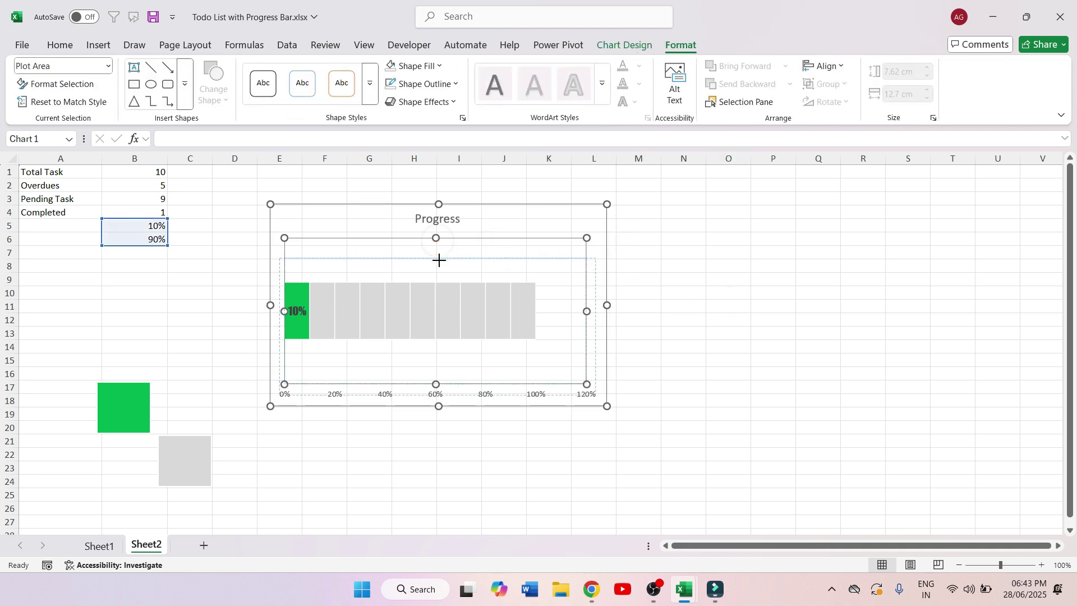
left_click_drag(439, 204, 438, 304)
left_click(446, 286)
left_click(445, 291)
left_click(811, 329)
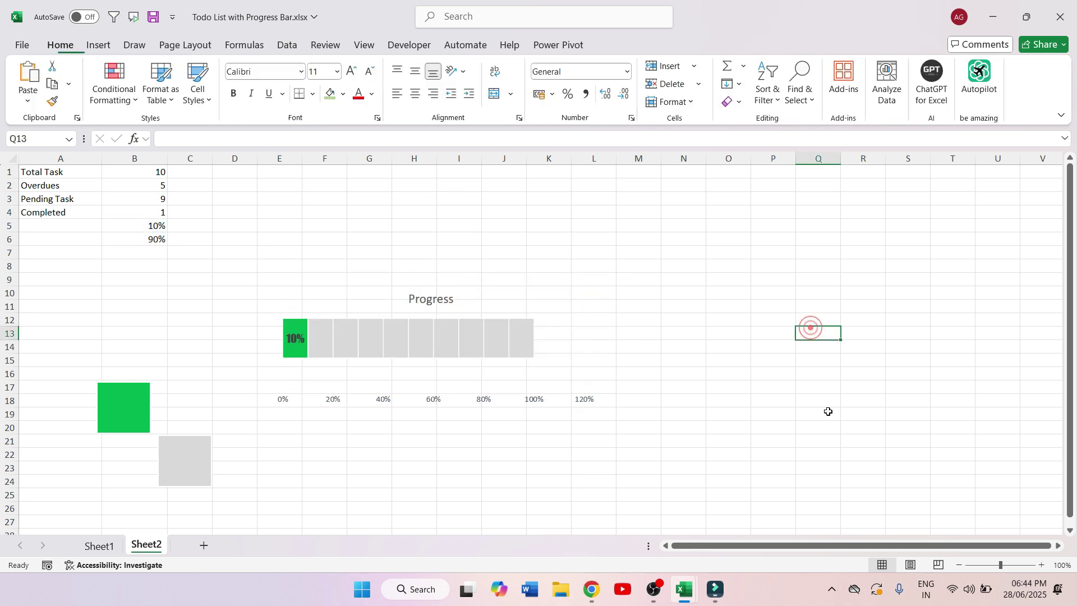
- Cut the green and grey helper rectangles from Sheet2
left_click(133, 404)
left_click(167, 473, "ctrl")
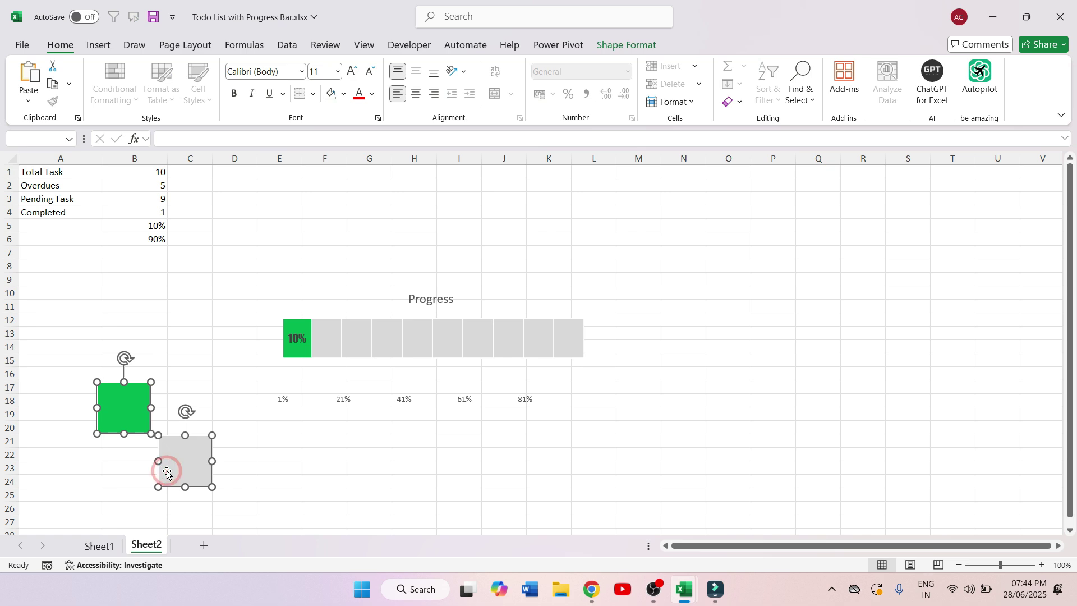
key("ctrl+x")
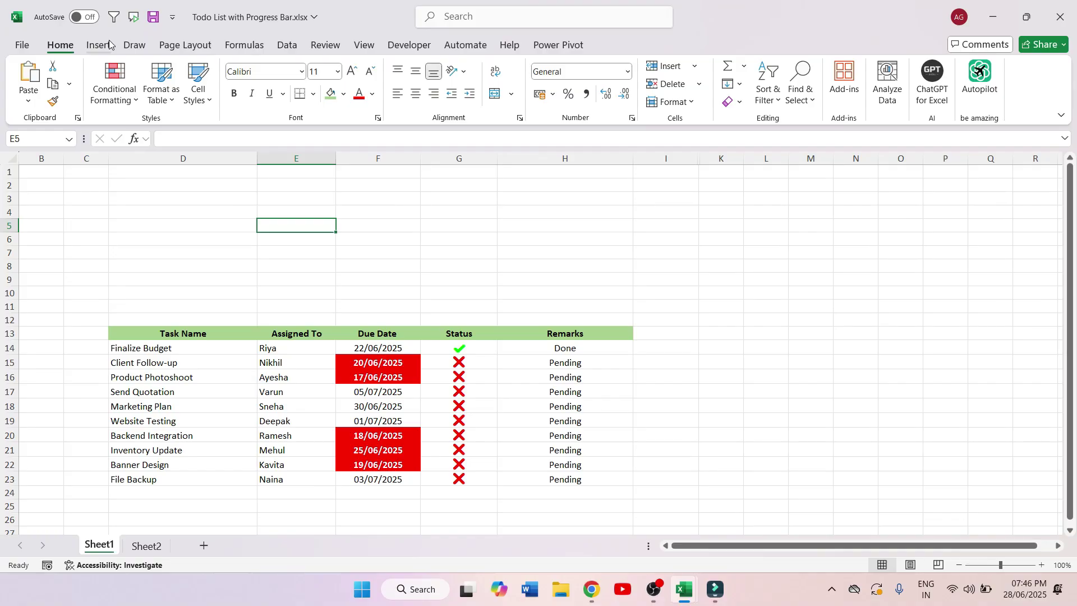
- Draw a rounded rectangle about 1.44 cm high and 4.42 cm wide on Sheet1, above the Task Name column
left_click(100, 44)
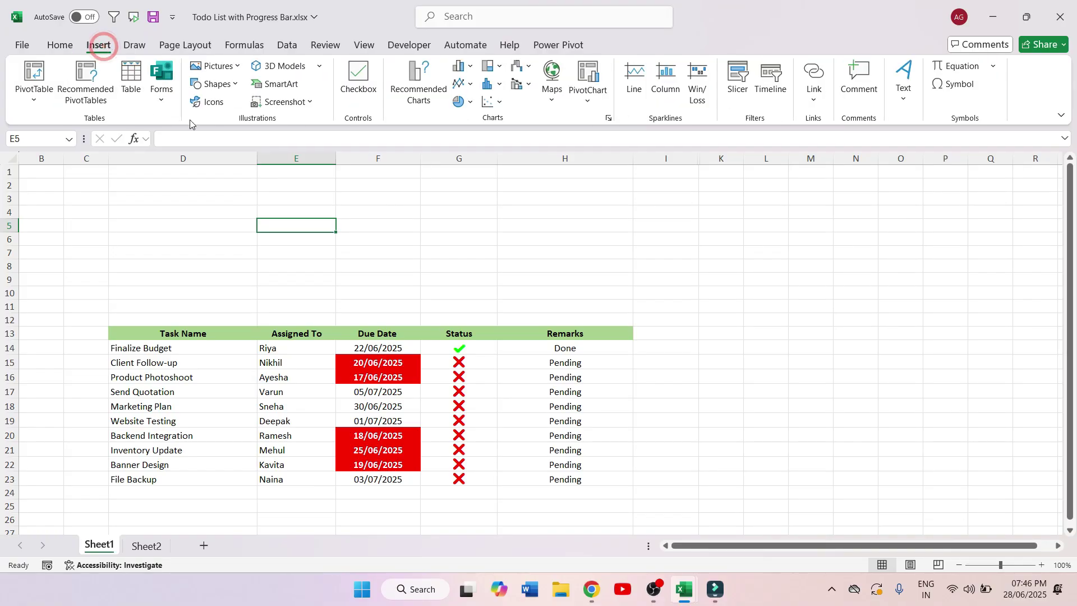
left_click(216, 83)
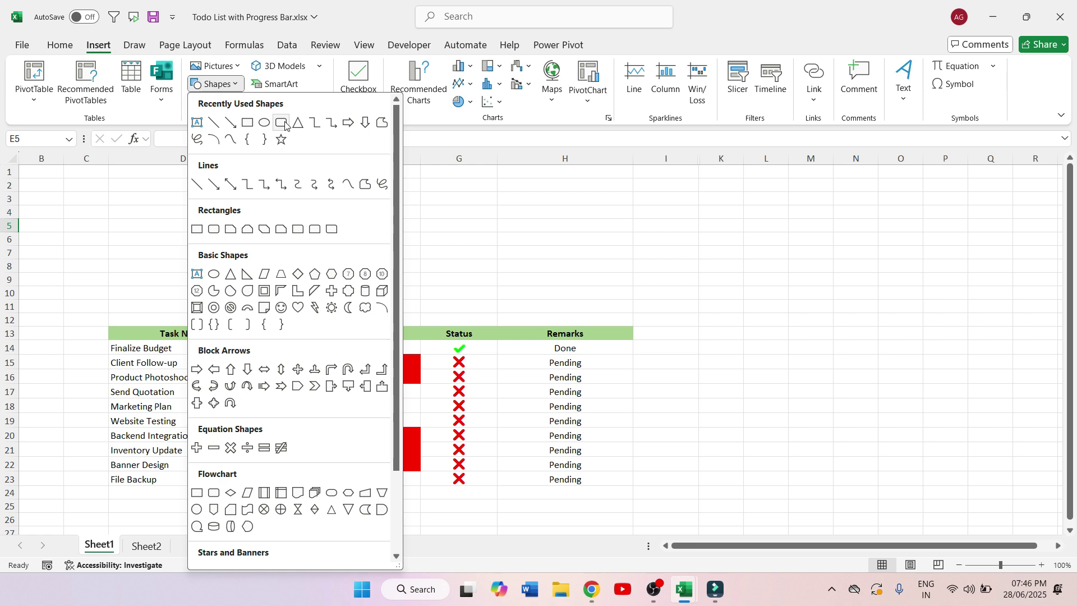
left_click(282, 123)
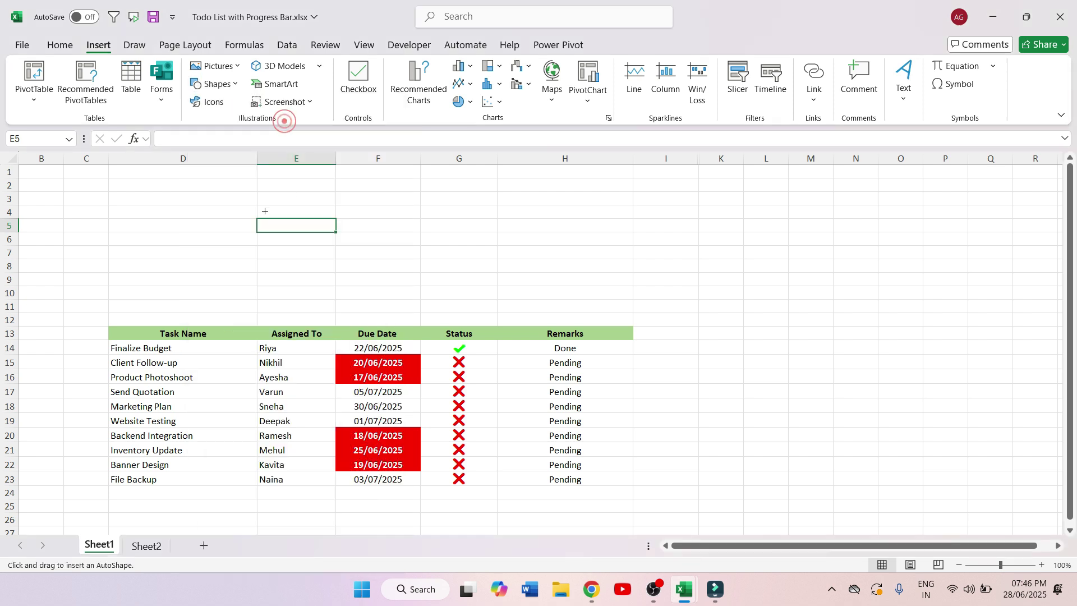
left_click_drag(129, 196, 247, 235)
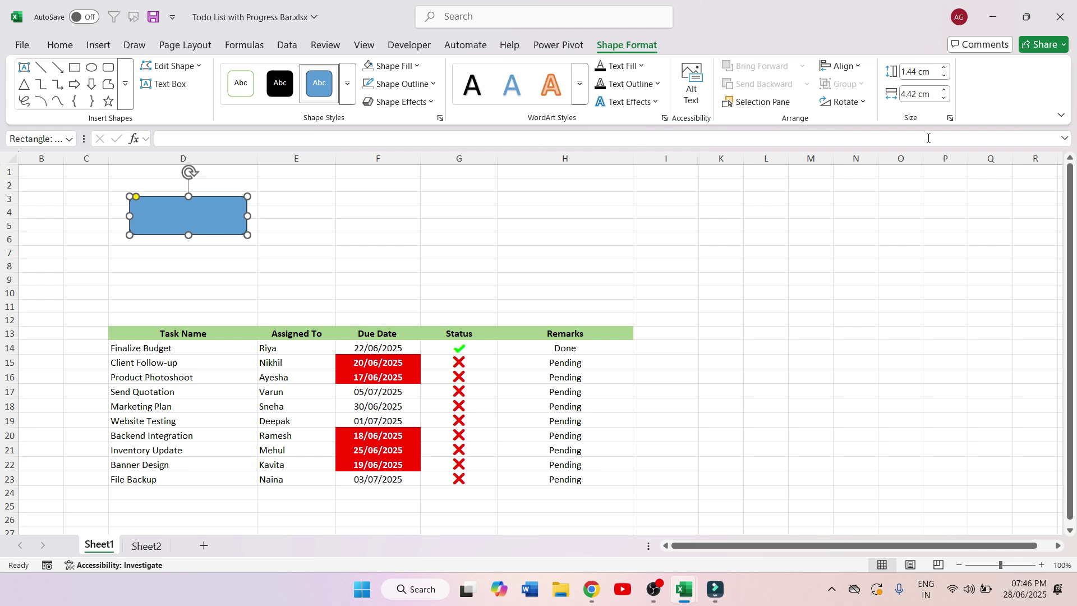
- Resize the rounded rectangle to 1.35 cm high and 4.7 cm wide, and move it to rows 2–4 at column D's left edge
left_click(910, 75)
type("1.35")
key("Tab")
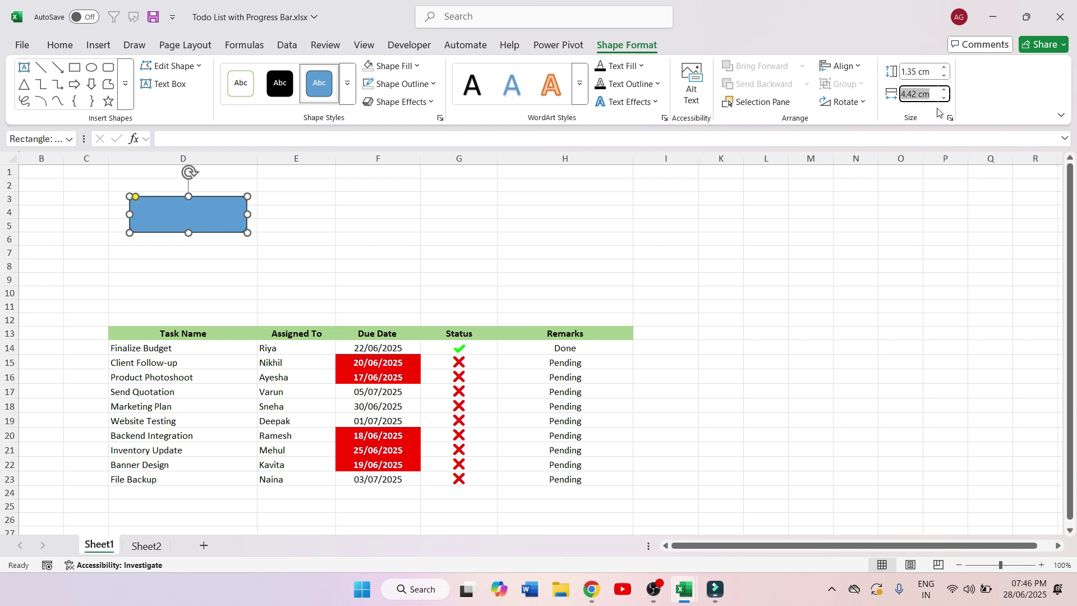
type("4.7")
key("Return")
left_click_drag(229, 210, 214, 194)
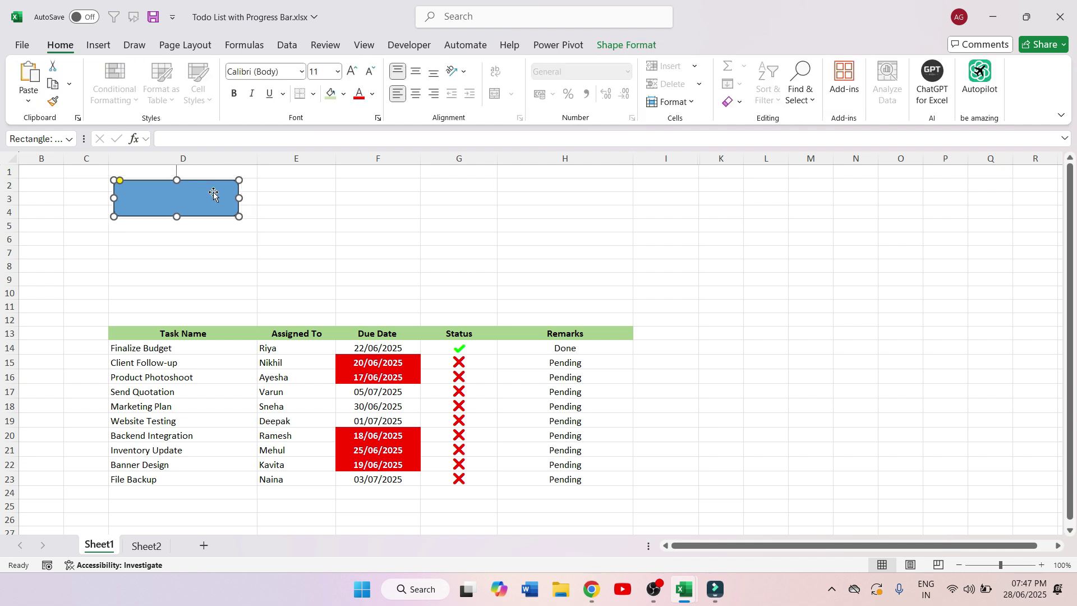
- Remove the rounded rectangle's outline and apply the centred outer shadow
left_click(626, 45)
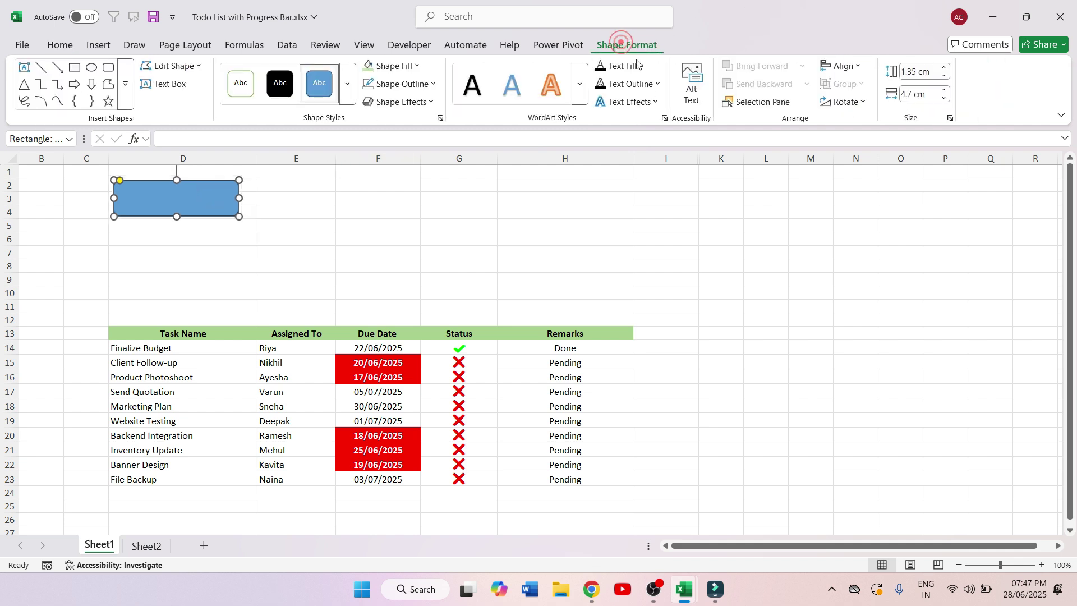
left_click(435, 85)
left_click(413, 343)
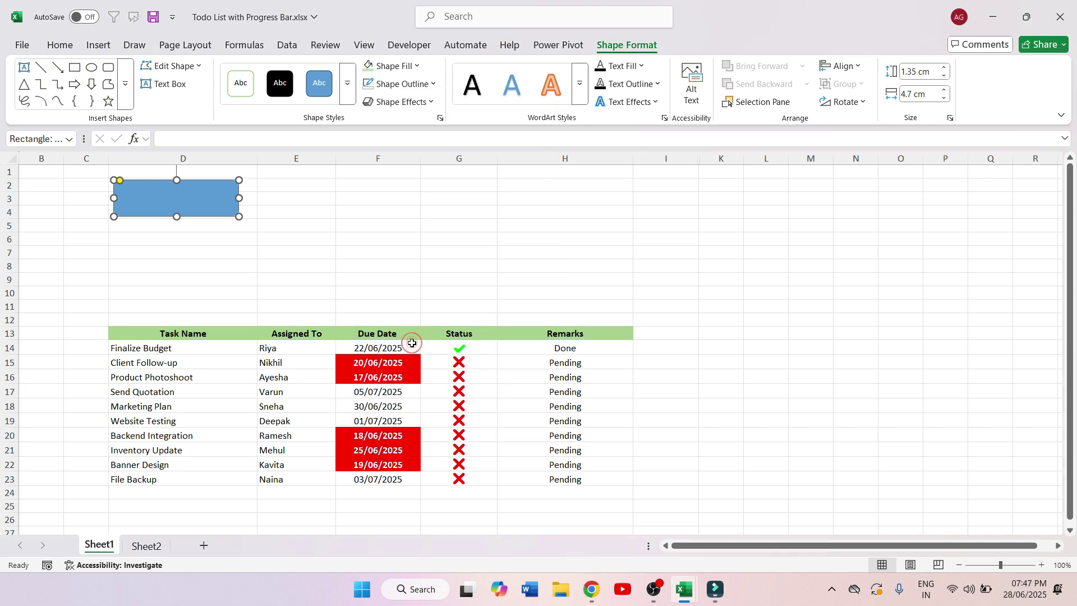
left_click(414, 102)
mouse_move(449, 159)
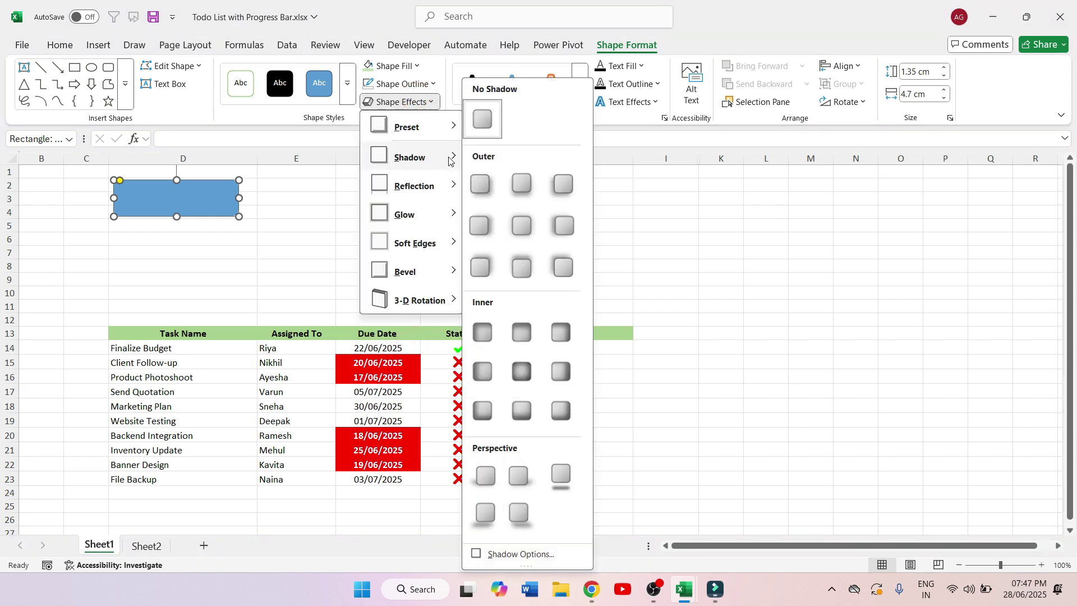
left_click(521, 226)
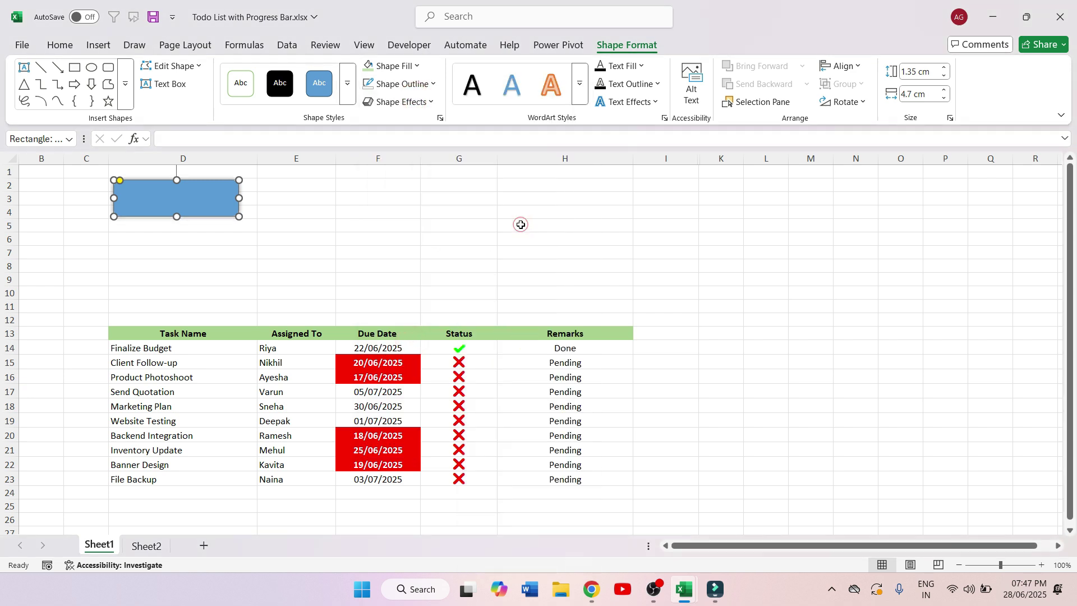
- Fill the rounded rectangle with a light green theme colour
left_click(416, 65)
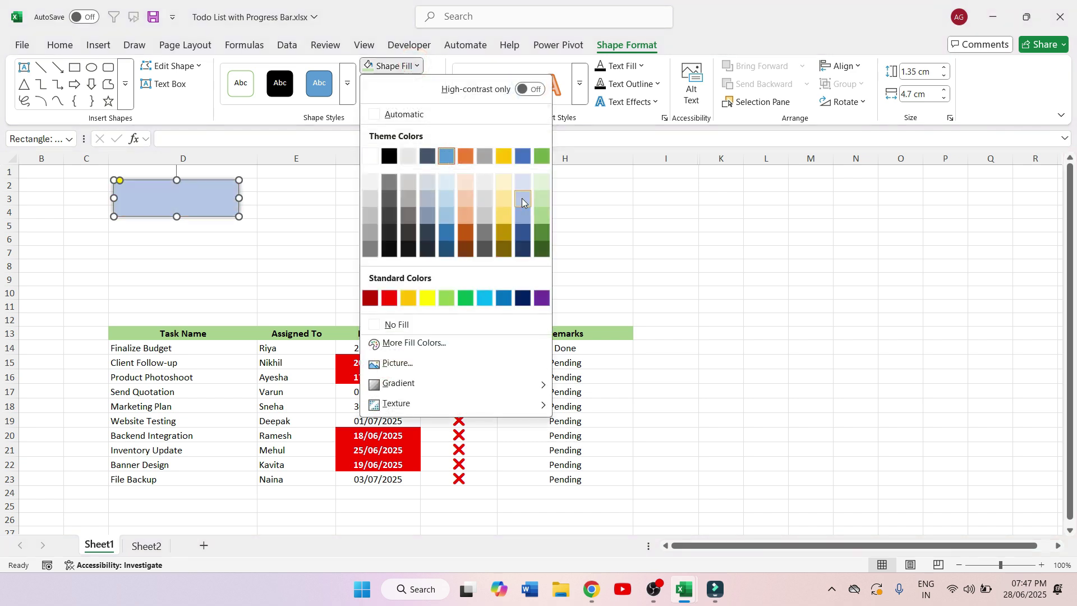
left_click(542, 200)
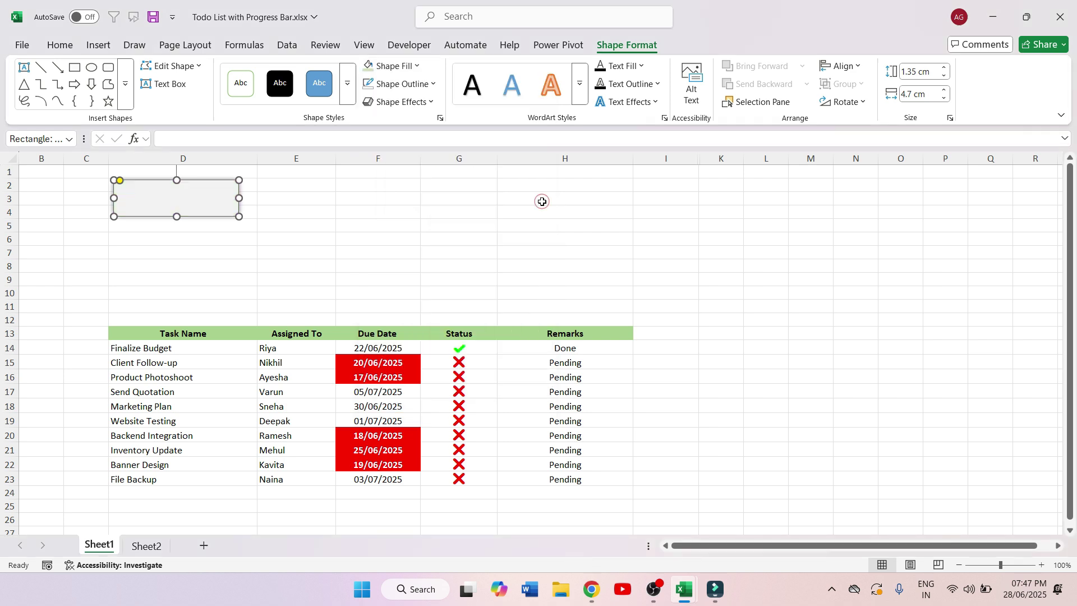
left_click(418, 85)
left_click(387, 342)
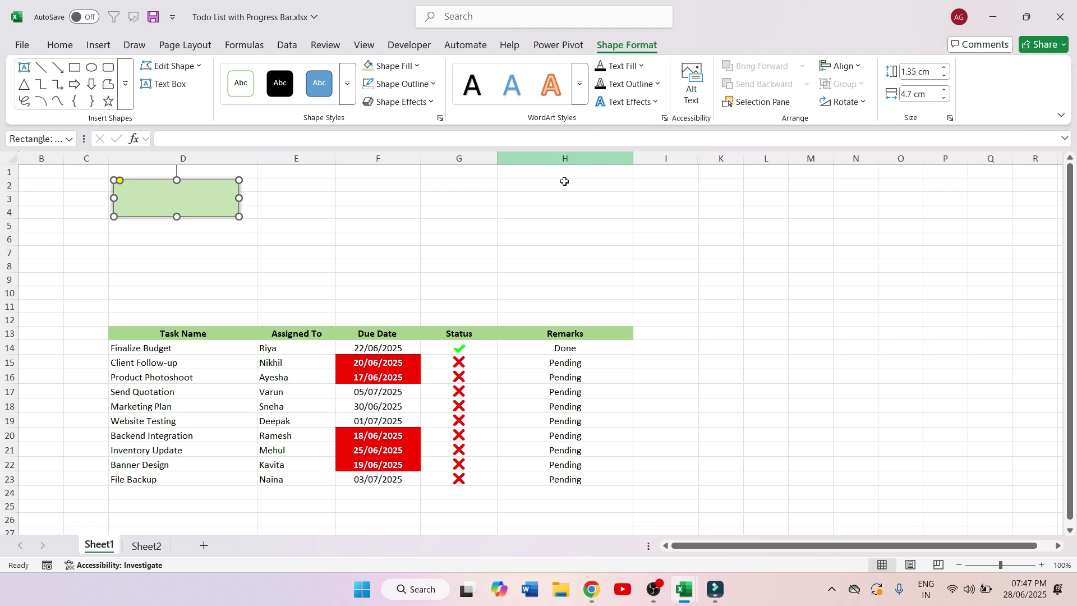
double_click(391, 252)
- Duplicate the green rounded rectangle, spread three copies across rows 2–4 beside the original, and delete the extra copy
left_click(202, 202)
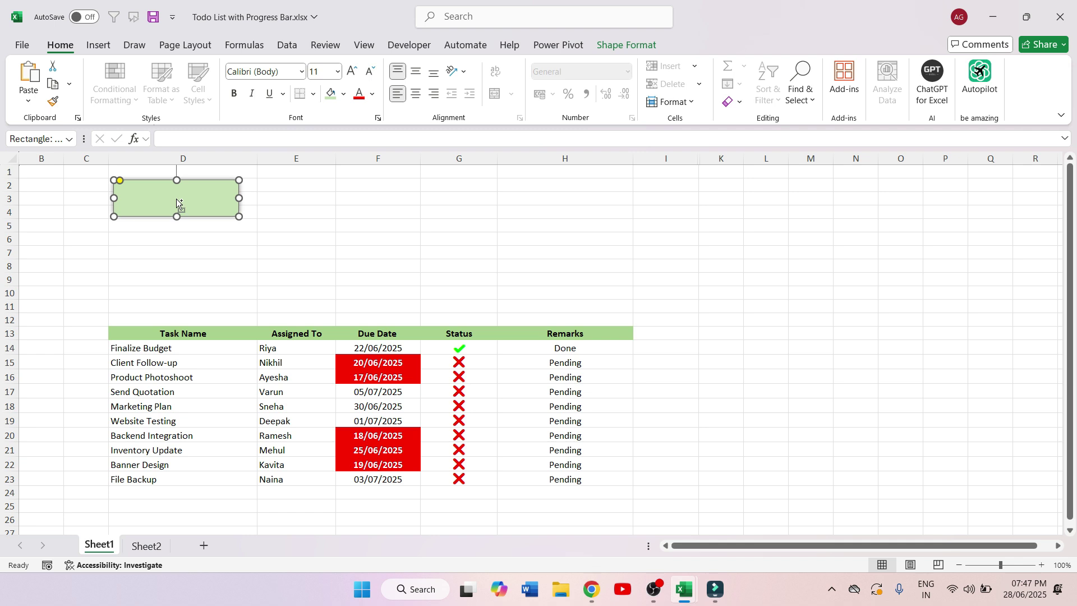
key("ctrl+d")
key("ctrl+d")
key("ctrl+d")
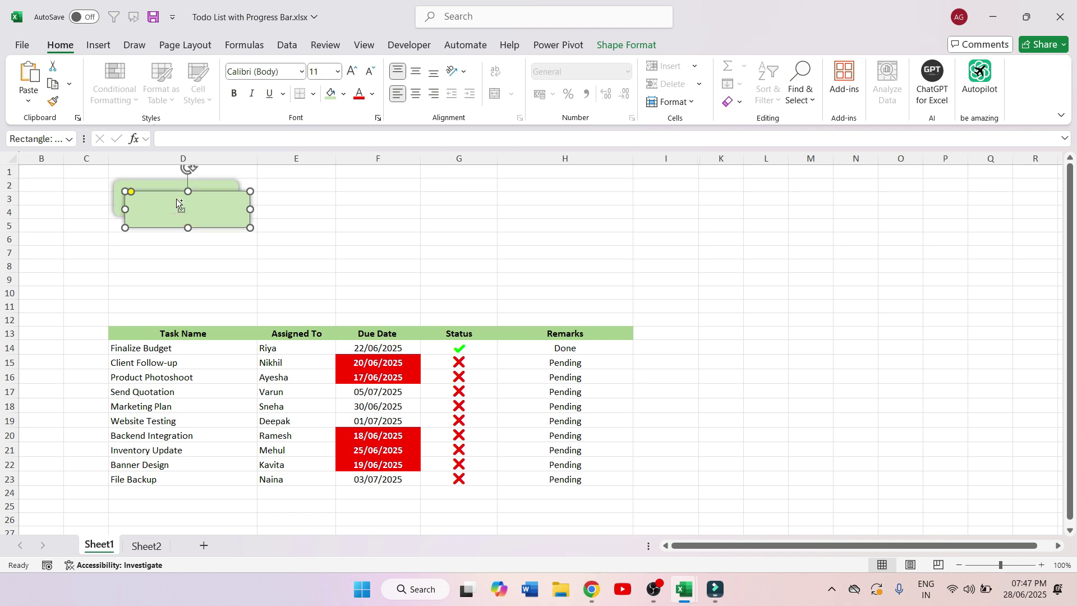
left_click_drag(213, 242, 658, 200)
left_click(236, 212)
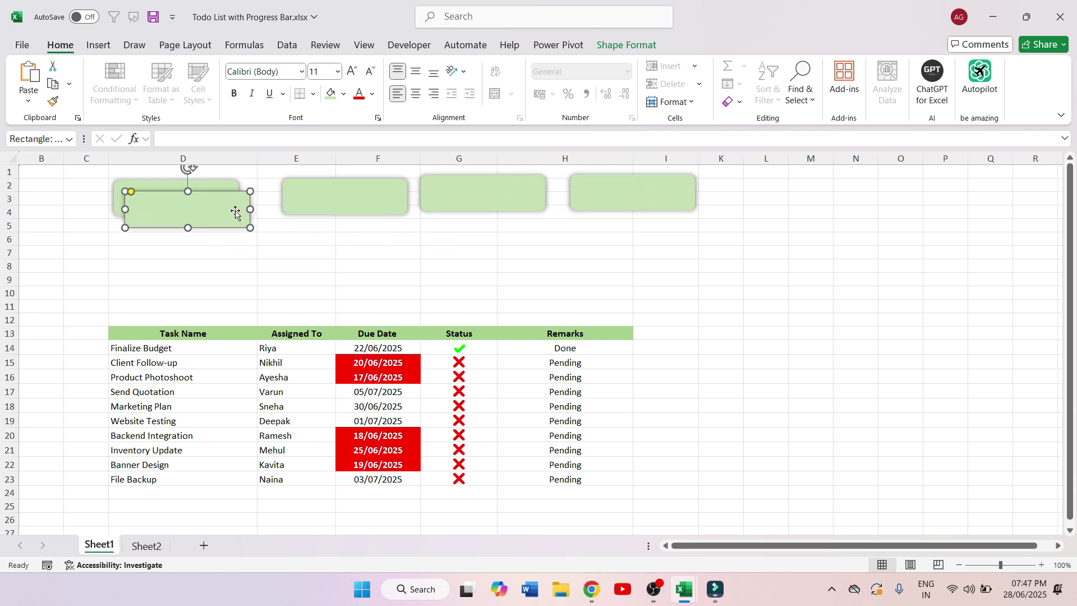
key("Delete")
- Reposition the three copied rectangles so the four cards form an aligned row from column D to column I
left_click_drag(314, 201, 298, 204)
mouse_move(459, 203)
left_mouse_down()
mouse_move(443, 209)
mouse_move(452, 210)
left_mouse_up()
left_click_drag(615, 202, 594, 209)
left_click_drag(336, 201, 322, 199)
left_click_drag(502, 210, 482, 211)
left_click_drag(626, 203, 610, 201)
left_click(752, 234)
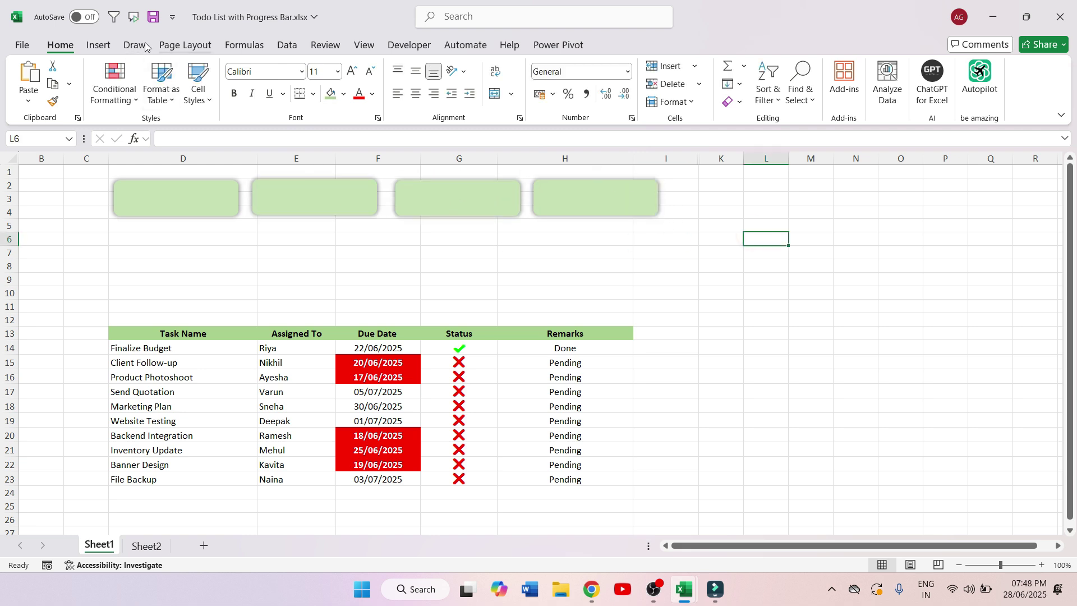
- Search the stock icons for "task" and insert three bold clipboard checklist icons and one bold list icon
left_click(99, 46)
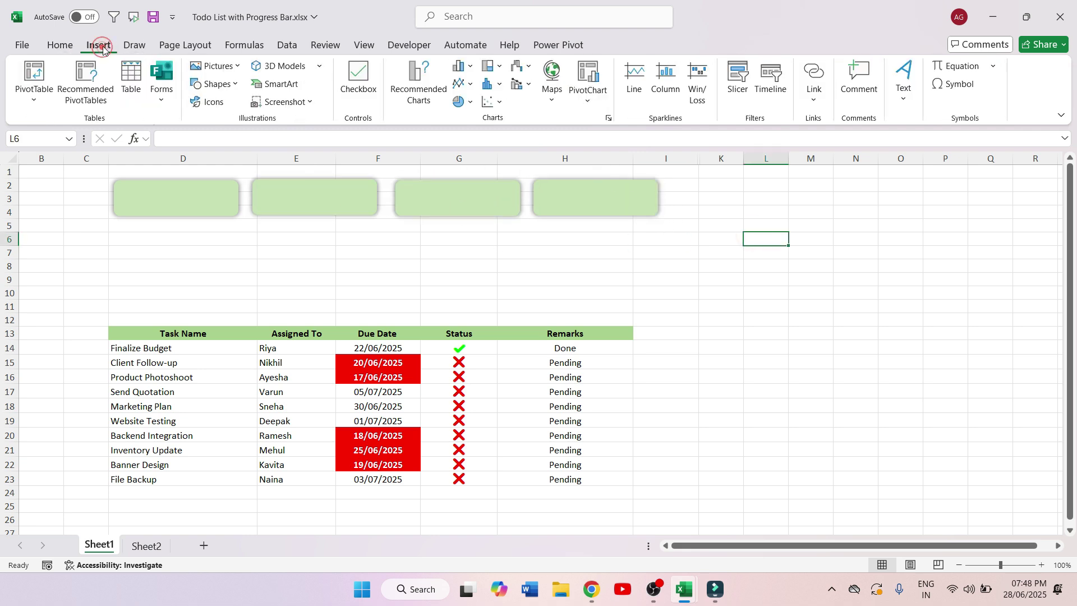
left_click(211, 103)
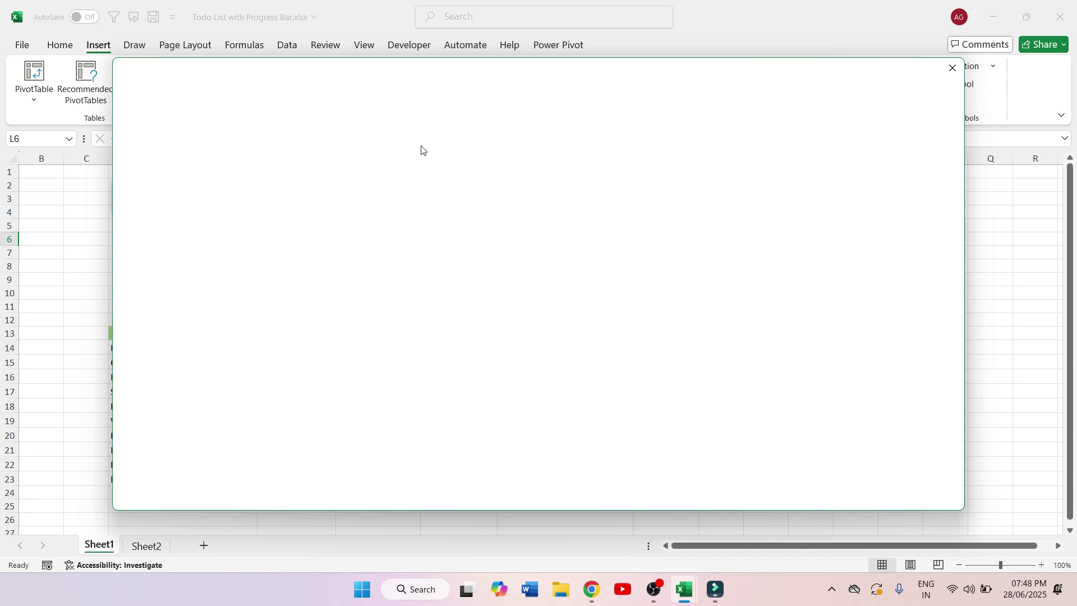
type("task")
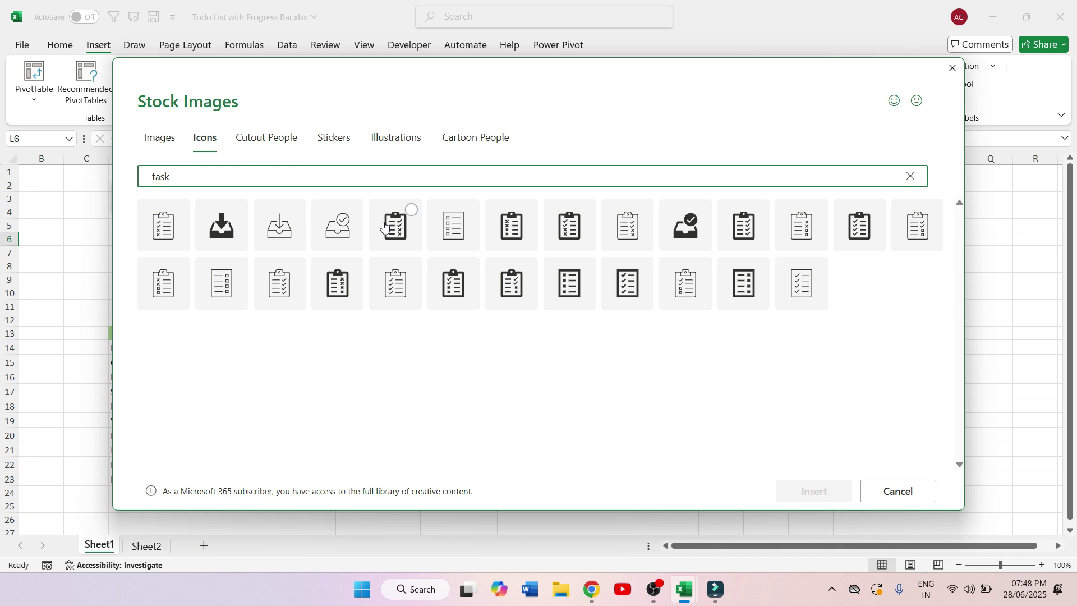
left_click(414, 213)
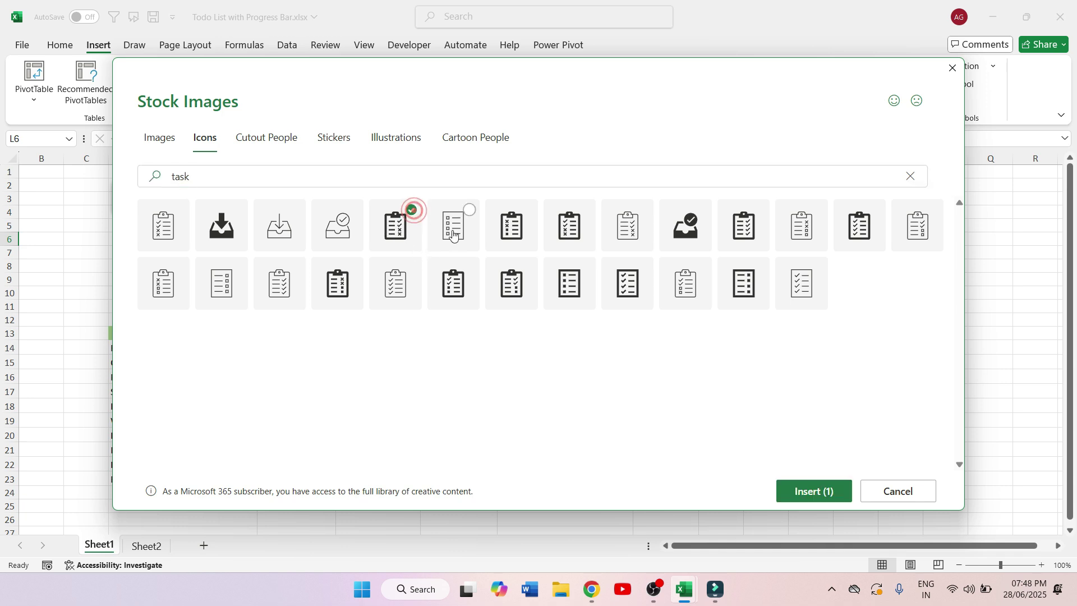
left_click(468, 214)
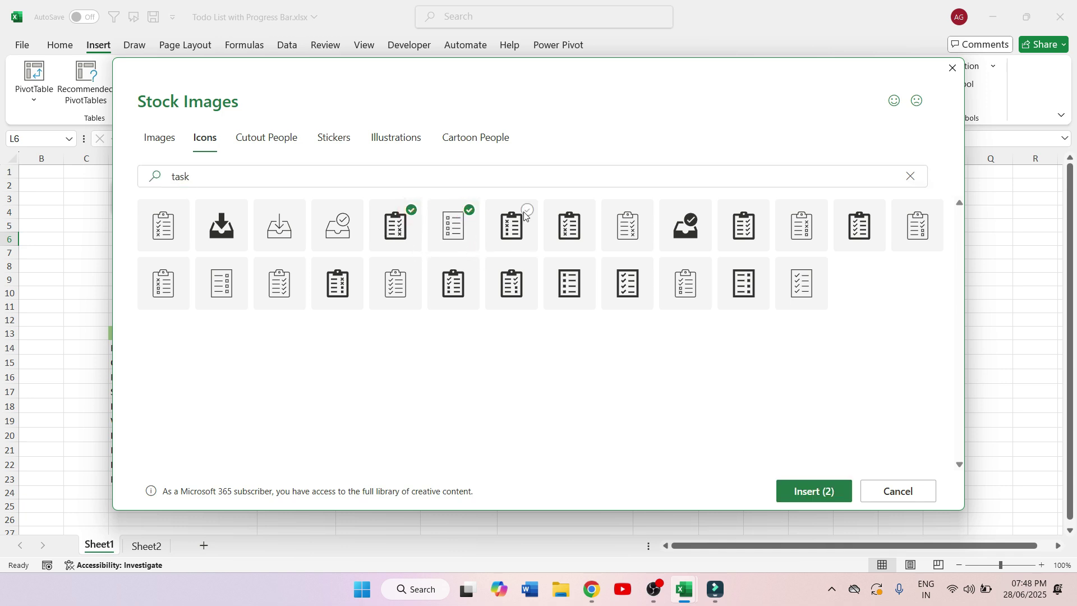
left_click(585, 210)
left_click(469, 210)
left_click(760, 268)
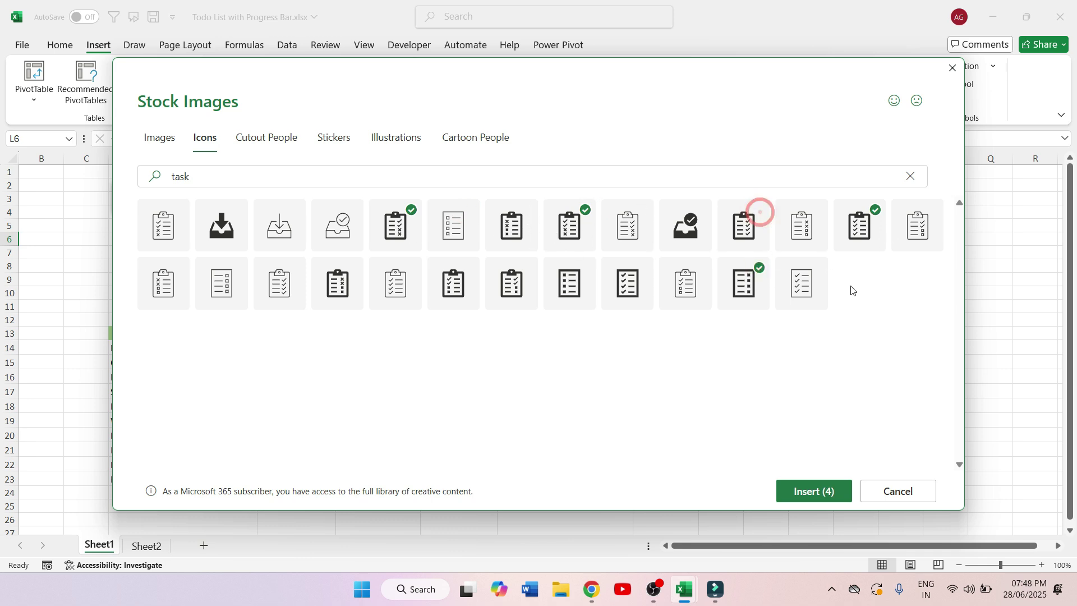
left_click(788, 499)
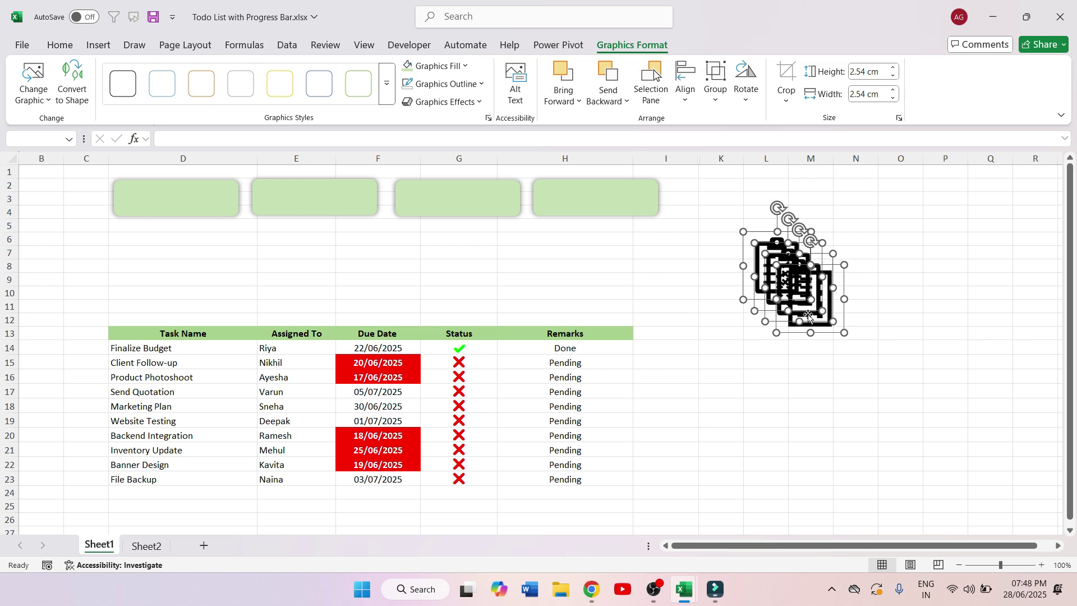
left_click(824, 356)
- Move icons below the first two cards and set the clipboard icon under the first card to 1.35 cm high
left_click_drag(781, 278, 173, 266)
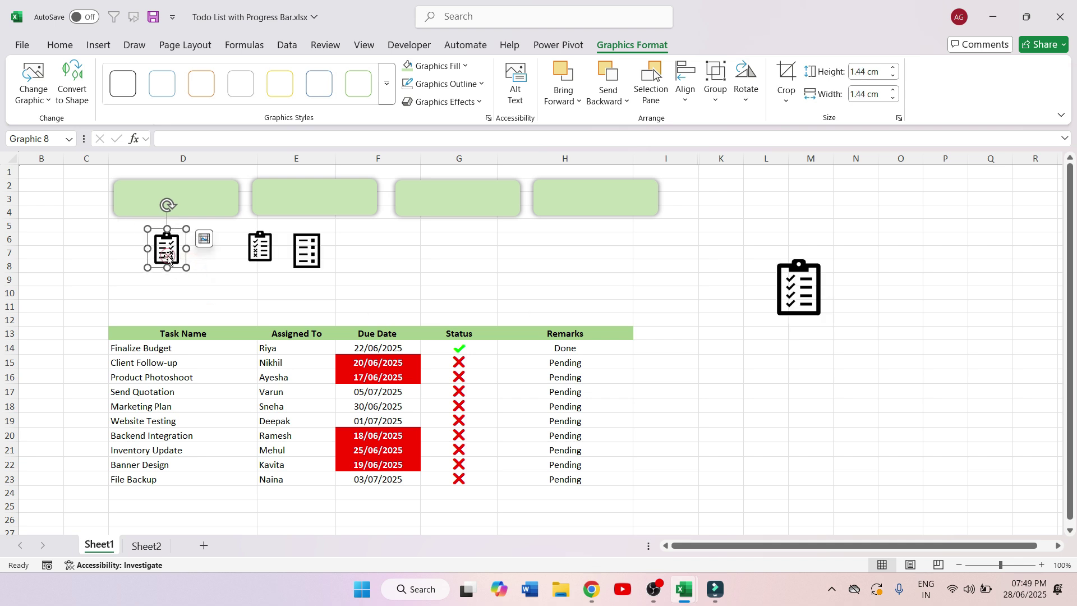
left_click(860, 72)
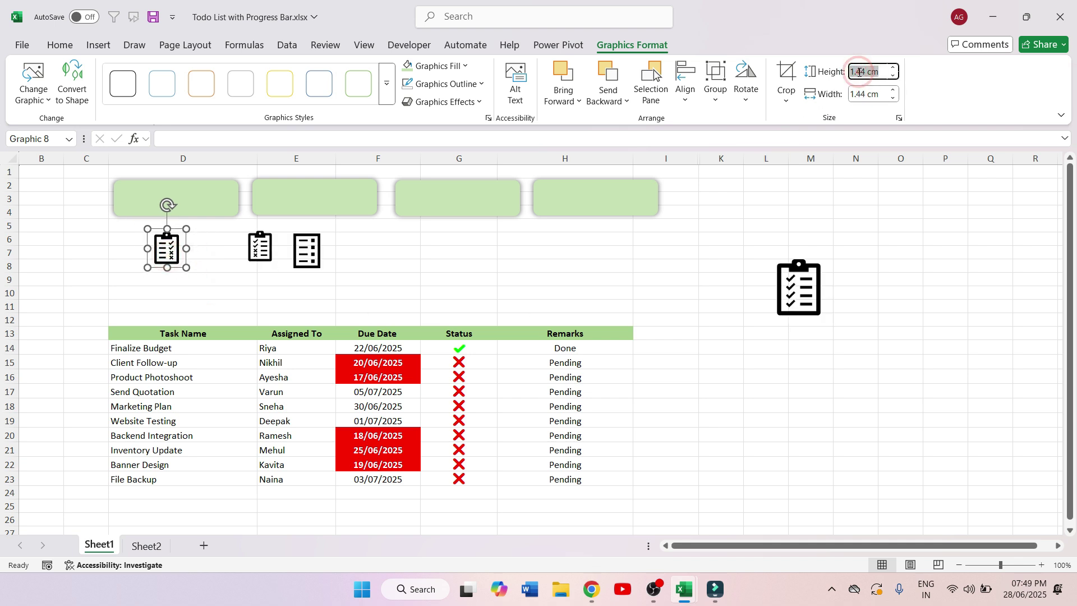
key("Tab")
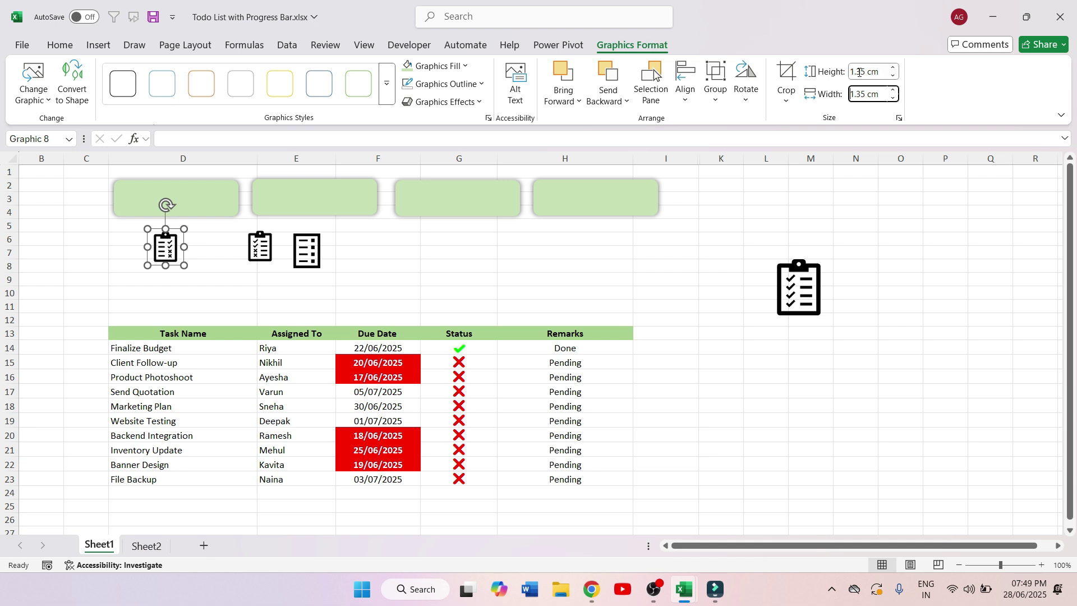
key("Tab")
- Set the height of the clipboard icon near the column D–E border to 1.35 cm
left_click(264, 256)
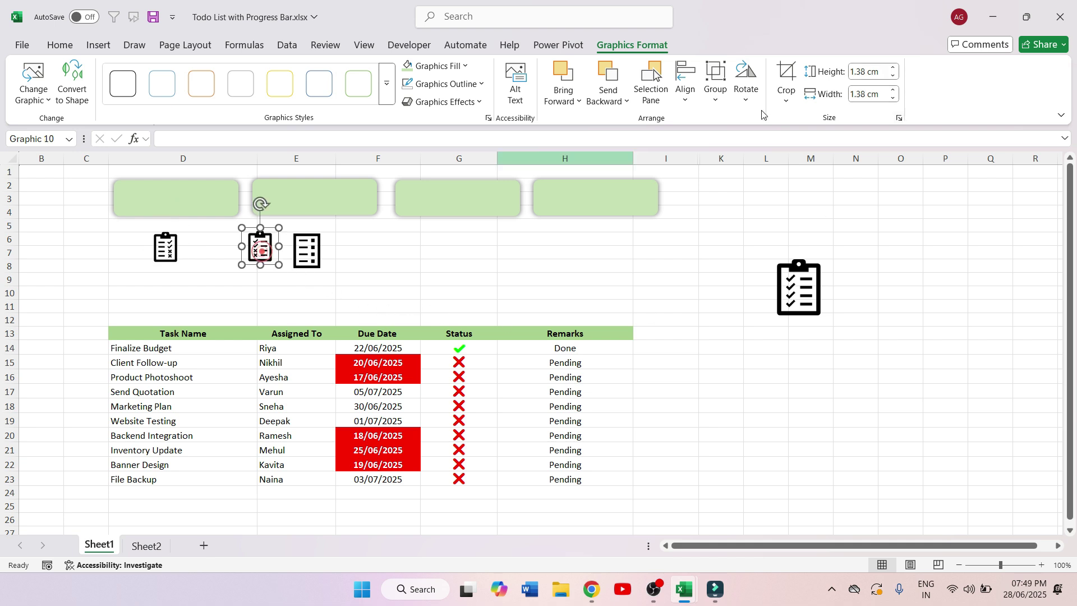
left_click(865, 72)
type("1.34")
key("BackSpace")
key("5")
key("Tab")
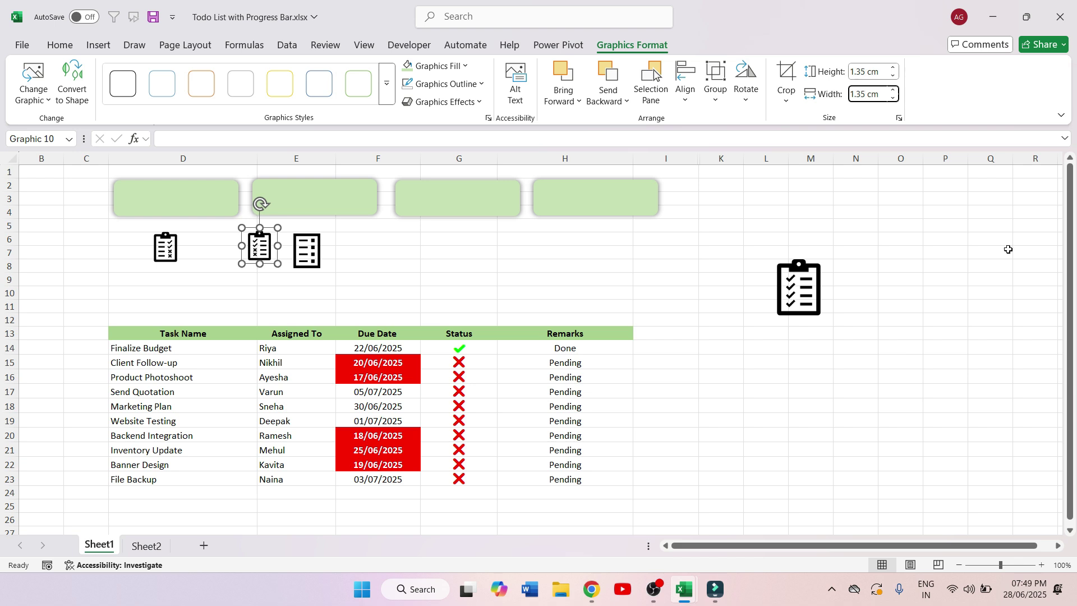
- Set the list icon and the remaining large clipboard icon near column L to 1.35 cm high
left_click(307, 252)
left_click(864, 73)
type("1.35")
key("Tab")
left_click(809, 293)
left_click(868, 72)
type("1.35")
key("Tab")
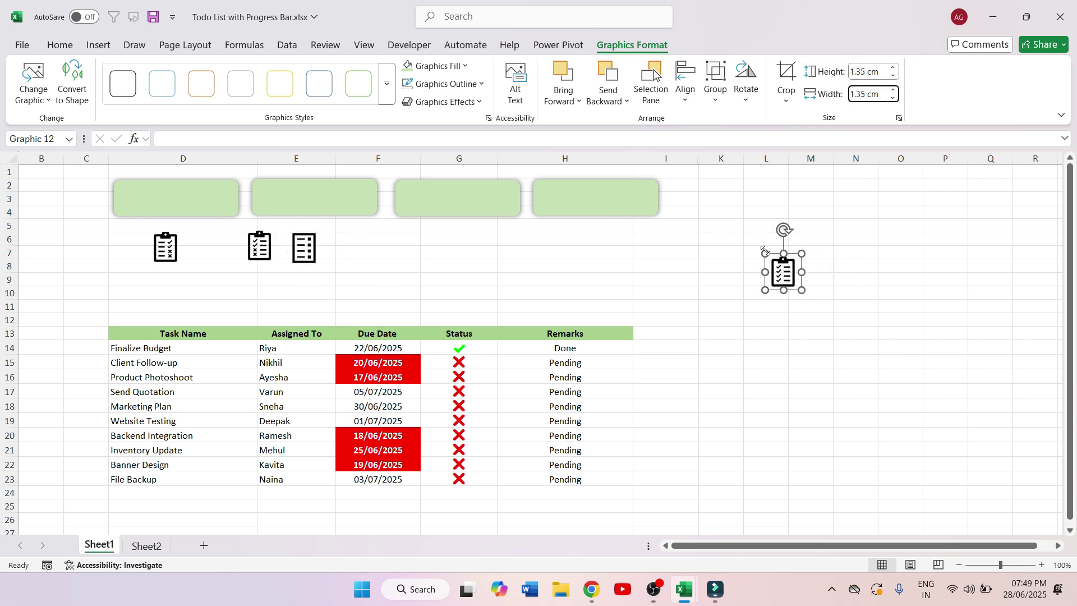
- Place the list icon at the left end of the fourth card, and clipboard icons on the first and third cards
left_click_drag(787, 281, 431, 268)
left_click(306, 253)
left_click_drag(306, 253, 555, 202)
left_click_drag(425, 270, 128, 206)
left_click_drag(169, 256, 416, 206)
- Place the remaining clipboard icon on the second card and nudge it into line at the card's left end
left_click_drag(263, 255, 279, 206)
key("Left")
key("Left")
key("Left")
key("Left")
key("Left")
key("Left")
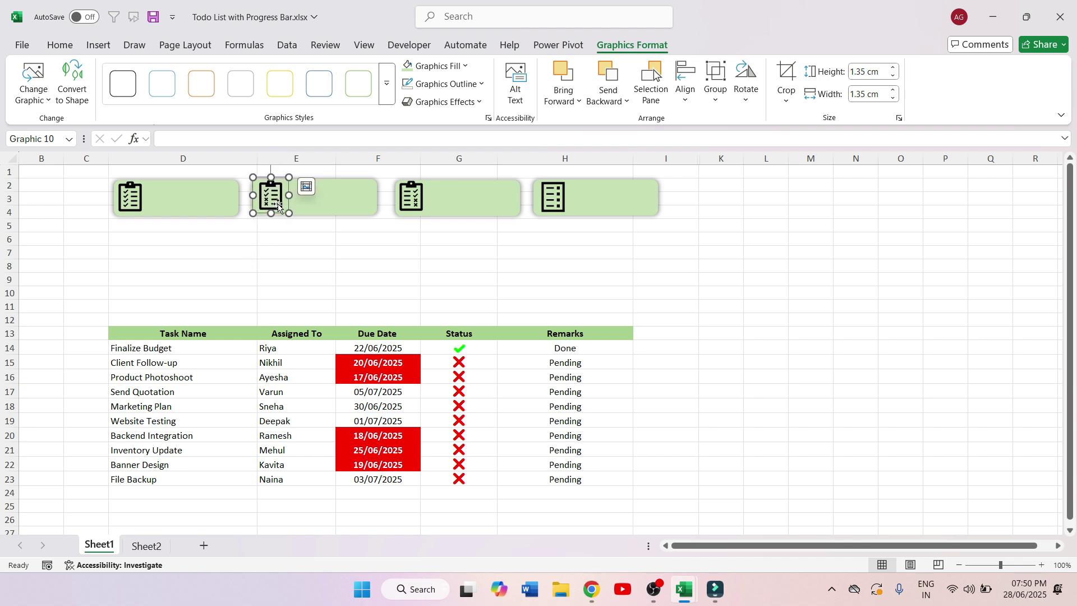
key("Up")
left_click(459, 266)
- Insert plain black WordArt below the cards with the text "Total Task"
left_click(96, 46)
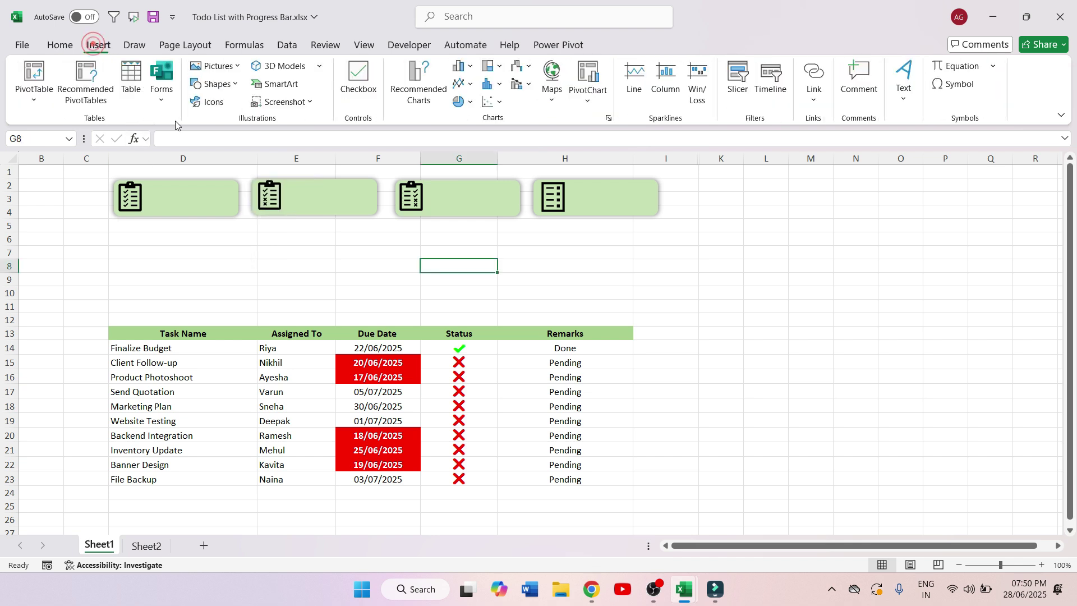
left_click(906, 96)
left_click(969, 147)
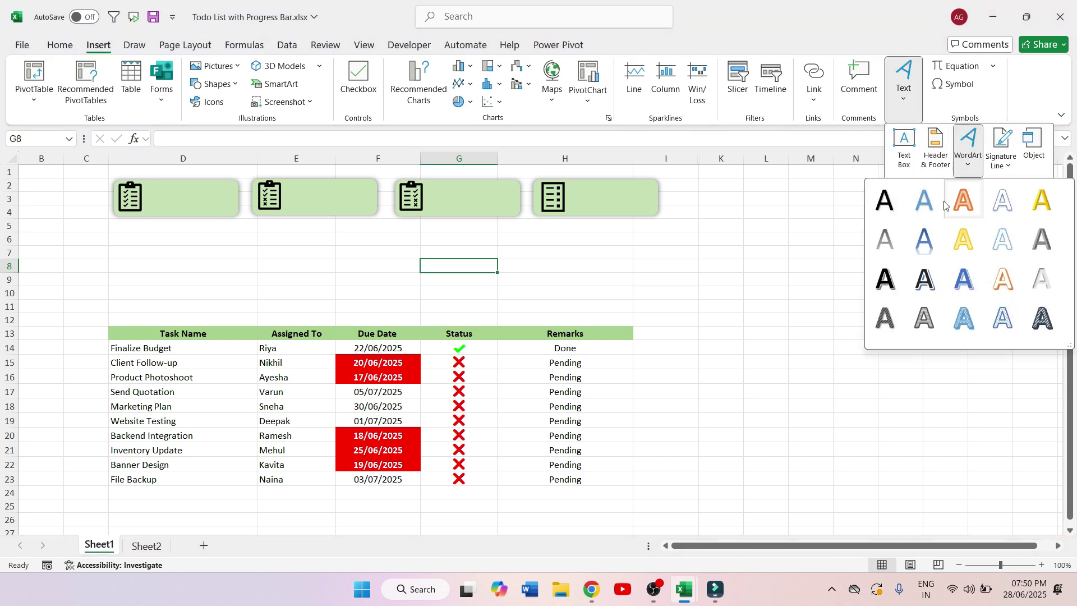
left_click(886, 200)
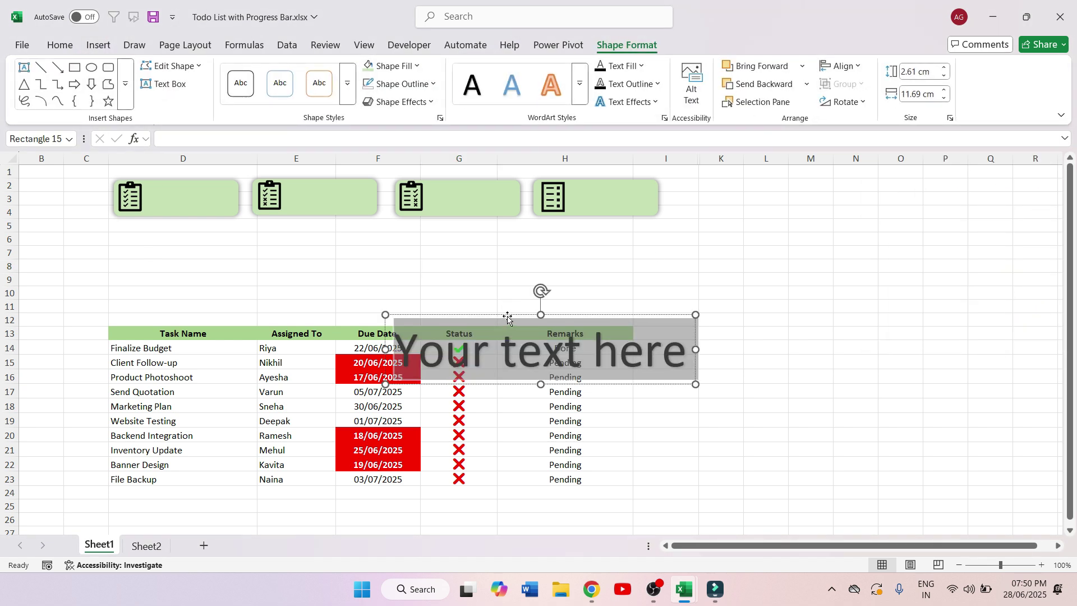
left_click_drag(507, 318, 410, 230)
triple_click(422, 264)
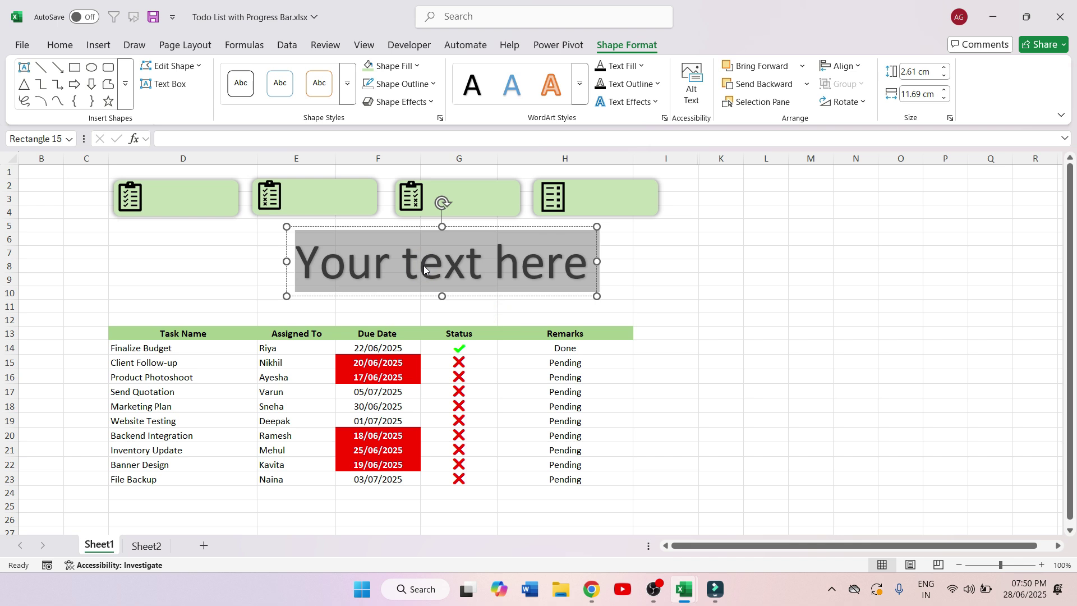
type("Total Task")
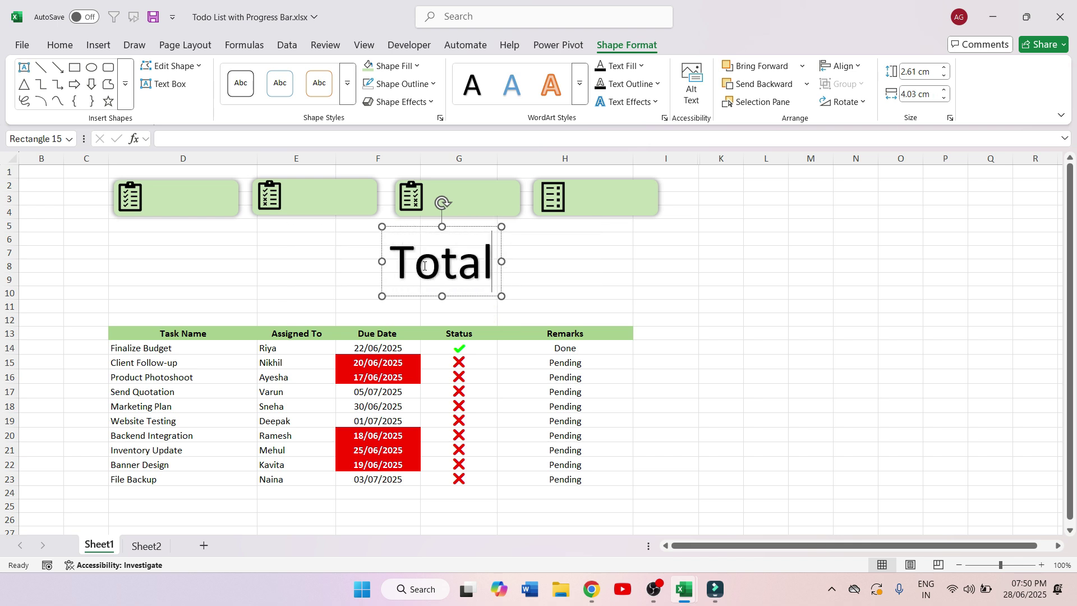
left_click(513, 267)
left_click_drag(552, 300, 391, 238)
left_click(372, 260)
key("ctrl+z")
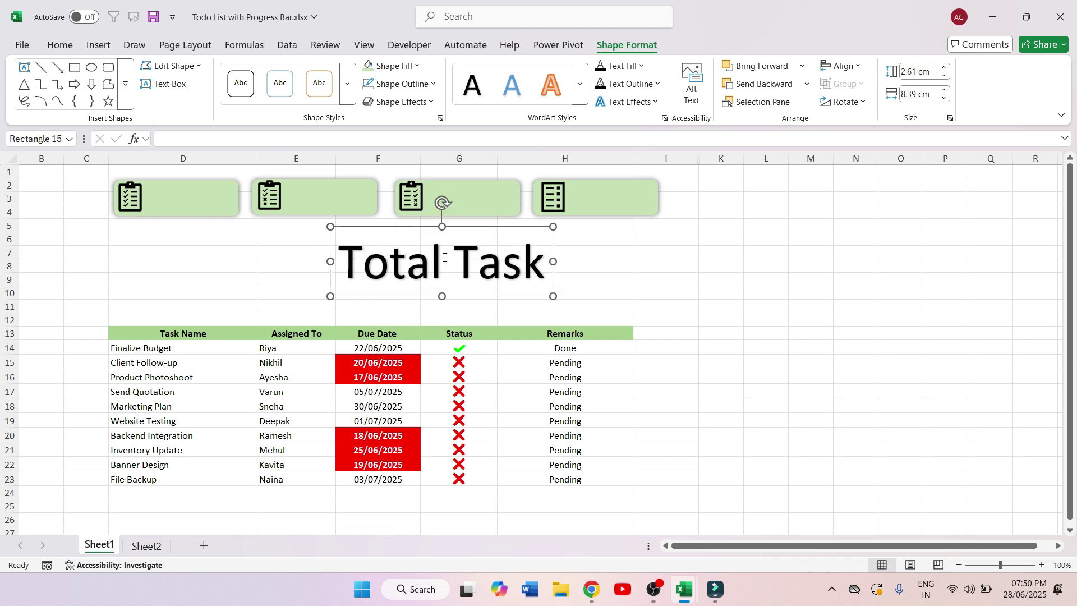
- Set the "Total Task" WordArt to font size 14 and move it to the upper part of the first card
triple_click(445, 258)
left_click(63, 47)
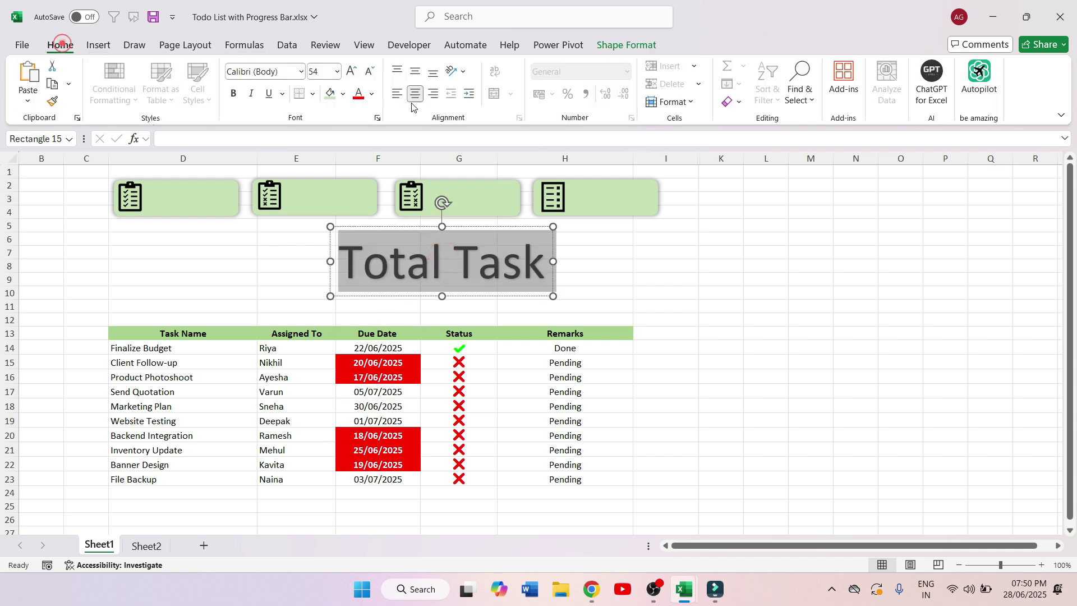
type("14")
key("Return")
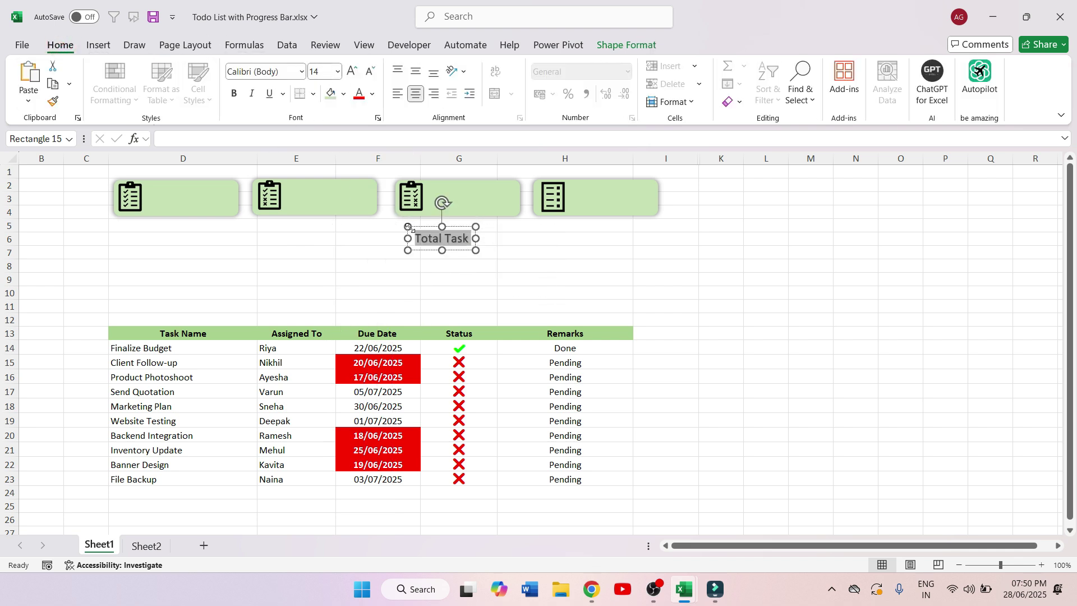
left_click_drag(423, 251, 172, 203)
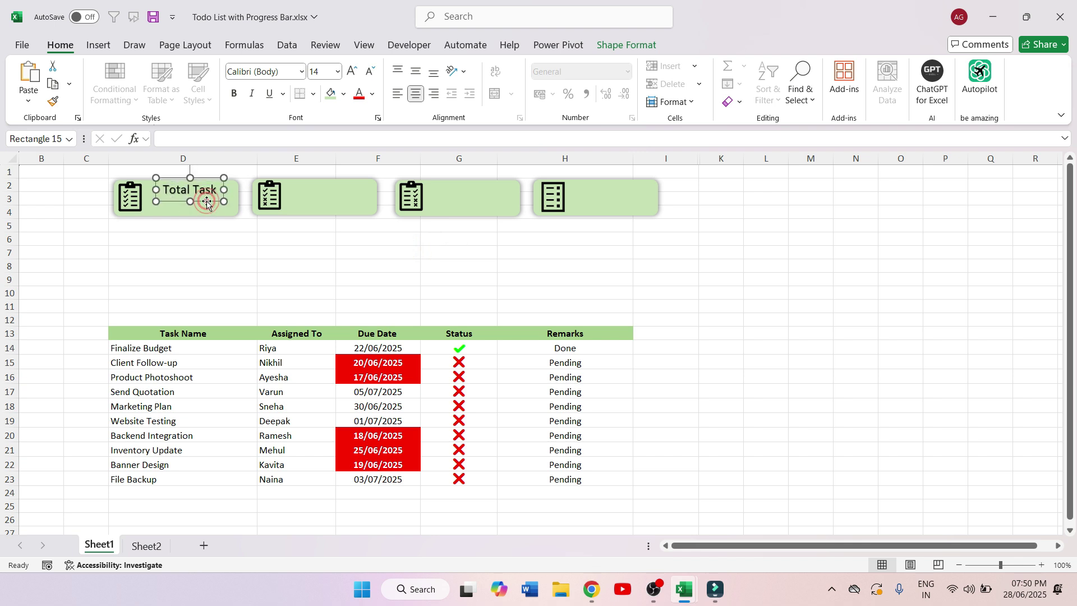
- Paste three copies of the "Total Task" label and place one on each of the other three cards
left_click(286, 263)
key("ctrl+v")
key("ctrl+v")
key("ctrl+v")
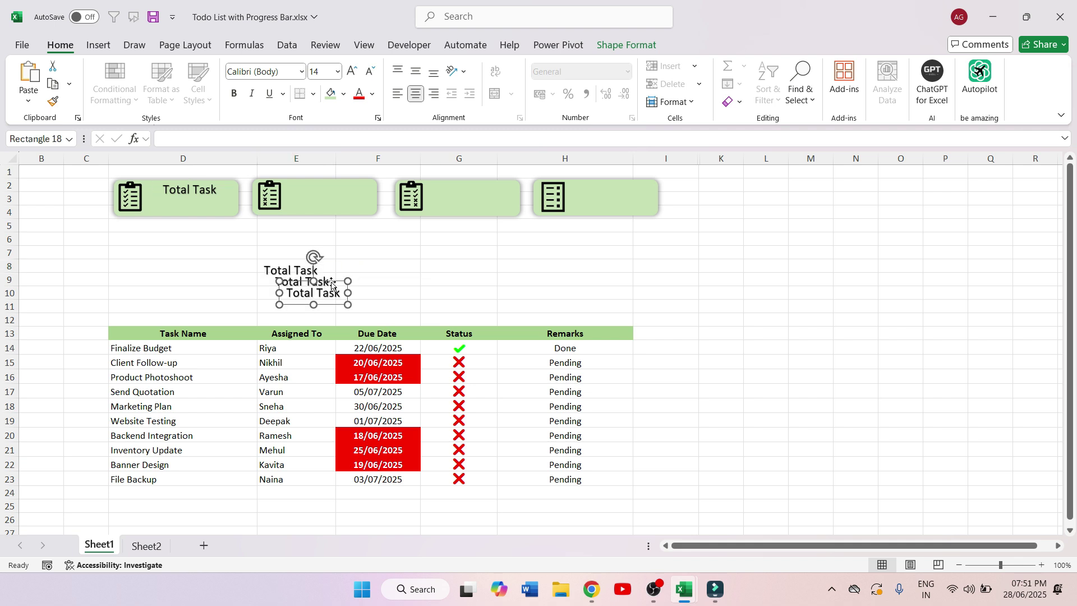
left_click_drag(331, 282, 483, 189)
left_click(292, 271)
left_click_drag(307, 282, 619, 201)
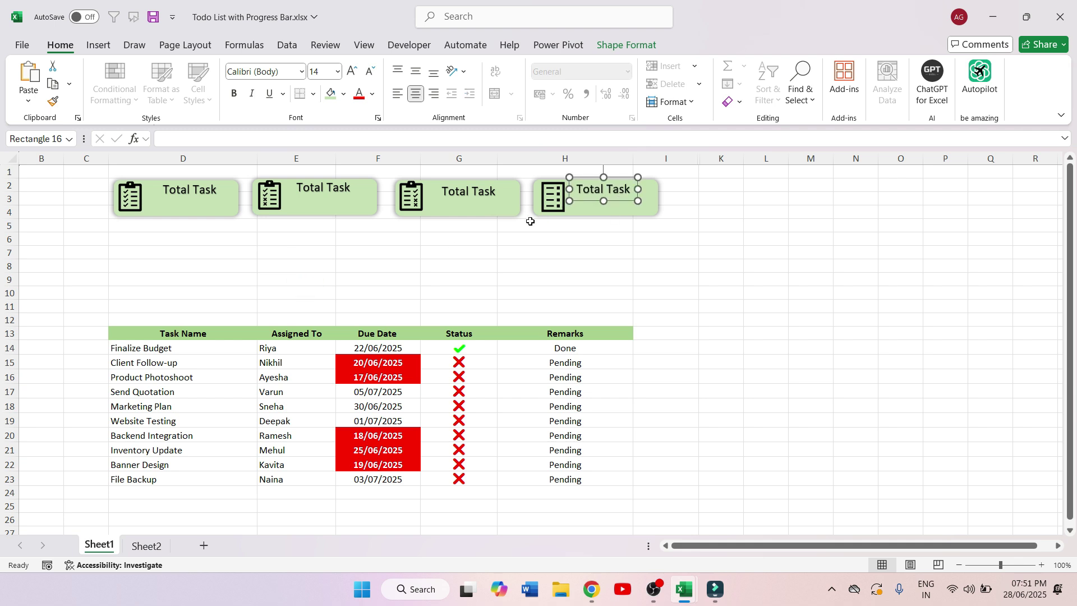
- Change the second card's label to "Overdue"
triple_click(331, 188)
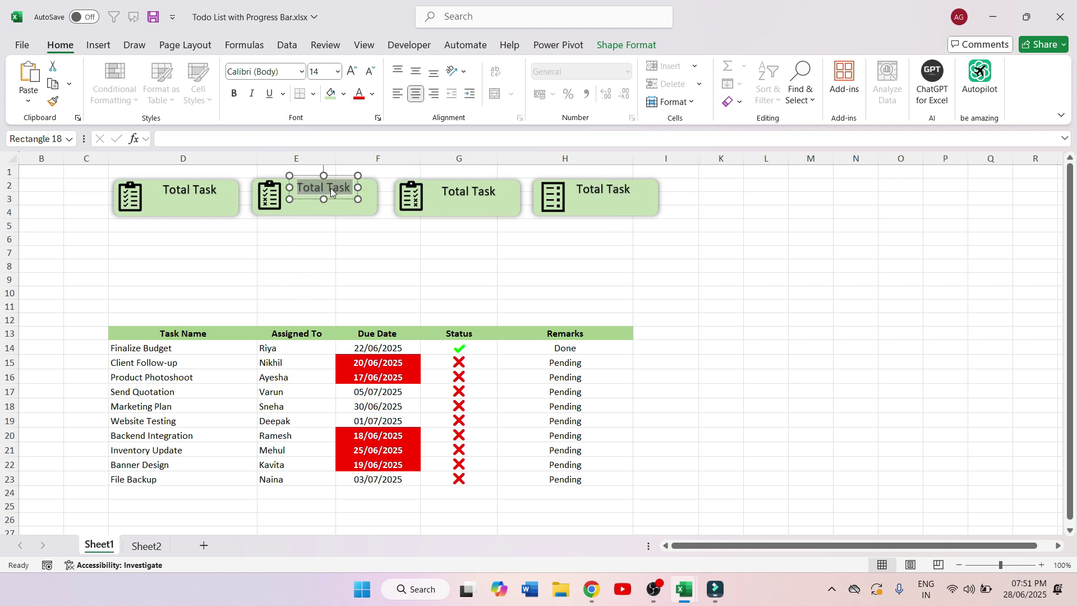
type("O")
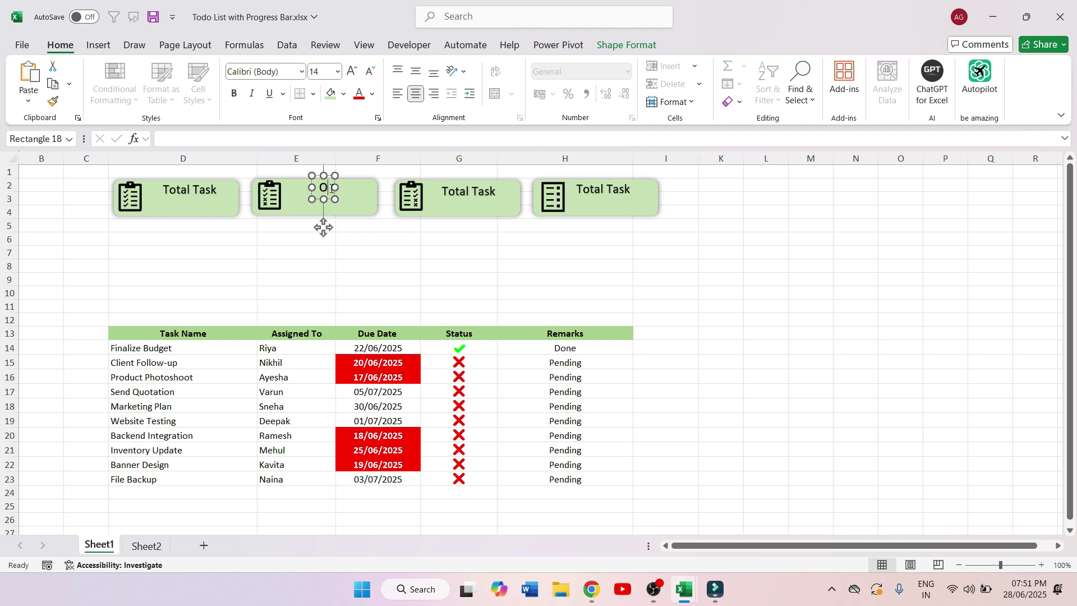
type("verdue")
- Change the third card's label to "Pending Task" and the fourth card's label to "Completed"
triple_click(445, 192)
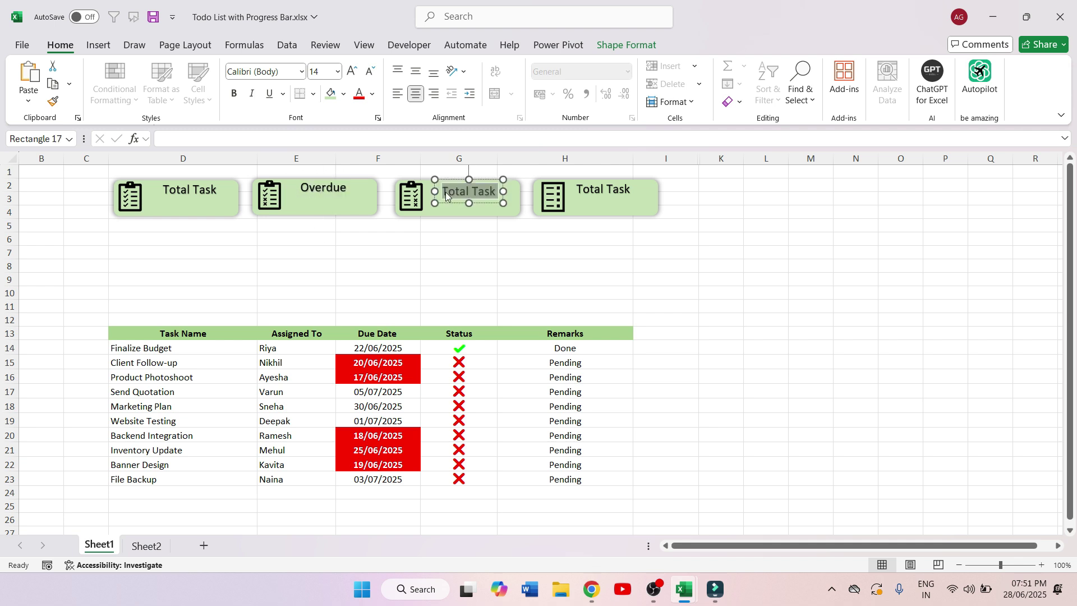
type("Pending Task")
left_click(614, 192)
triple_click(614, 194)
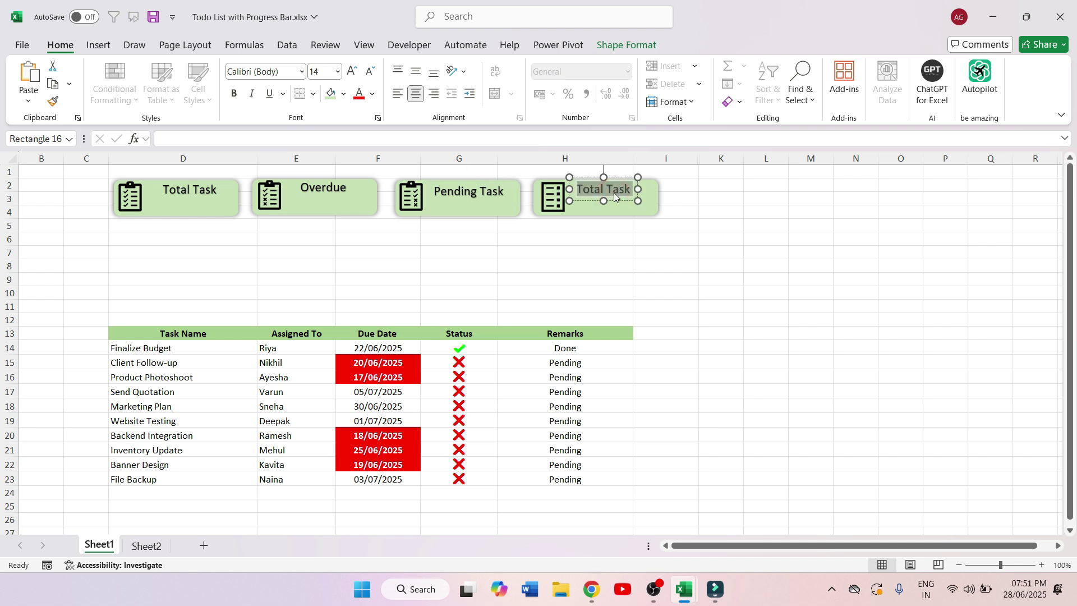
type("Completed")
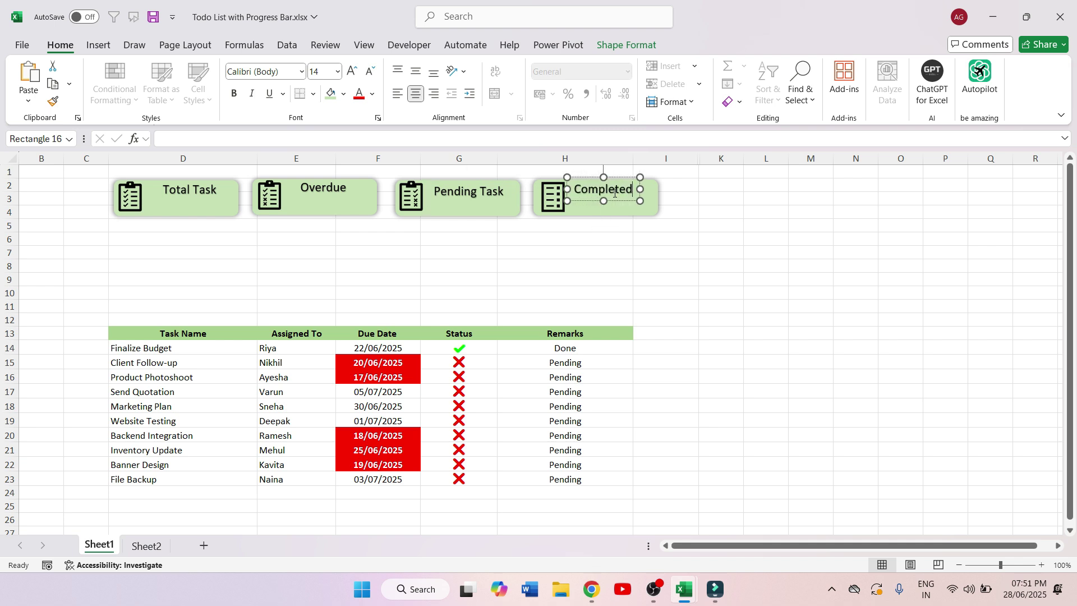
- Duplicate the "Total Task" label beneath itself in the first card and link the copy to cell B1 of Sheet2
left_click(180, 202)
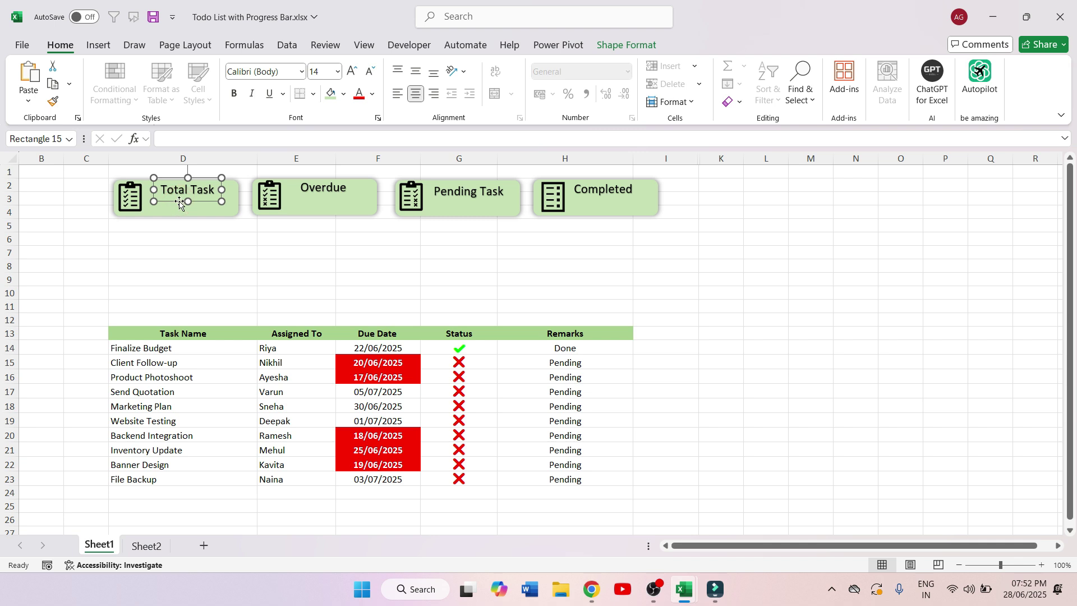
key("ctrl+d")
left_click_drag(185, 213, 173, 217)
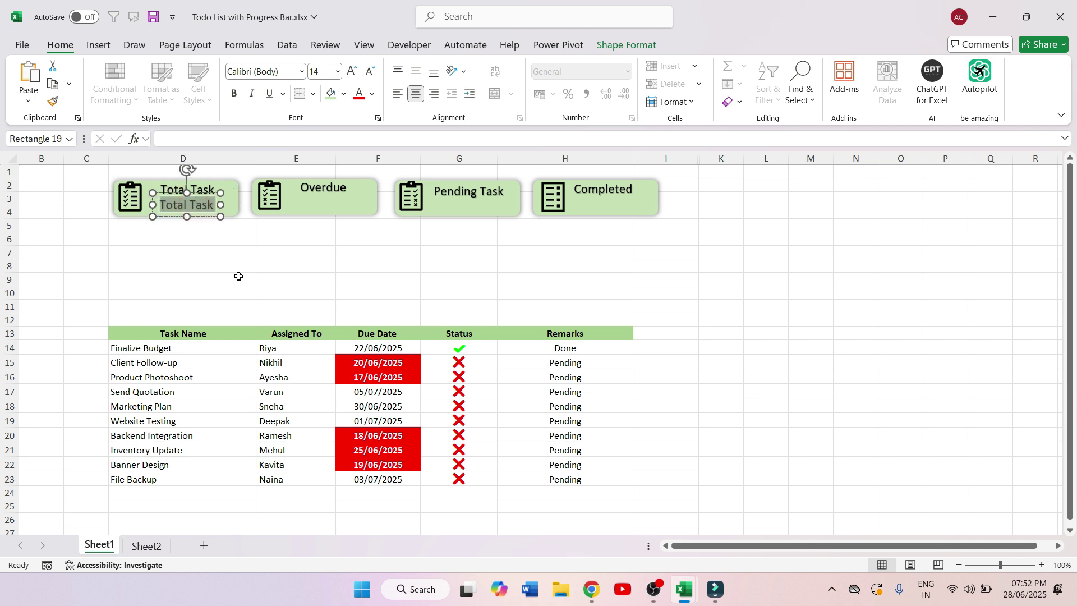
type("=")
key("BackSpace")
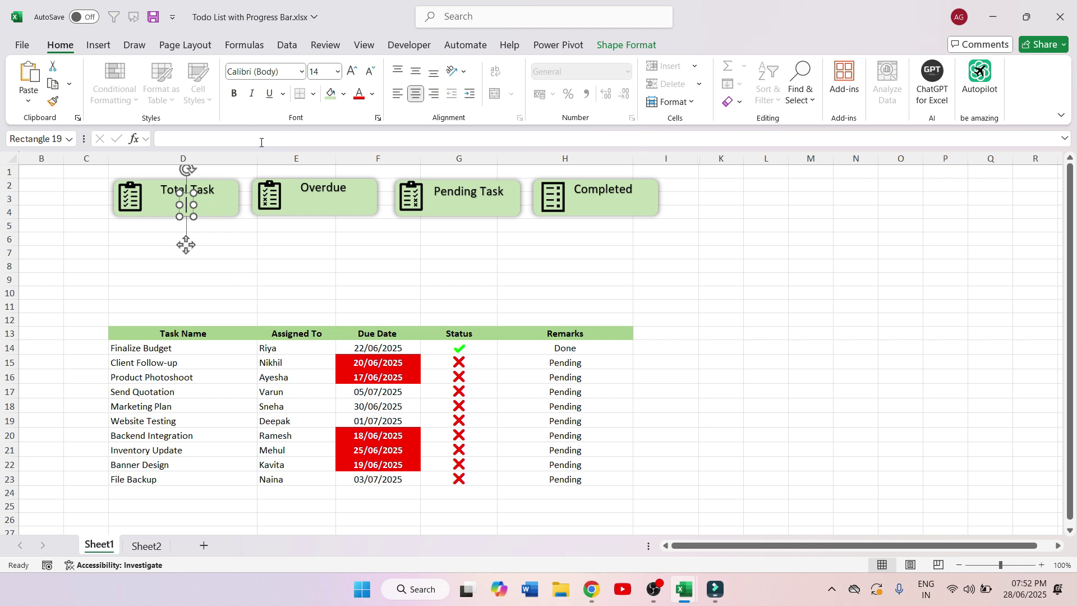
left_click(232, 139)
type("=")
left_click(146, 546)
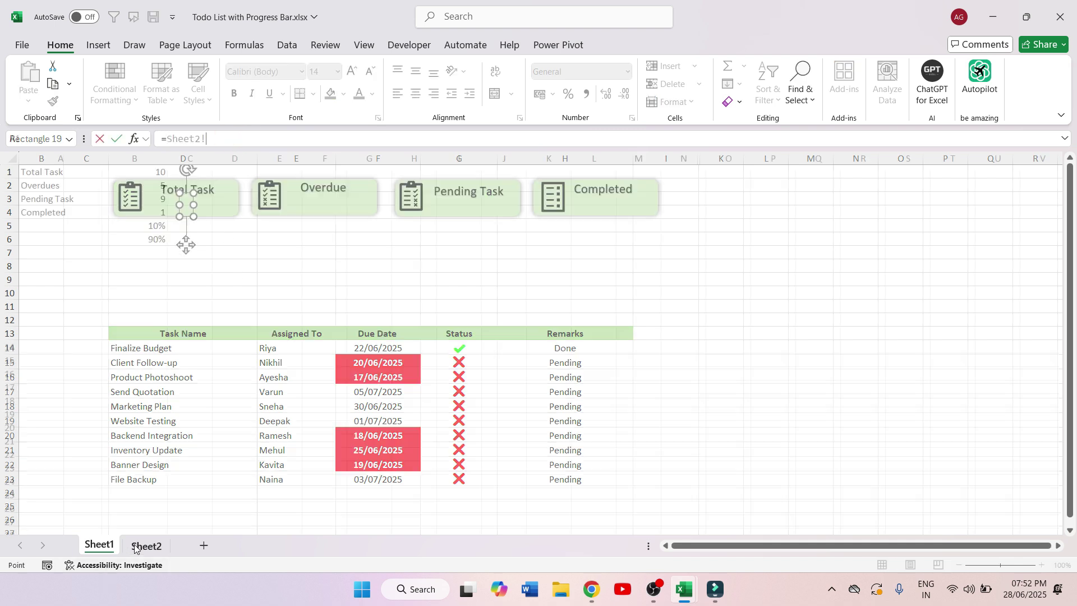
left_click(144, 170)
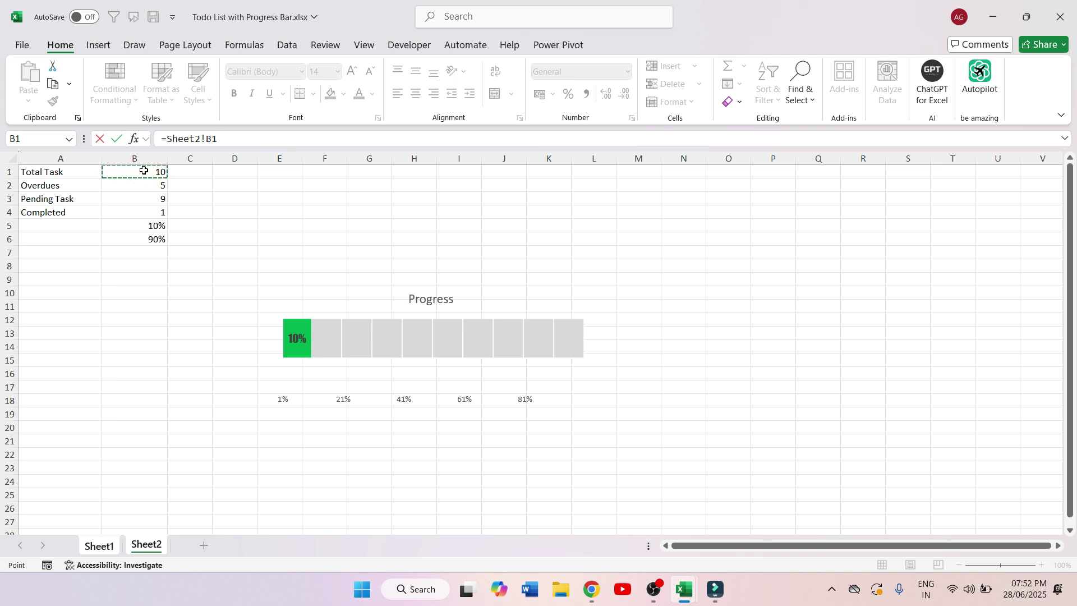
key("Return")
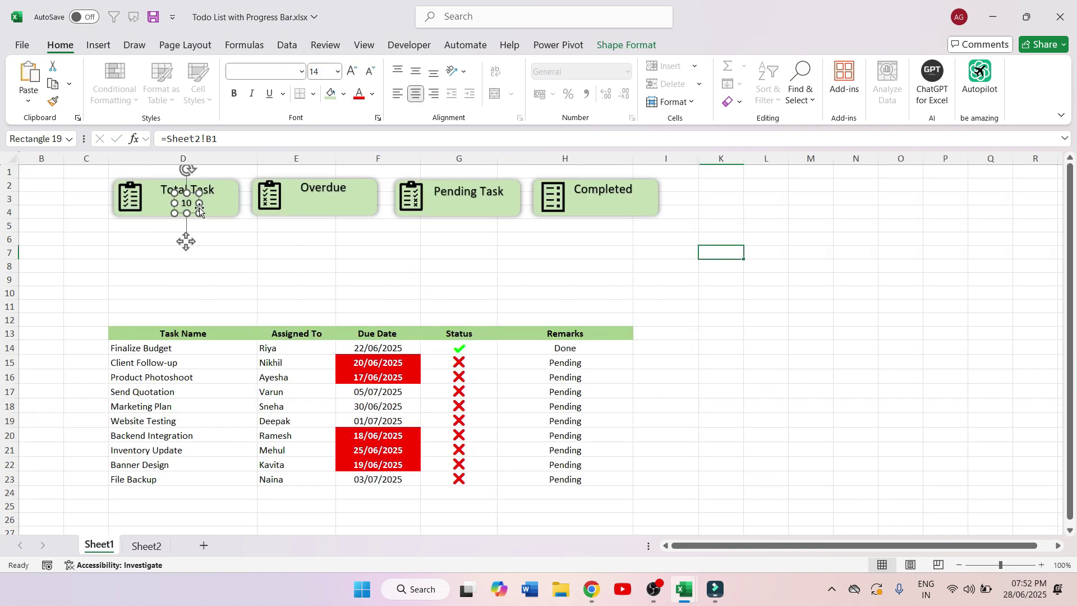
- Set the linked number in the Total Task card to font size 16
left_click(235, 94)
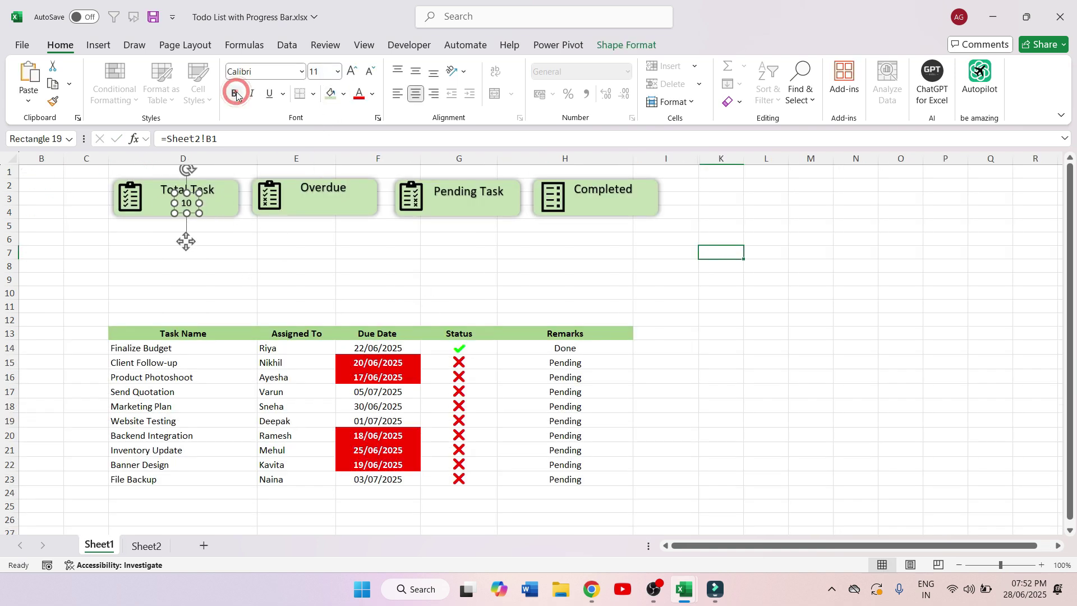
left_click(351, 71)
left_click(351, 71)
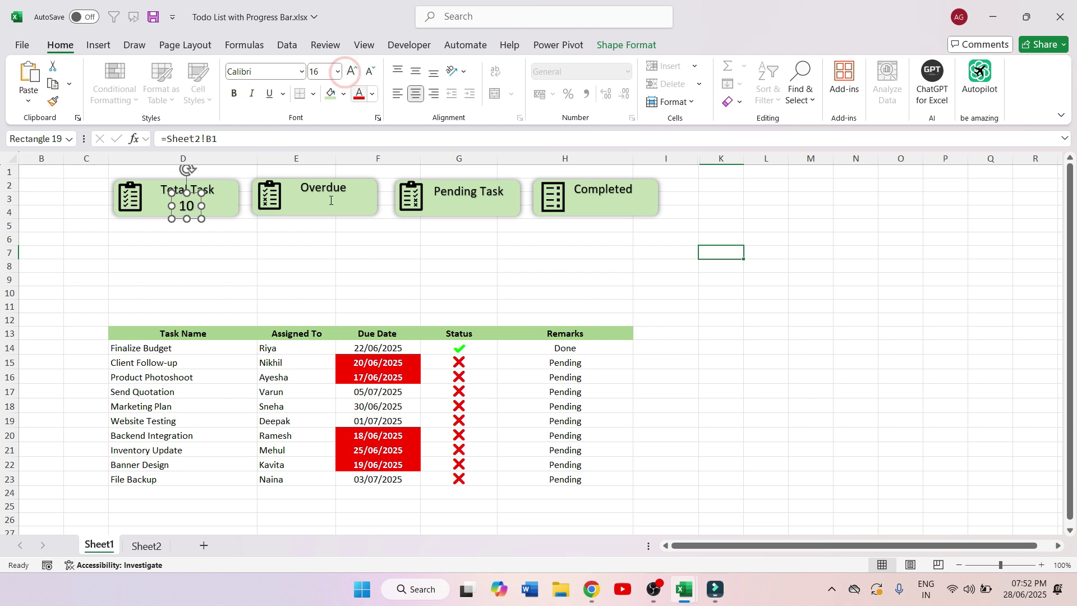
- Duplicate the Total Task number three times and place one copy under the label of each other card
left_click(192, 215)
left_click(187, 206)
key("ctrl+d")
left_click_drag(205, 236, 596, 221)
key("ctrl+d")
key("ctrl+d")
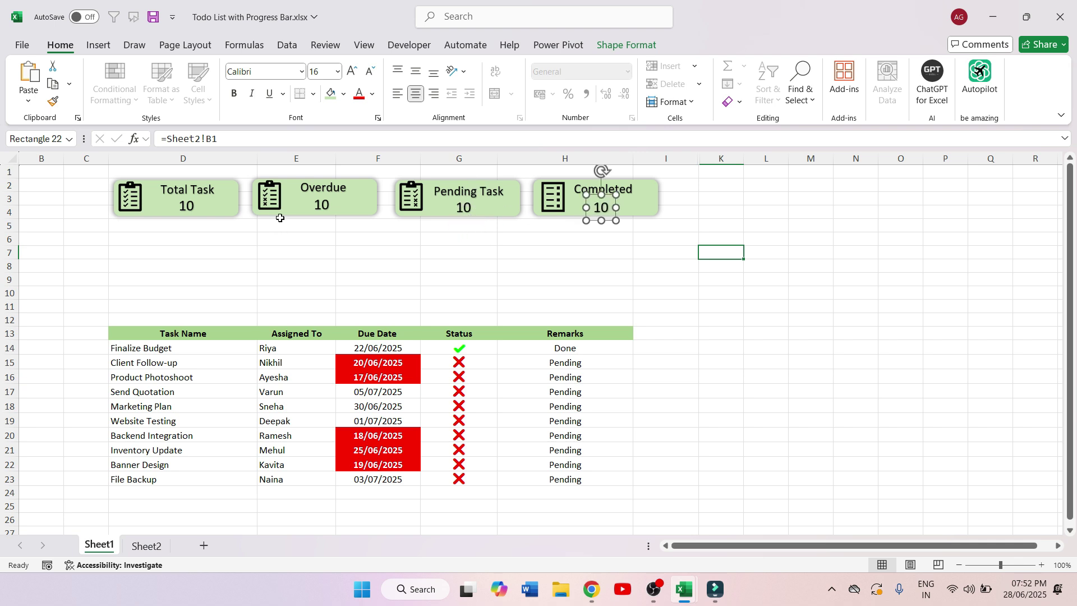
- Link the Overdue card's number to =Sheet2!B2 and set its font size to 16
left_click(330, 205)
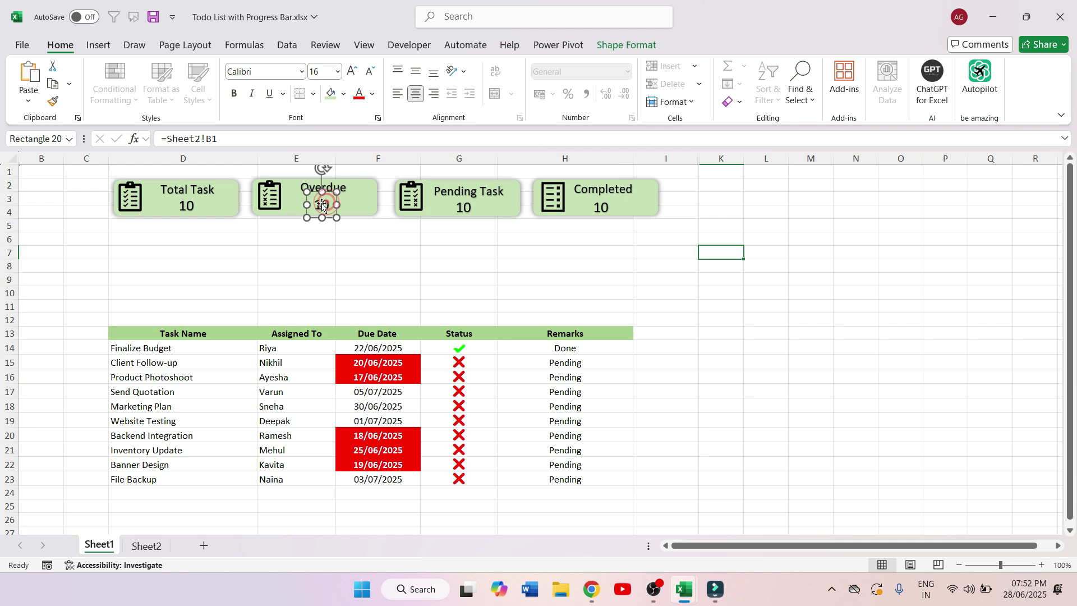
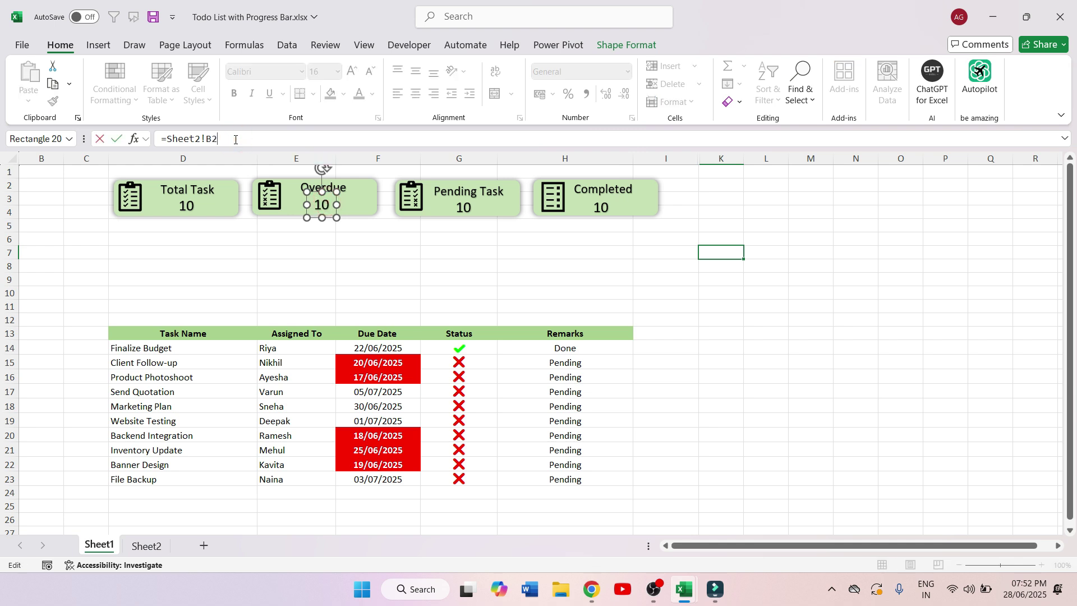
key("Return")
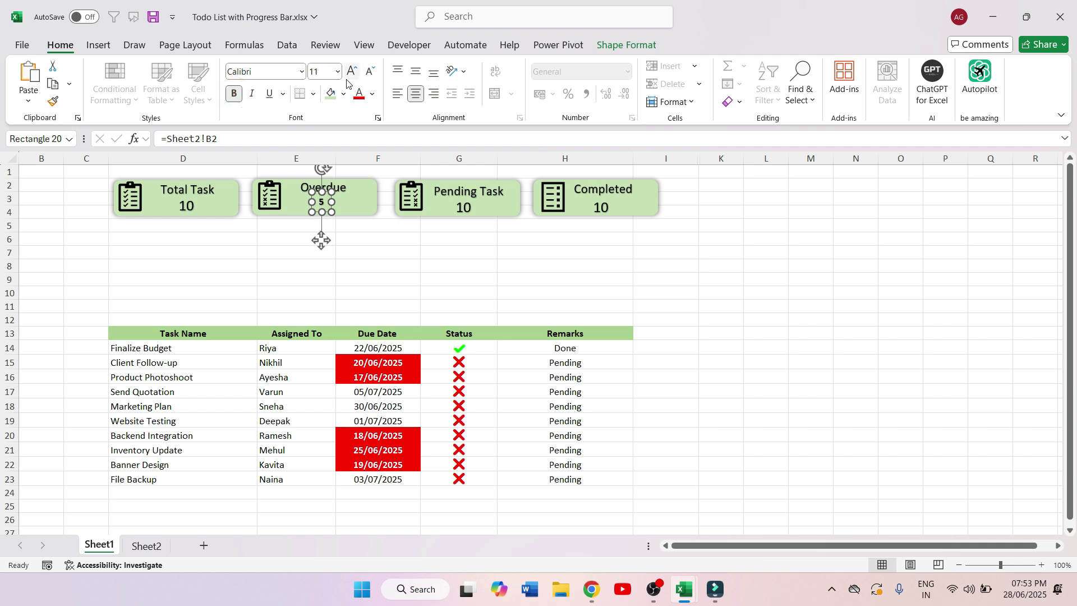
left_click(349, 74)
left_click(349, 74)
left_click(349, 74)
- Make the number in the Total Task card bold to match the Overdue number
left_click(188, 206)
left_click(324, 204)
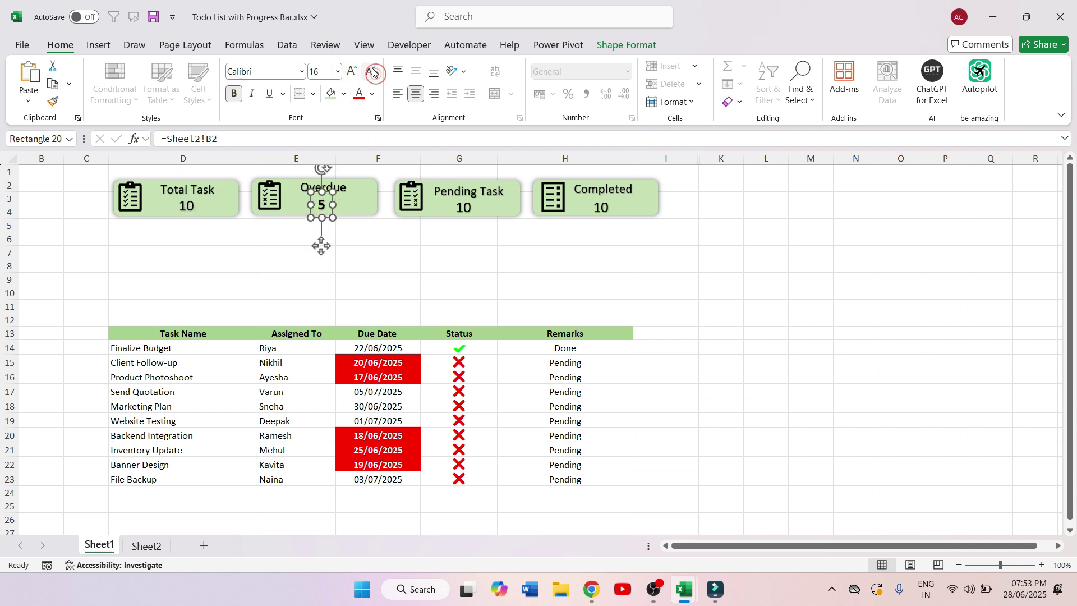
left_click(192, 206)
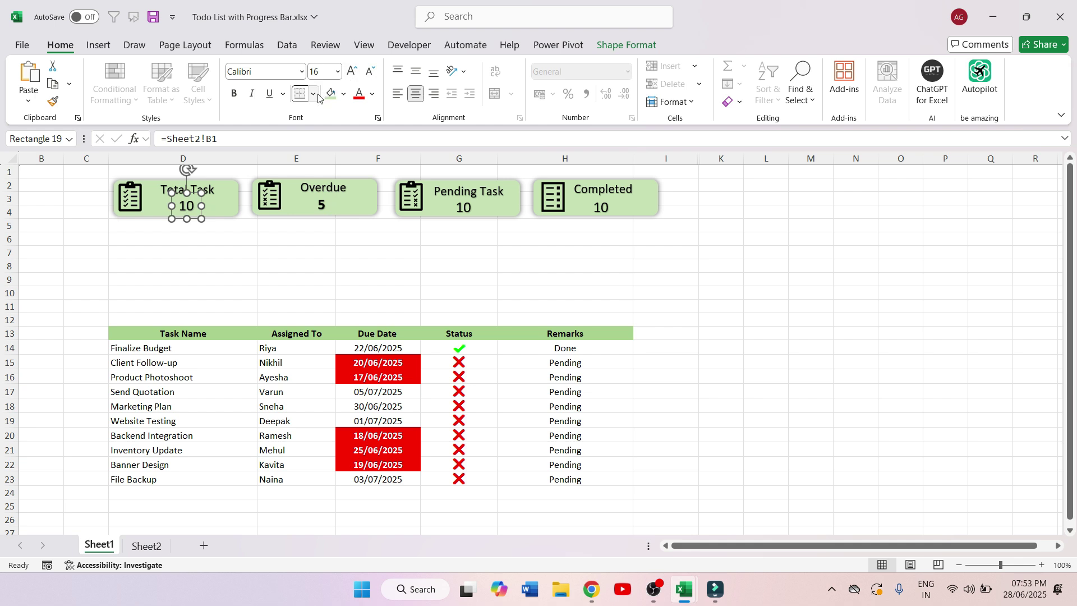
left_click(241, 96)
- Link the Pending Task card's number to =Sheet2!B3
left_click(463, 207)
left_click(286, 139)
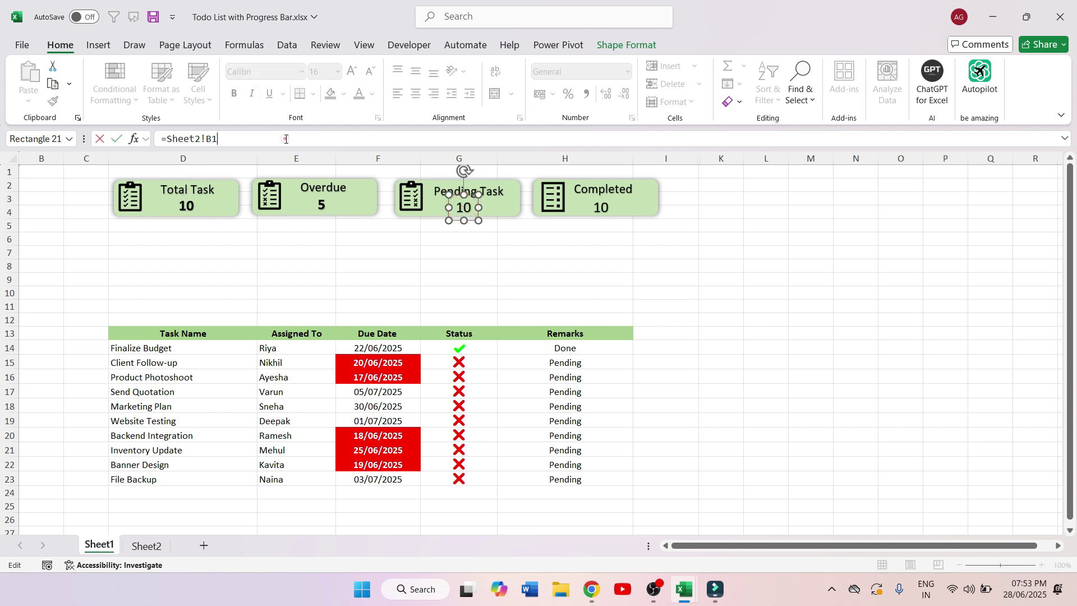
key("BackSpace")
key("Return")
- Set the Pending Task card's number to font size 16 and make it bold
left_click(353, 71)
left_click(352, 72)
left_click(353, 71)
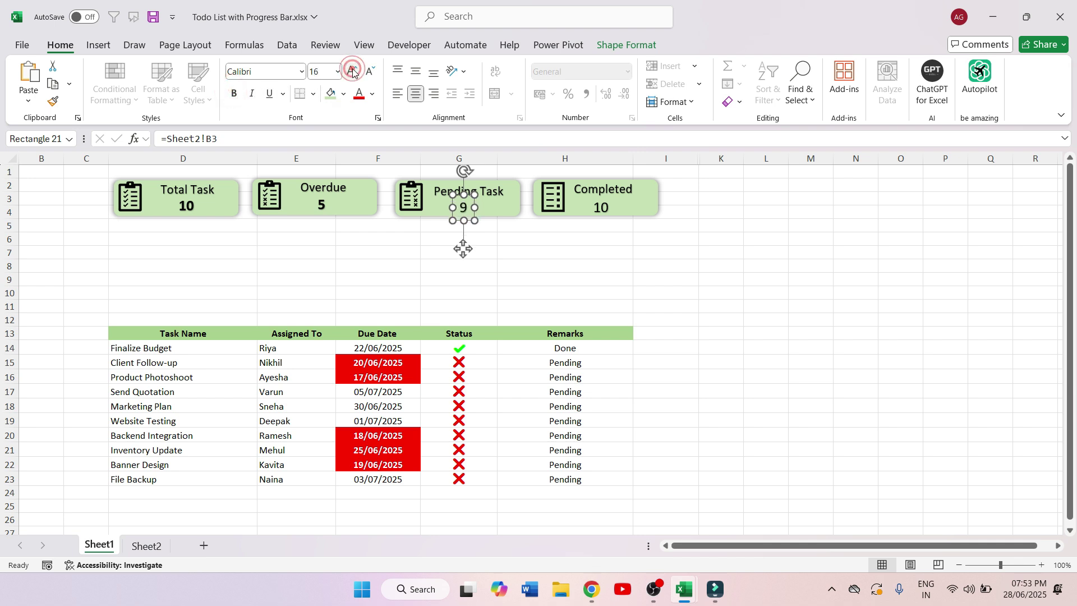
left_click(234, 94)
- Link the Completed card's number to =Sheet2!B4
left_click(603, 208)
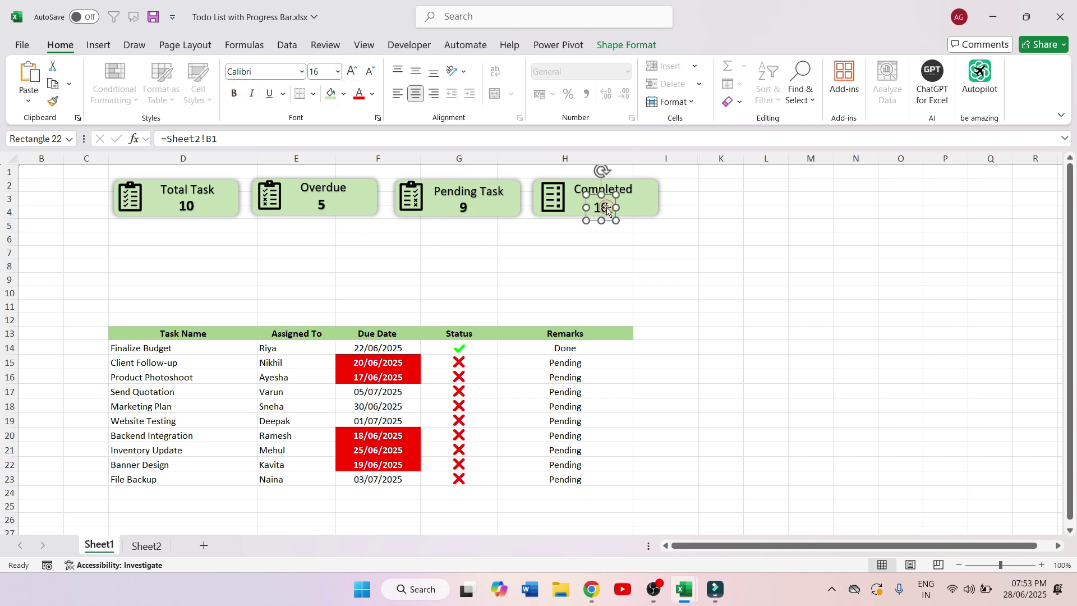
left_click(297, 136)
key("BackSpace")
key("Return")
left_click(761, 303)
- Set the Completed card's number to font size 16 and make it bold
left_click(602, 207)
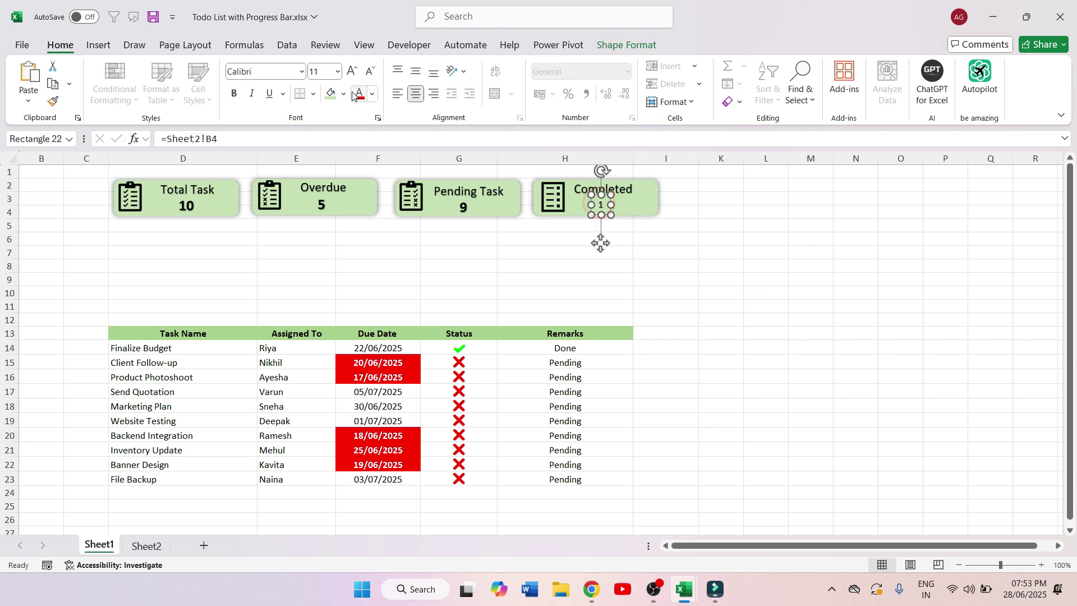
left_click(352, 70)
left_click(352, 70)
left_click(352, 71)
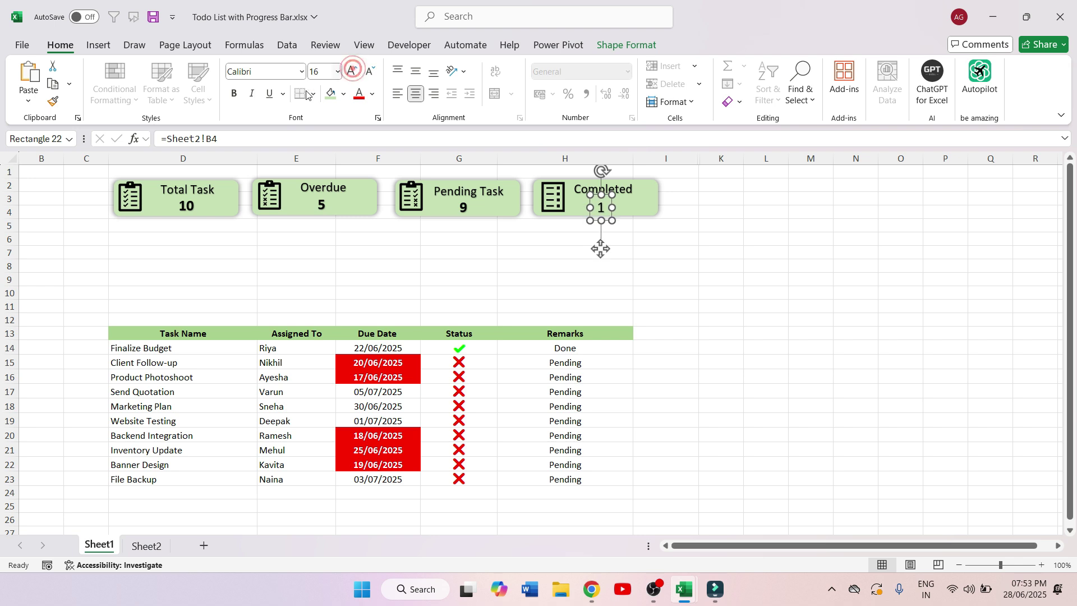
left_click(126, 202)
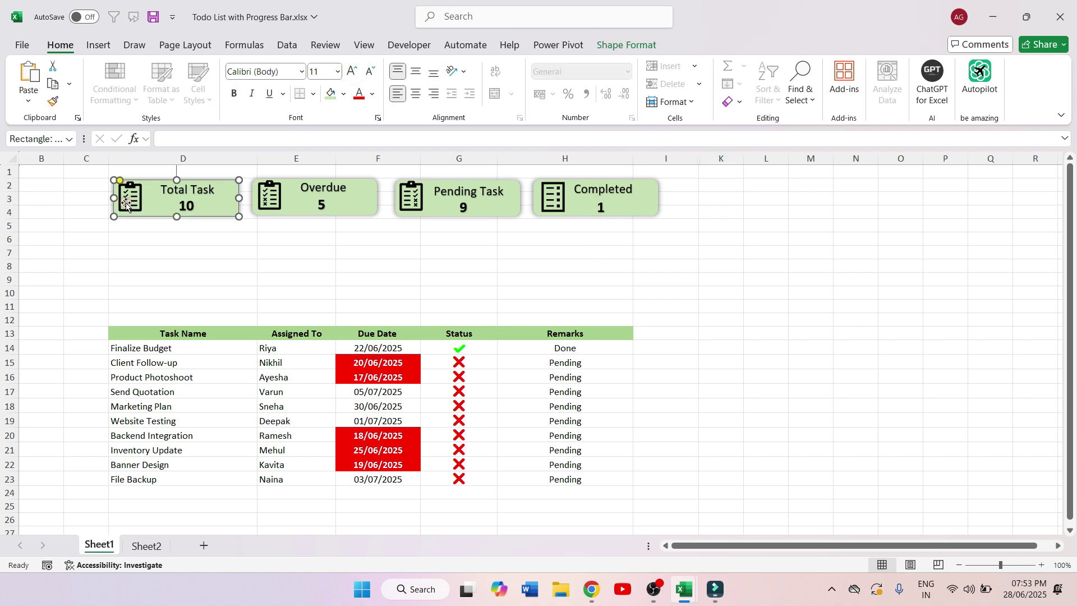
left_click(122, 238)
left_click(129, 196)
left_click(155, 195)
left_click(225, 244)
- Group the Total Task card's number, label, background rectangle and icon into one object
left_click(187, 207)
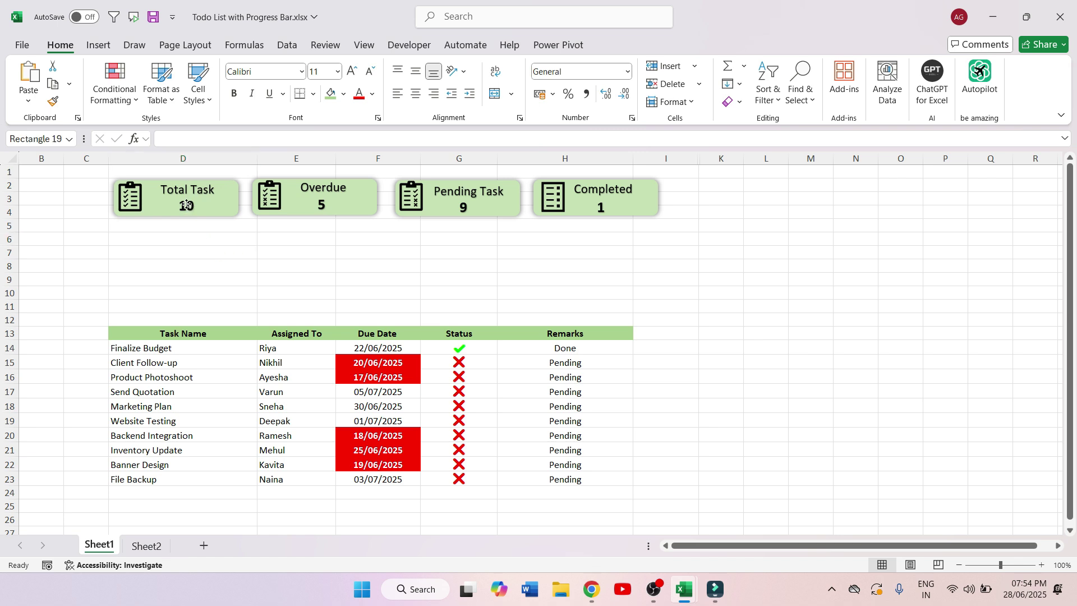
left_click(209, 190, "shift")
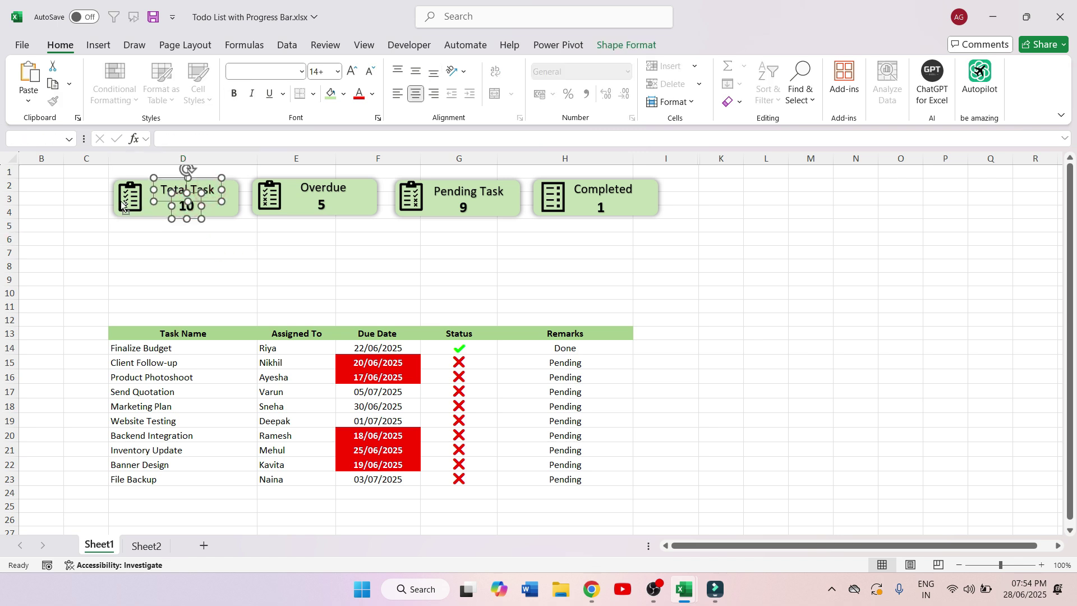
left_click(124, 208, "shift")
left_click(133, 209, "shift")
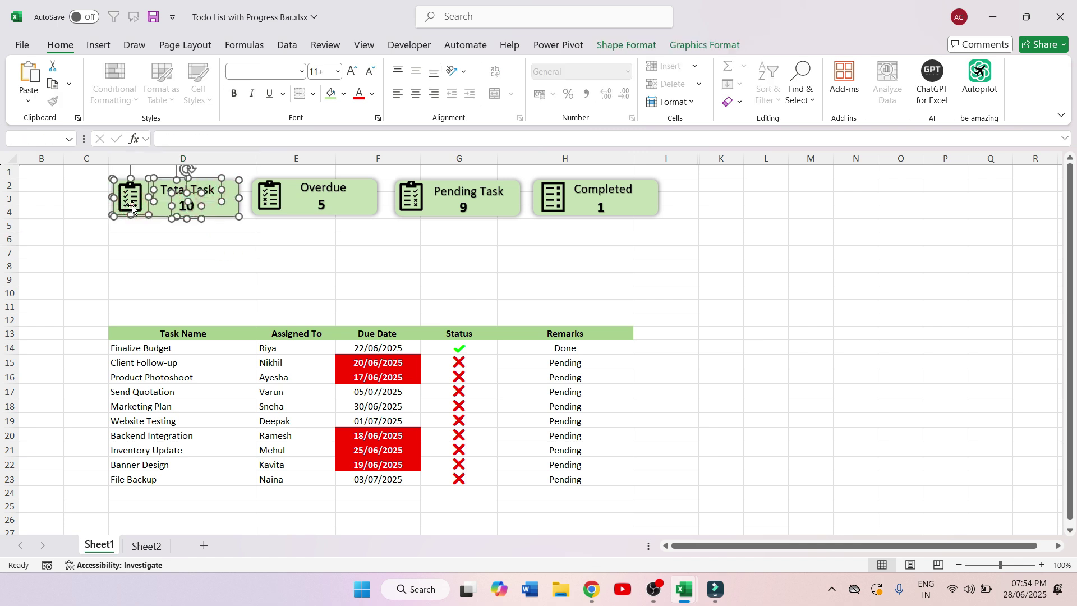
right_click(133, 209)
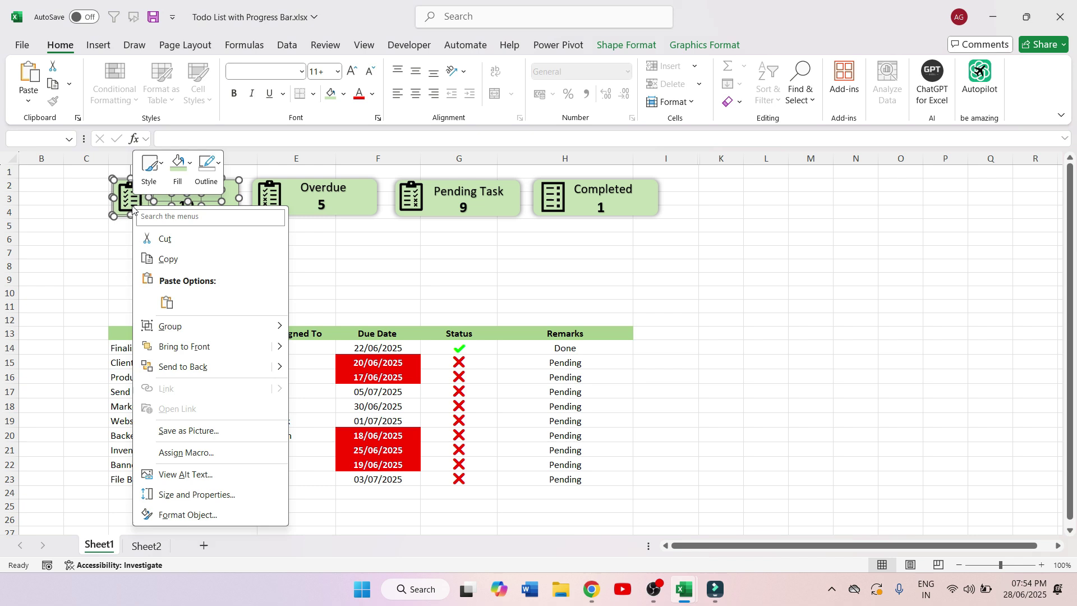
left_click(181, 330)
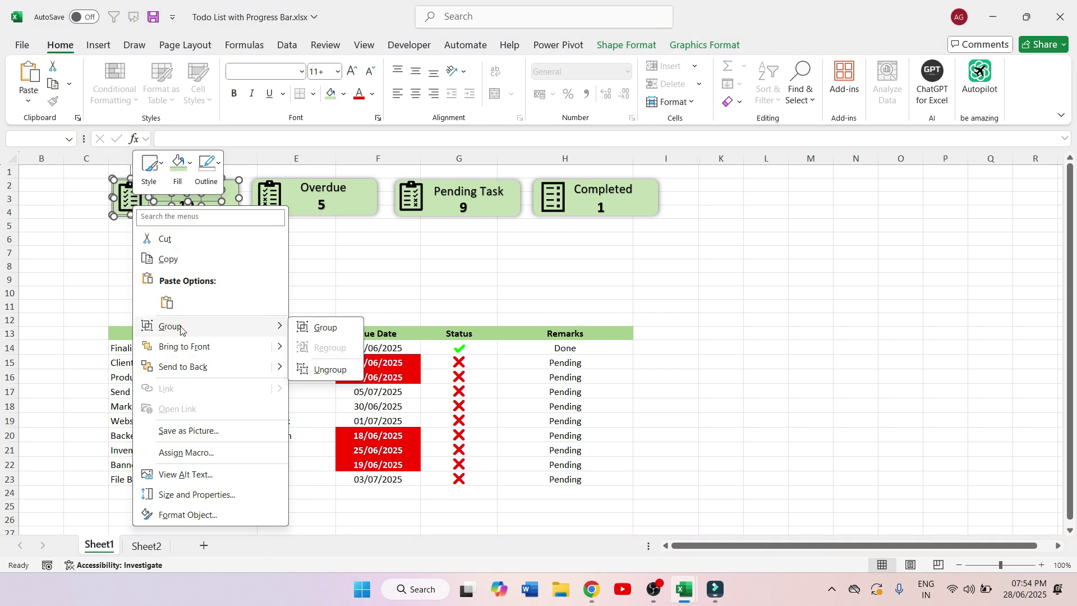
left_click(323, 328)
left_click(321, 262)
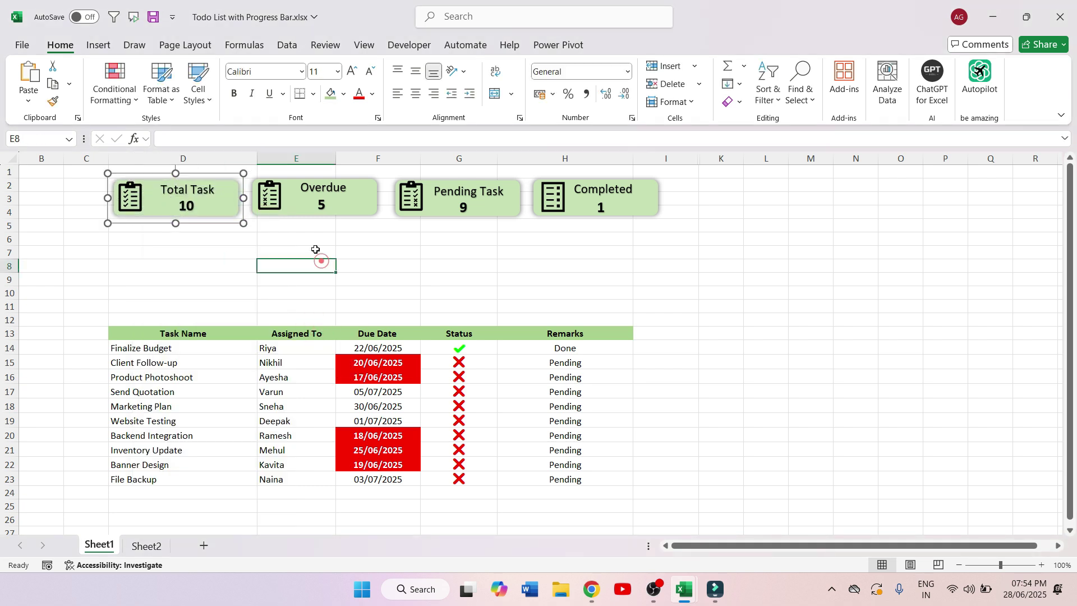
- Group the Overdue card's icon, label, number and background rectangle into one object
left_click(271, 201)
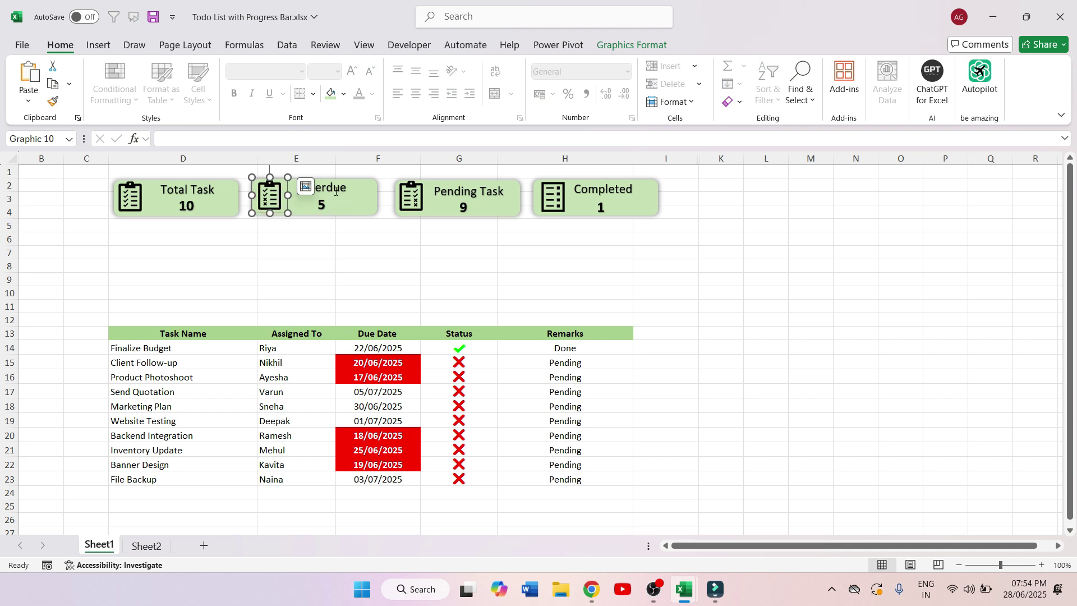
left_click(335, 192, "ctrl")
left_click(321, 205, "ctrl")
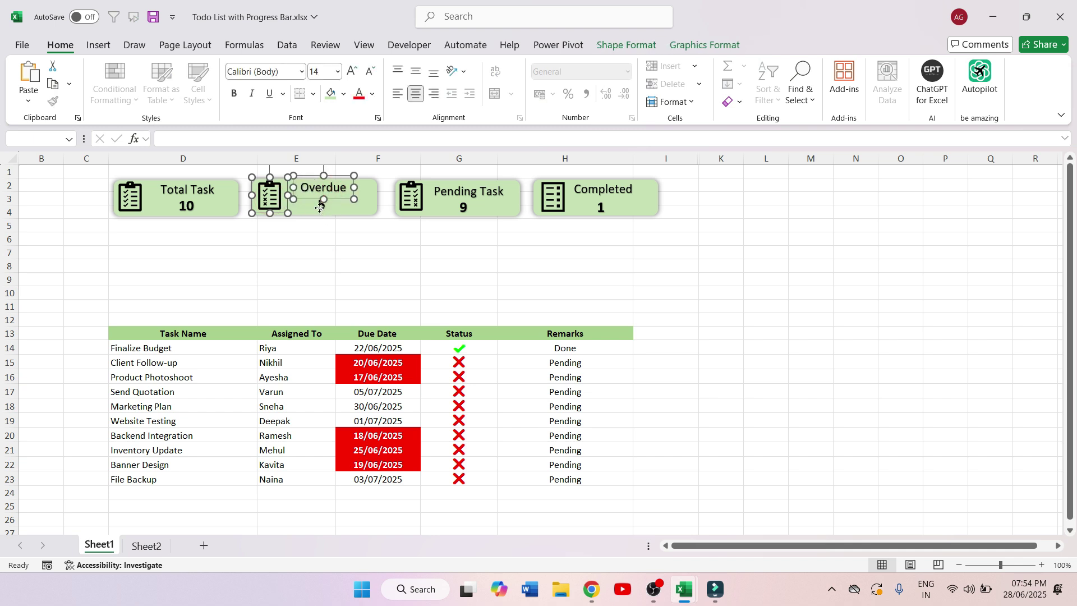
right_click(359, 212)
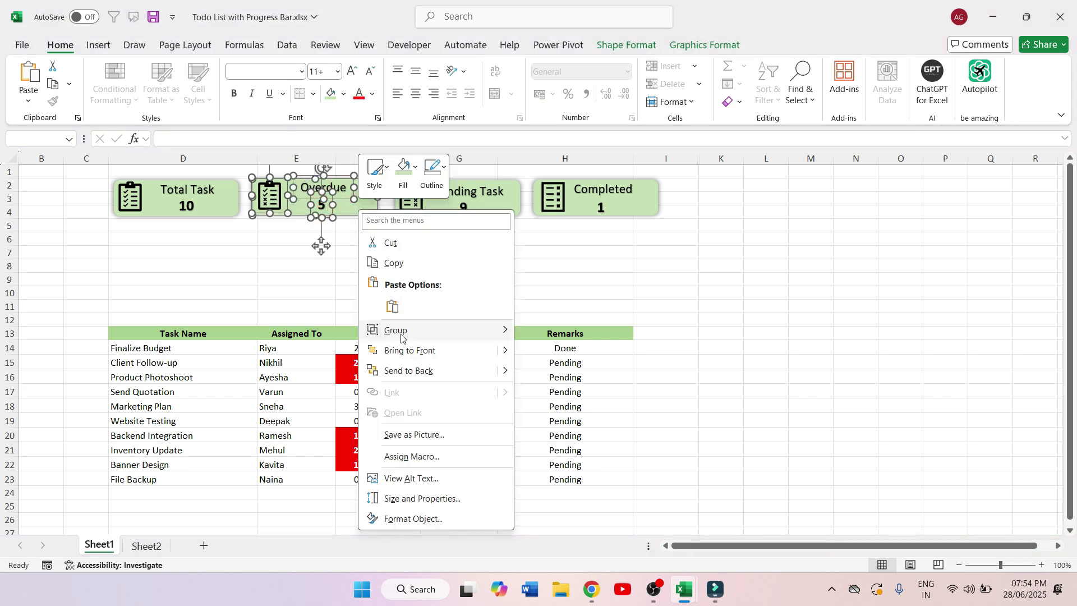
mouse_move(400, 336)
left_click(542, 333)
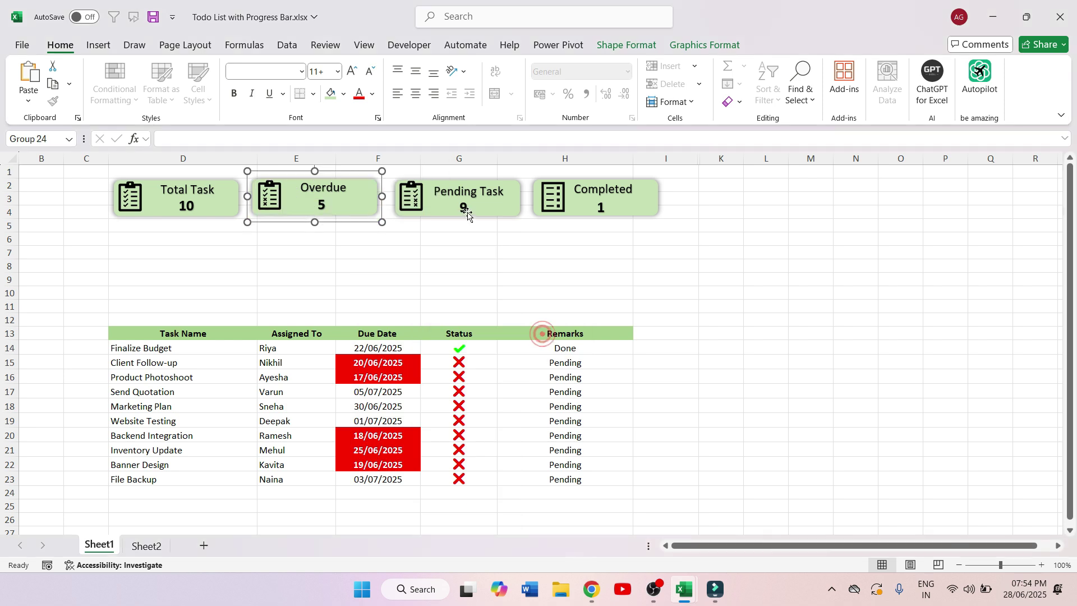
left_click(415, 198)
left_click(453, 195)
left_click(529, 279)
- Group the Pending Task card's label, number, icon and background rectangle into one object
left_click(456, 210)
left_click(456, 192)
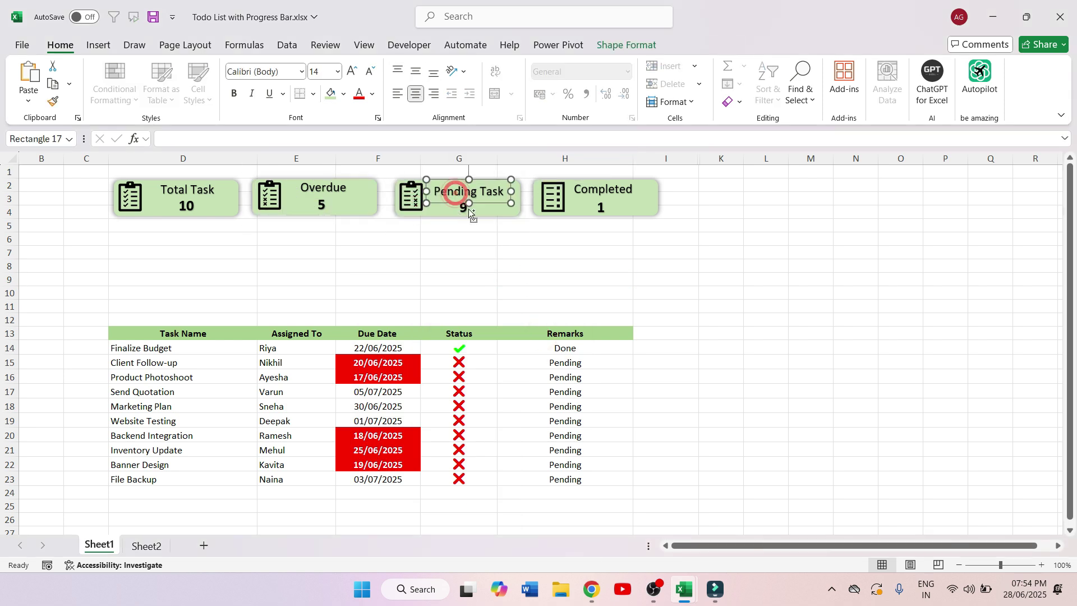
left_click(466, 210, "ctrl")
left_click(411, 206, "ctrl")
left_click(439, 212, "ctrl")
right_click(438, 213)
left_click(488, 329)
left_click(607, 328)
- Group the Completed card's icon, label, number and background rectangle into one object
left_click(560, 203)
left_click(624, 189, "ctrl")
left_click(604, 207, "ctrl")
left_click(641, 210, "ctrl")
right_click(641, 210)
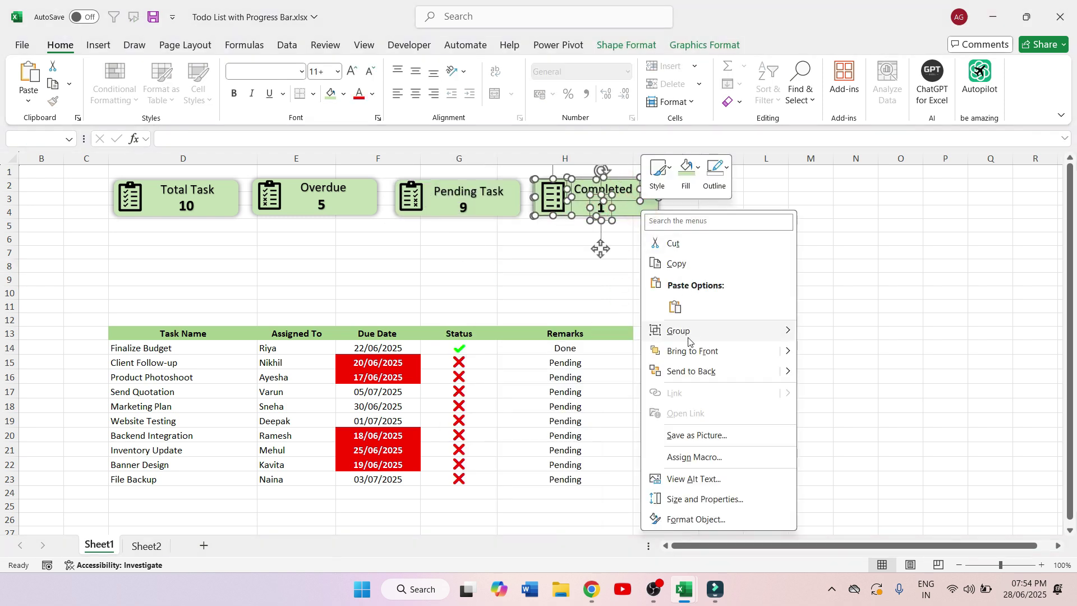
mouse_move(689, 337)
left_click(823, 331)
left_click(815, 238)
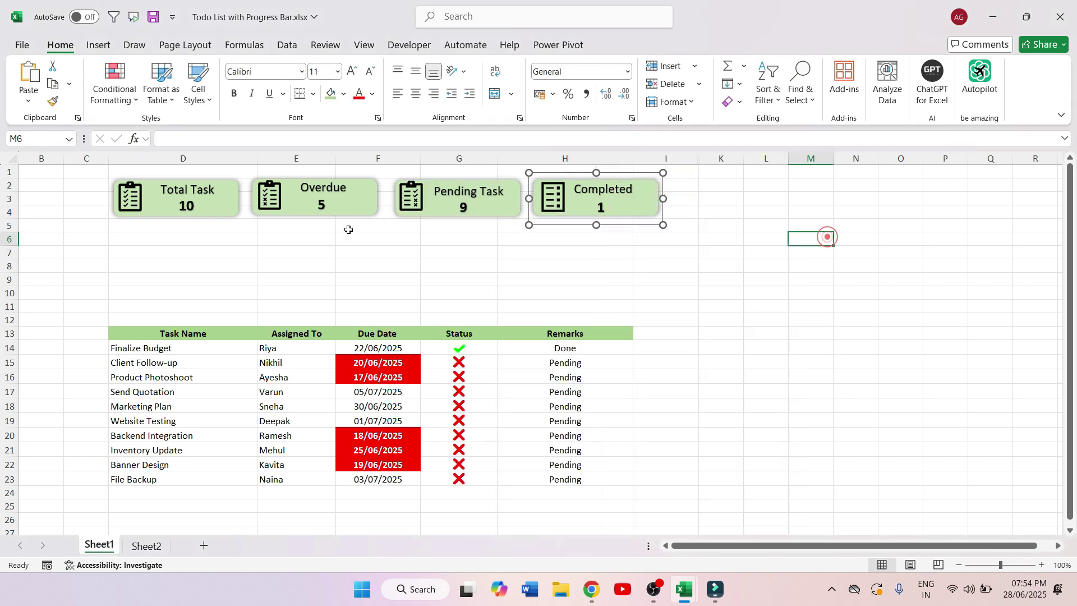
- Distribute the four summary cards horizontally and vertically, and shift them together slightly up and to the left
left_click(232, 213)
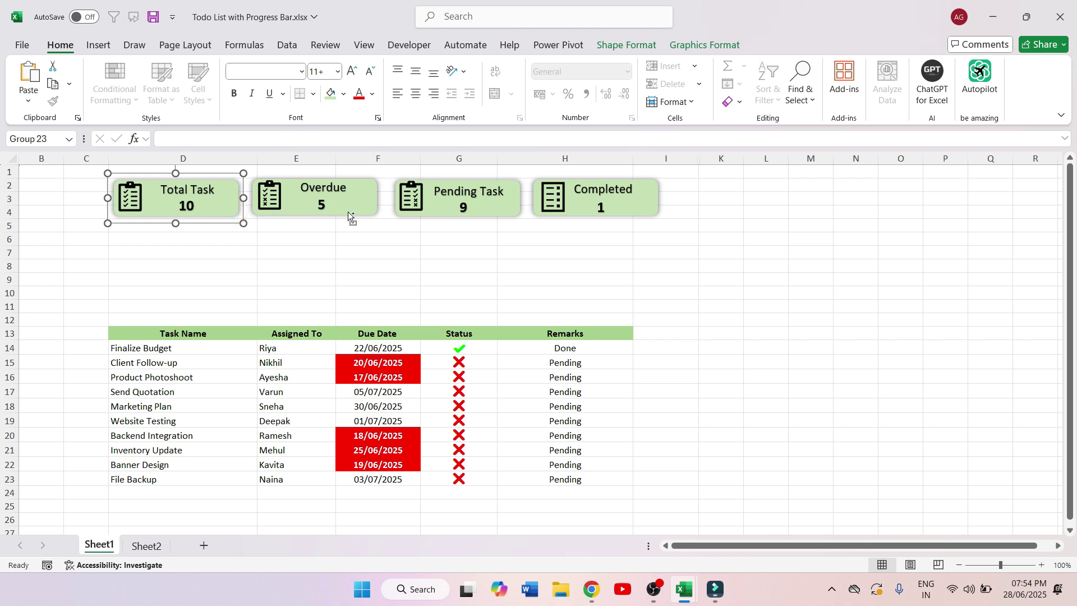
left_click(349, 216, "ctrl")
left_click(511, 211, "ctrl")
left_click(588, 203, "ctrl")
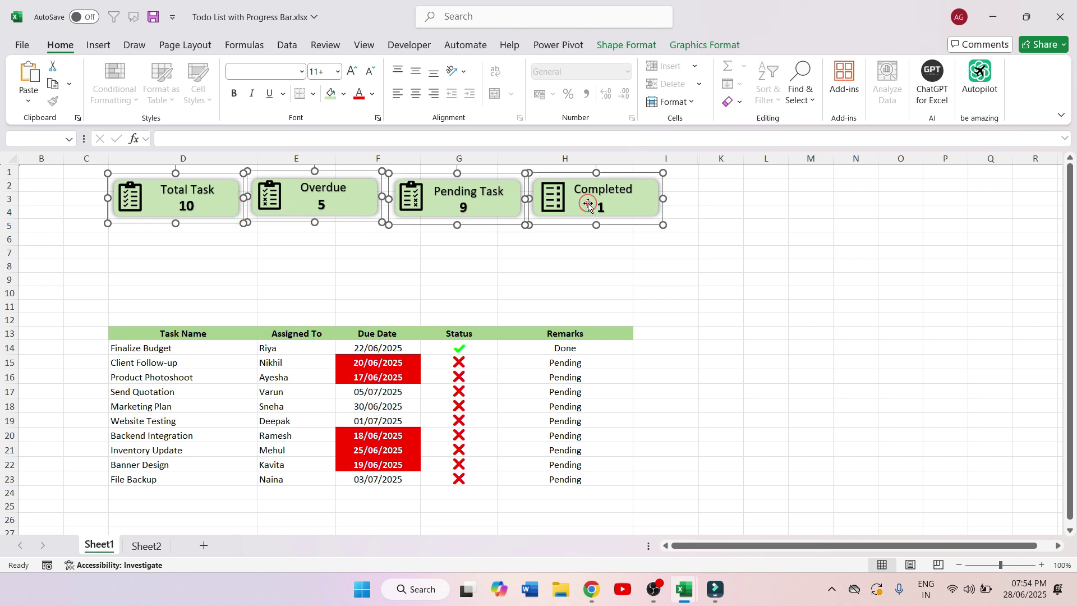
left_click(600, 47)
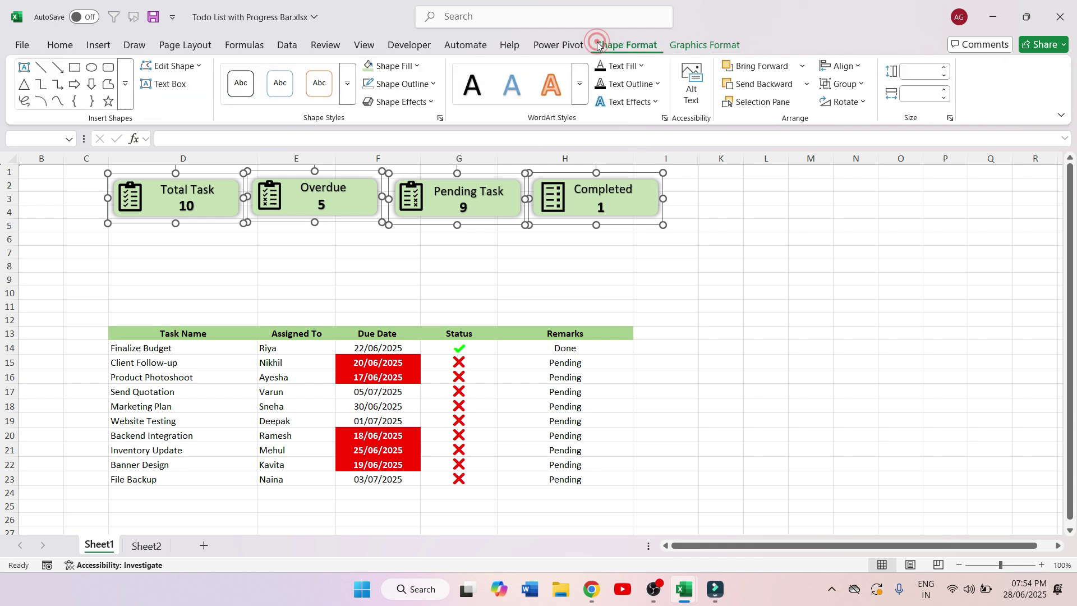
left_click(861, 69)
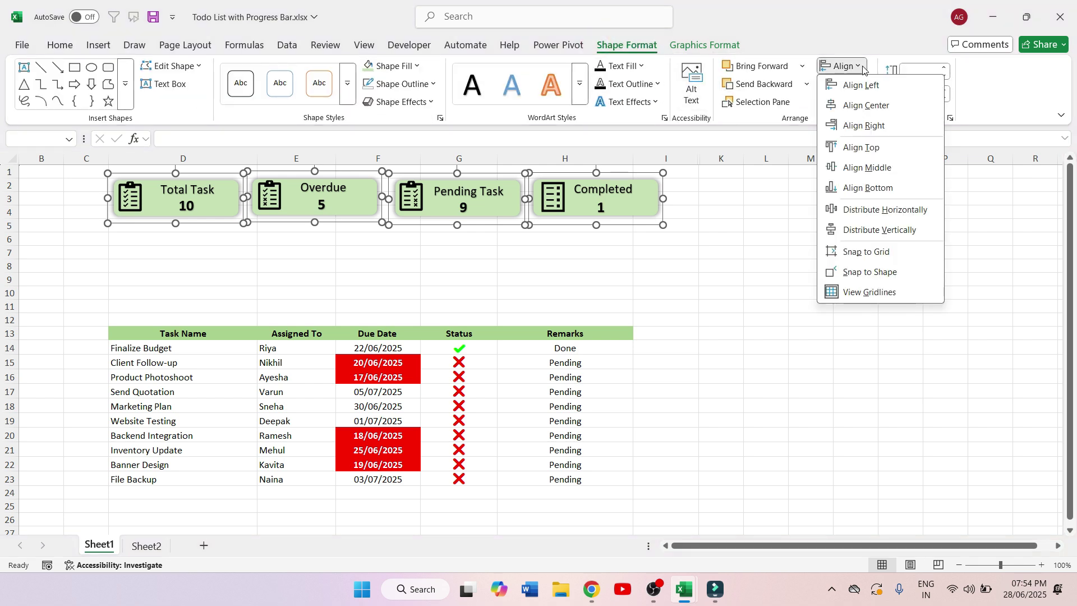
left_click(868, 210)
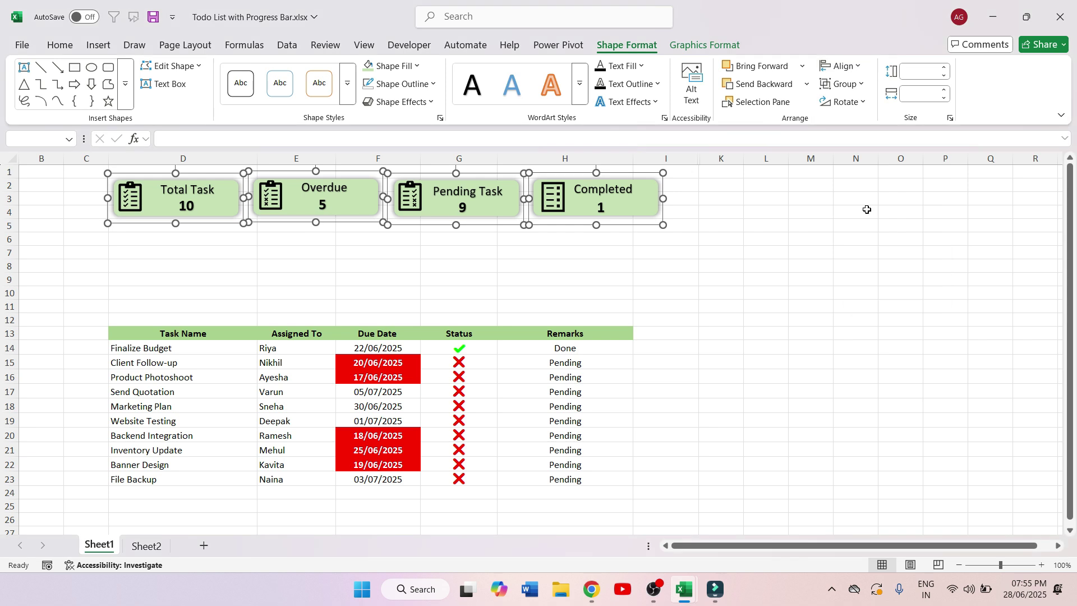
left_click(844, 66)
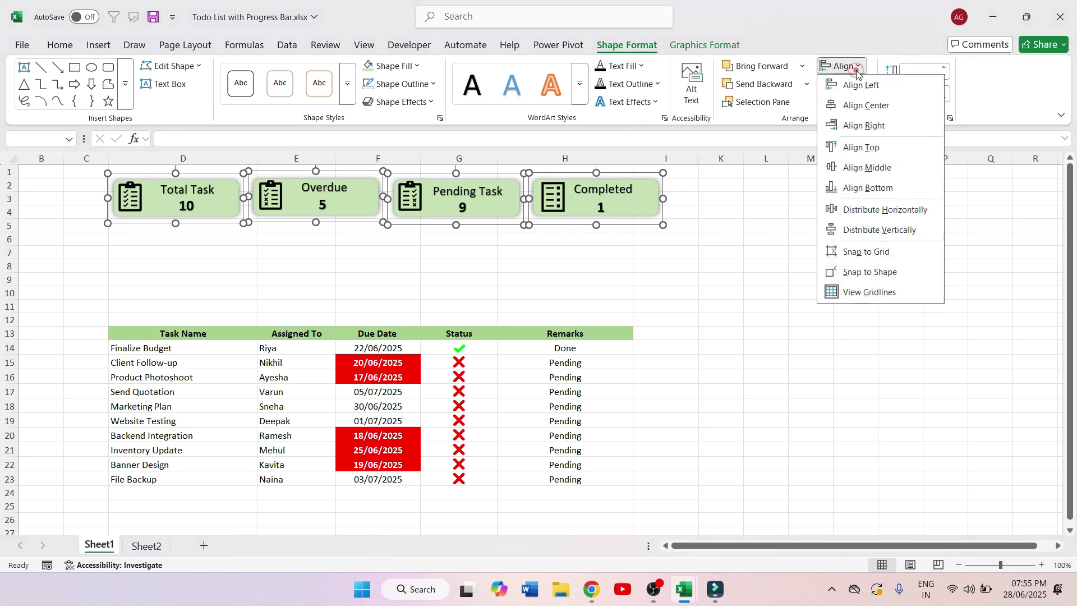
left_click(884, 233)
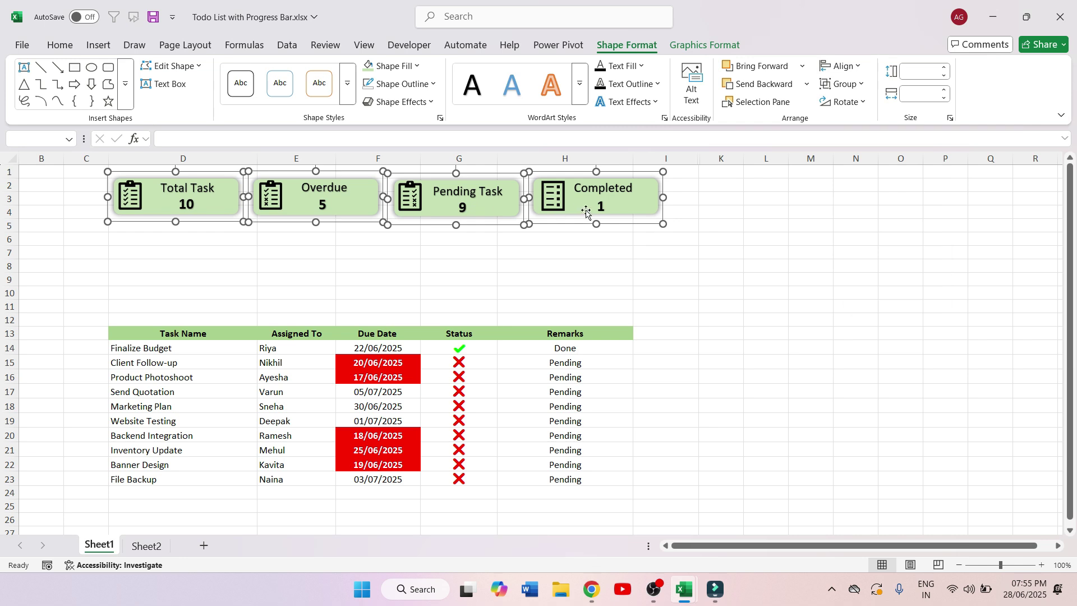
left_click_drag(582, 204, 568, 199)
left_click(776, 296)
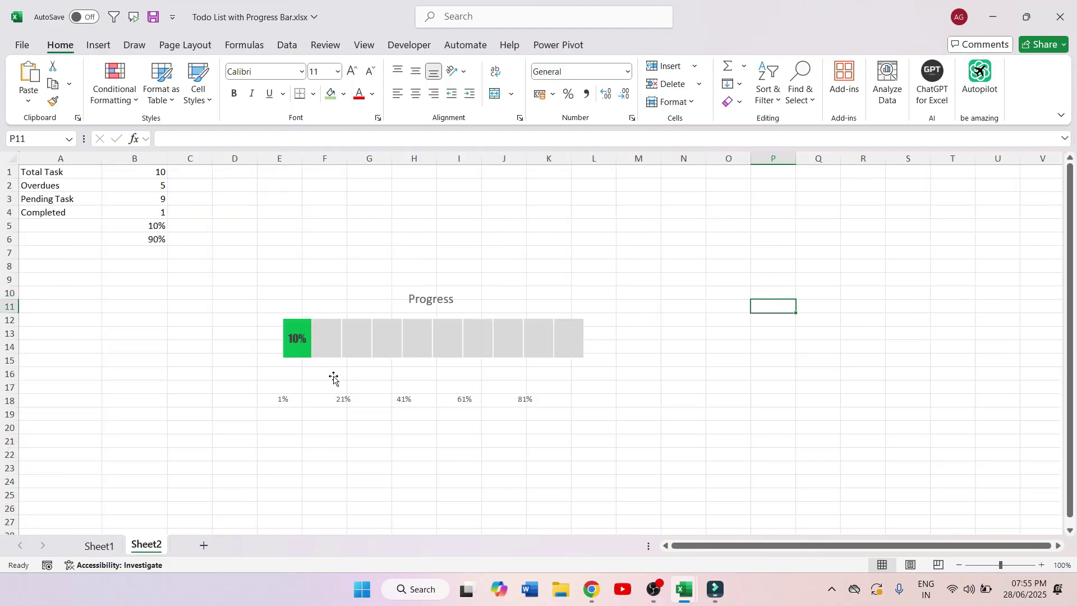
- Move the Progress chart from Sheet2 to Sheet1, placing it in the empty cells beside the task list
left_click(334, 303)
left_click(340, 269)
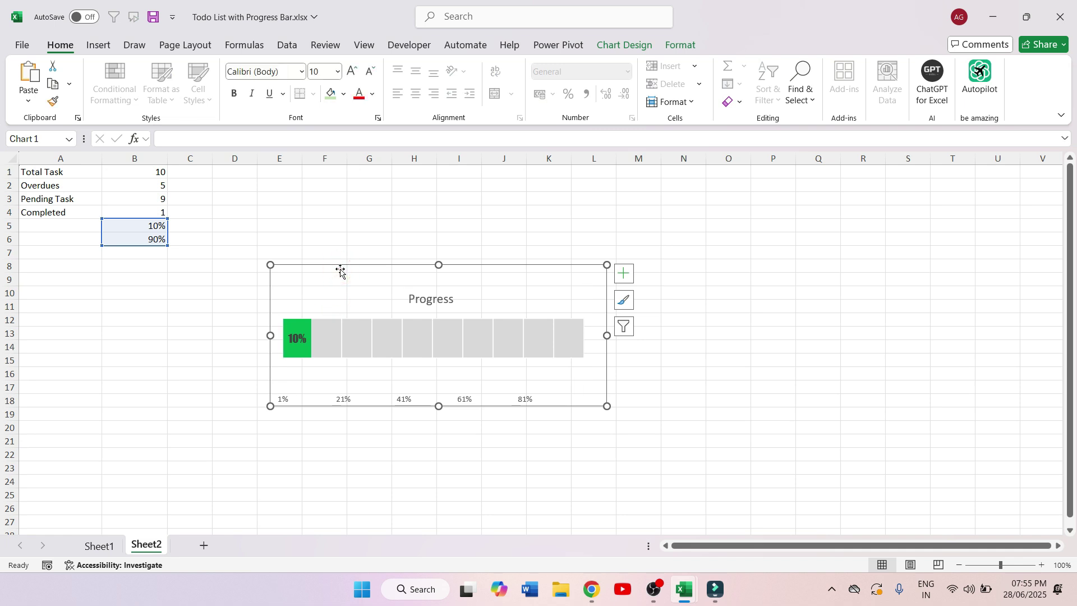
key("Delete")
left_click(100, 546)
left_click(276, 284)
key("ctrl+v")
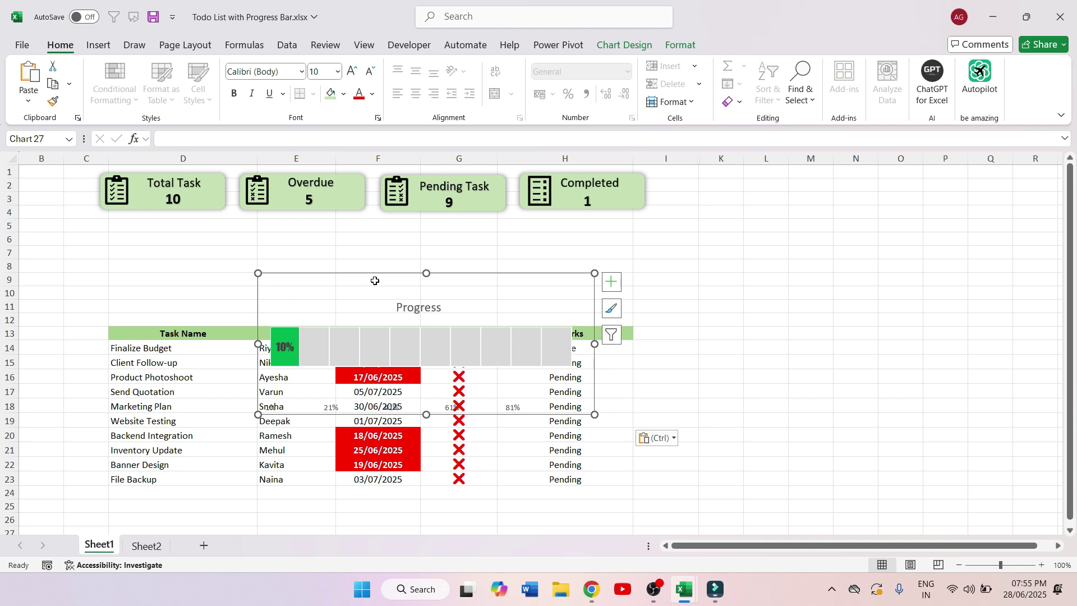
left_click_drag(378, 274, 796, 224)
key("ctrl+z")
left_click(448, 233)
left_click_drag(427, 199, 876, 220)
- Delete the Progress chart's percentage axis labels and place the chart between the summary cards and the task list
left_click(785, 353)
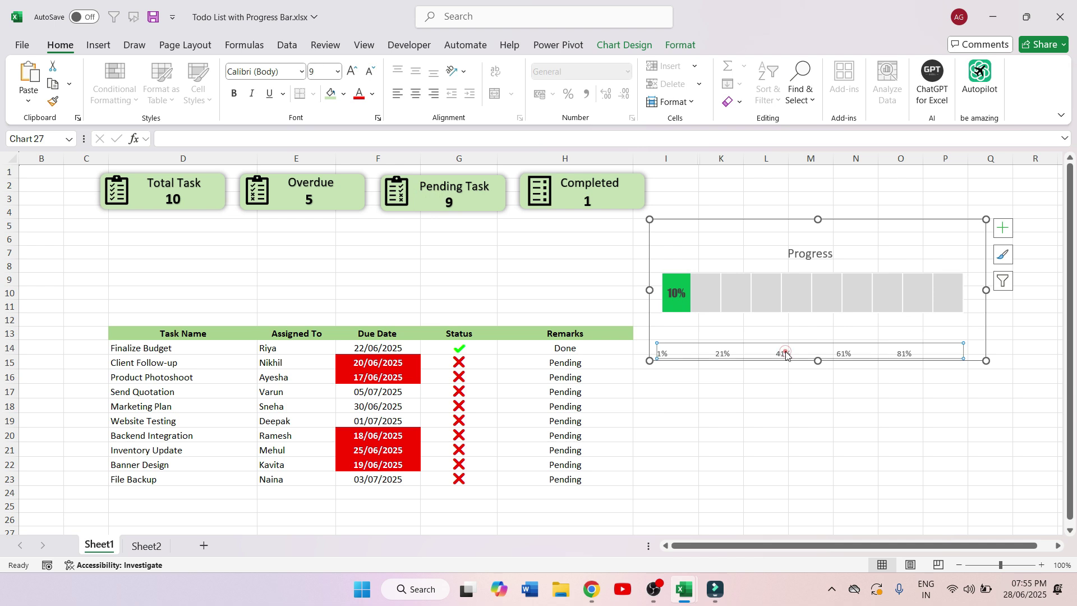
left_click(755, 344)
key("Delete")
left_click(778, 331)
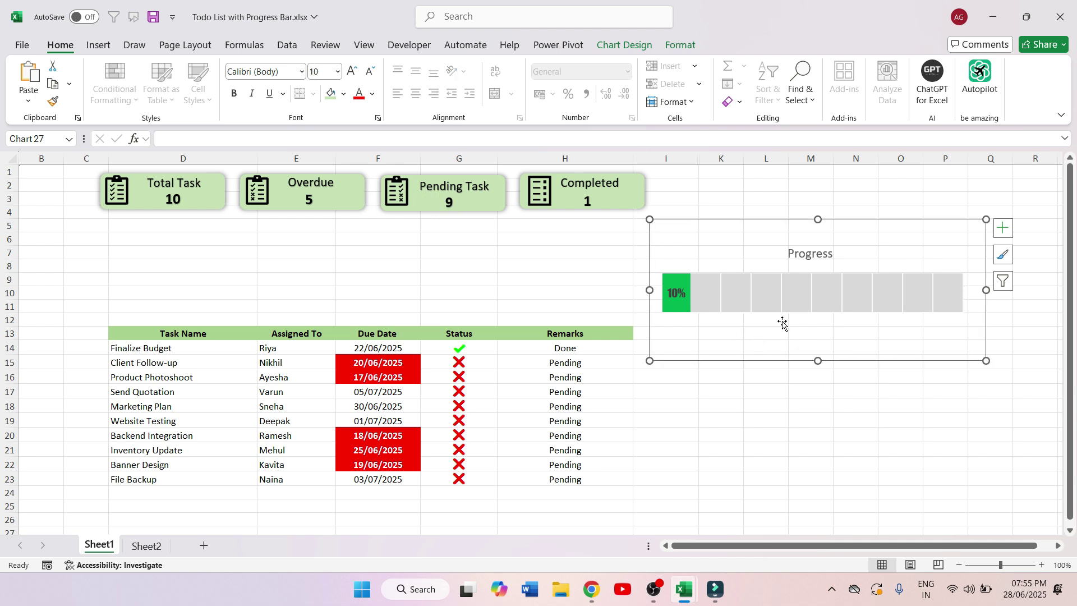
left_click_drag(756, 219, 320, 199)
left_click(892, 349)
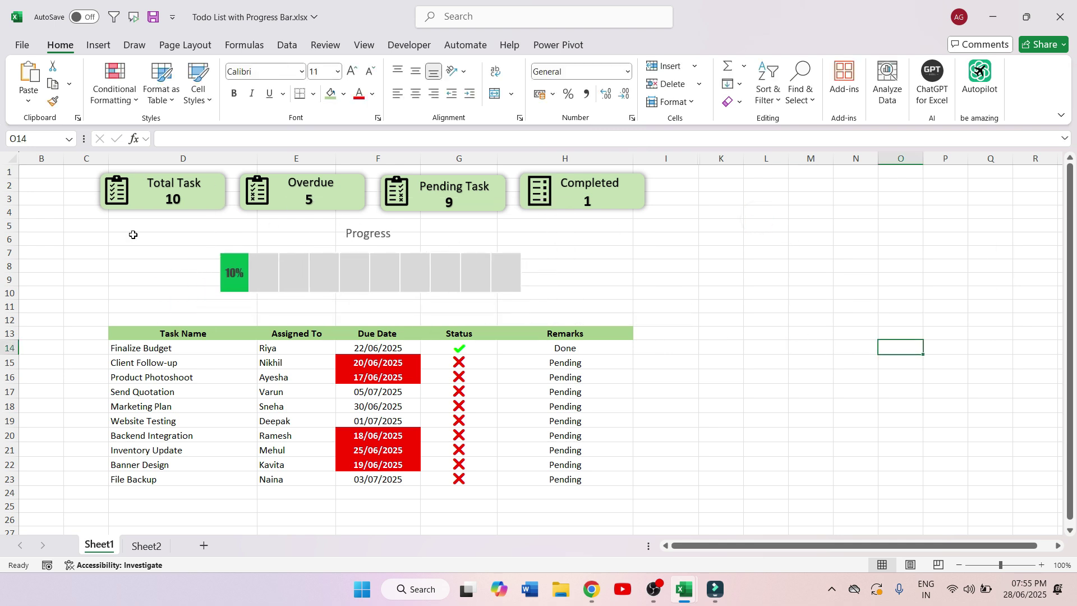
- Set the status of the Client Follow-up and Product Photoshoot tasks to Yes
left_click(471, 366)
left_click(504, 363)
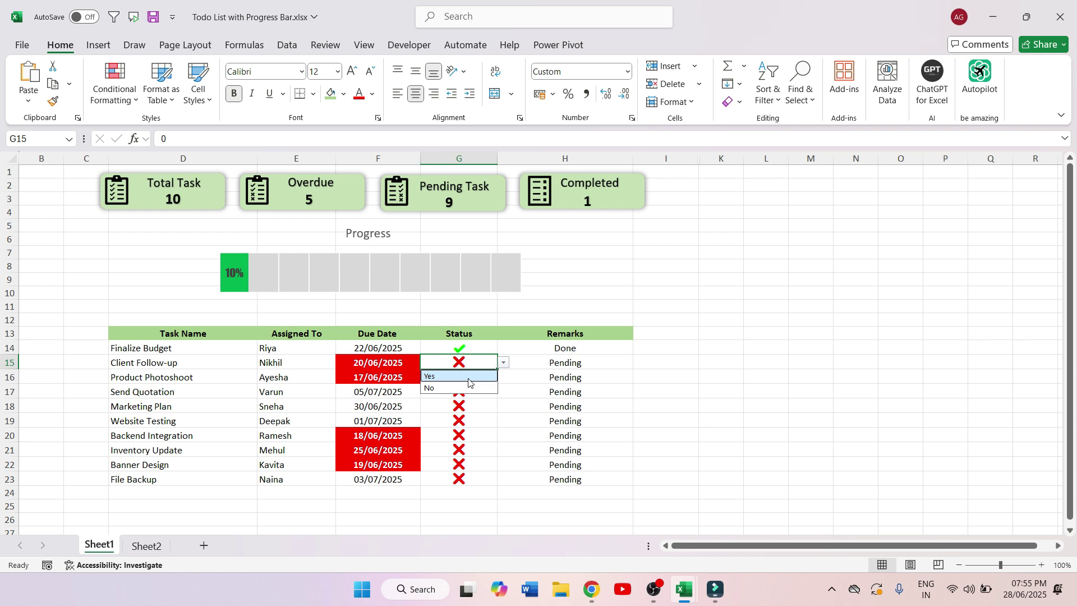
left_click(469, 377)
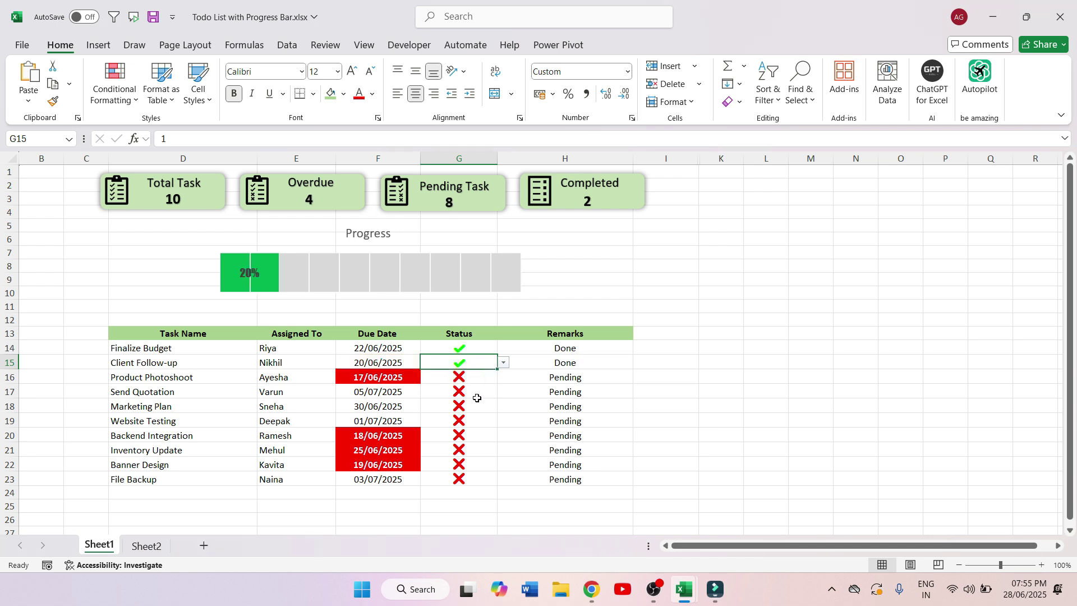
left_click(479, 381)
left_click(503, 377)
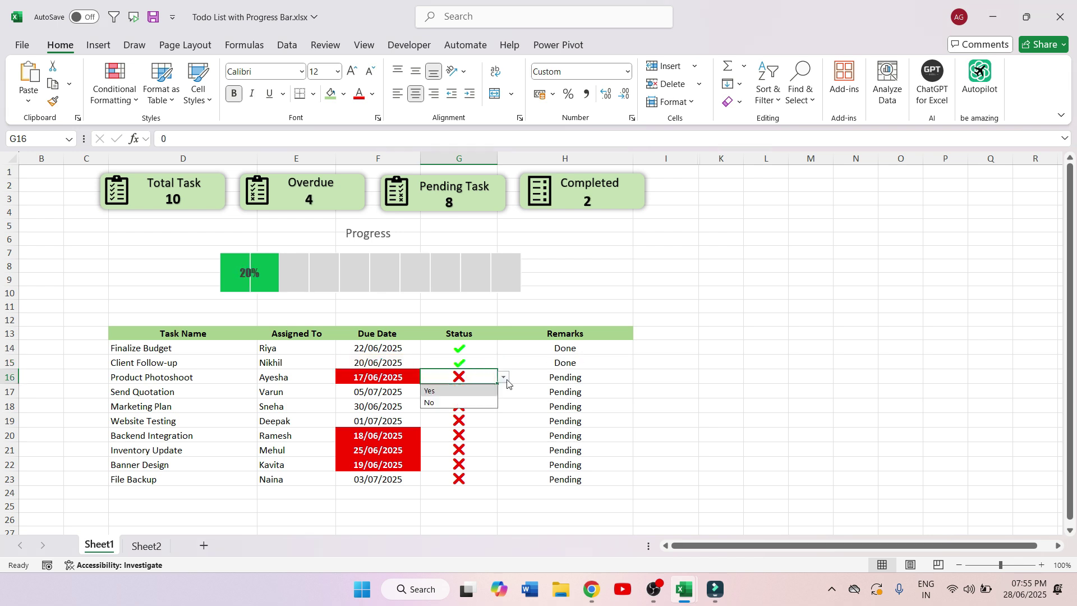
left_click(466, 390)
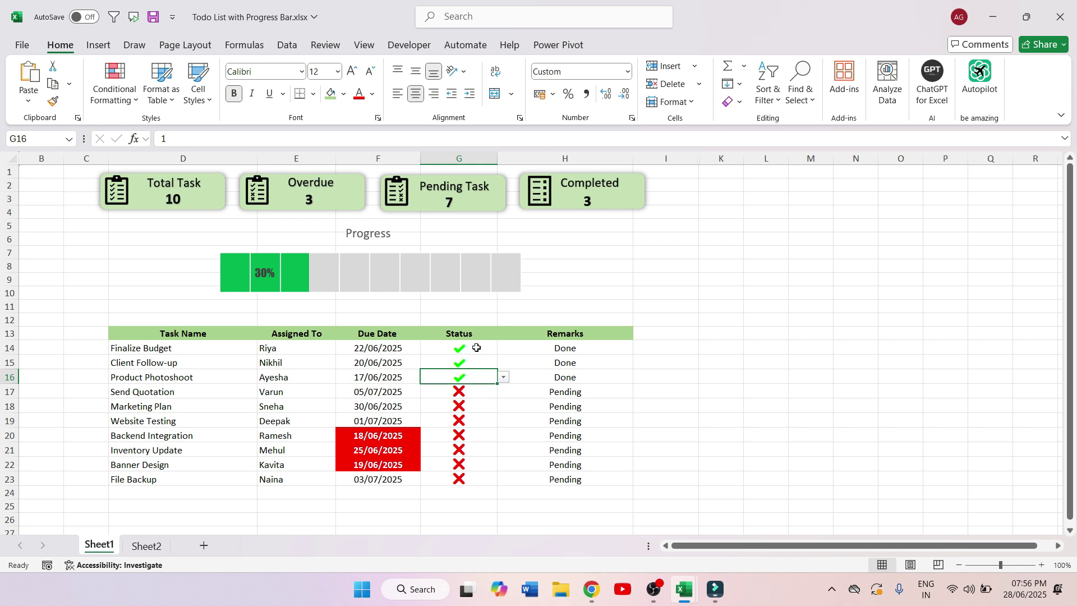
- Reset all task statuses in G14:G23 to 0 in one entry
left_click_drag(476, 348, 470, 479)
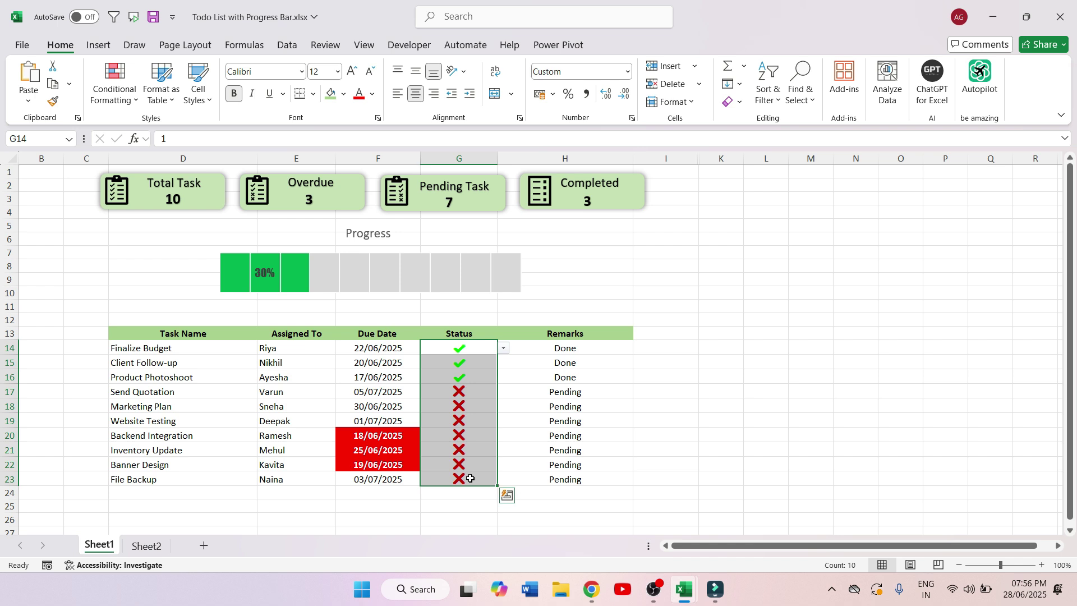
type("0")
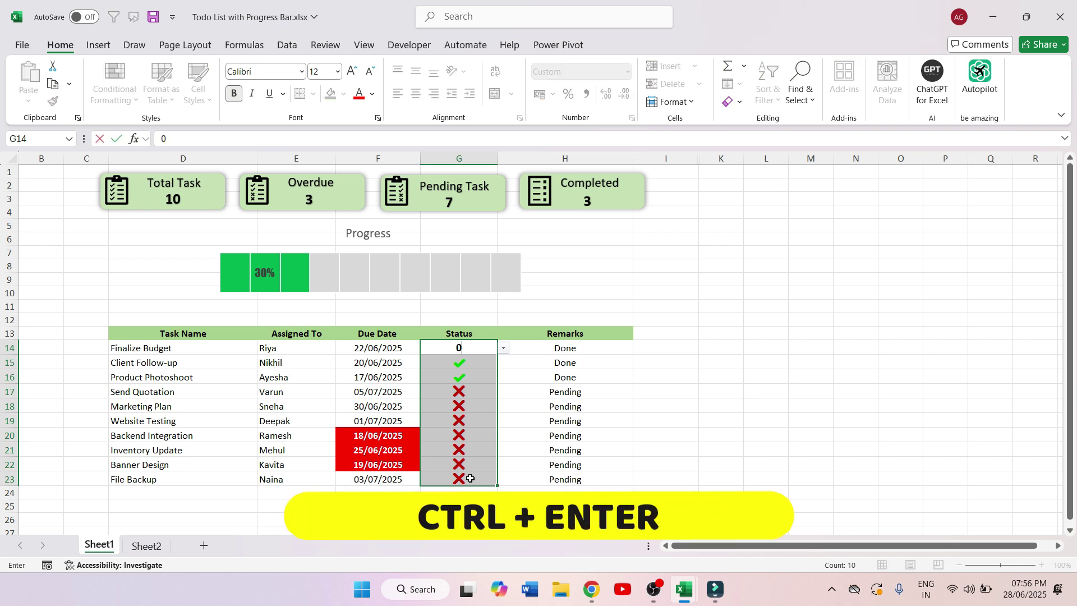
key("ctrl+Return")
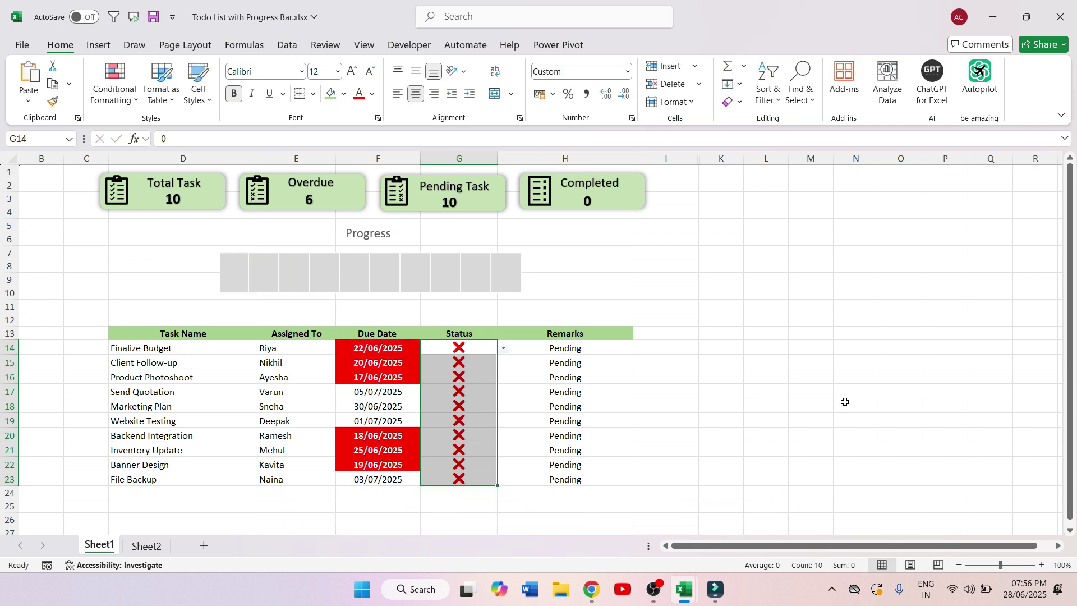
left_click(819, 346)
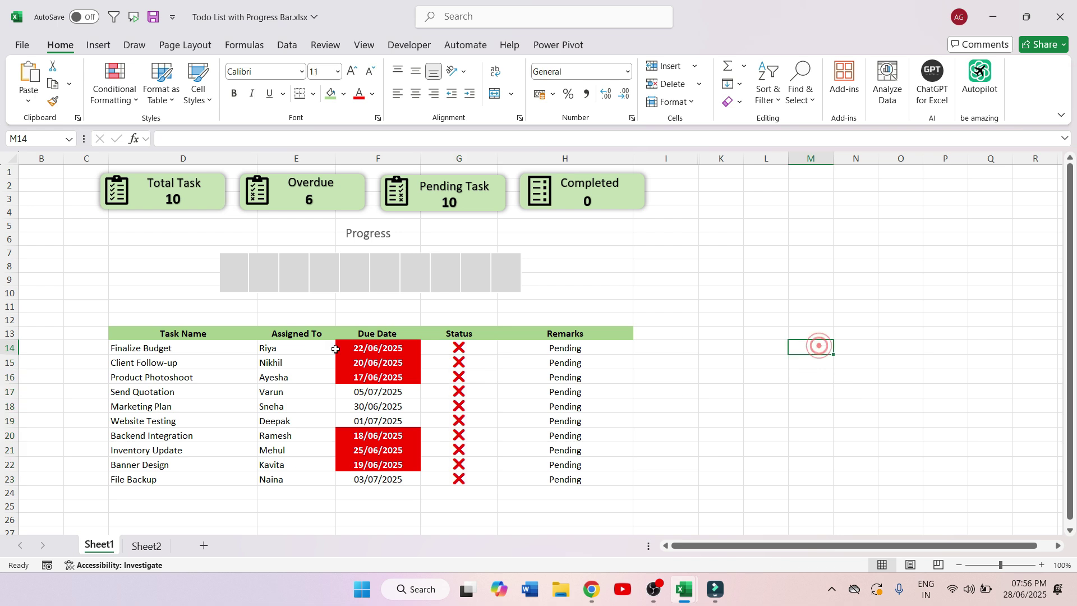
- Set the status of the Finalize Budget, Client Follow-up and Product Photoshoot tasks to Yes
left_click(487, 348)
left_click(503, 348)
left_click(479, 363)
left_click(478, 365)
left_click(504, 363)
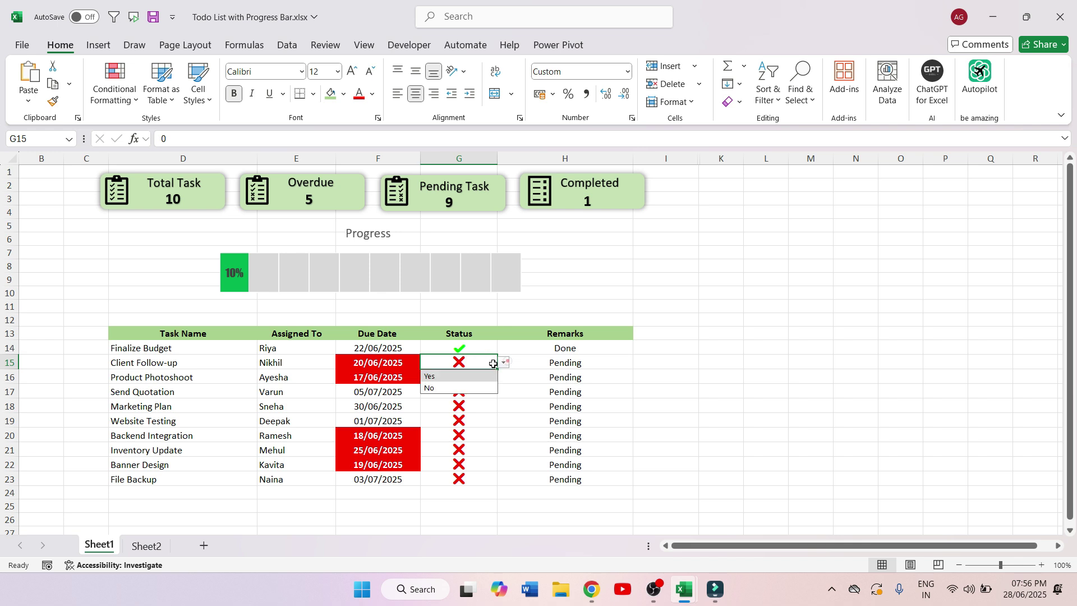
left_click(481, 386)
left_click(477, 377)
left_click(503, 378)
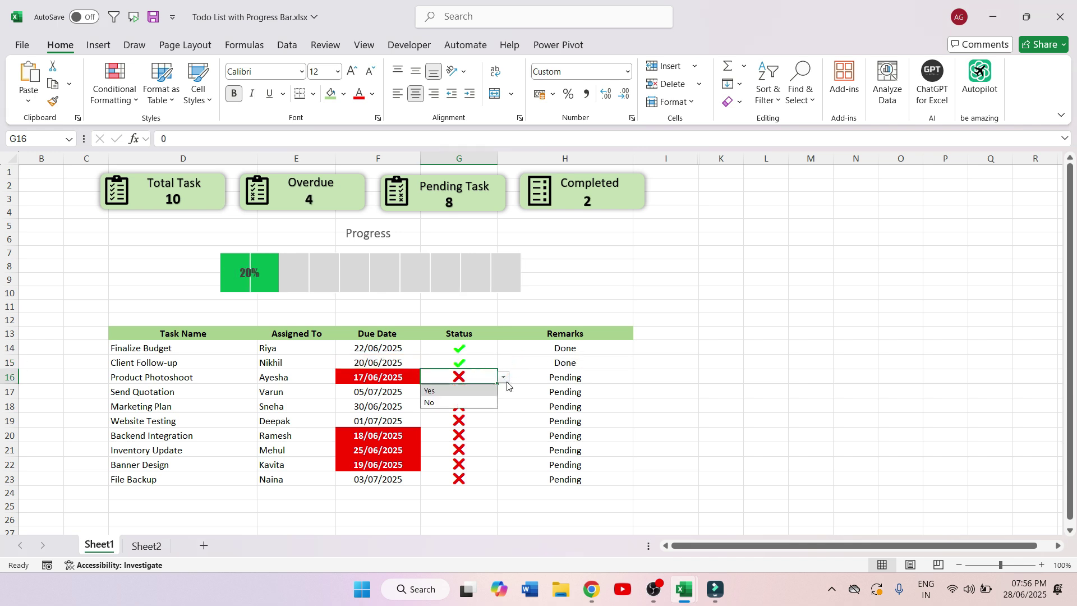
left_click(481, 391)
scroll(1072, 352, "down", 1)
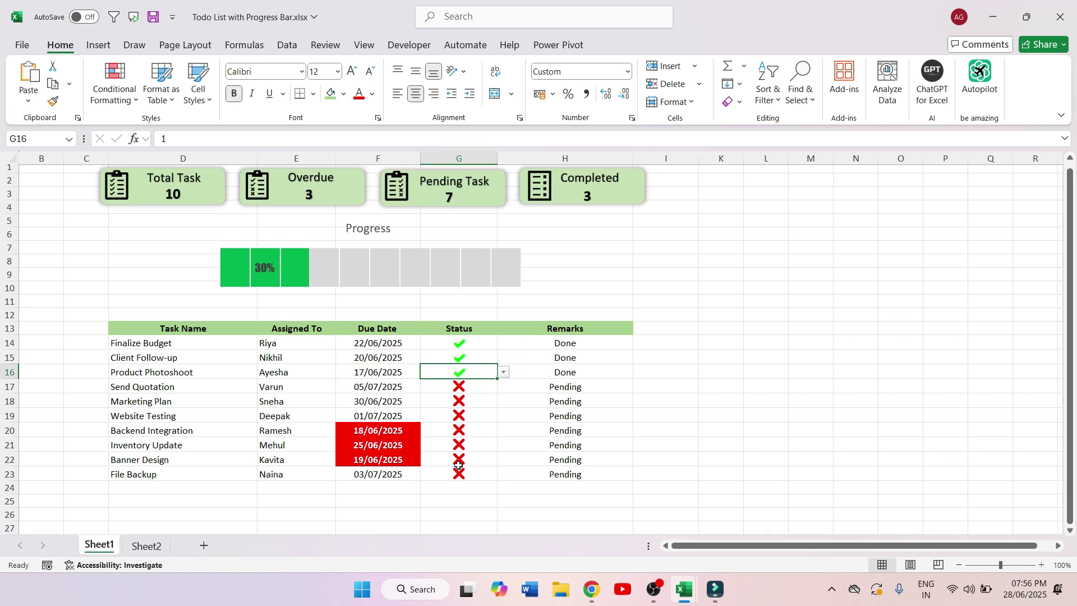
left_click(190, 403)
left_click(184, 381)
left_click(150, 491)
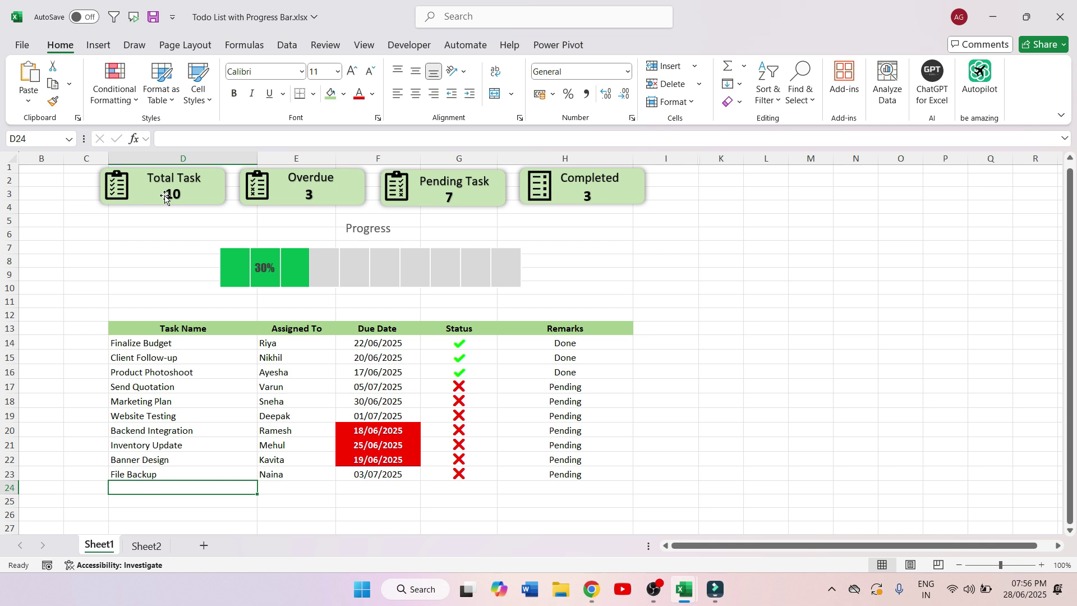
- Convert the task list D13:H23 into a table with headers and clear its table style
left_click(179, 371)
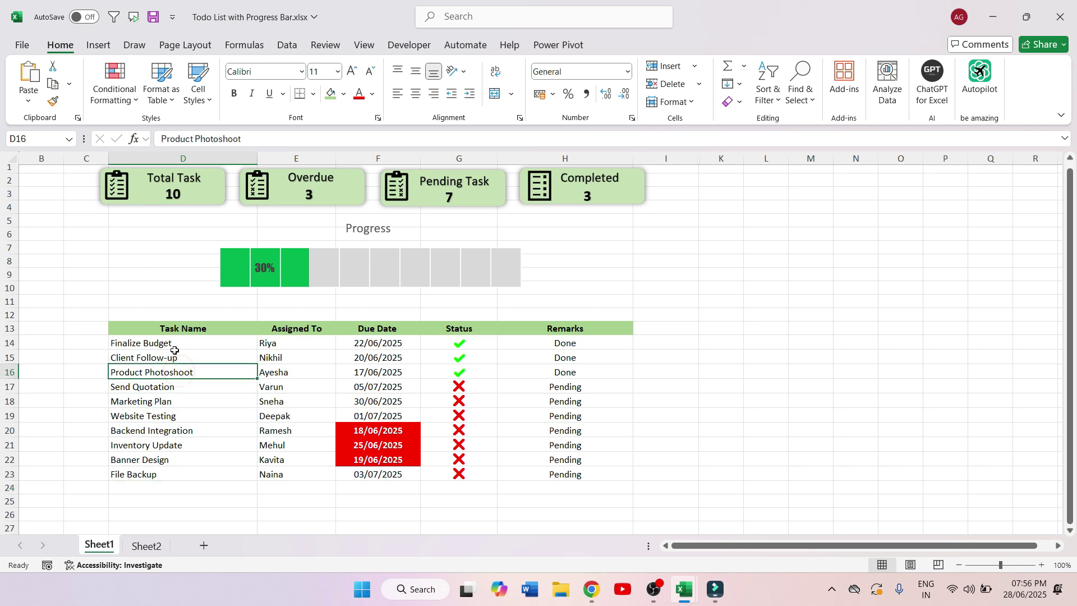
key("ctrl+t")
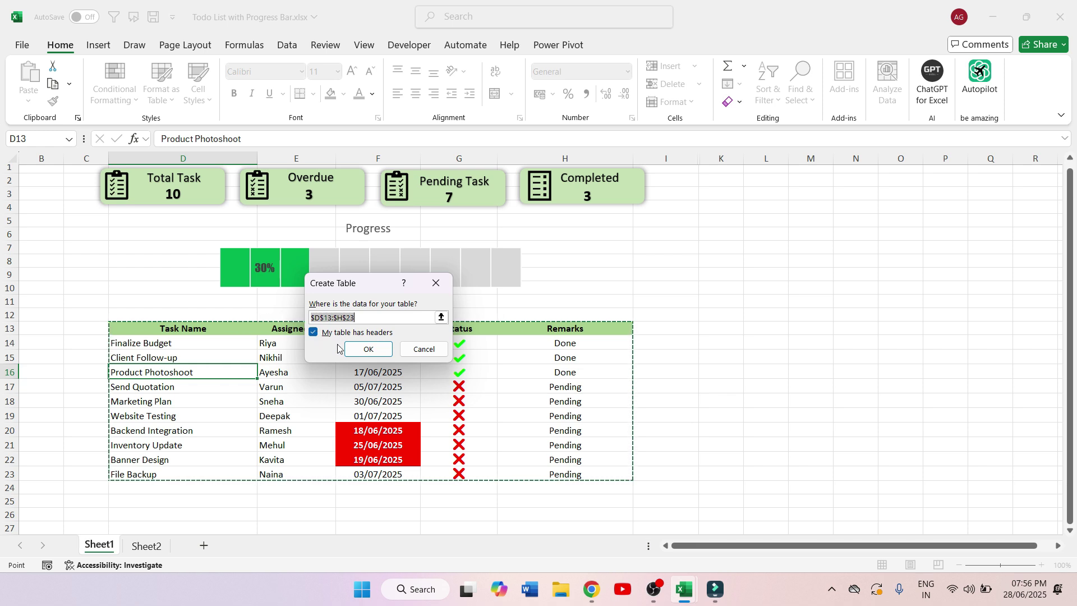
left_click(359, 355)
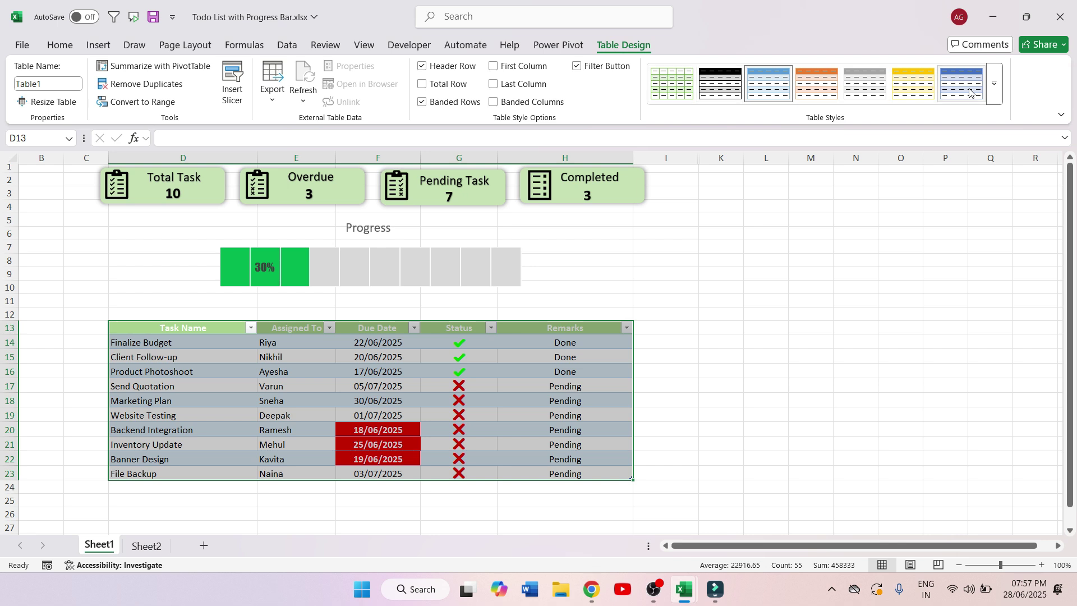
left_click(1001, 96)
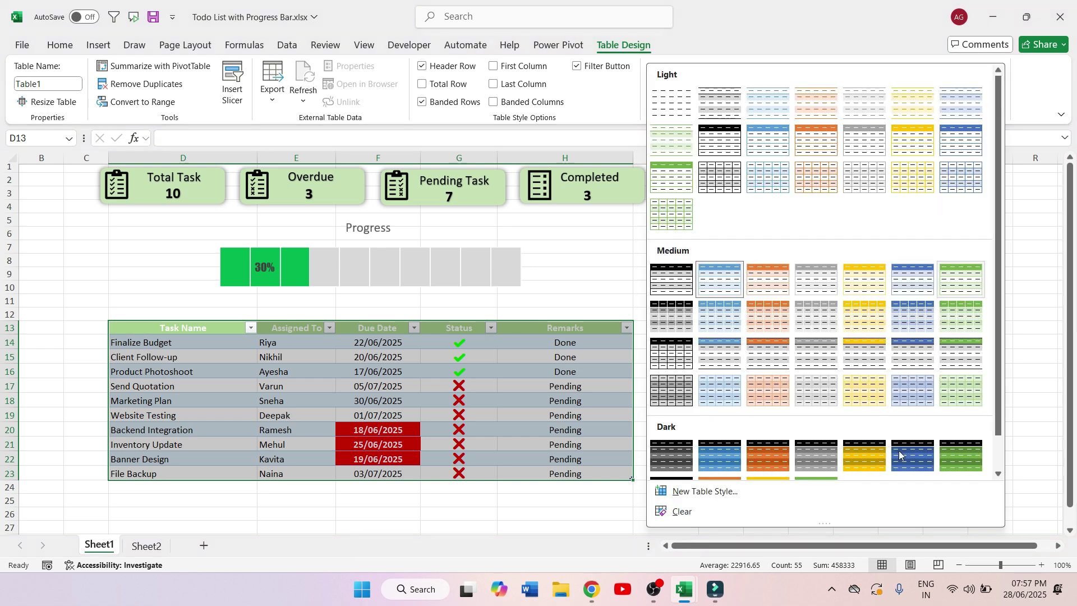
left_click(693, 513)
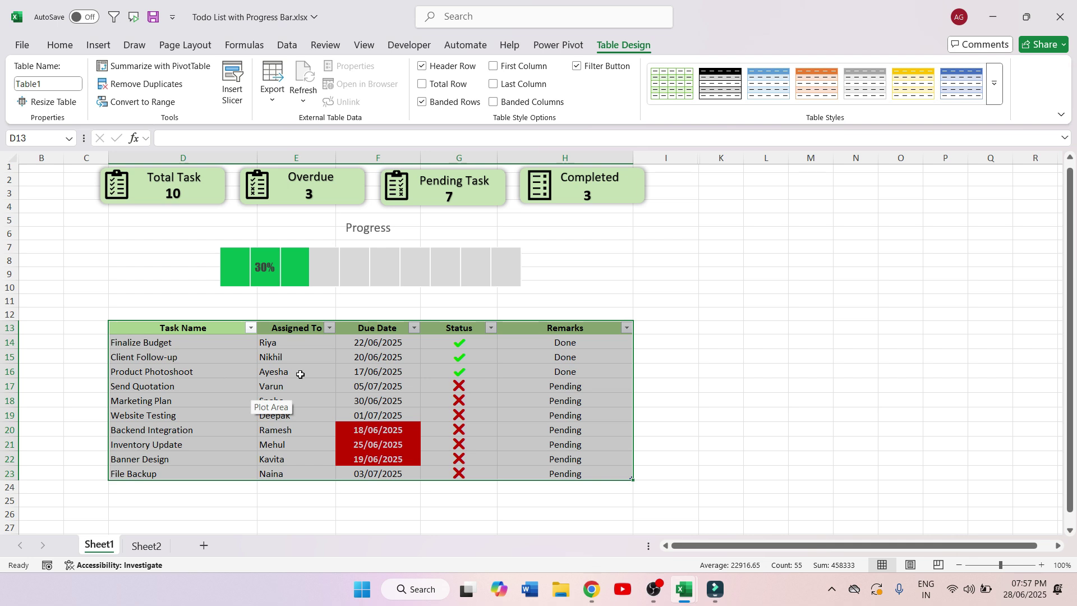
left_click(728, 374)
- Add a task in row 24 by filling File Backup down from above, entering the assignee's name and due date 28/06/2025
left_click(170, 489)
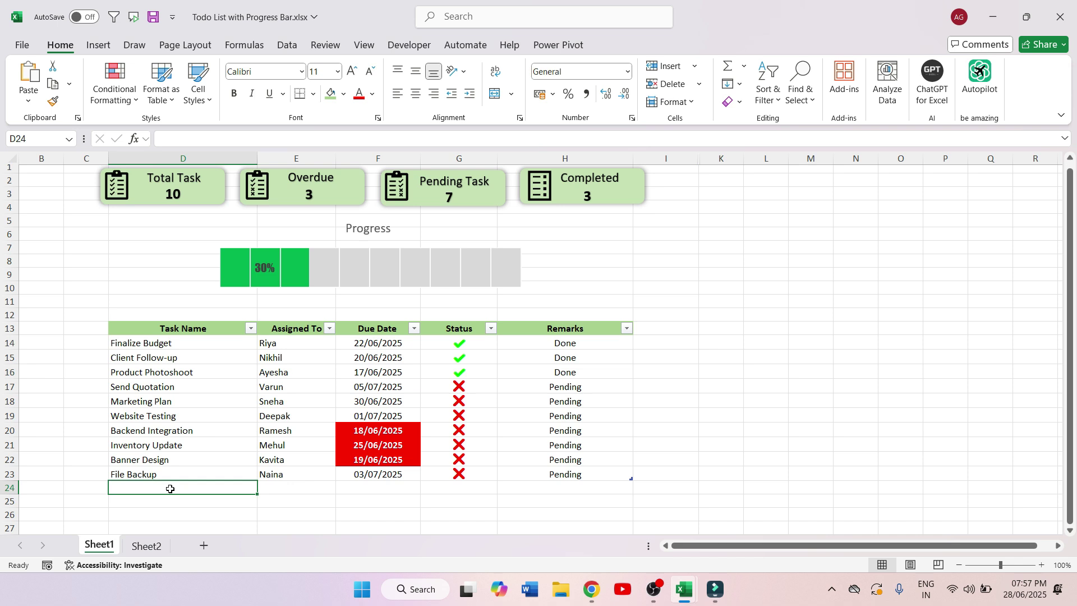
key("ctrl+d")
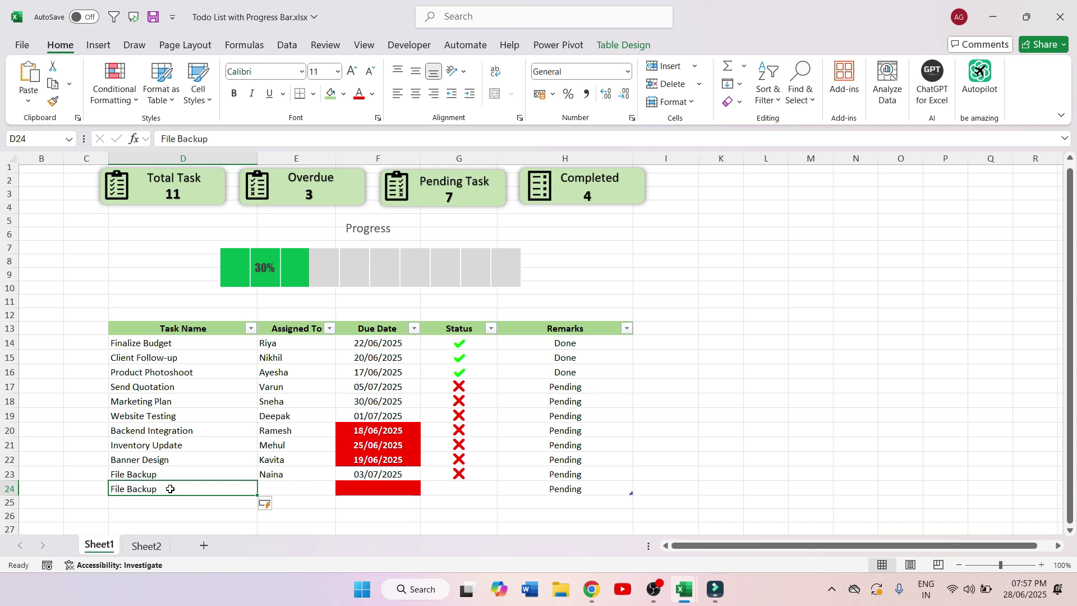
key("Tab")
key("Up")
key("Down")
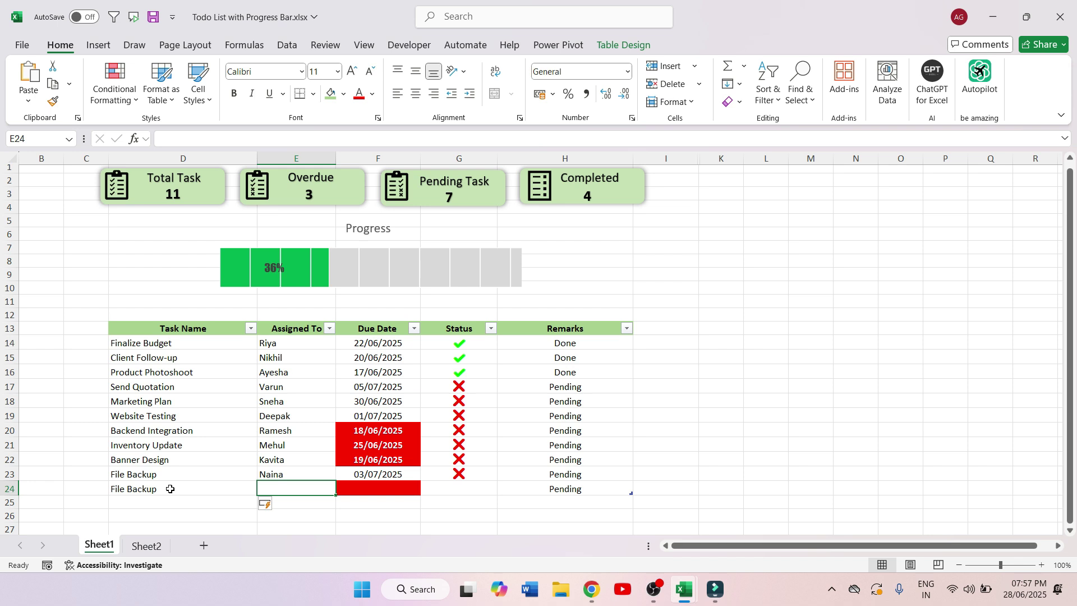
type("Kajal")
key("Tab")
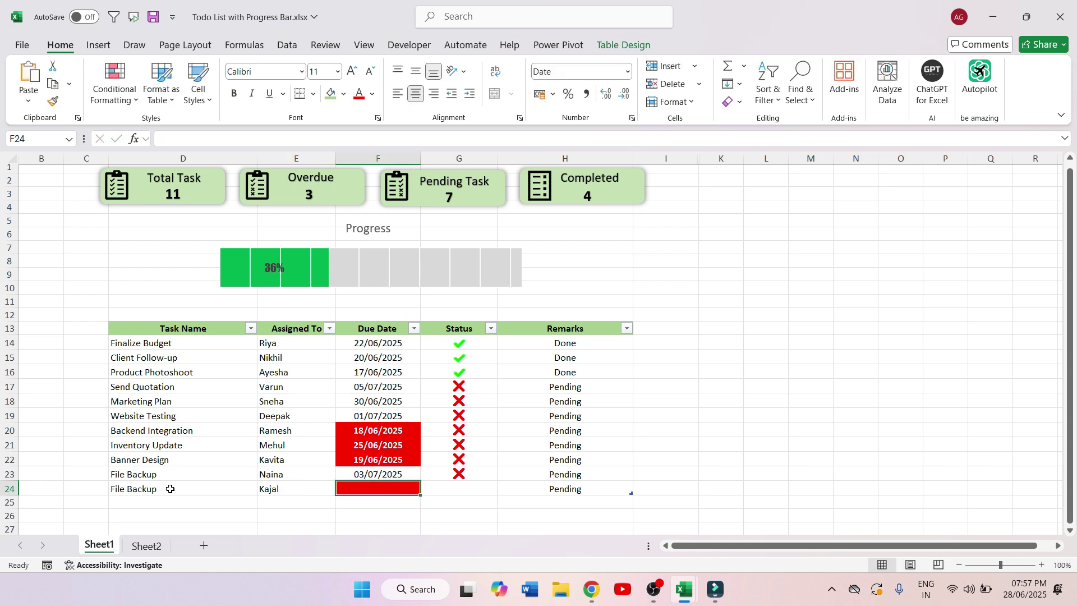
type("28")
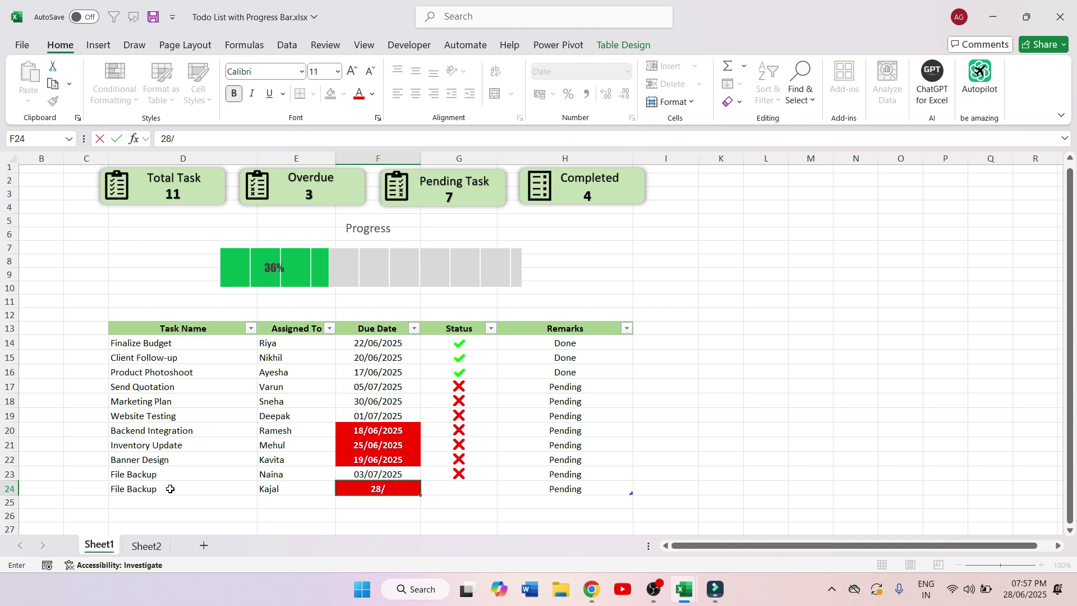
type("/06/2025")
key("Tab")
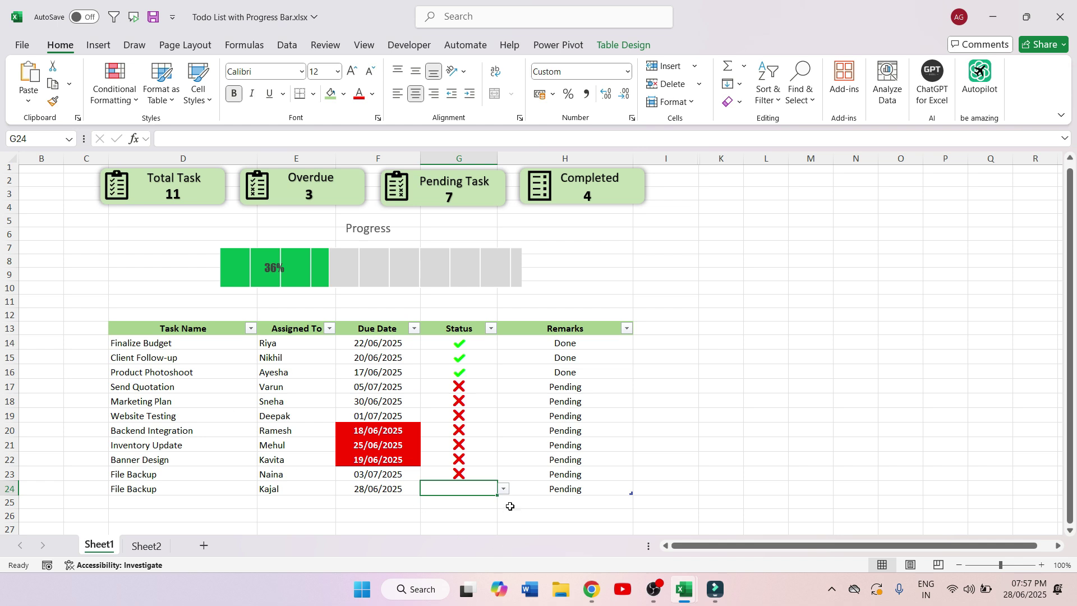
- Switch the status of the new task in row 24 between No and Yes, ending on Yes
left_click(501, 490)
left_click(435, 513)
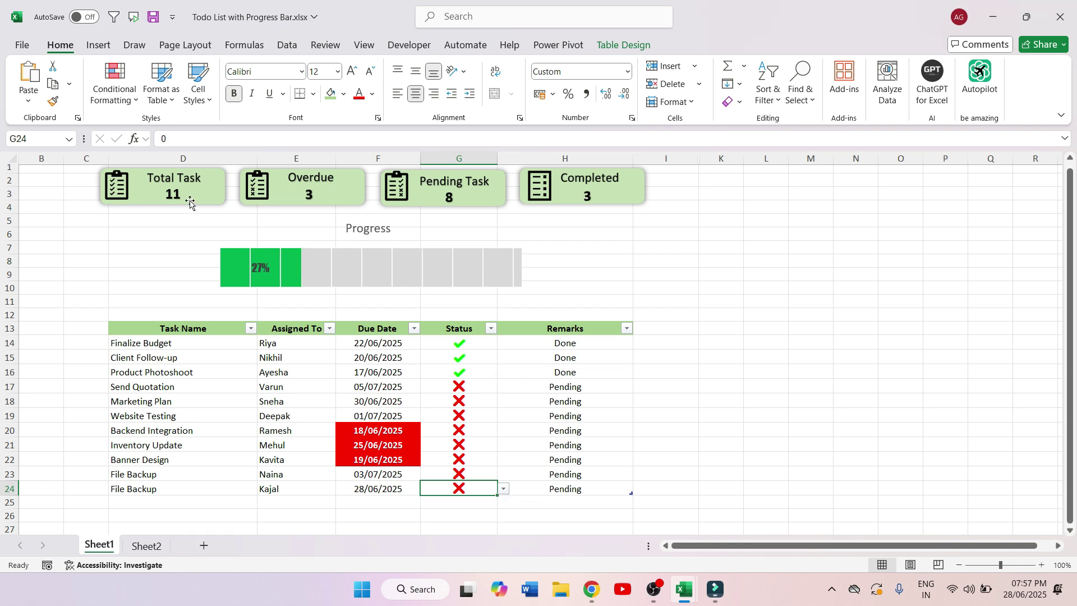
left_click(504, 490)
left_click(462, 504)
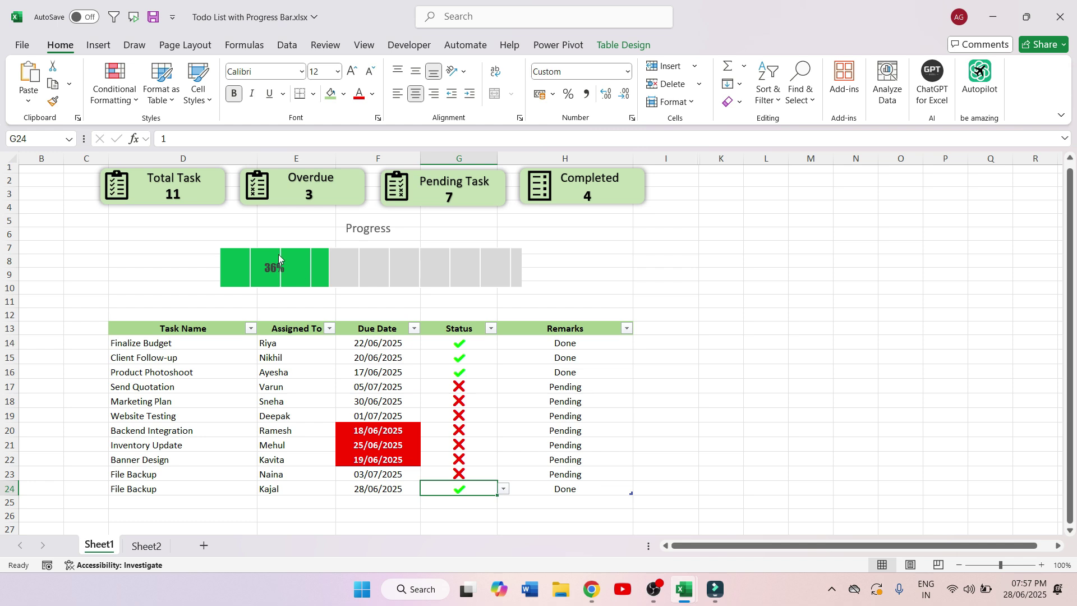
left_click(505, 492)
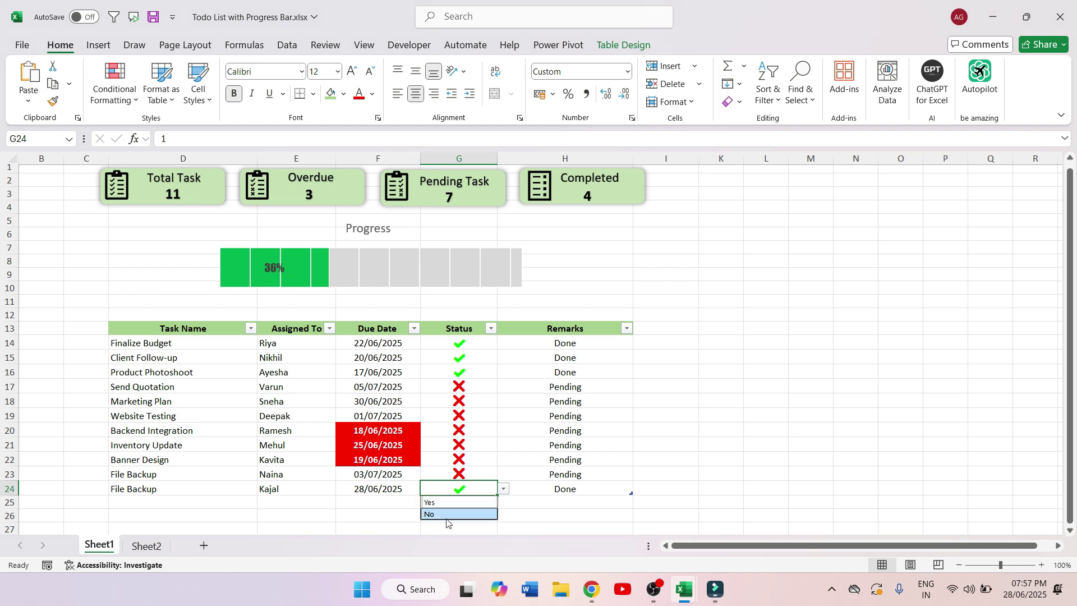
left_click(445, 514)
left_click(504, 489)
left_click(455, 503)
left_click(724, 401)
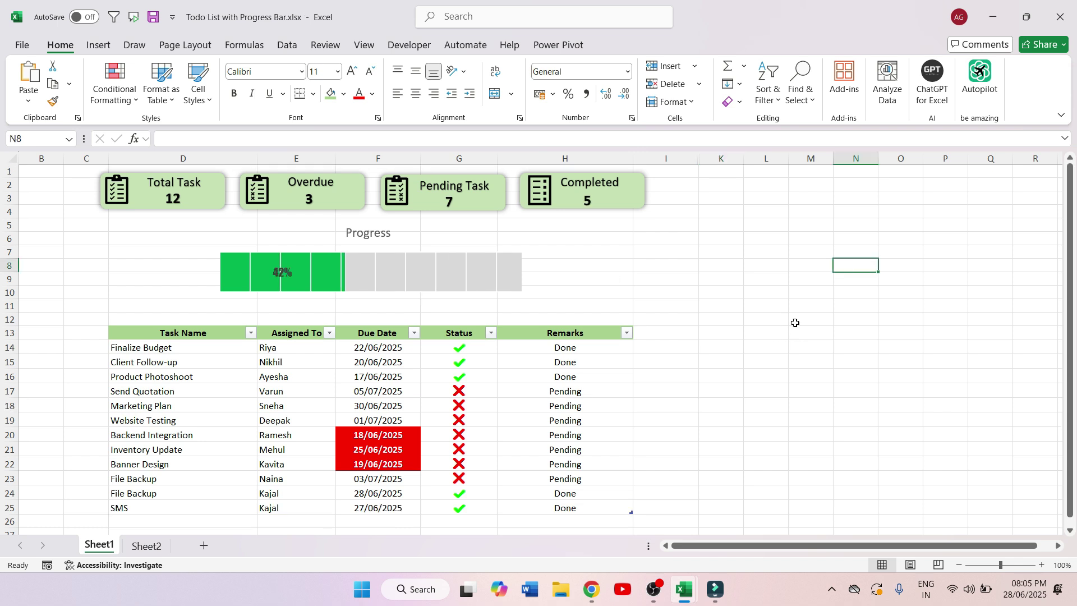
- Turn off the gridlines on Sheet1
left_click(366, 45)
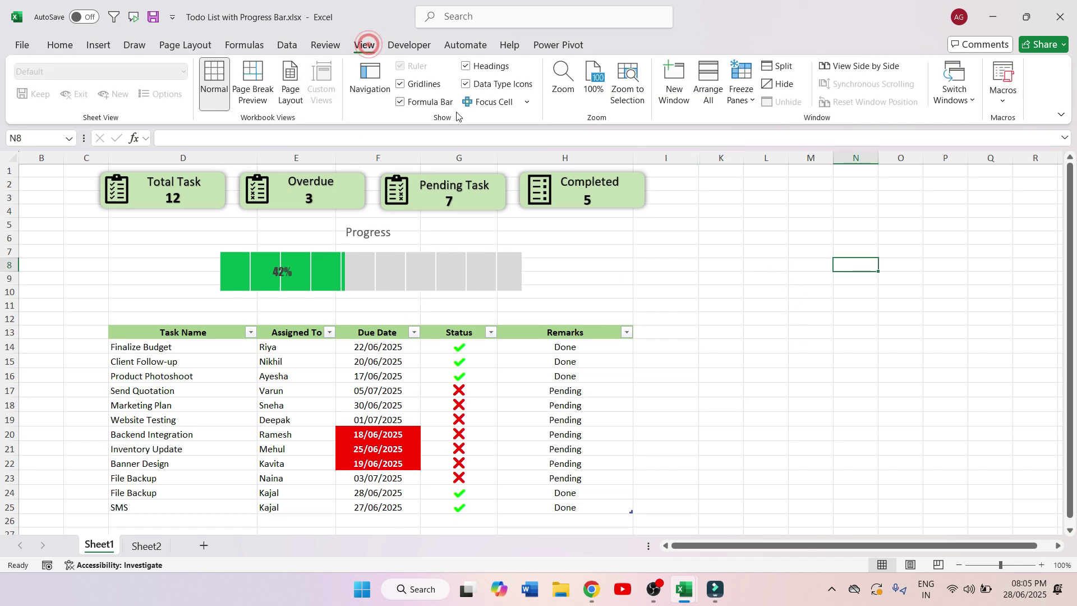
left_click(415, 86)
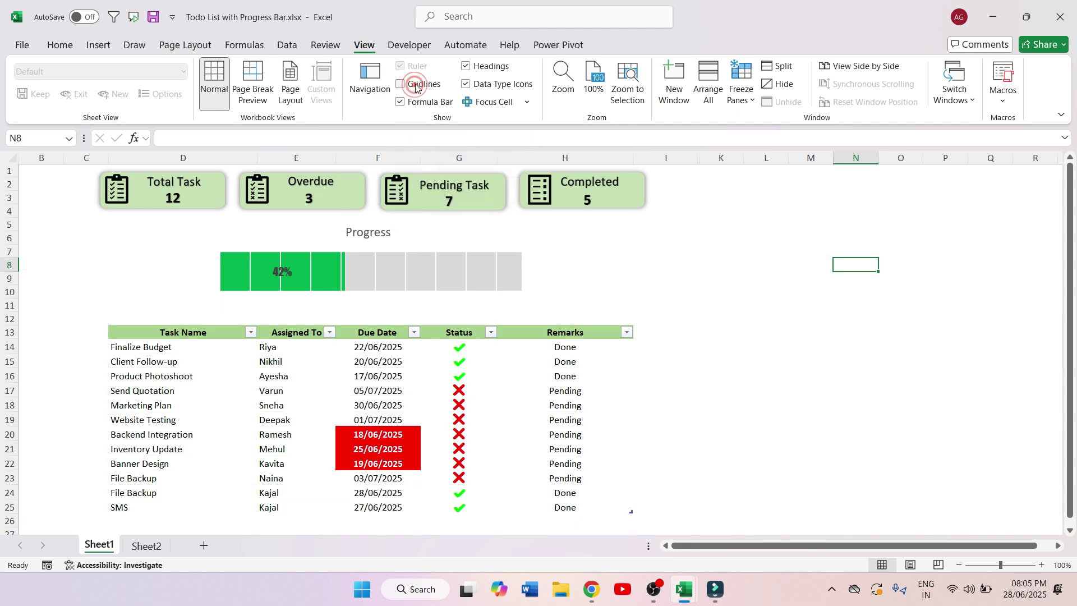